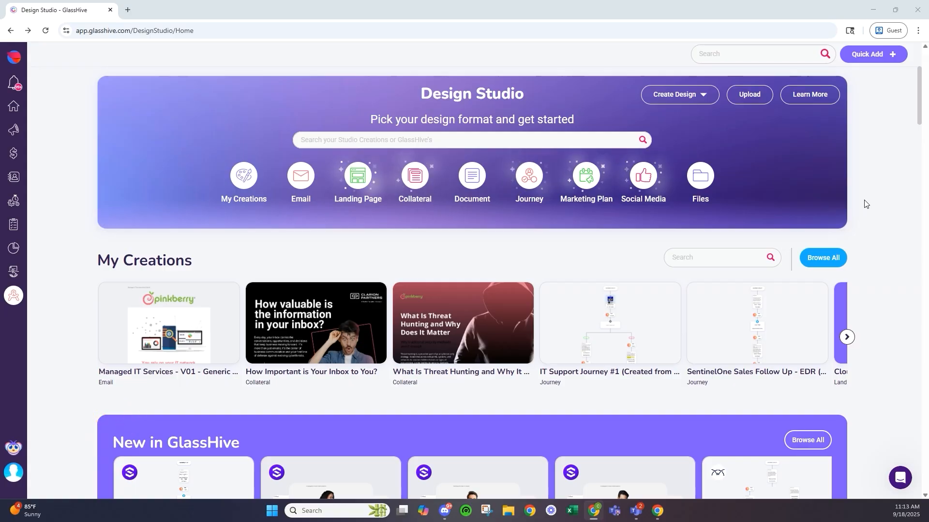
{"action": "scroll", "coordinate": [479, 217], "scroll_direction": "down", "scroll_amount": 10}
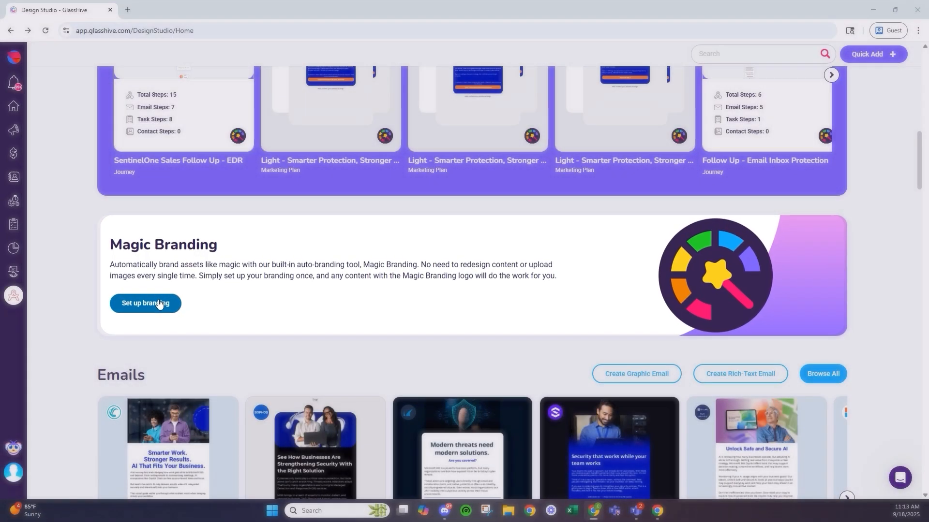
{"action": "left_click", "coordinate": [155, 304]}
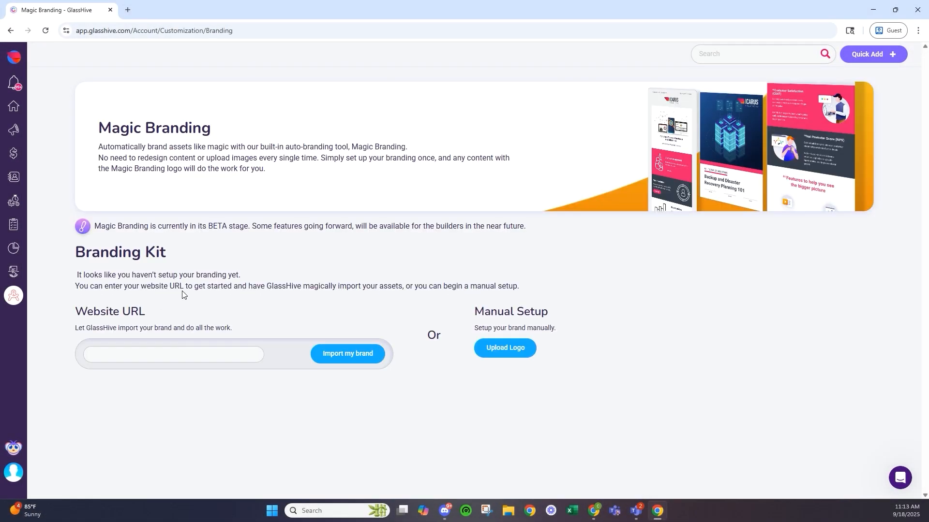
{"action": "left_click", "coordinate": [167, 356]}
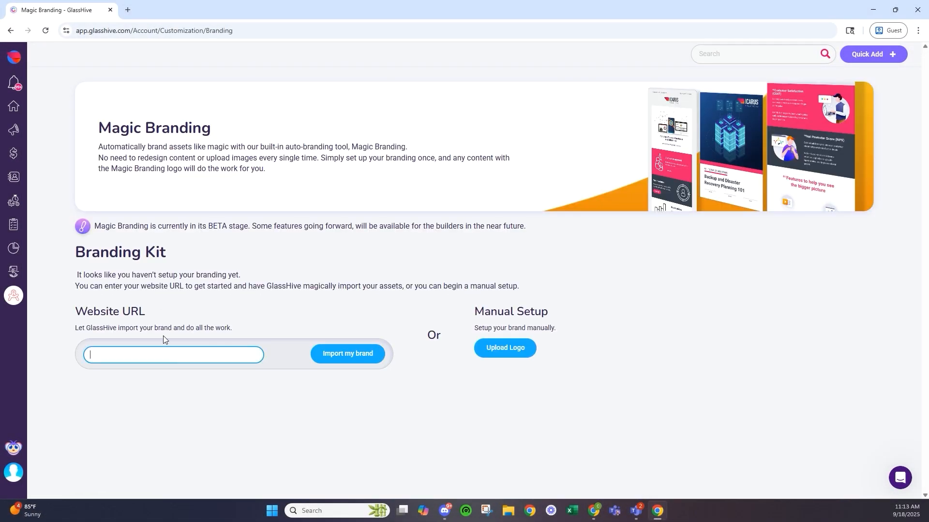
{"action": "key", "text": "alt+Tab"}
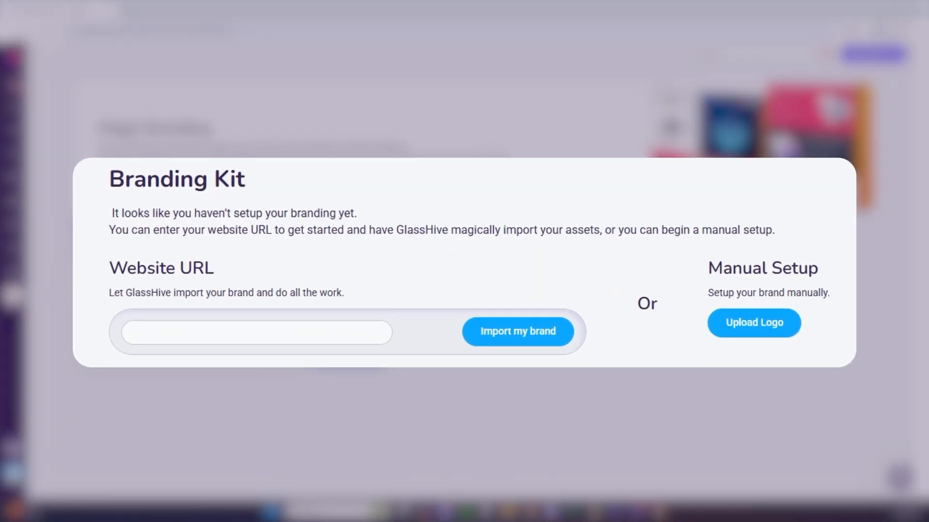
{"action": "left_click", "coordinate": [288, 324]}
{"action": "type", "text": "https://www.pinkberry.com/"}
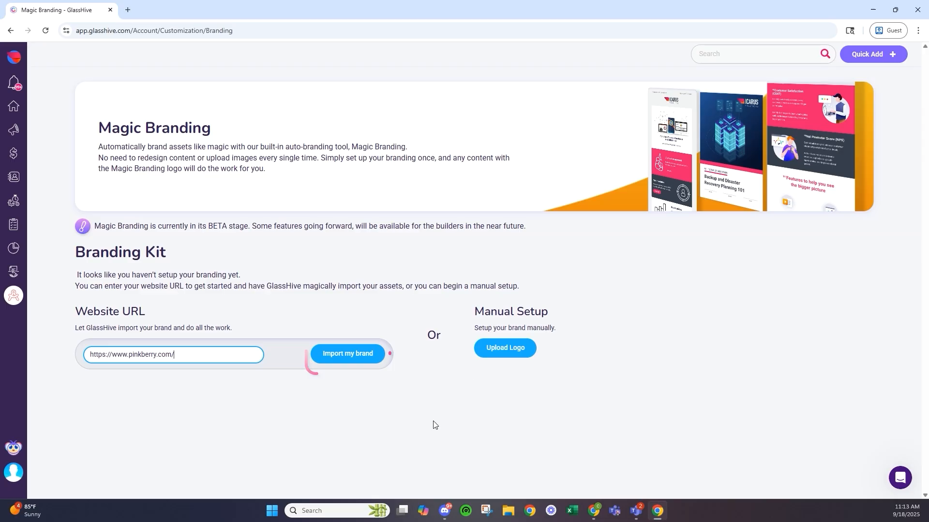
- Import the Pinkberry brand: logos, colours #F14273, #000000, #F25F79, Roboto fonts and company details
{"action": "left_click", "coordinate": [356, 361]}
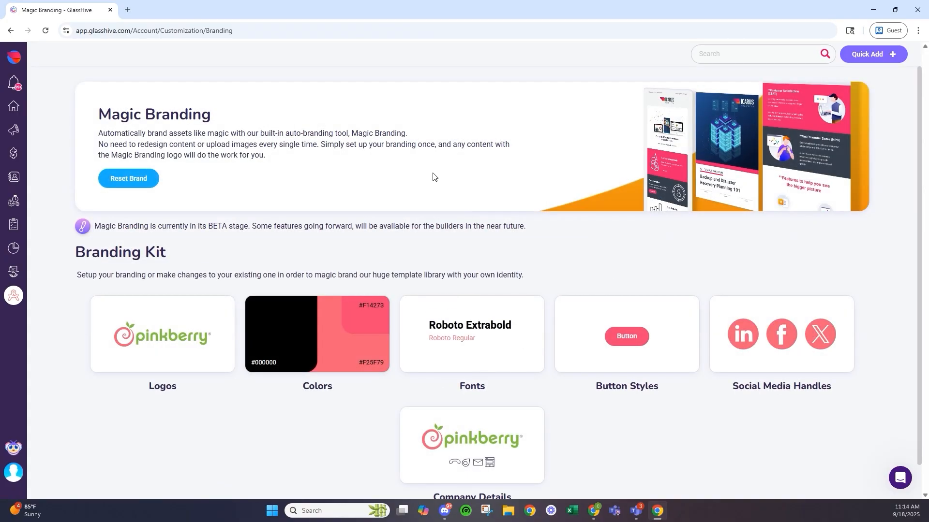
{"action": "scroll", "coordinate": [434, 177], "scroll_direction": "down", "scroll_amount": 2}
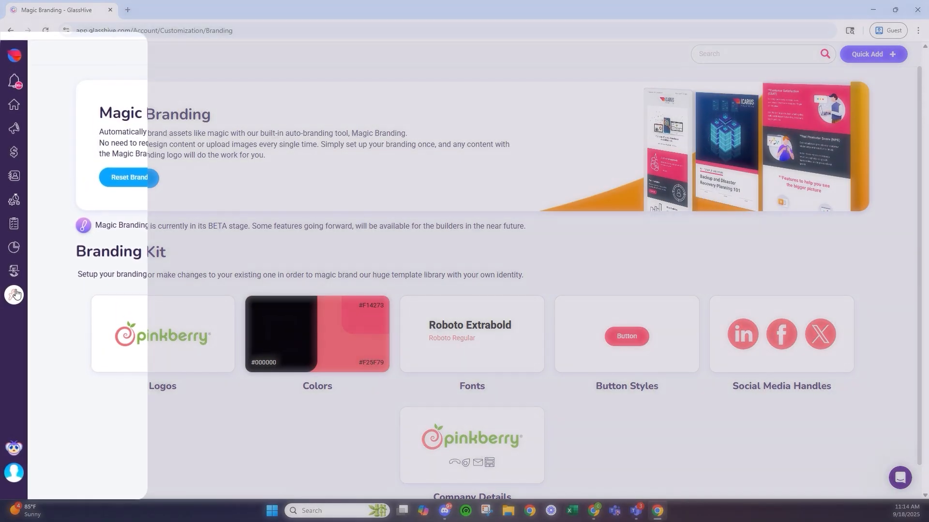
- Go to the Design Studio's Email section and browse the Emails Library templates
{"action": "mouse_move", "coordinate": [18, 291]}
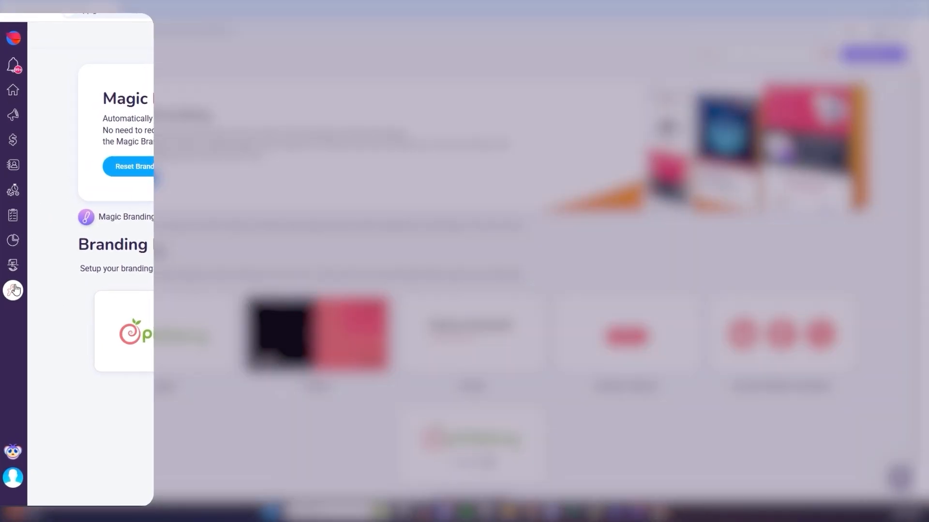
{"action": "left_click", "coordinate": [112, 59]}
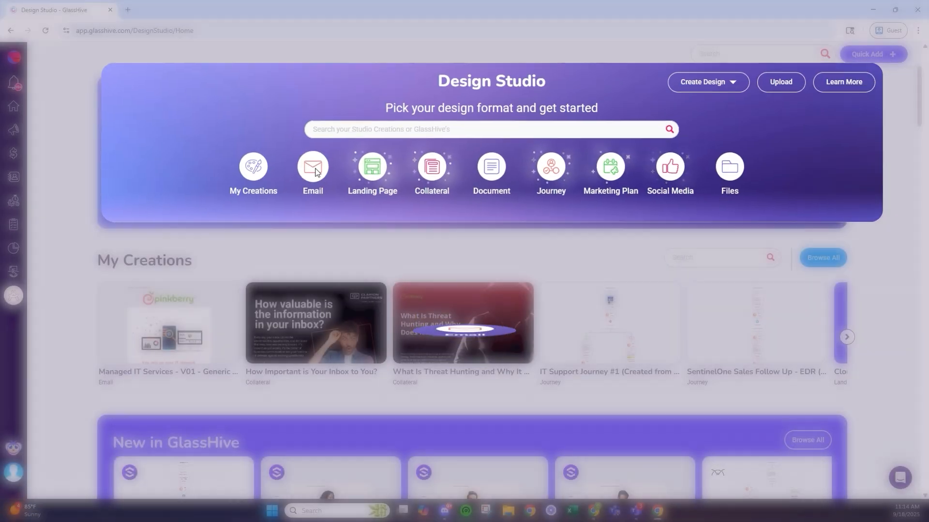
{"action": "left_click", "coordinate": [305, 175]}
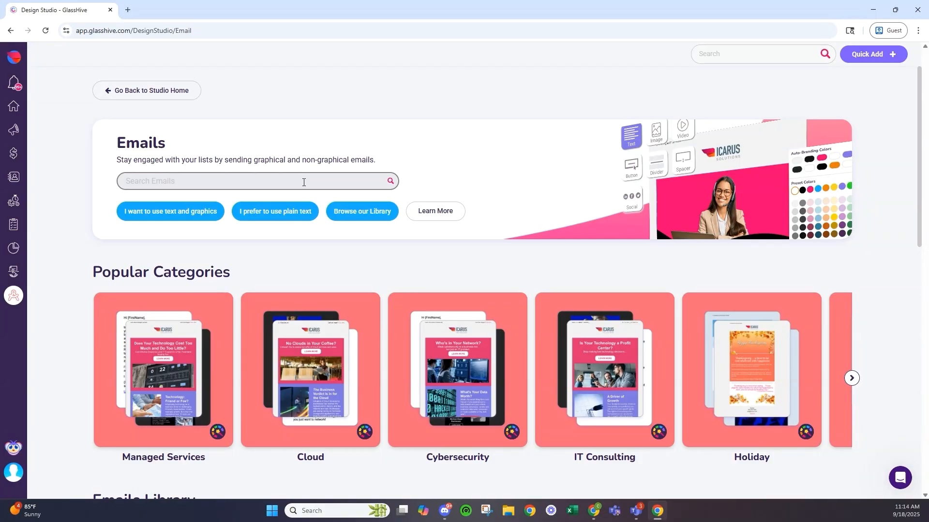
{"action": "scroll", "coordinate": [304, 182], "scroll_direction": "down", "scroll_amount": 2}
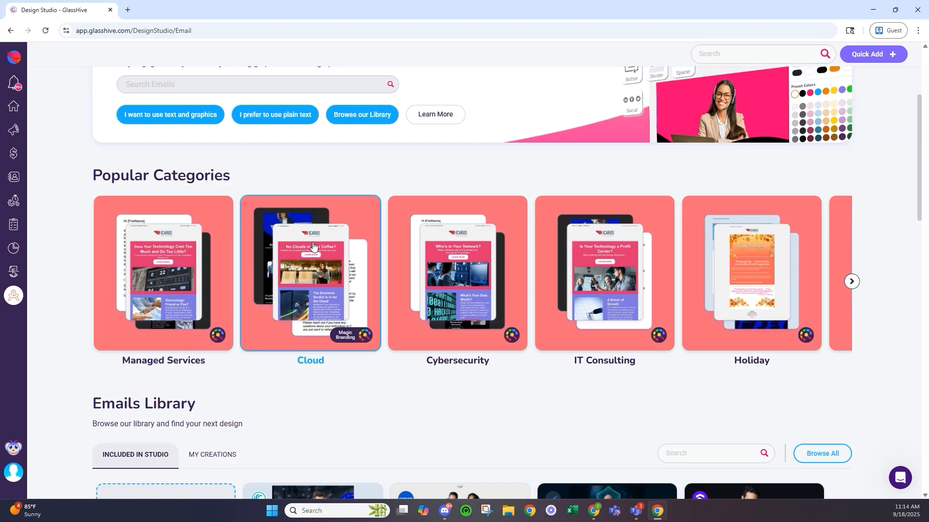
{"action": "scroll", "coordinate": [690, 270], "scroll_direction": "down", "scroll_amount": 1}
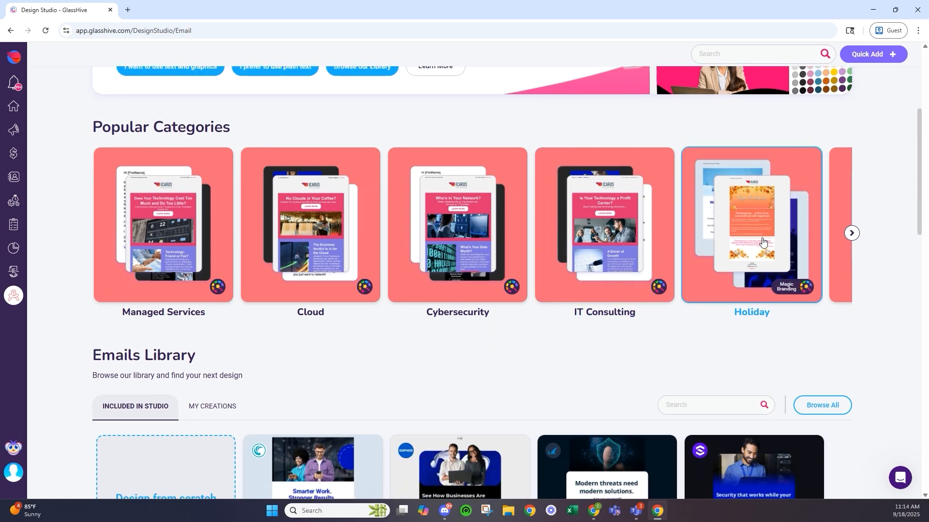
{"action": "scroll", "coordinate": [762, 242], "scroll_direction": "down", "scroll_amount": 4}
{"action": "scroll", "coordinate": [378, 198], "scroll_direction": "down", "scroll_amount": 1}
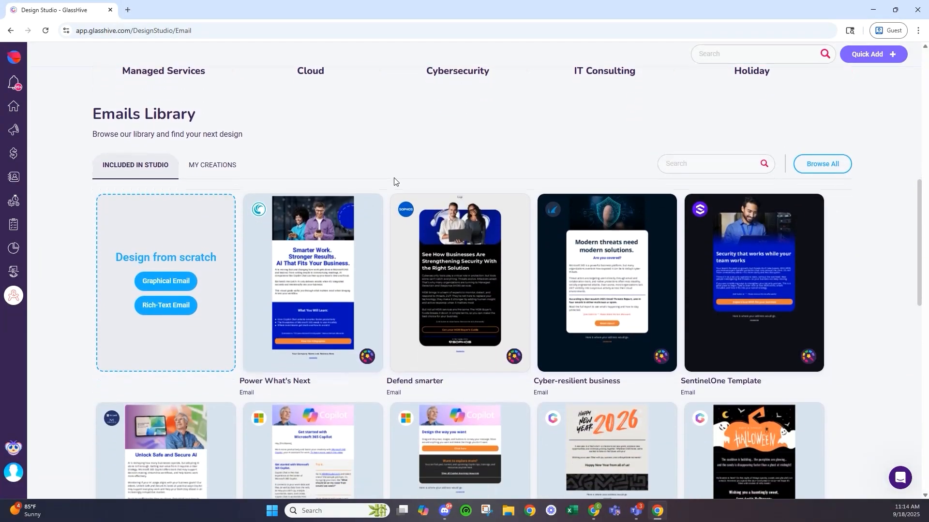
{"action": "scroll", "coordinate": [393, 180], "scroll_direction": "down", "scroll_amount": 1}
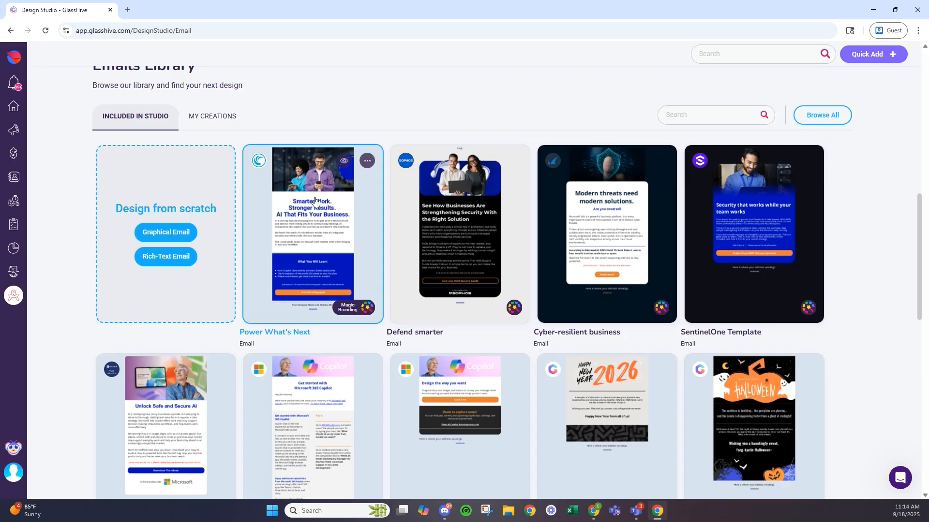
{"action": "scroll", "coordinate": [306, 139], "scroll_direction": "up", "scroll_amount": 5}
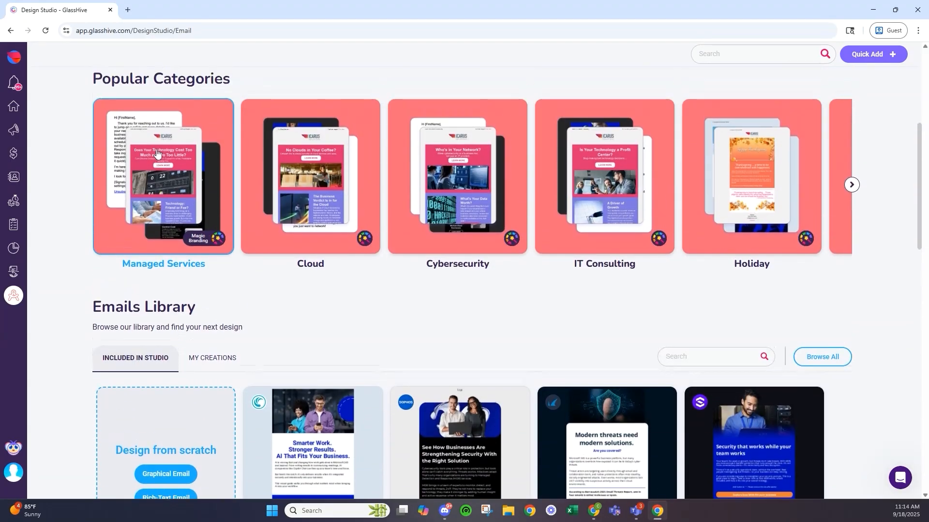
{"action": "scroll", "coordinate": [185, 197], "scroll_direction": "down", "scroll_amount": 5}
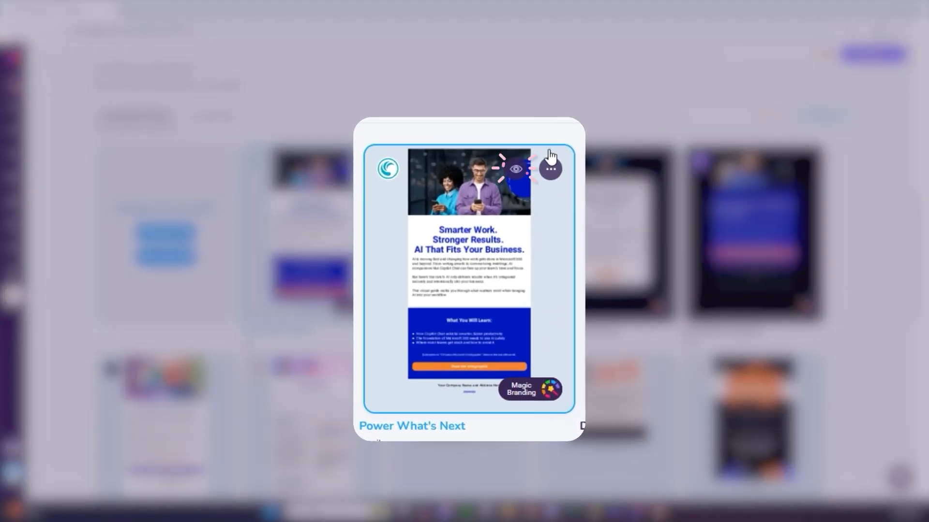
{"action": "left_click", "coordinate": [515, 170]}
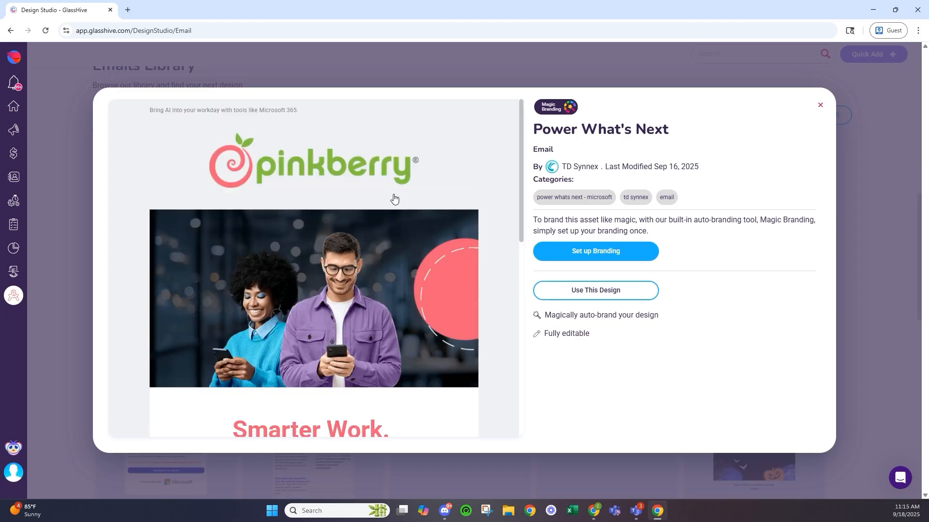
{"action": "scroll", "coordinate": [444, 254], "scroll_direction": "down", "scroll_amount": 9}
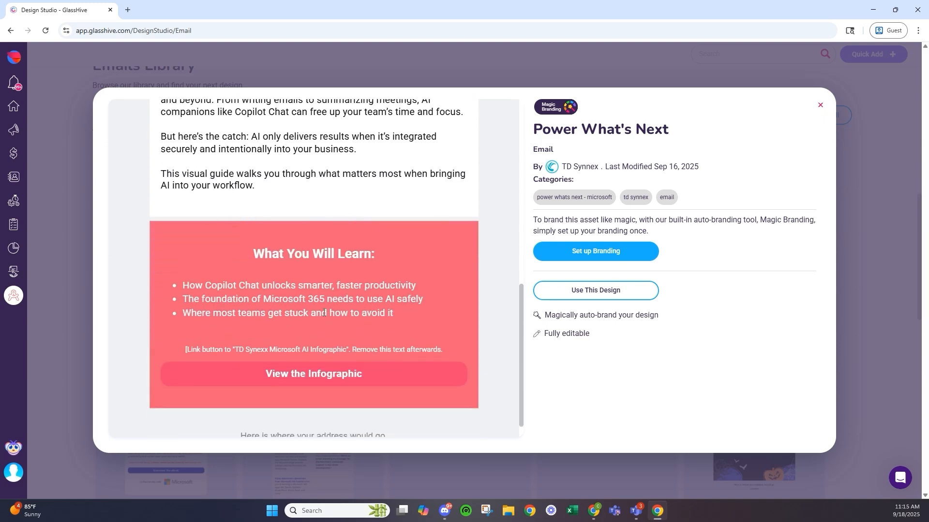
{"action": "scroll", "coordinate": [324, 313], "scroll_direction": "up", "scroll_amount": 7}
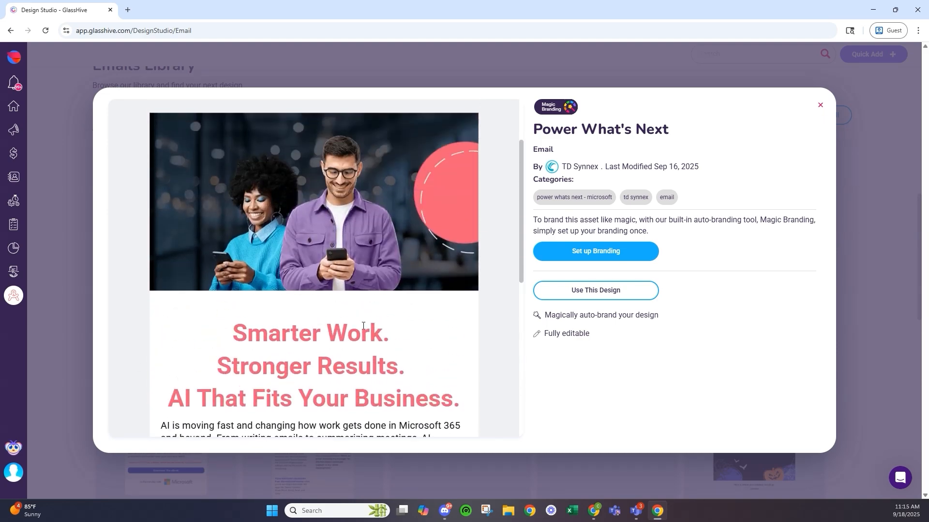
{"action": "scroll", "coordinate": [363, 325], "scroll_direction": "up", "scroll_amount": 1}
{"action": "scroll", "coordinate": [341, 313], "scroll_direction": "down", "scroll_amount": 6}
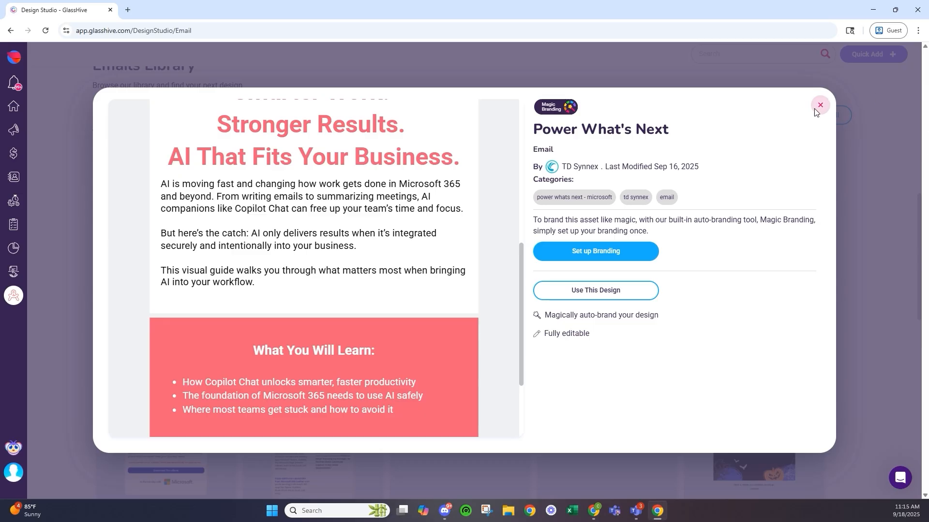
{"action": "scroll", "coordinate": [341, 213], "scroll_direction": "down", "scroll_amount": 3}
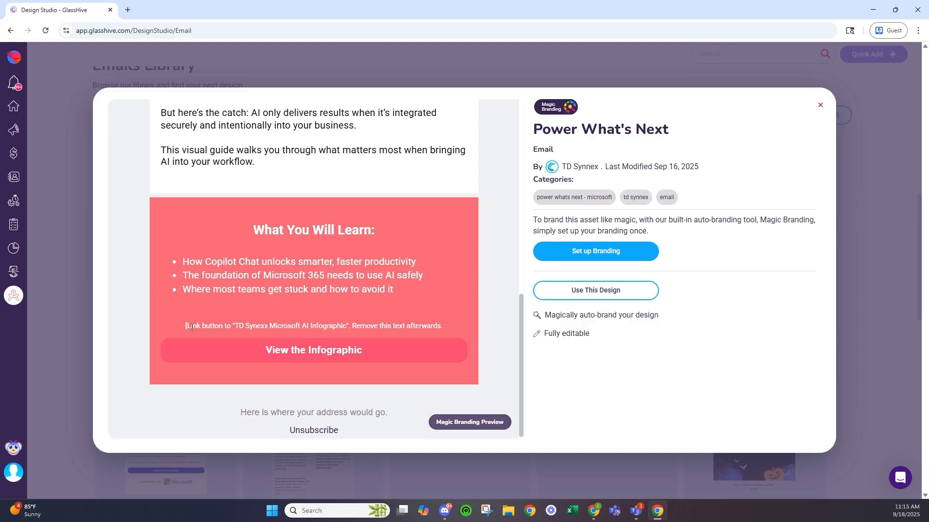
{"action": "left_click_drag", "start_coordinate": [226, 326], "coordinate": [431, 326]}
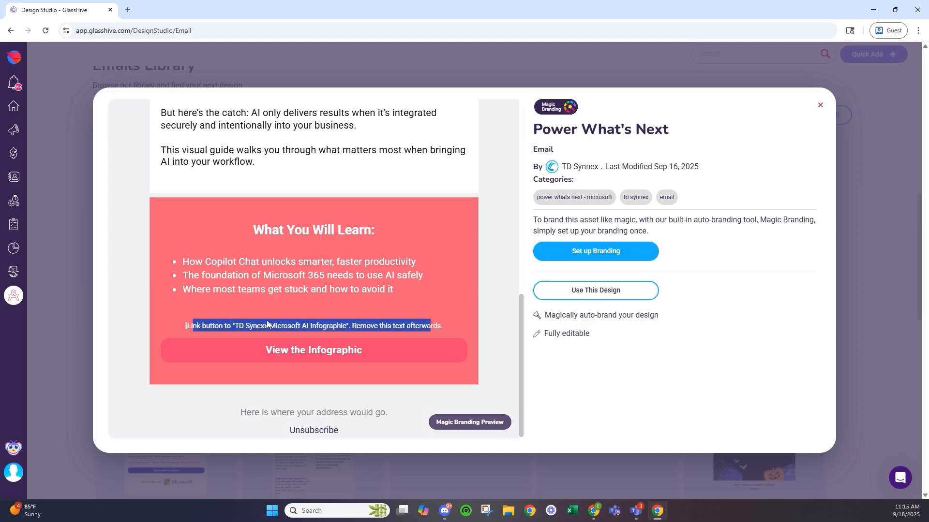
{"action": "left_click", "coordinate": [236, 325]}
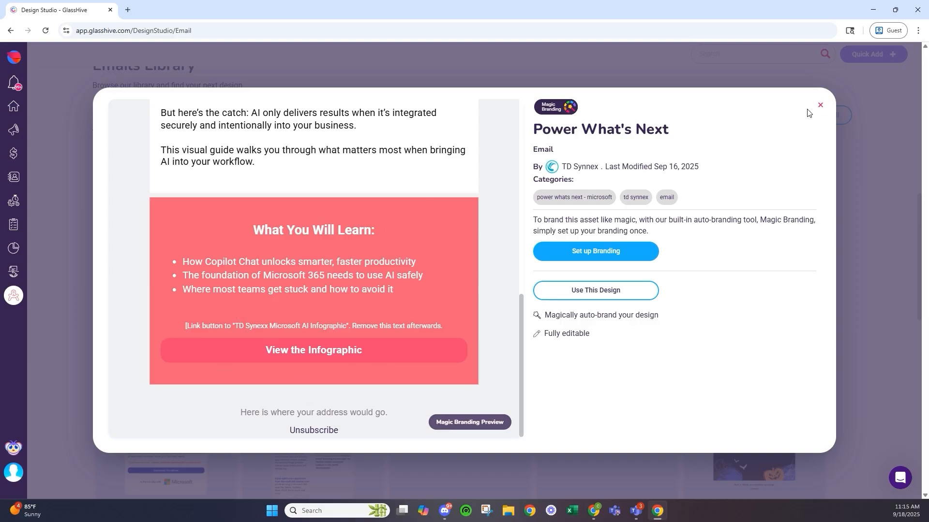
{"action": "left_click", "coordinate": [820, 105]}
{"action": "scroll", "coordinate": [314, 261], "scroll_direction": "up", "scroll_amount": 8}
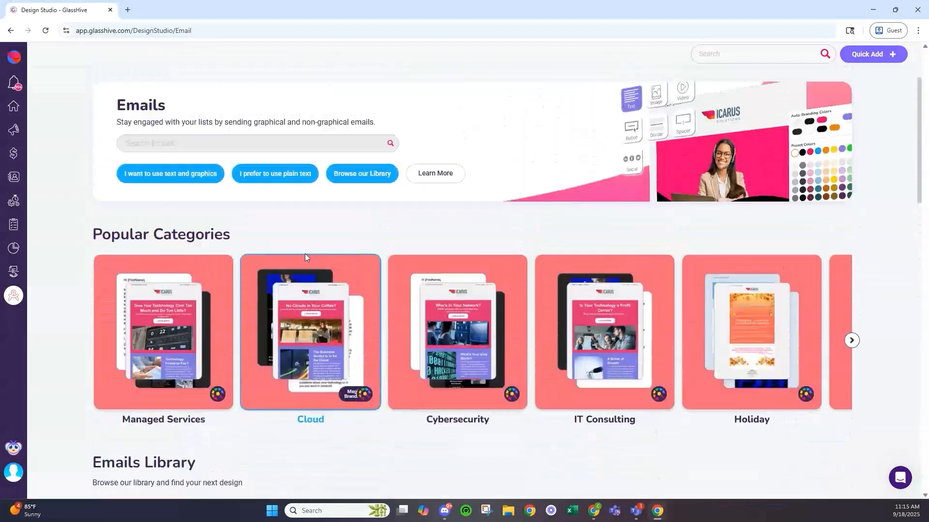
{"action": "scroll", "coordinate": [304, 257], "scroll_direction": "up", "scroll_amount": 1}
{"action": "left_click", "coordinate": [150, 95]}
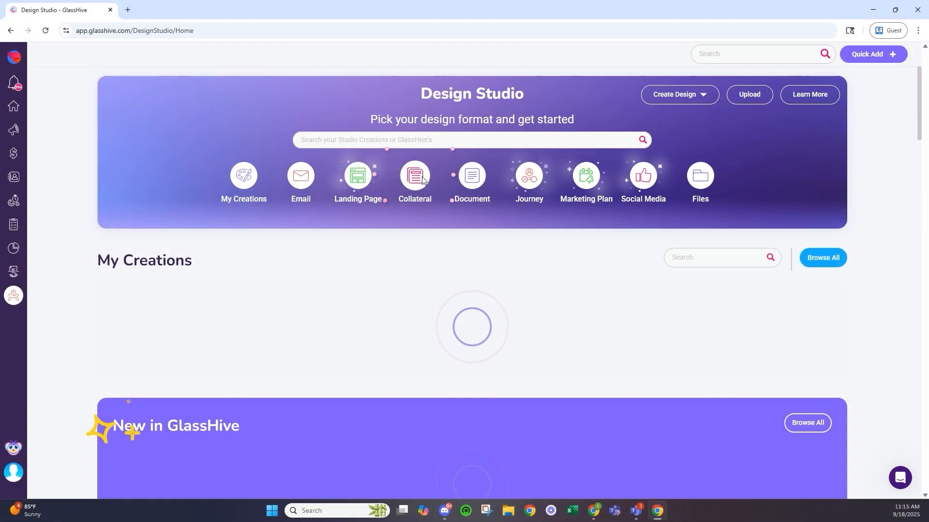
{"action": "left_click", "coordinate": [416, 176]}
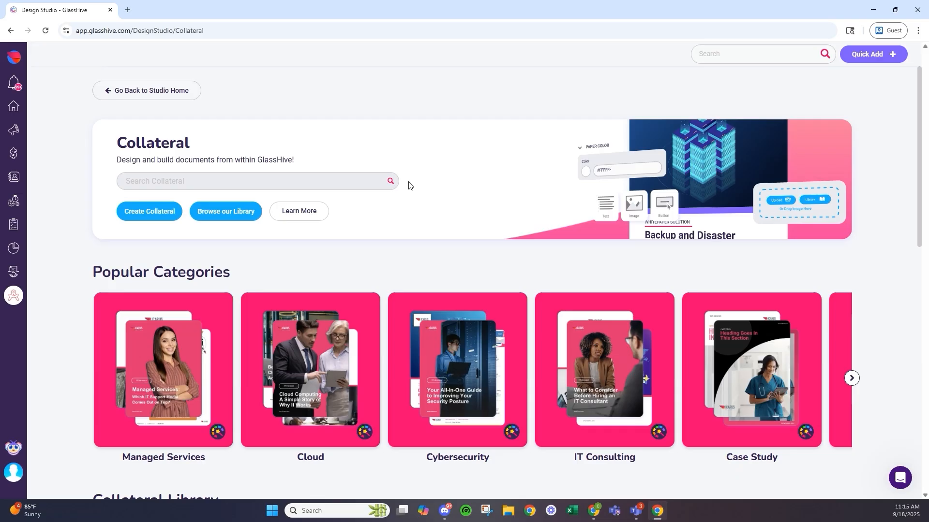
{"action": "scroll", "coordinate": [409, 185], "scroll_direction": "down", "scroll_amount": 5}
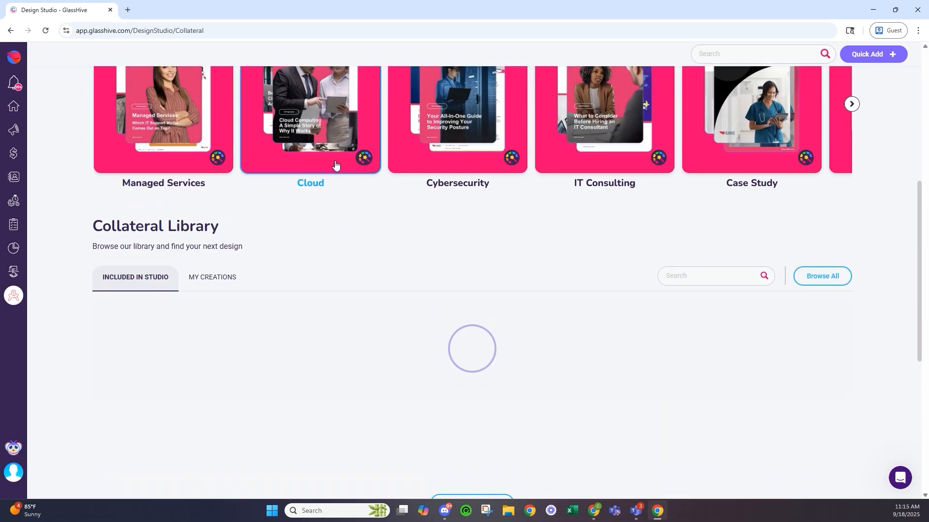
{"action": "scroll", "coordinate": [336, 165], "scroll_direction": "up", "scroll_amount": 3}
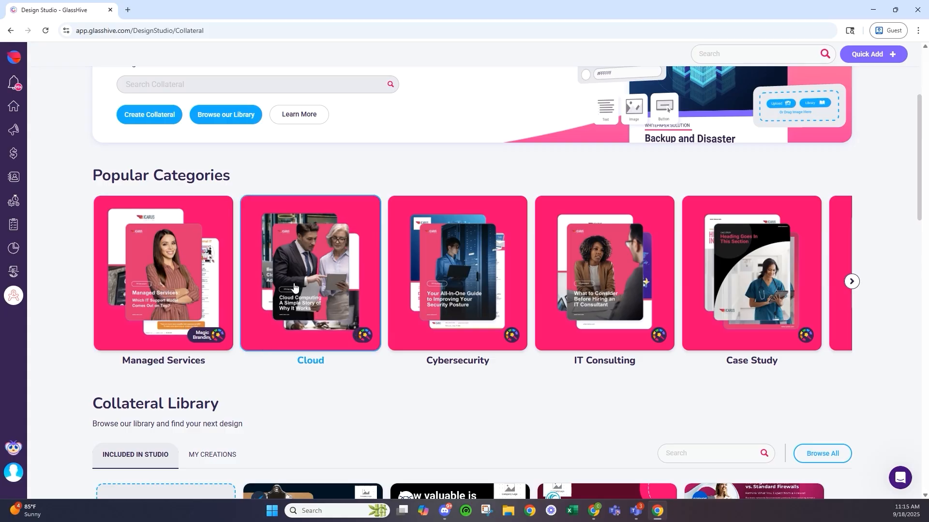
{"action": "scroll", "coordinate": [407, 272], "scroll_direction": "down", "scroll_amount": 1}
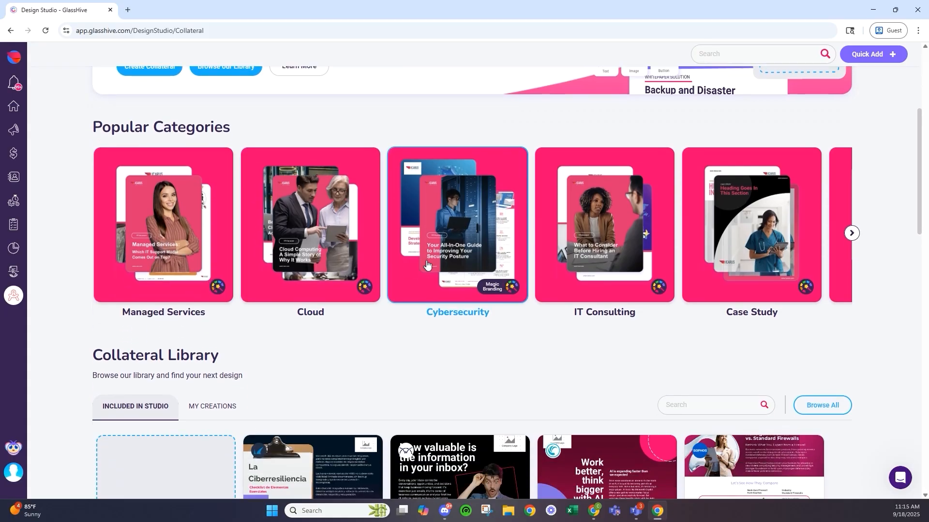
{"action": "scroll", "coordinate": [385, 249], "scroll_direction": "down", "scroll_amount": 6}
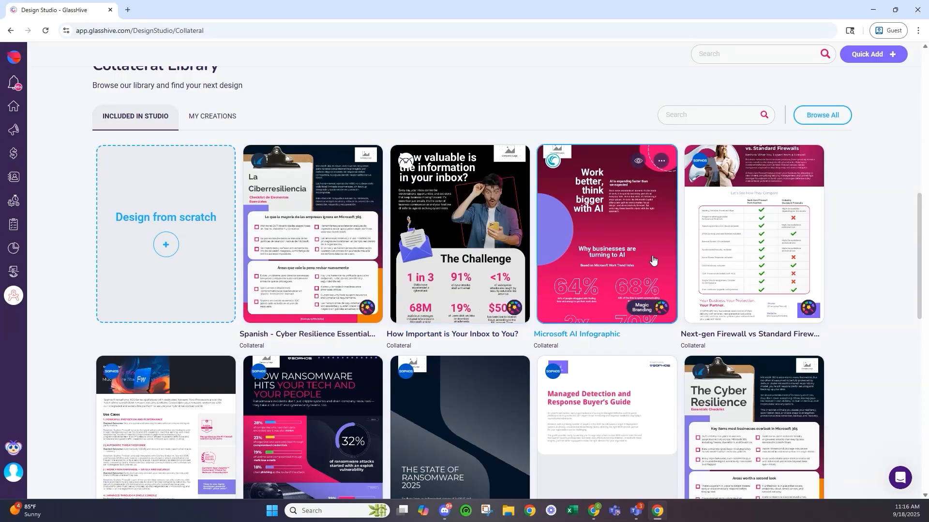
{"action": "left_click", "coordinate": [638, 161]}
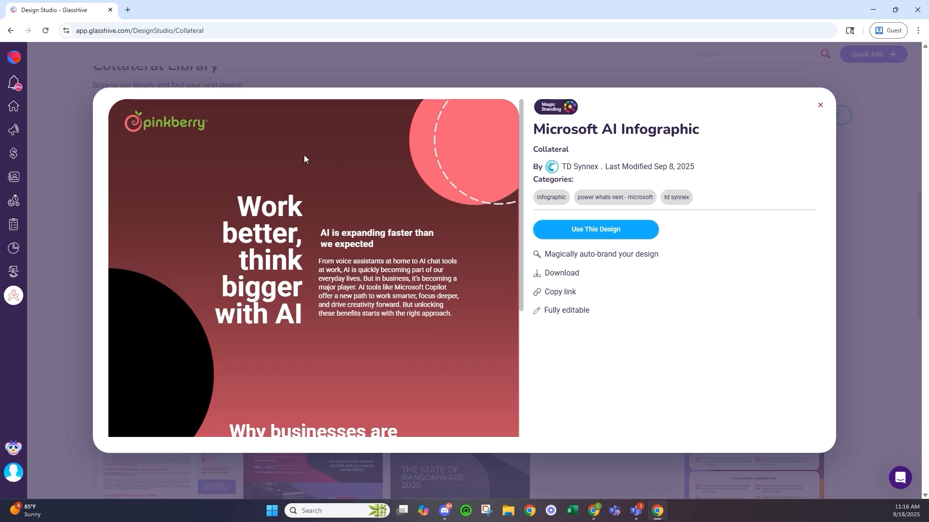
{"action": "scroll", "coordinate": [295, 162], "scroll_direction": "down", "scroll_amount": 4}
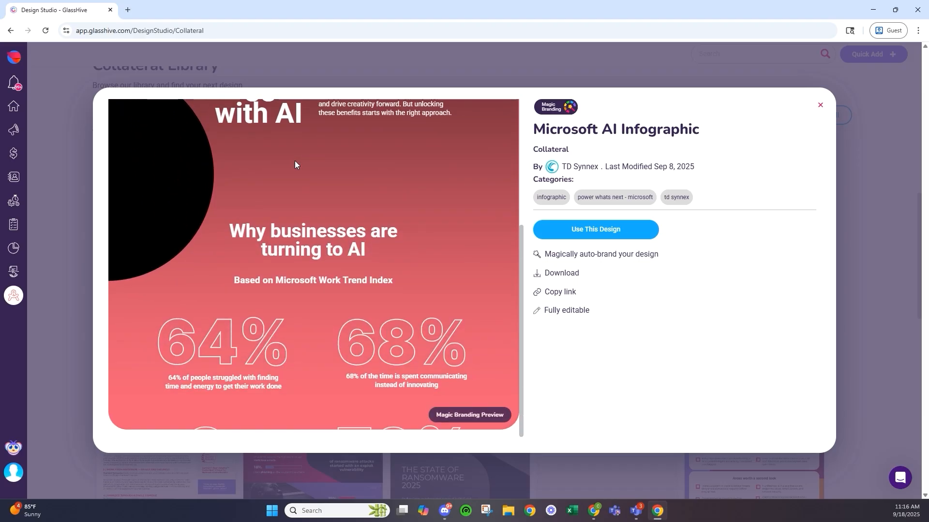
{"action": "scroll", "coordinate": [285, 161], "scroll_direction": "up", "scroll_amount": 4}
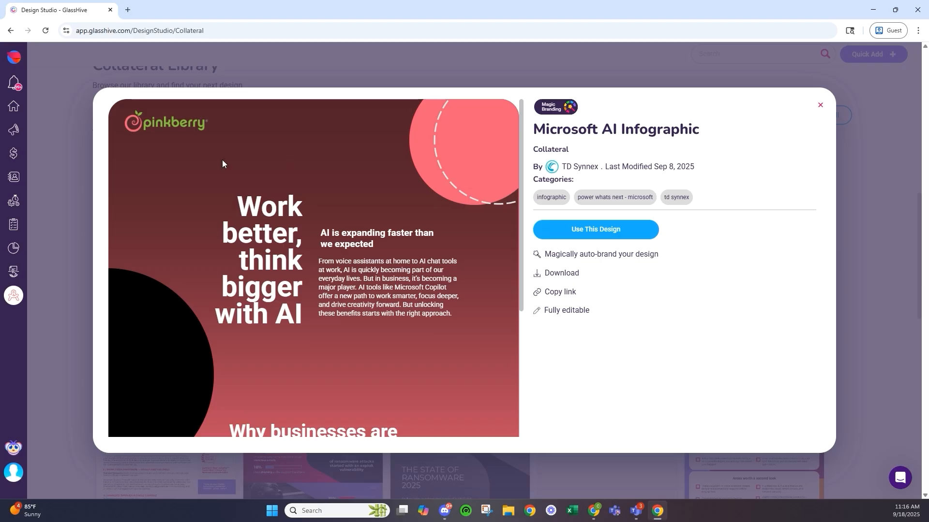
{"action": "left_click", "coordinate": [435, 80]}
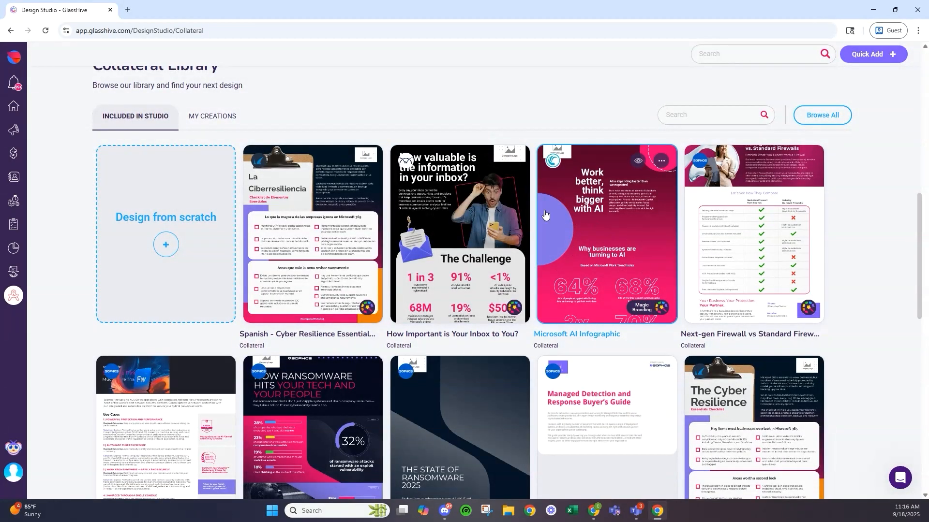
{"action": "scroll", "coordinate": [580, 233], "scroll_direction": "up", "scroll_amount": 8}
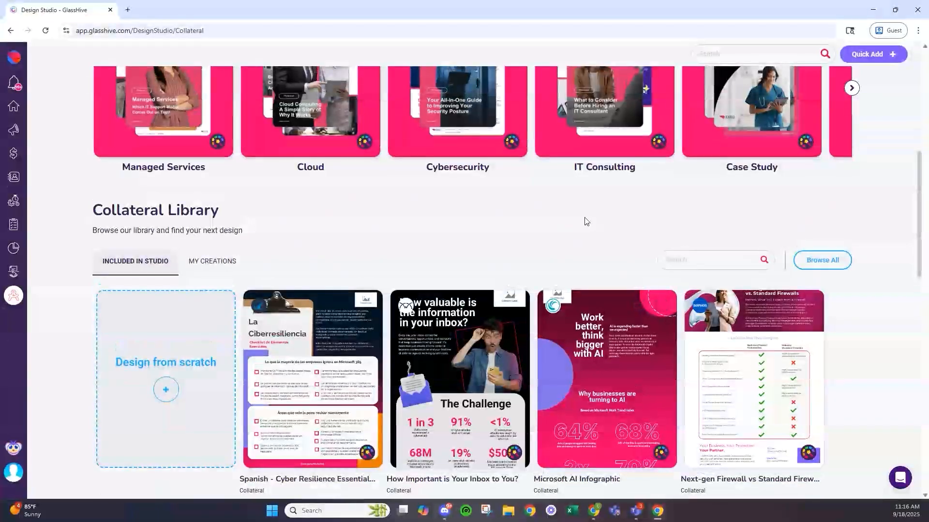
{"action": "scroll", "coordinate": [553, 223], "scroll_direction": "up", "scroll_amount": 1}
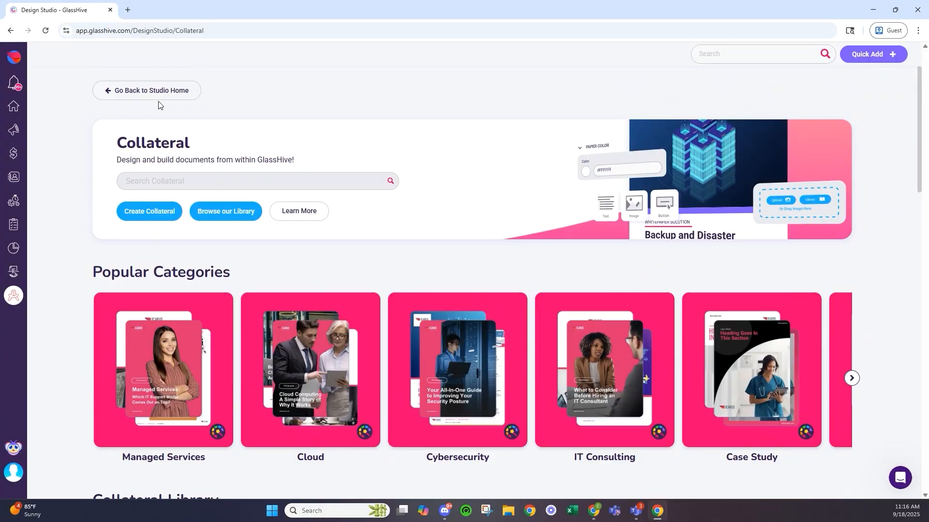
- Return to Studio Home, open Landing Page designs, and browse the Landing Pages Library
{"action": "left_click", "coordinate": [166, 90]}
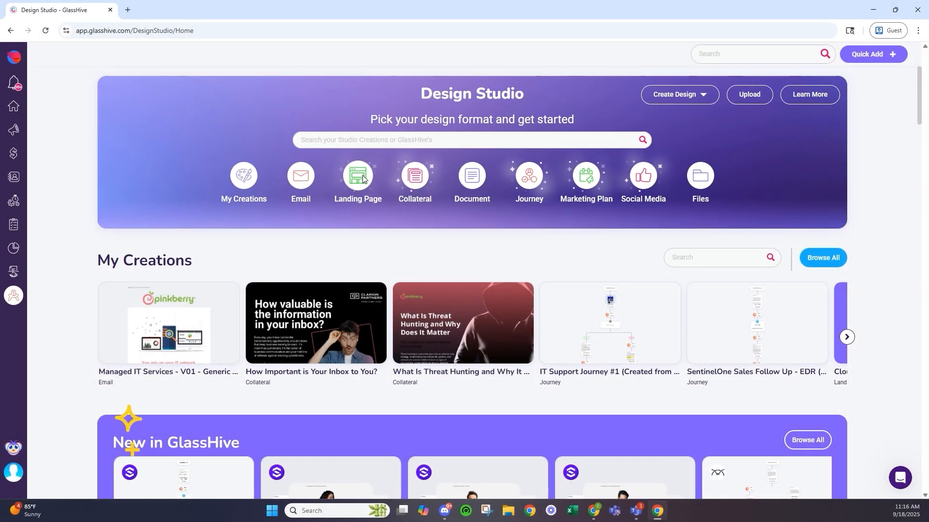
{"action": "left_click", "coordinate": [359, 174]}
{"action": "scroll", "coordinate": [367, 200], "scroll_direction": "down", "scroll_amount": 4}
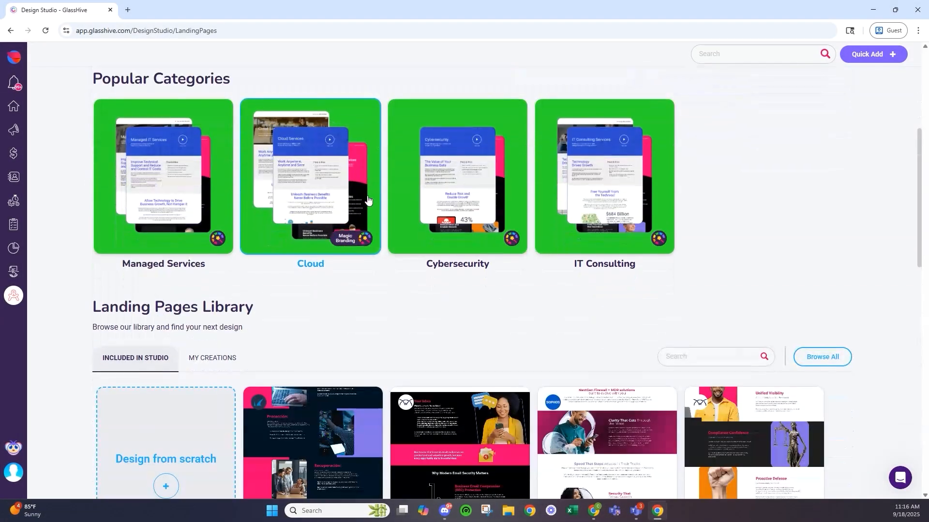
{"action": "scroll", "coordinate": [367, 199], "scroll_direction": "down", "scroll_amount": 5}
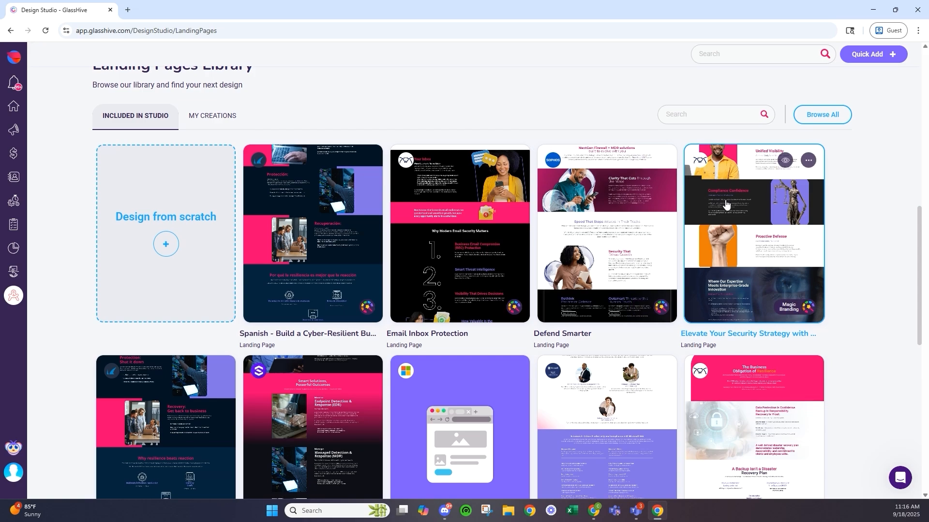
{"action": "scroll", "coordinate": [725, 204], "scroll_direction": "down", "scroll_amount": 4}
{"action": "scroll", "coordinate": [483, 442], "scroll_direction": "up", "scroll_amount": 4}
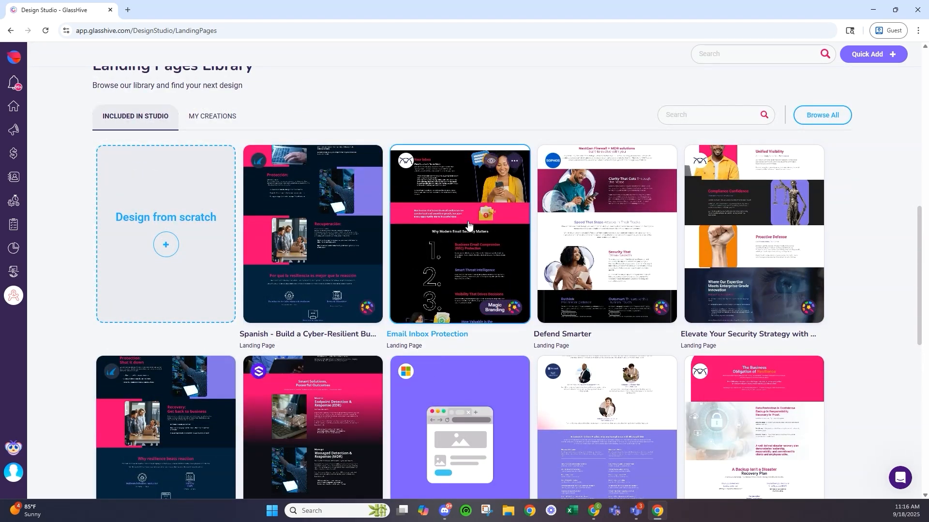
- Start a landing page from Email Inbox Protection and review its sections down to the 'Lets Chat' form
{"action": "left_click", "coordinate": [468, 222]}
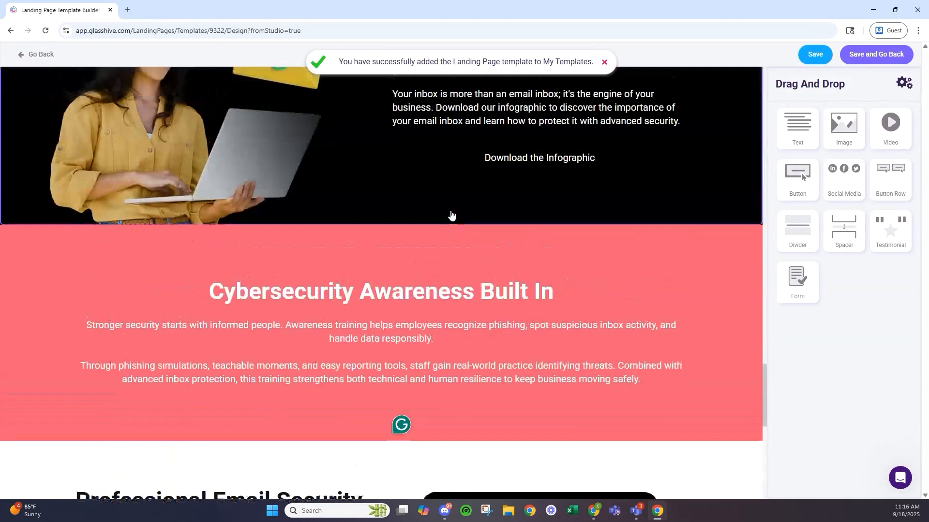
{"action": "scroll", "coordinate": [452, 215], "scroll_direction": "up", "scroll_amount": 10}
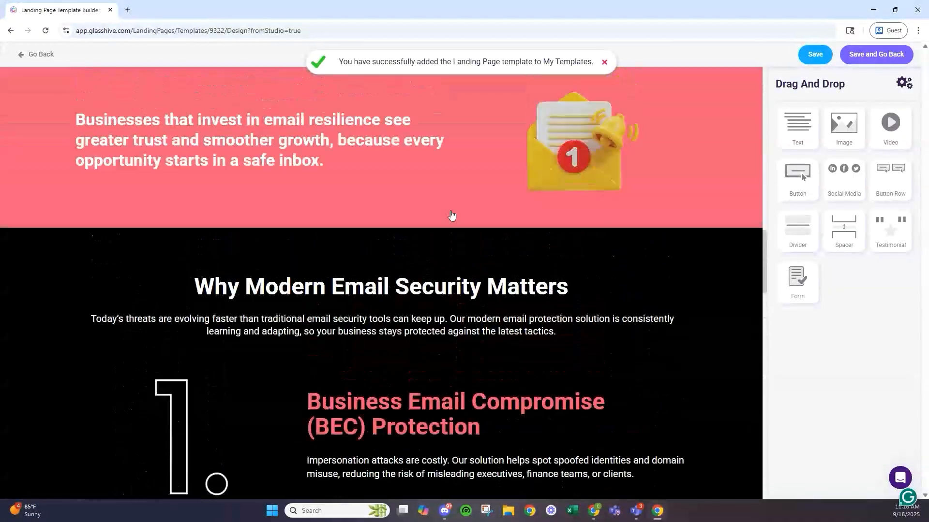
{"action": "scroll", "coordinate": [452, 215], "scroll_direction": "up", "scroll_amount": 12}
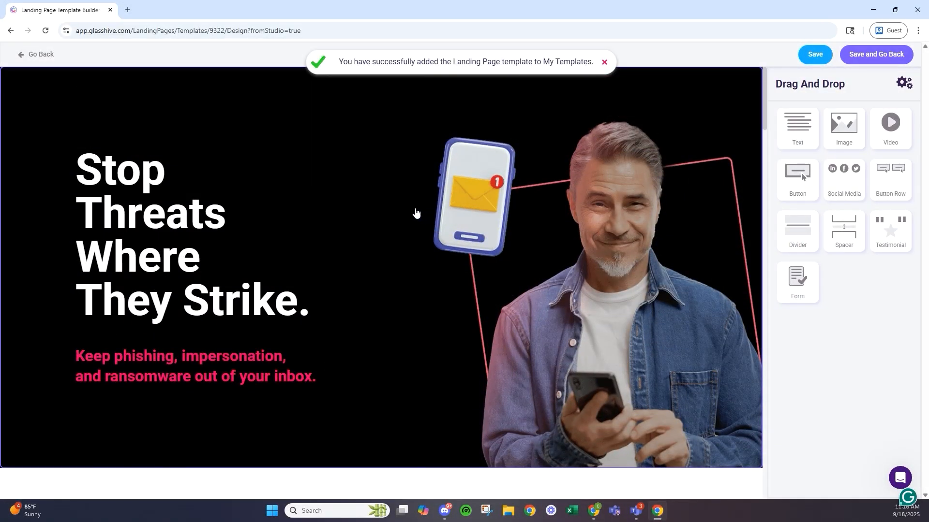
{"action": "scroll", "coordinate": [386, 221], "scroll_direction": "down", "scroll_amount": 1}
{"action": "scroll", "coordinate": [386, 221], "scroll_direction": "down", "scroll_amount": 6}
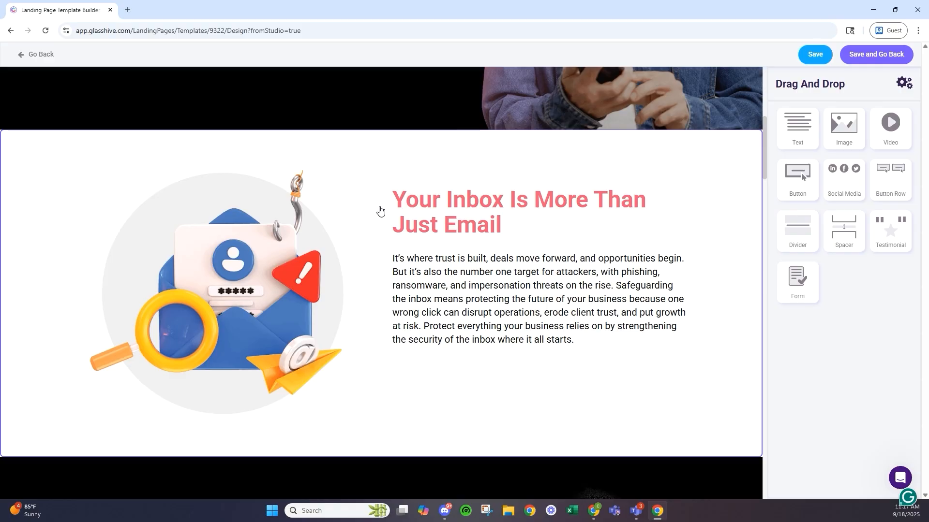
{"action": "scroll", "coordinate": [380, 210], "scroll_direction": "down", "scroll_amount": 10}
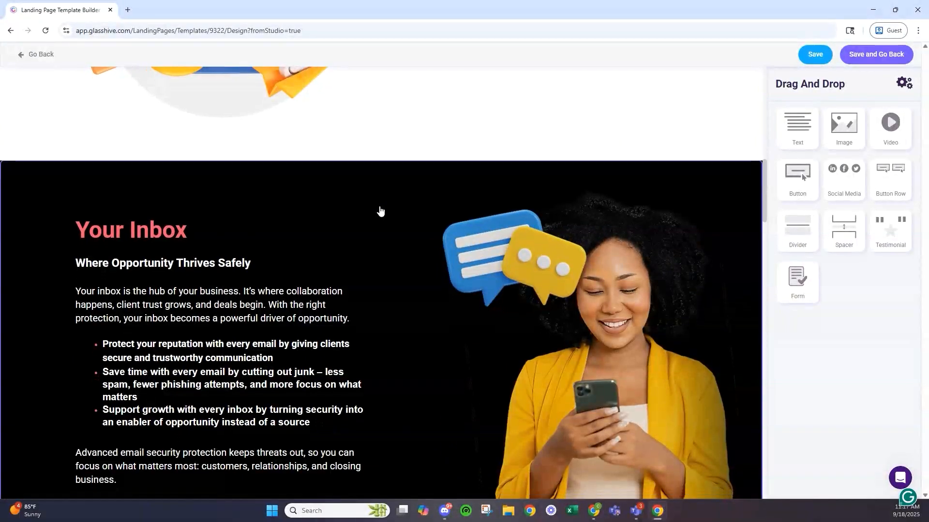
{"action": "scroll", "coordinate": [372, 209], "scroll_direction": "down", "scroll_amount": 15}
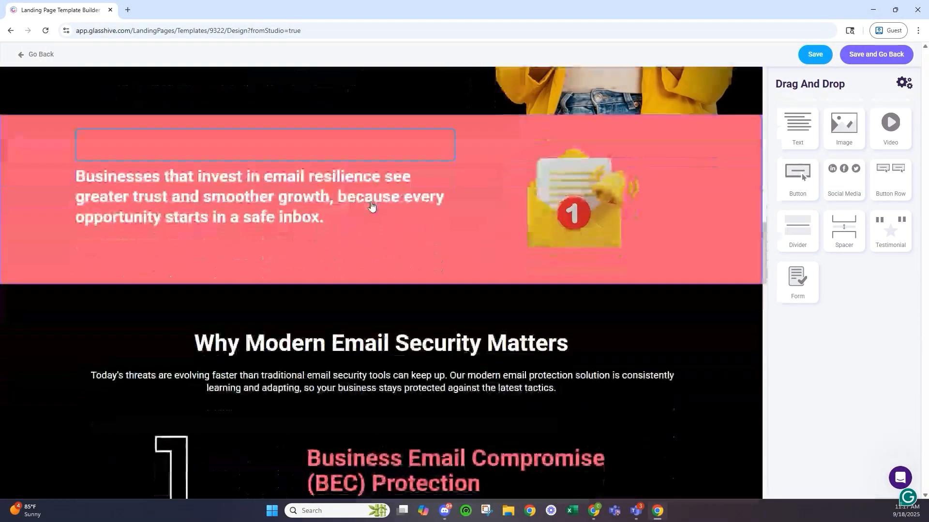
{"action": "scroll", "coordinate": [351, 260], "scroll_direction": "down", "scroll_amount": 8}
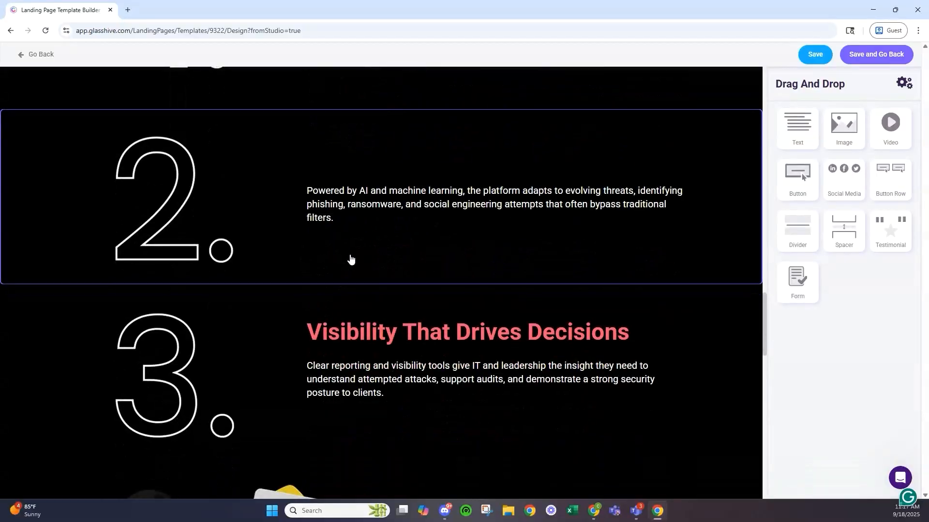
{"action": "scroll", "coordinate": [342, 253], "scroll_direction": "down", "scroll_amount": 9}
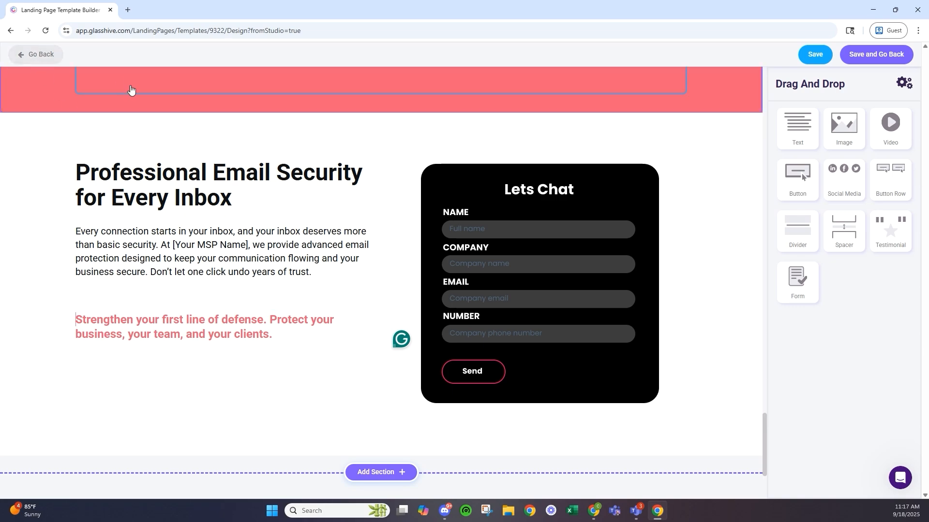
- Leave the landing page builder and browse the Marketing Plans Library
{"action": "left_click", "coordinate": [35, 55]}
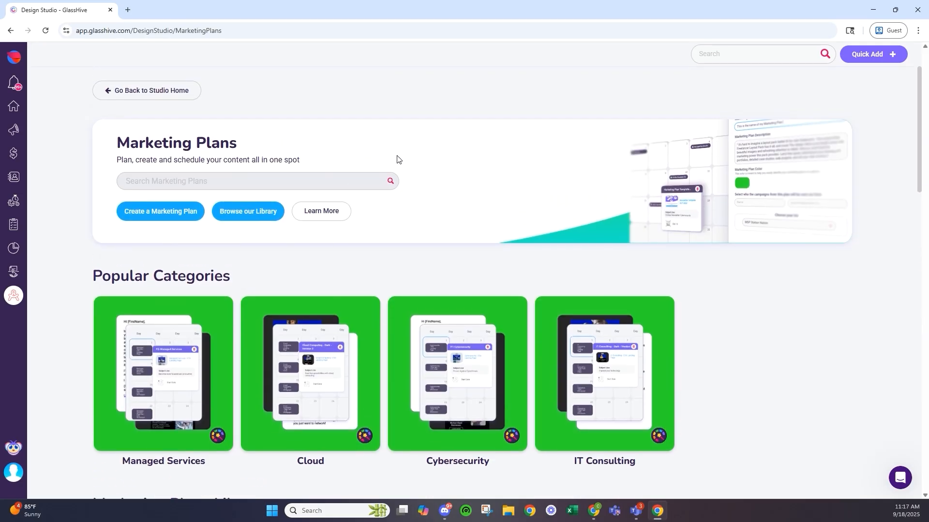
{"action": "scroll", "coordinate": [407, 144], "scroll_direction": "down", "scroll_amount": 7}
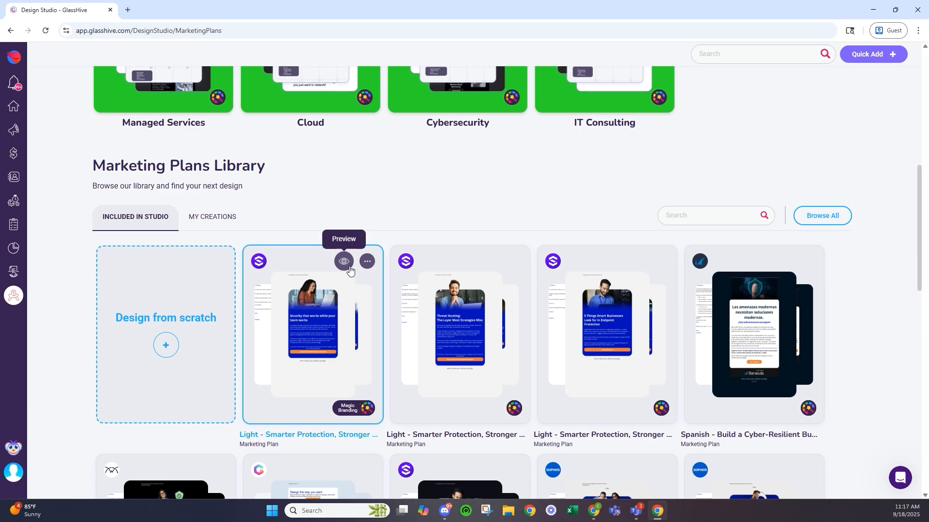
- Preview the SentinelOne 50-day plan and view its Day 29 email 'Cybersecurity That Works While You Work'
{"action": "left_click", "coordinate": [344, 268]}
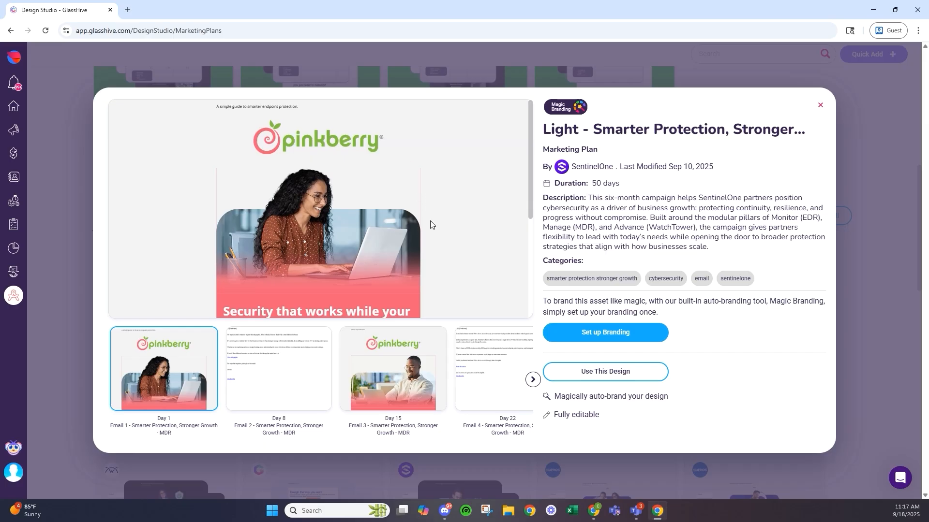
{"action": "scroll", "coordinate": [425, 225], "scroll_direction": "down", "scroll_amount": 3}
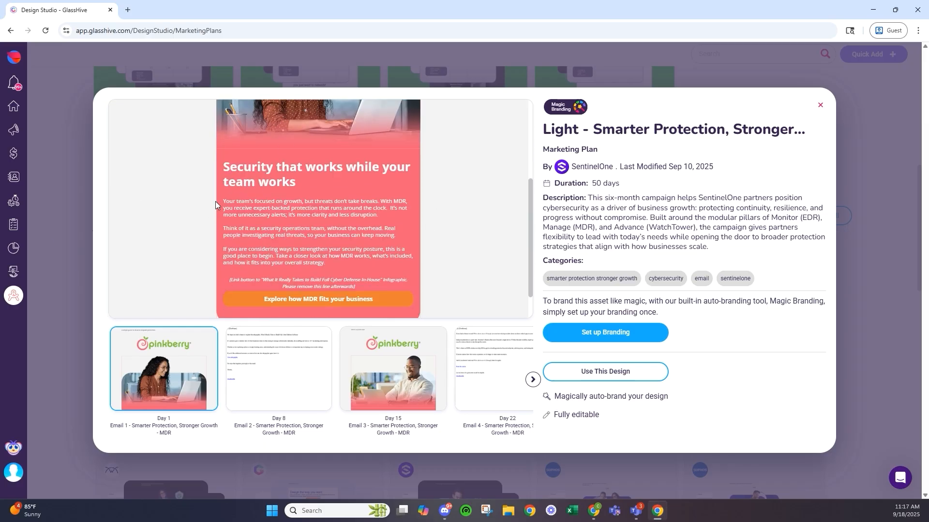
{"action": "scroll", "coordinate": [377, 297], "scroll_direction": "down", "scroll_amount": 1}
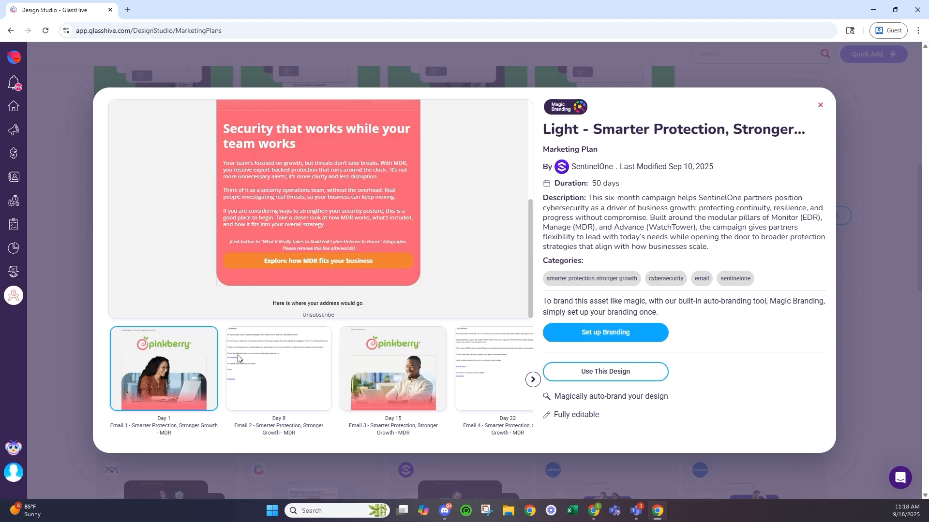
{"action": "left_click", "coordinate": [533, 379]}
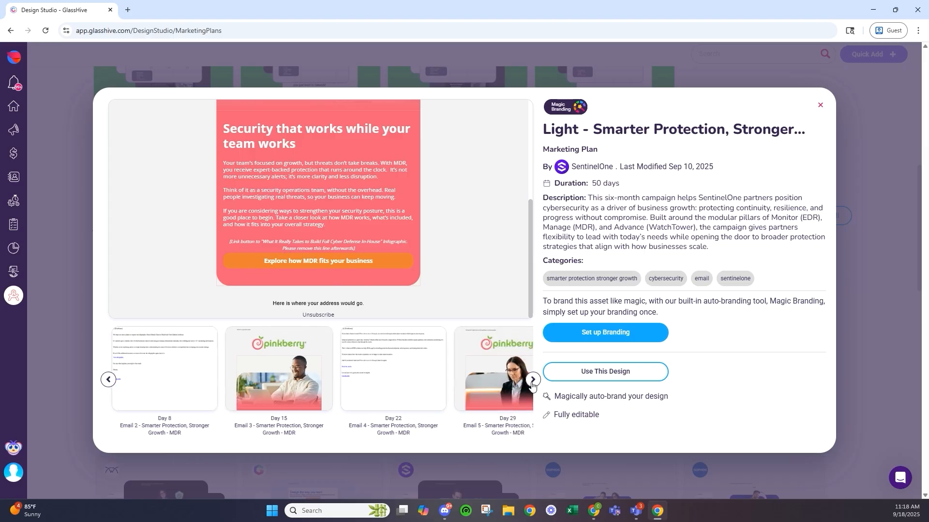
{"action": "left_click", "coordinate": [533, 380]}
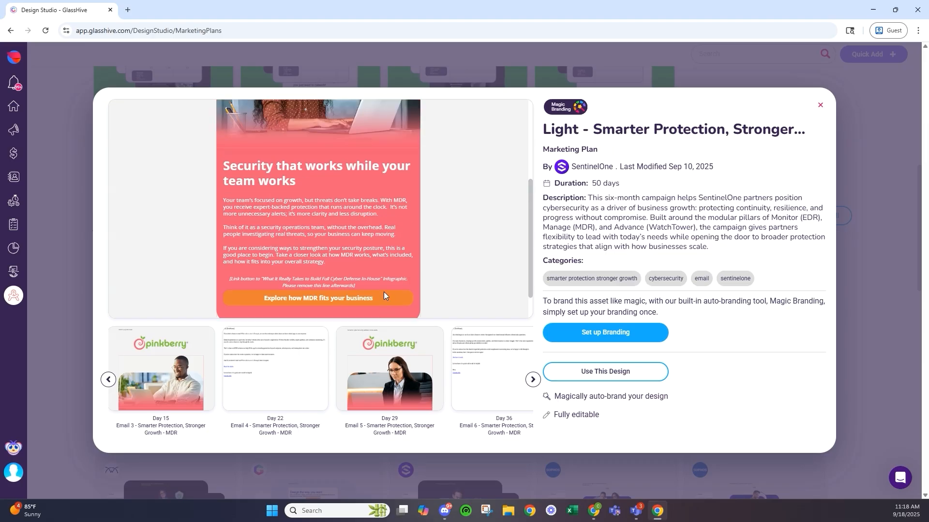
{"action": "left_click", "coordinate": [389, 368]}
{"action": "scroll", "coordinate": [341, 222], "scroll_direction": "down", "scroll_amount": 2}
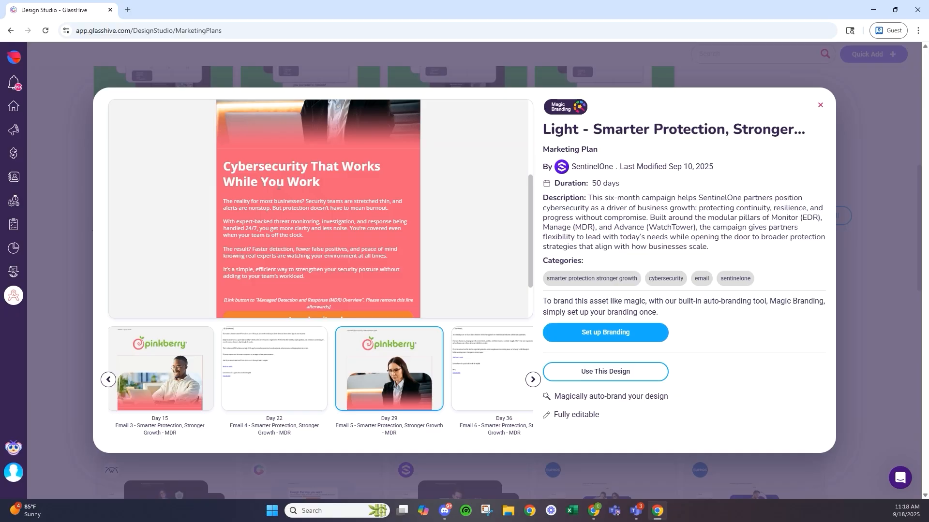
{"action": "scroll", "coordinate": [267, 181], "scroll_direction": "up", "scroll_amount": 3}
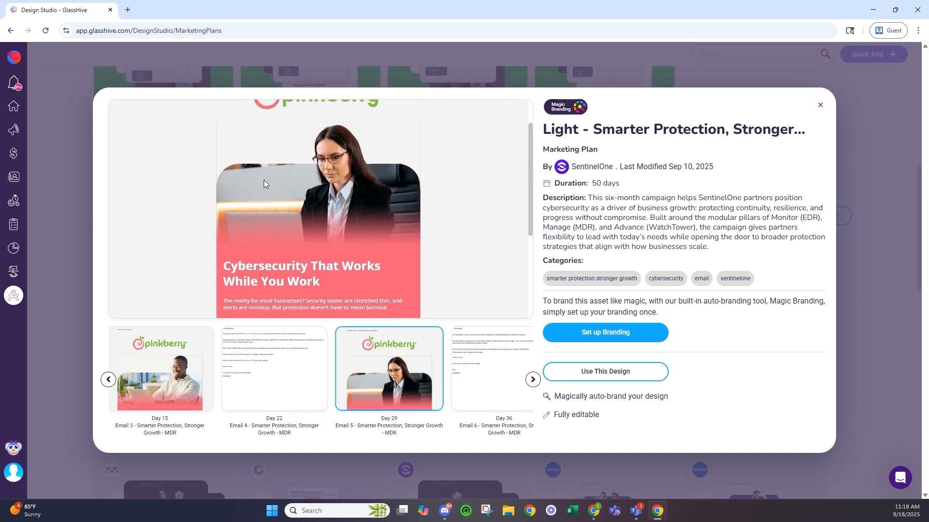
- Close the marketing plan preview and return to the Marketing Plans library
{"action": "left_click", "coordinate": [871, 289]}
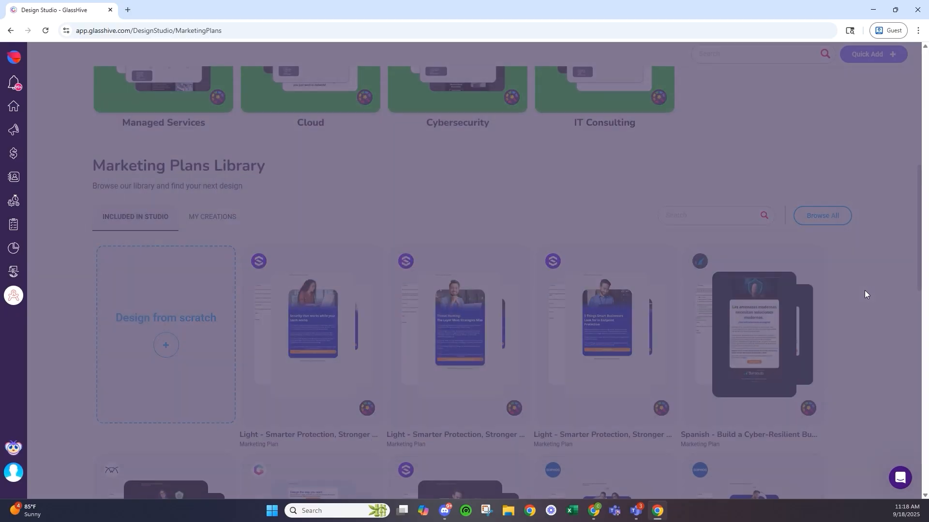
{"action": "scroll", "coordinate": [438, 309], "scroll_direction": "down", "scroll_amount": 3}
{"action": "scroll", "coordinate": [438, 310], "scroll_direction": "down", "scroll_amount": 3}
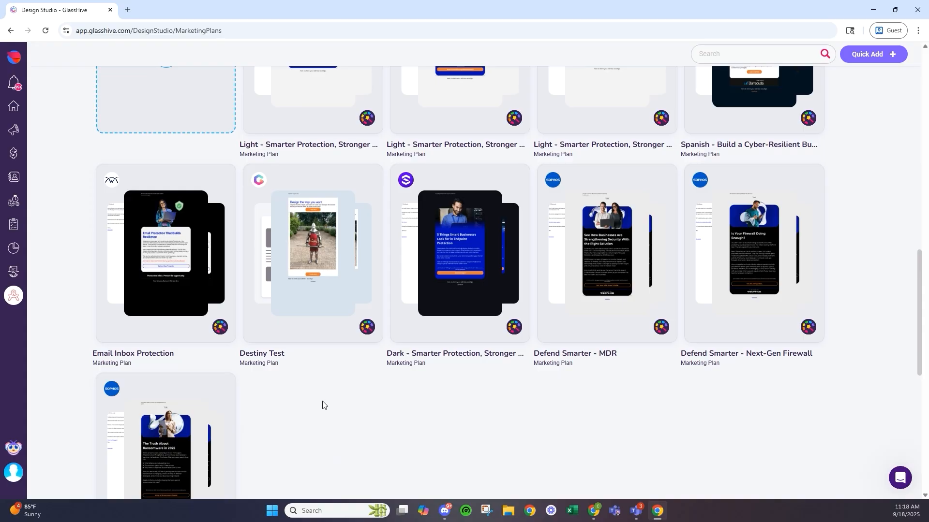
{"action": "scroll", "coordinate": [321, 404], "scroll_direction": "up", "scroll_amount": 15}
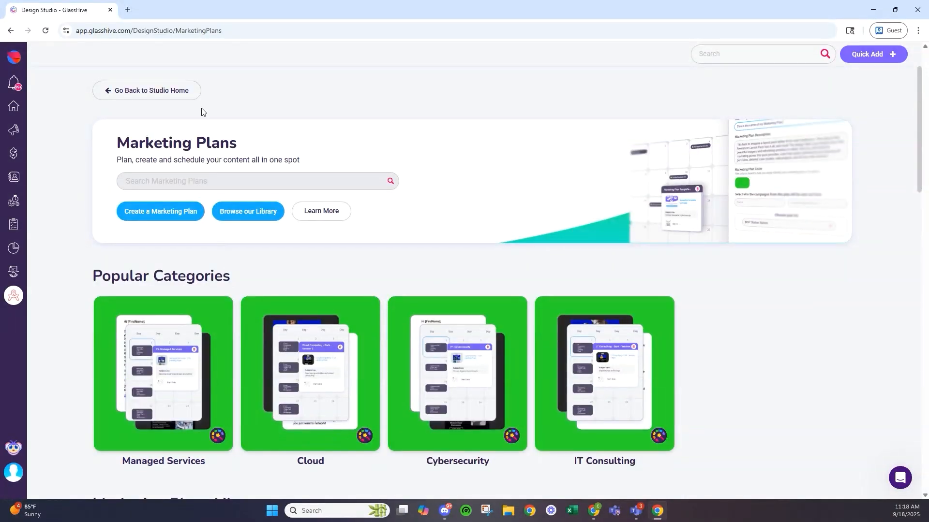
- From Studio Home, show Social Media posts in the Cybersecurity category
{"action": "left_click", "coordinate": [187, 92]}
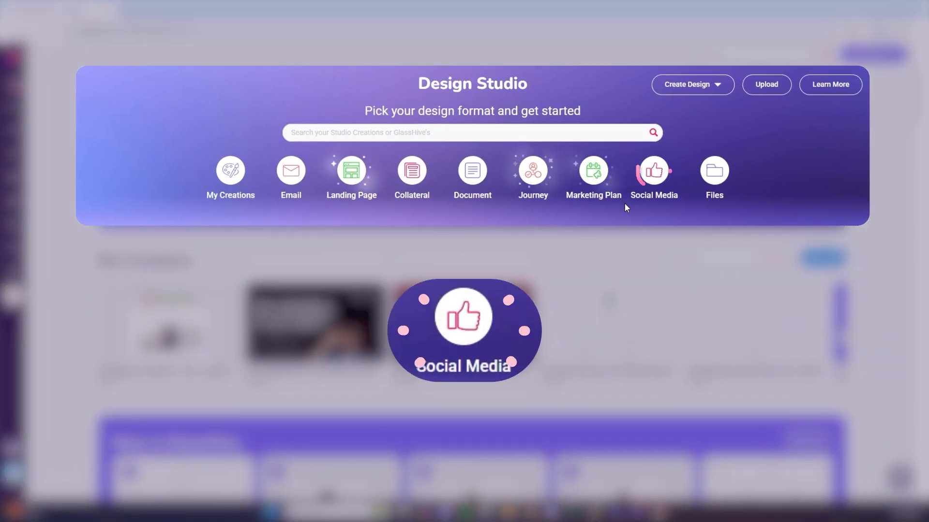
{"action": "left_click", "coordinate": [655, 172]}
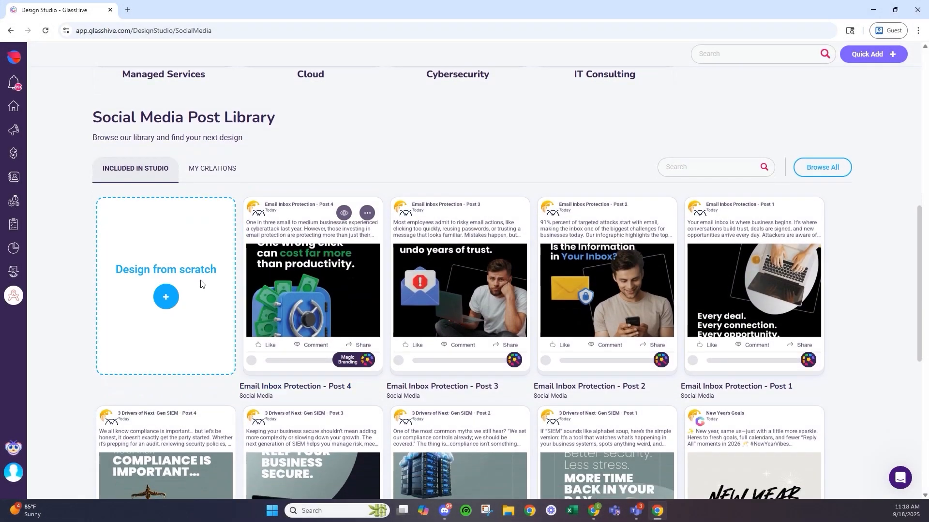
{"action": "scroll", "coordinate": [232, 188], "scroll_direction": "down", "scroll_amount": 4}
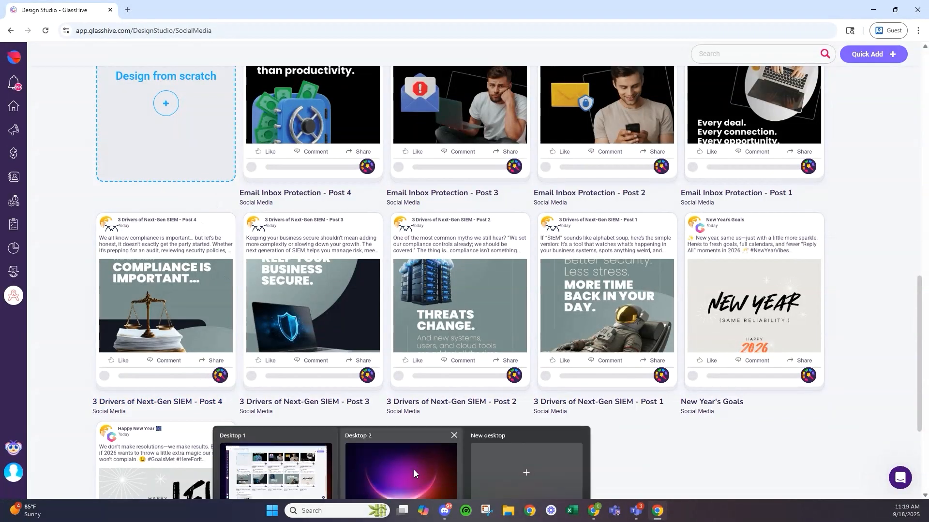
{"action": "scroll", "coordinate": [409, 374], "scroll_direction": "up", "scroll_amount": 4}
{"action": "scroll", "coordinate": [408, 375], "scroll_direction": "up", "scroll_amount": 5}
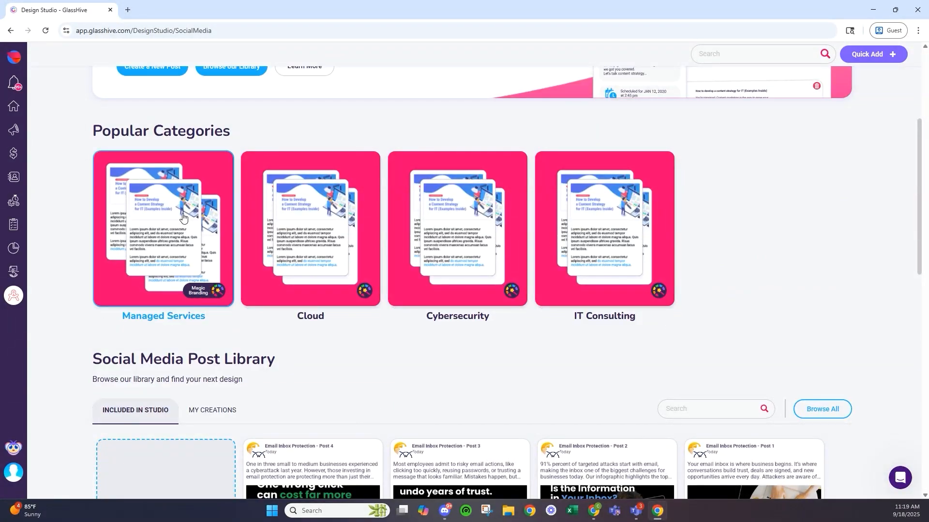
{"action": "left_click", "coordinate": [423, 201]}
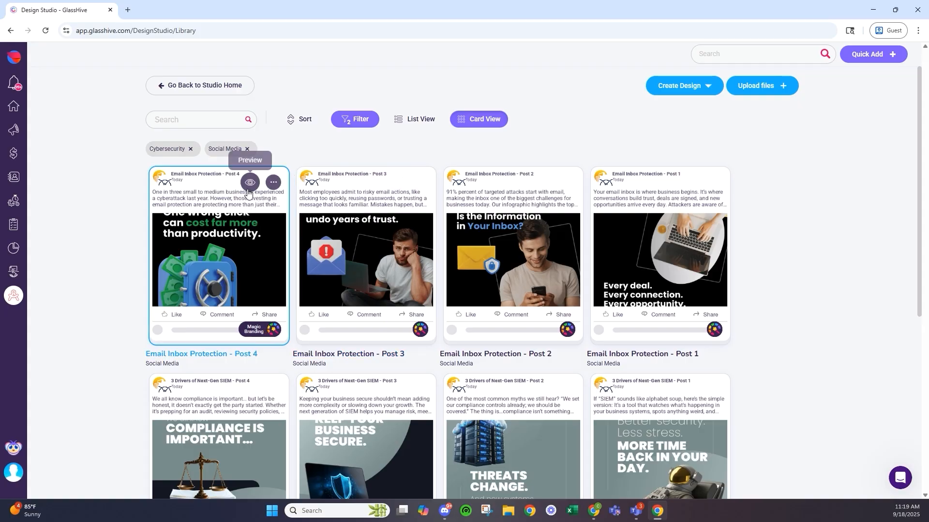
- Preview Email Inbox Protection - Post 4, close it, and return to Studio Home
{"action": "left_click", "coordinate": [249, 184]}
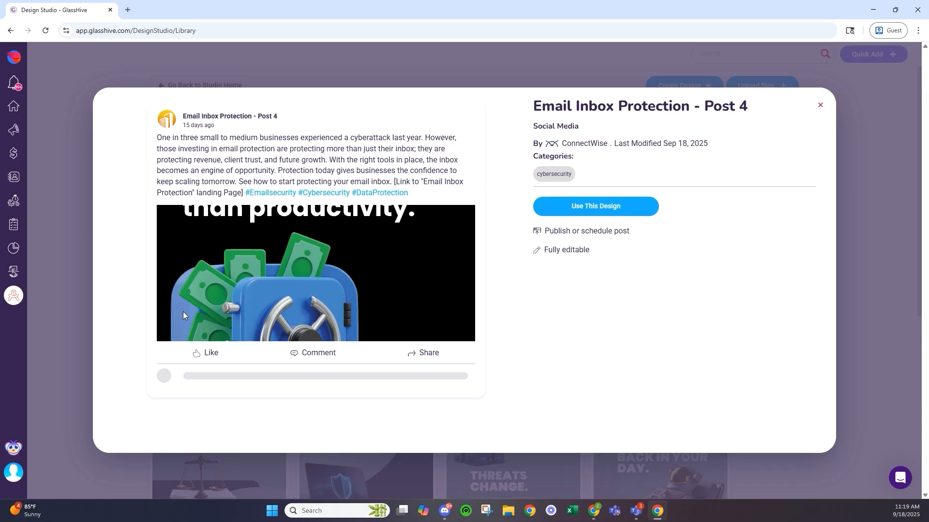
{"action": "left_click", "coordinate": [410, 76]}
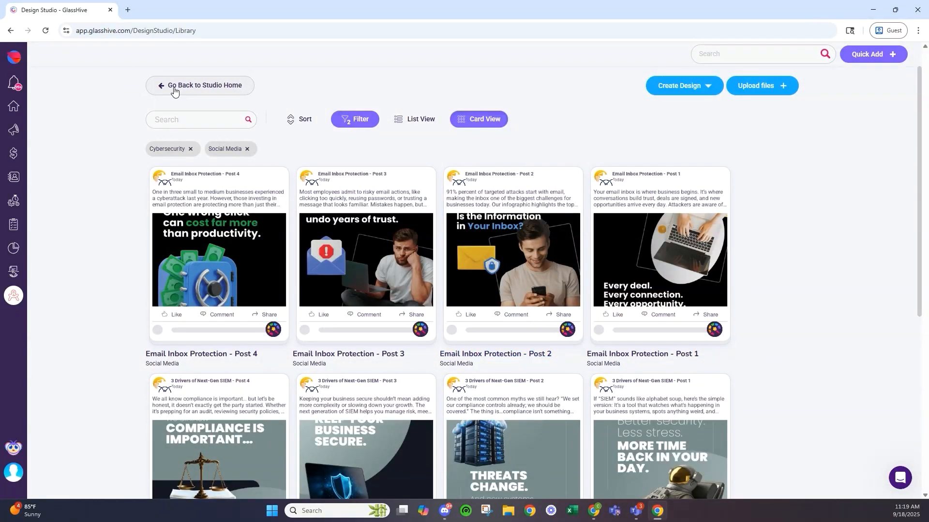
{"action": "left_click", "coordinate": [173, 88]}
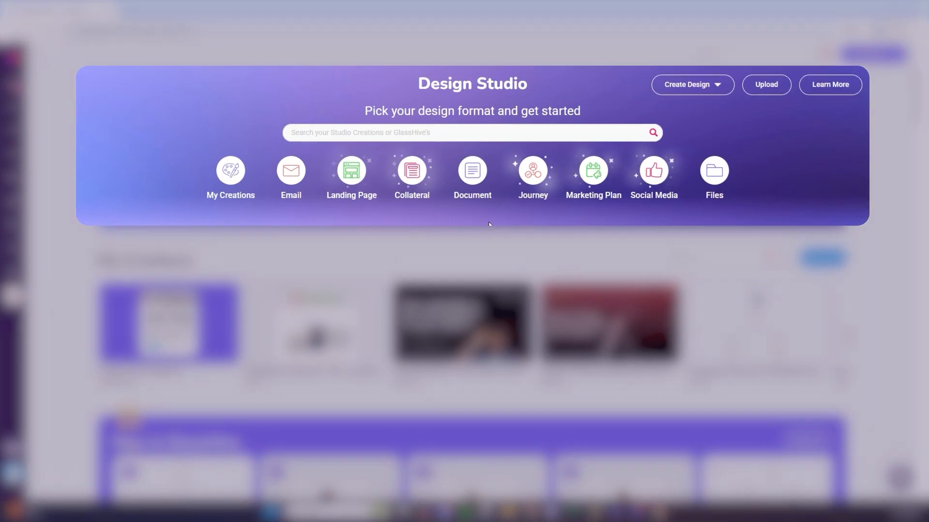
- Open Journey designs, filter to My Creations, and open IT Support Journey #1 (Created from shared)
{"action": "left_click", "coordinate": [538, 180]}
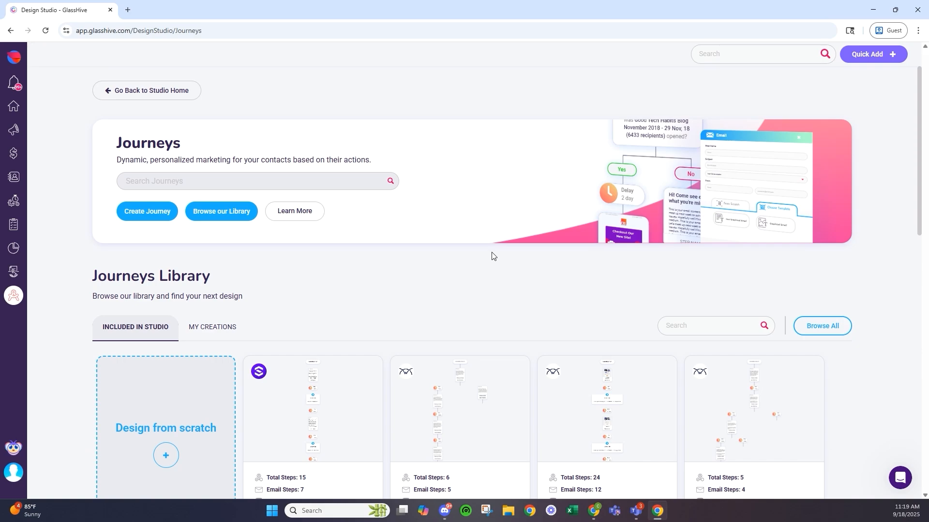
{"action": "scroll", "coordinate": [491, 255], "scroll_direction": "down", "scroll_amount": 3}
{"action": "scroll", "coordinate": [450, 190], "scroll_direction": "up", "scroll_amount": 3}
{"action": "scroll", "coordinate": [329, 256], "scroll_direction": "down", "scroll_amount": 3}
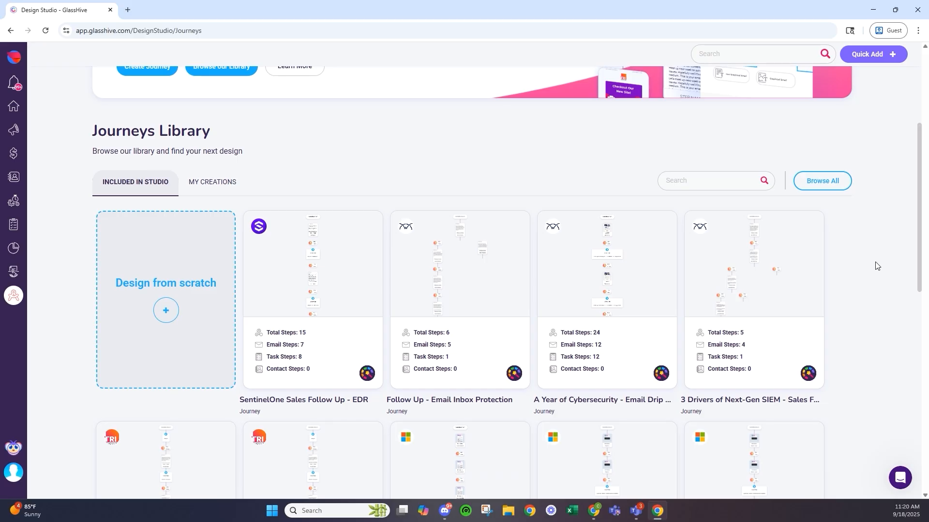
{"action": "scroll", "coordinate": [859, 233], "scroll_direction": "down", "scroll_amount": 5}
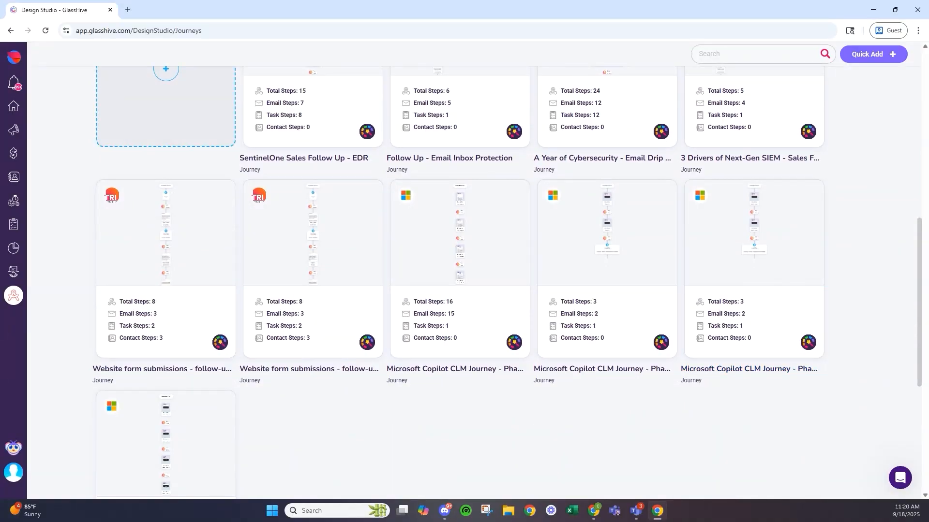
{"action": "scroll", "coordinate": [301, 300], "scroll_direction": "up", "scroll_amount": 5}
{"action": "left_click", "coordinate": [212, 182]}
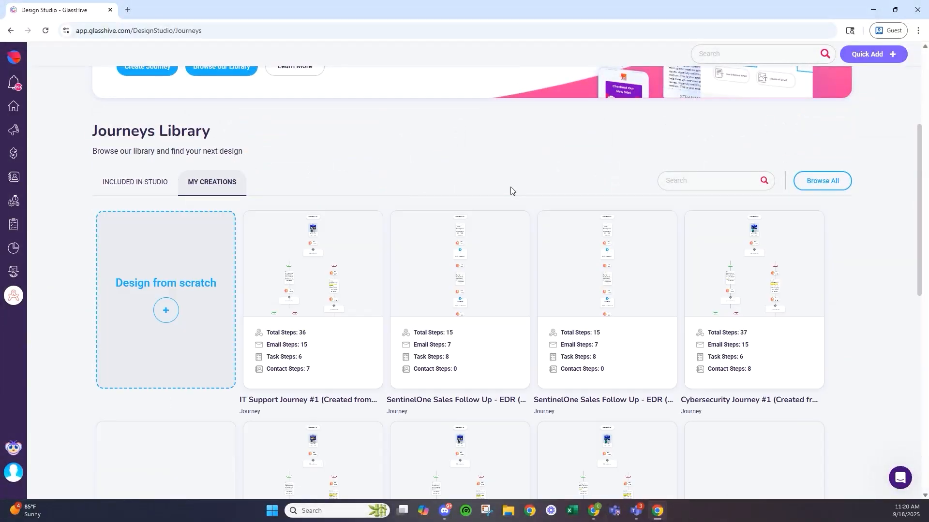
{"action": "left_click", "coordinate": [359, 352]}
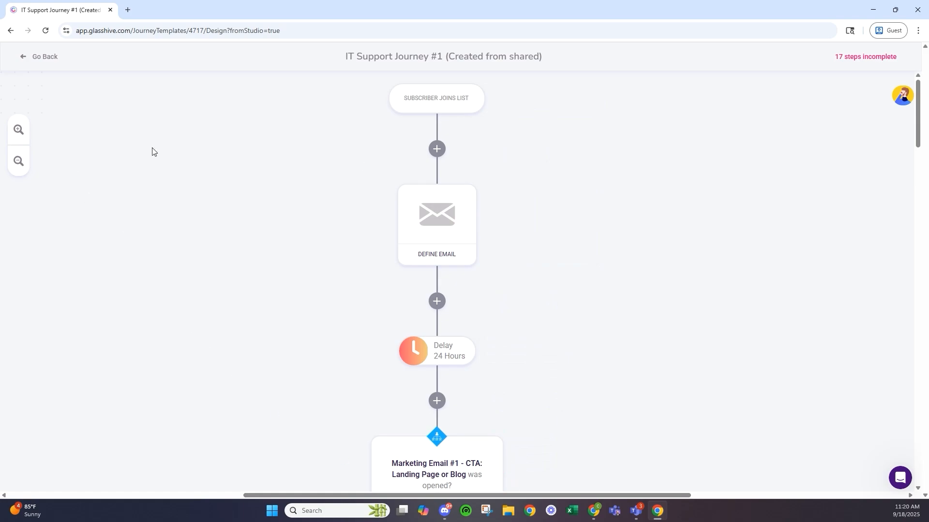
- Zoom out the journey canvas and open the condition checking whether Marketing Email #1 was opened
{"action": "left_click", "coordinate": [19, 161]}
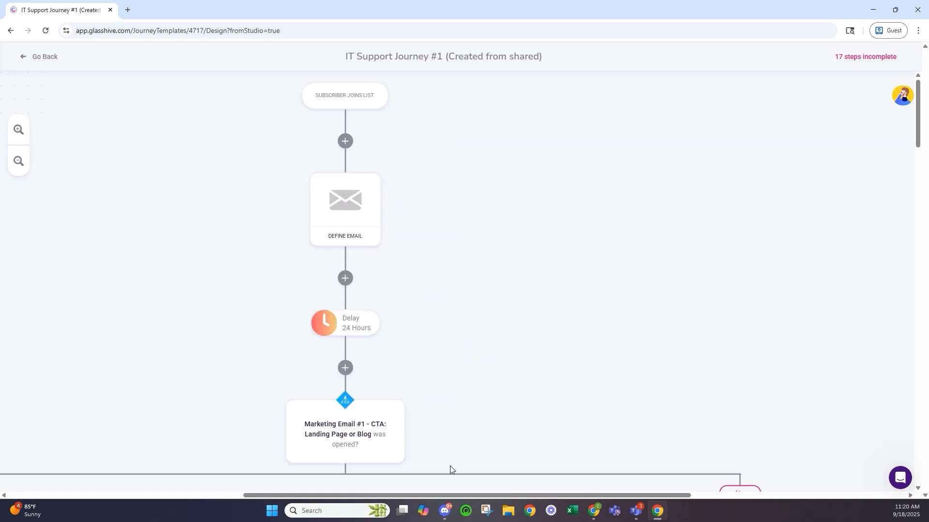
{"action": "left_click_drag", "start_coordinate": [449, 498], "coordinate": [394, 499]}
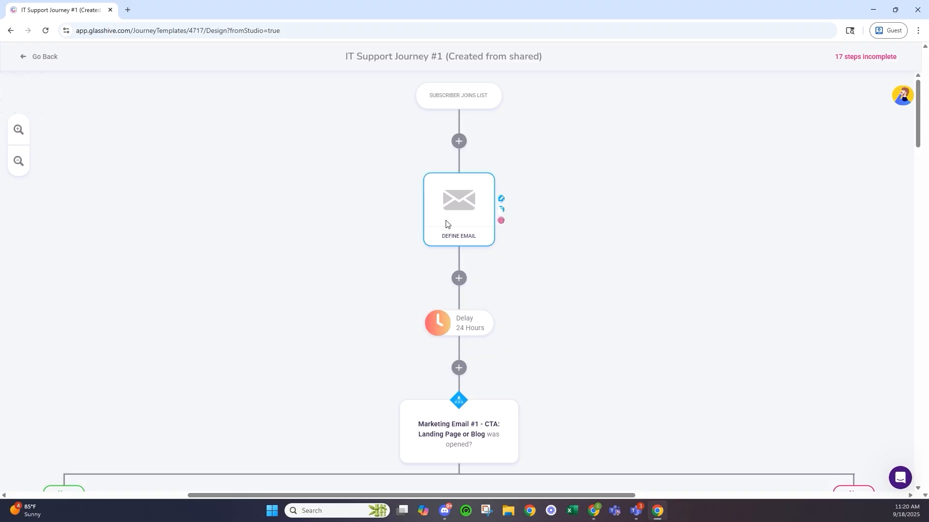
{"action": "scroll", "coordinate": [344, 292], "scroll_direction": "down", "scroll_amount": 3}
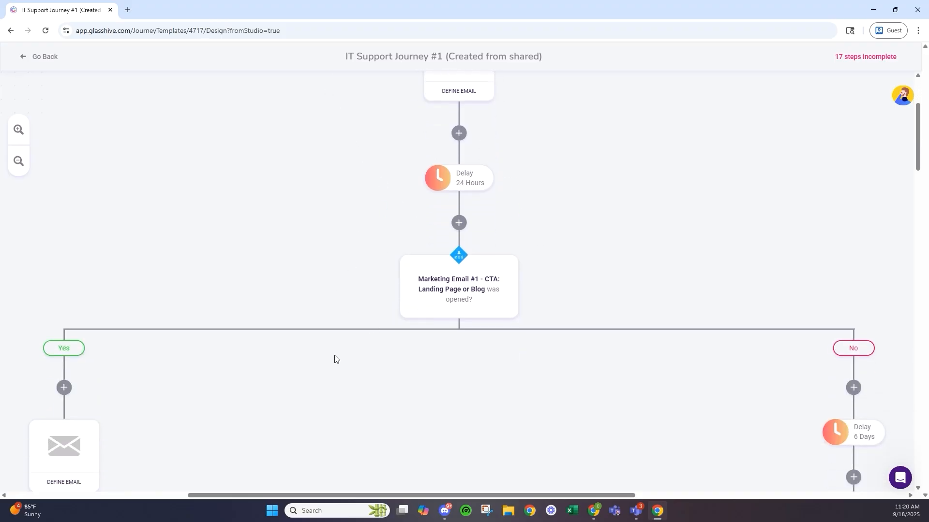
{"action": "mouse_move", "coordinate": [528, 289]}
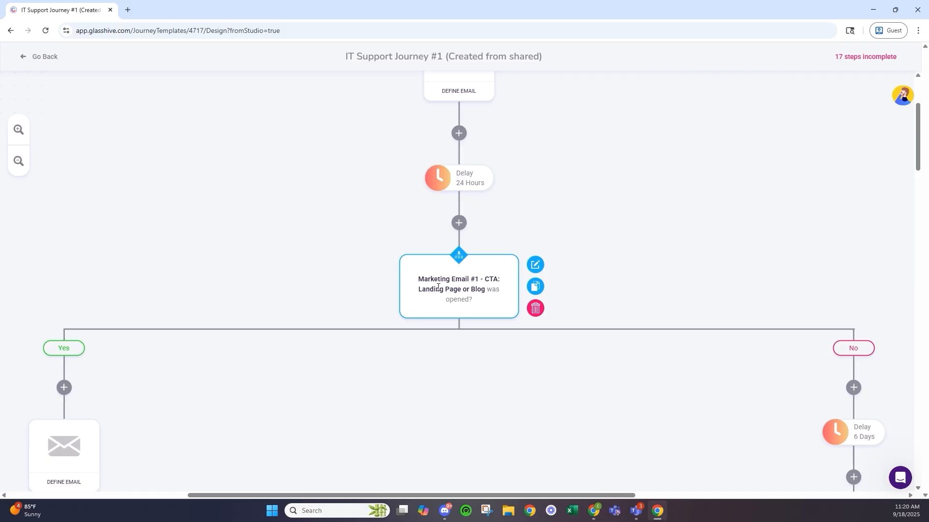
{"action": "left_click", "coordinate": [532, 265]}
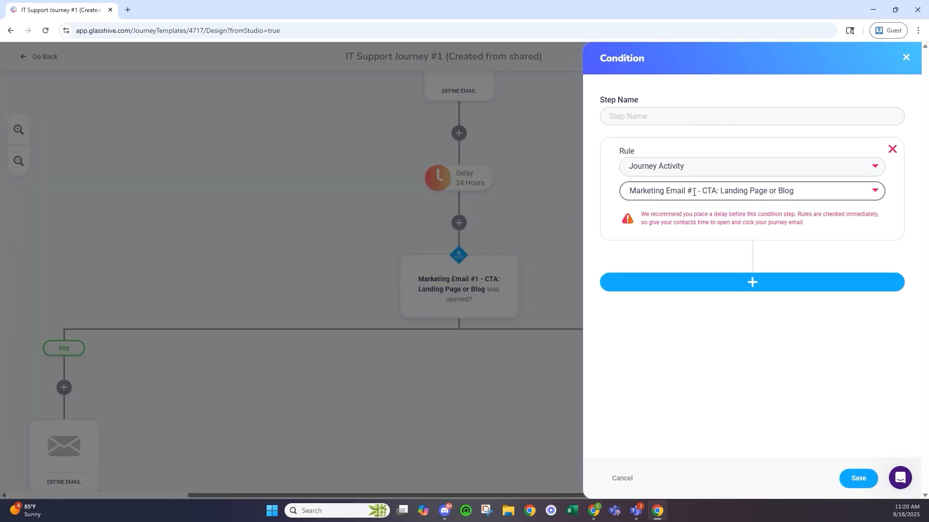
- Review the email activity options, keep 'was opened', and cancel the condition settings unchanged
{"action": "left_click", "coordinate": [701, 214]}
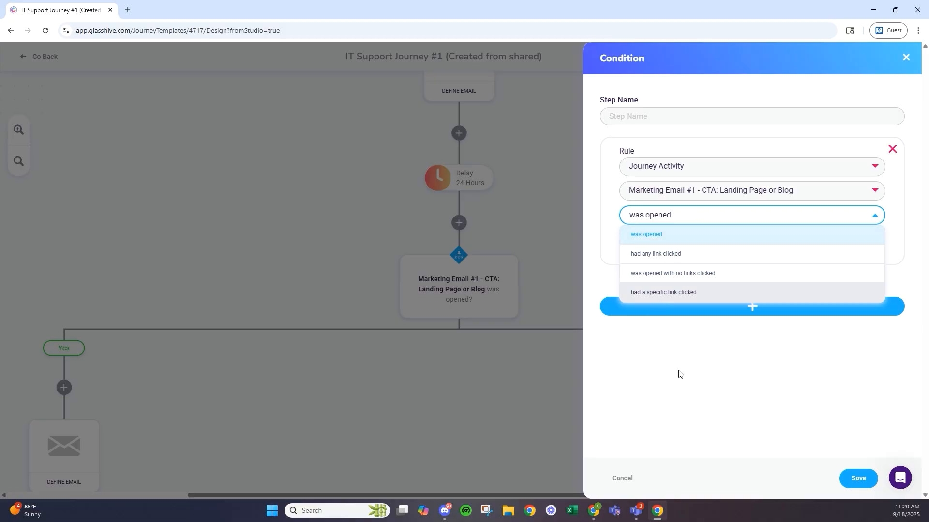
{"action": "left_click", "coordinate": [706, 439]}
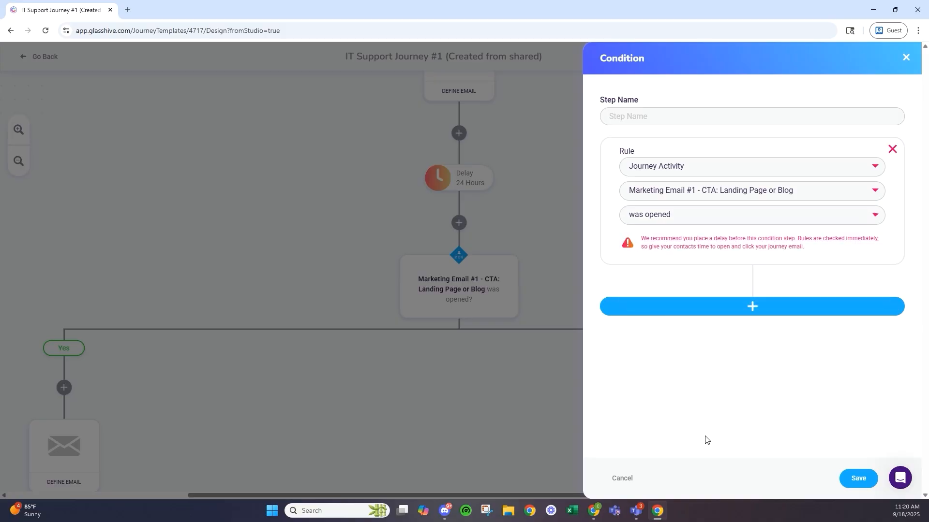
{"action": "left_click", "coordinate": [629, 479]}
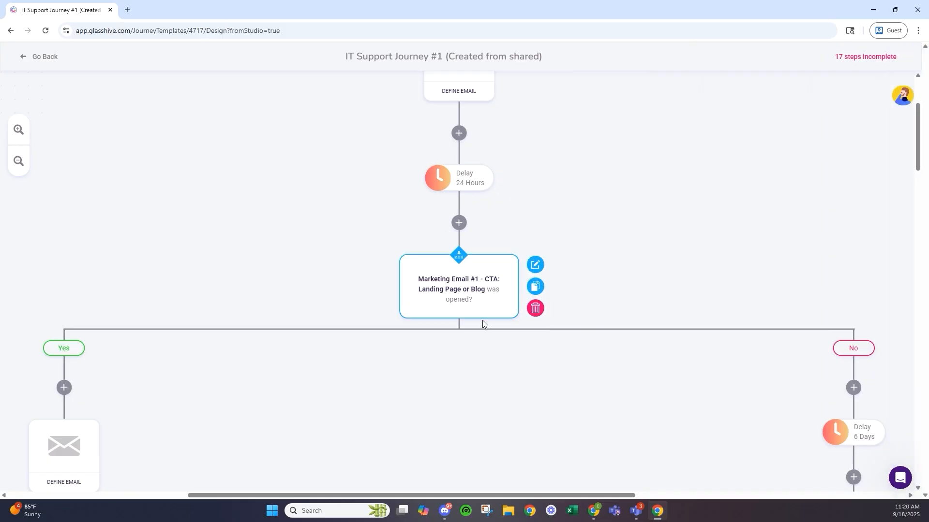
- Inspect the Yes-branch email step's settings and close them without changes
{"action": "scroll", "coordinate": [412, 311], "scroll_direction": "down", "scroll_amount": 1}
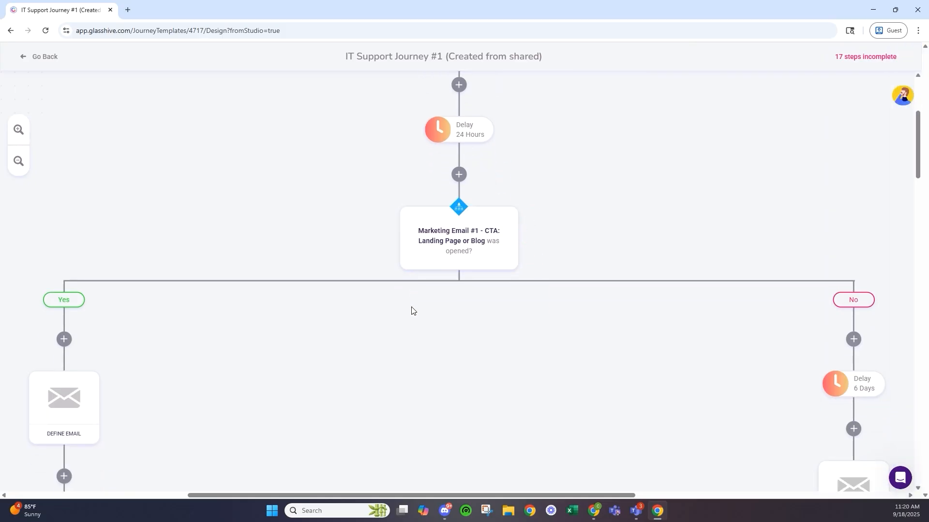
{"action": "scroll", "coordinate": [411, 311], "scroll_direction": "down", "scroll_amount": 1}
{"action": "left_click_drag", "start_coordinate": [412, 496], "coordinate": [371, 494]}
{"action": "scroll", "coordinate": [283, 323], "scroll_direction": "down", "scroll_amount": 3}
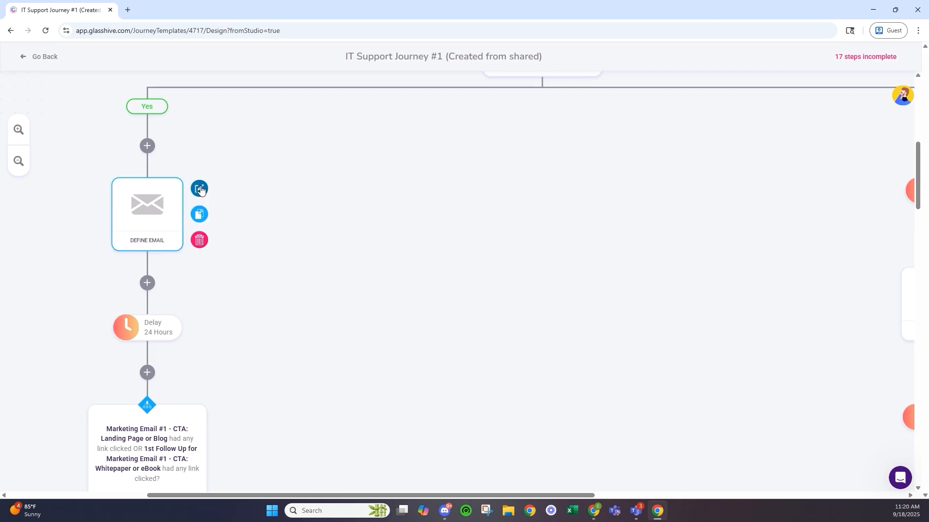
{"action": "left_click", "coordinate": [200, 188]}
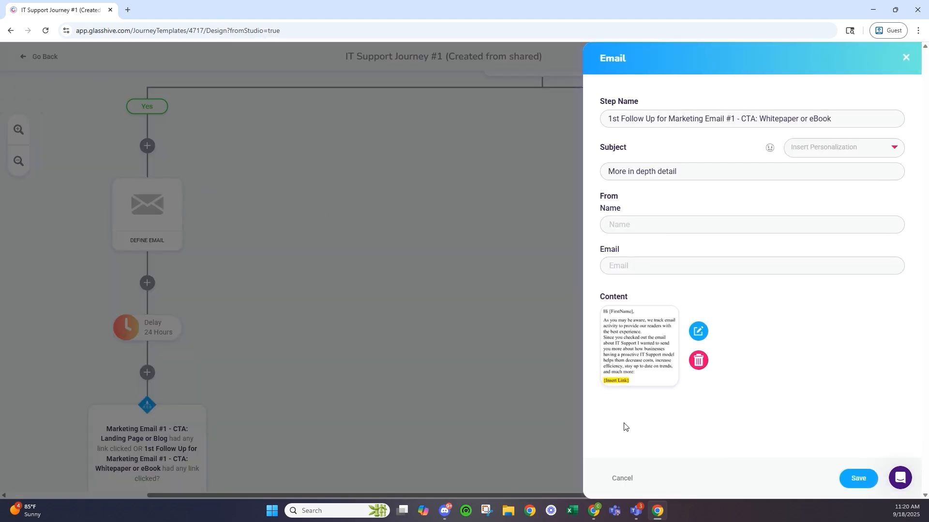
{"action": "left_click", "coordinate": [625, 478]}
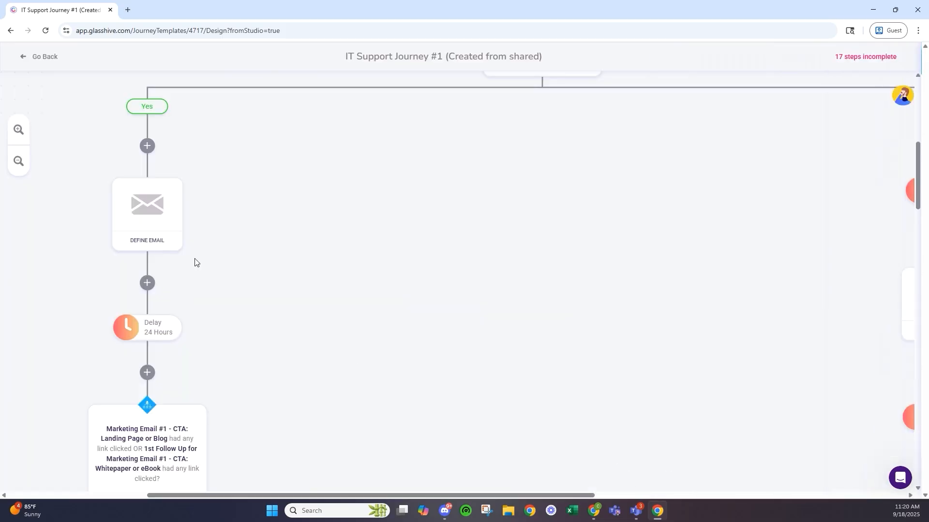
{"action": "scroll", "coordinate": [163, 161], "scroll_direction": "down", "scroll_amount": 2}
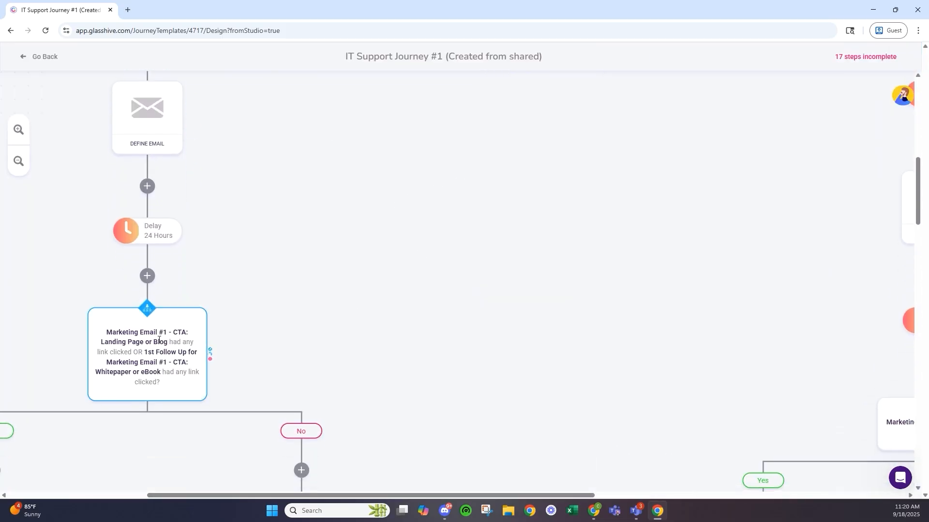
{"action": "left_click_drag", "start_coordinate": [220, 496], "coordinate": [111, 491]}
{"action": "mouse_move", "coordinate": [366, 331]}
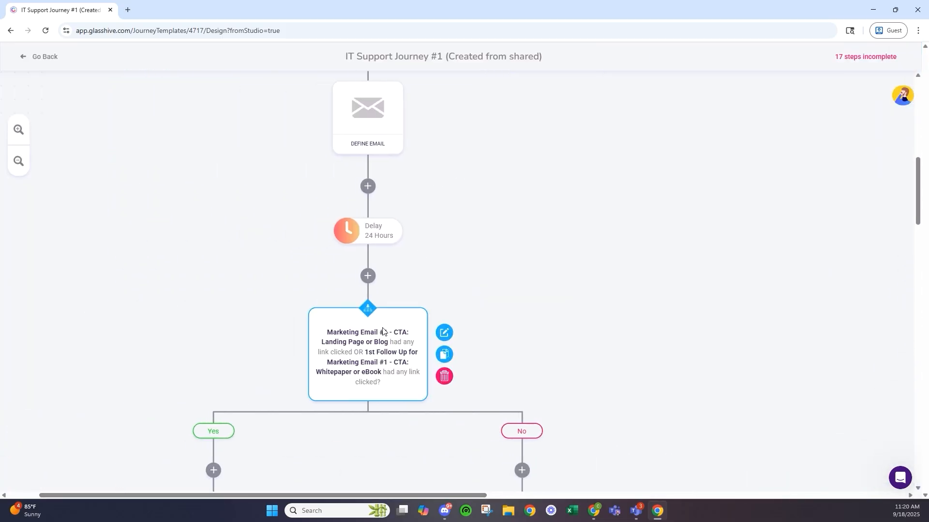
{"action": "mouse_move", "coordinate": [358, 98]}
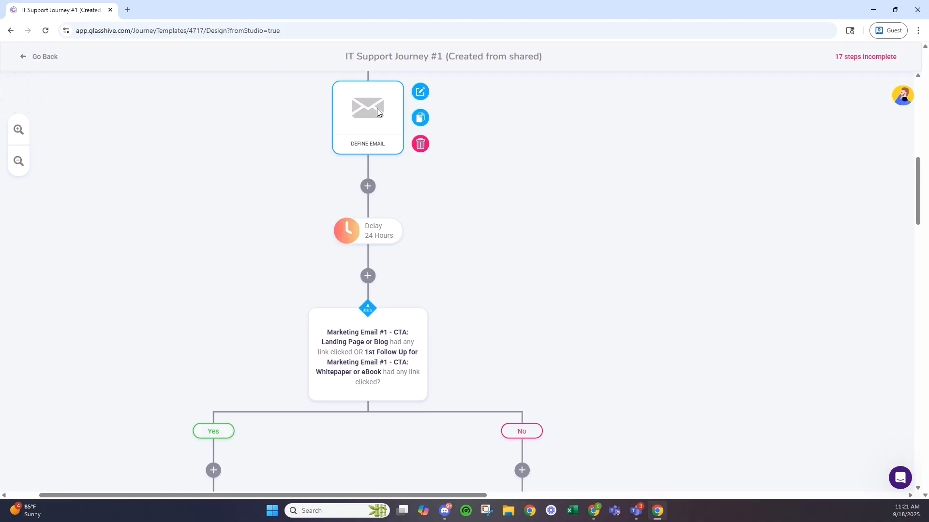
{"action": "scroll", "coordinate": [339, 122], "scroll_direction": "down", "scroll_amount": 6}
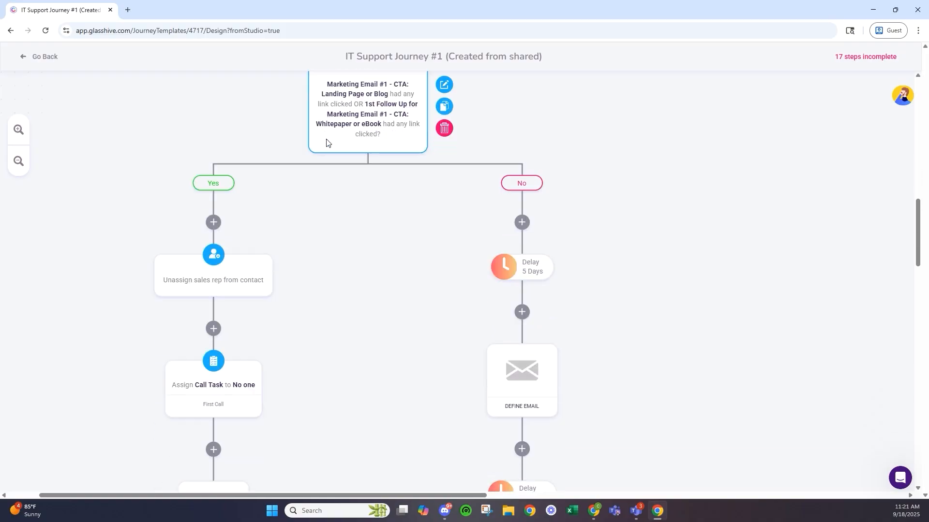
{"action": "mouse_move", "coordinate": [194, 251]}
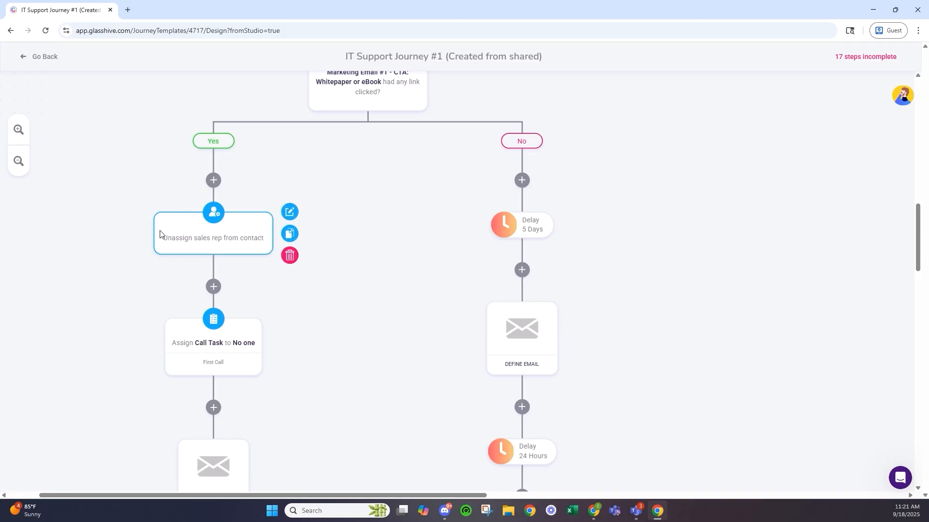
{"action": "scroll", "coordinate": [163, 240], "scroll_direction": "down", "scroll_amount": 2}
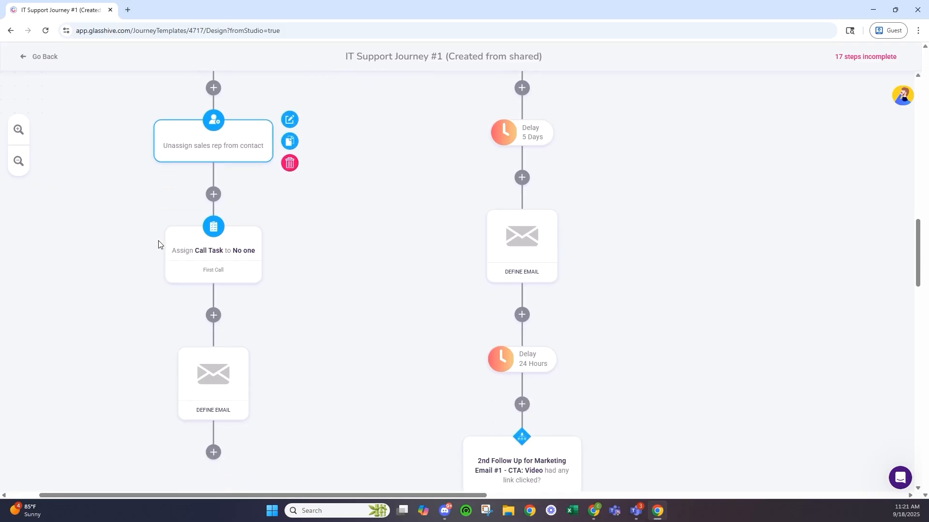
{"action": "mouse_move", "coordinate": [228, 220]}
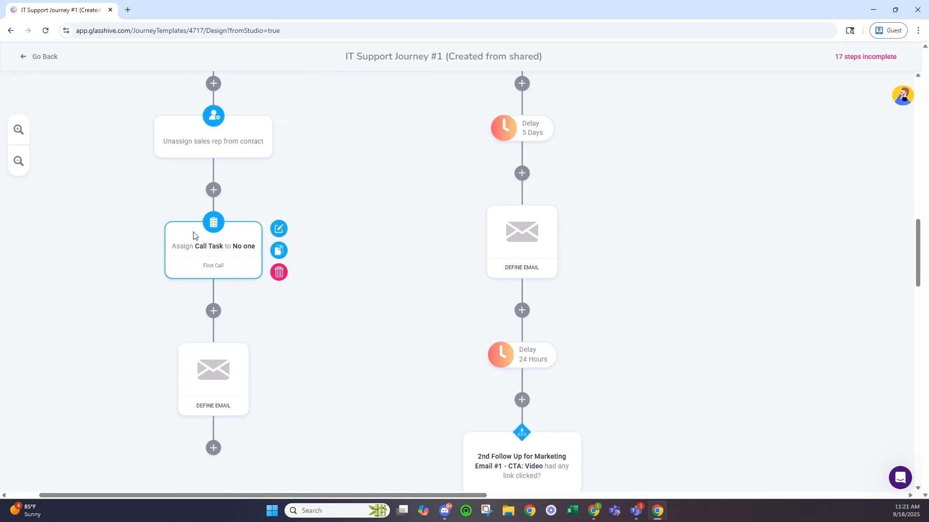
{"action": "left_click", "coordinate": [19, 161]}
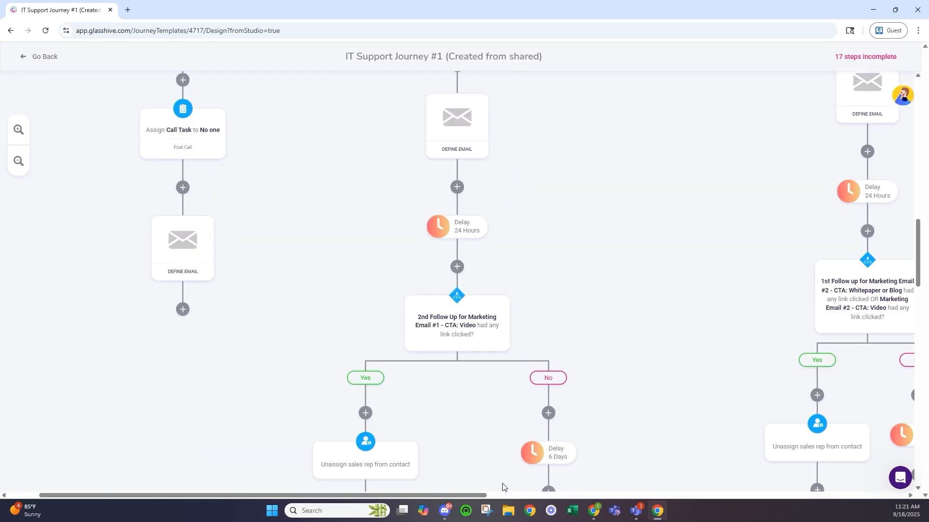
{"action": "left_click_drag", "start_coordinate": [485, 497], "coordinate": [518, 497]}
{"action": "scroll", "coordinate": [429, 290], "scroll_direction": "up", "scroll_amount": 15}
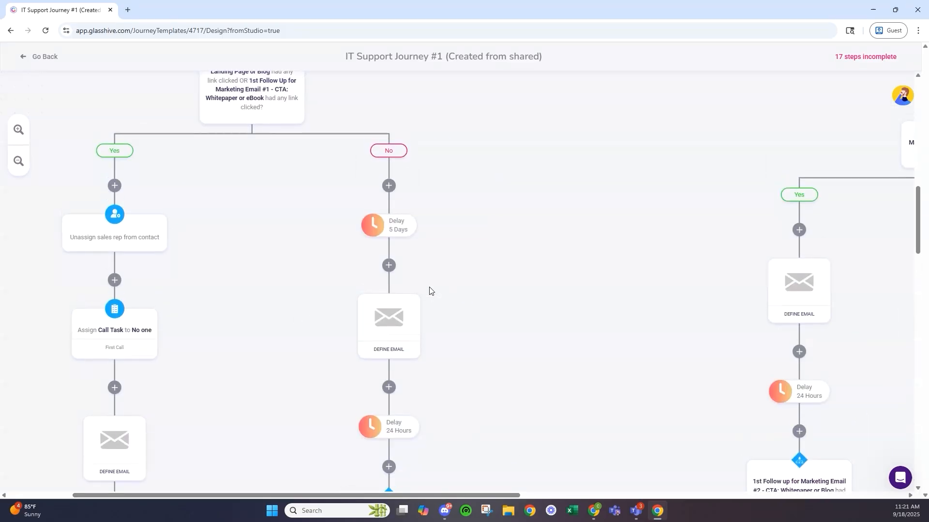
{"action": "scroll", "coordinate": [419, 283], "scroll_direction": "up", "scroll_amount": 8}
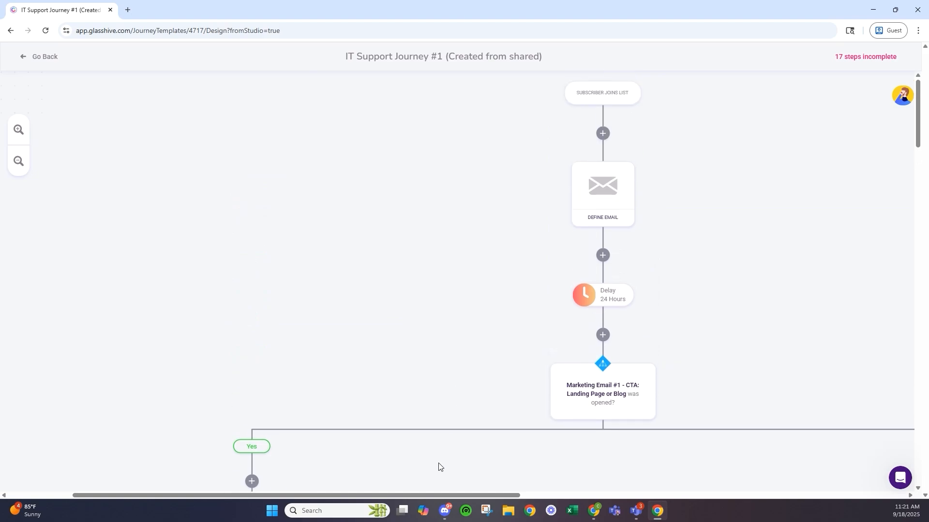
{"action": "left_click_drag", "start_coordinate": [456, 497], "coordinate": [681, 494]}
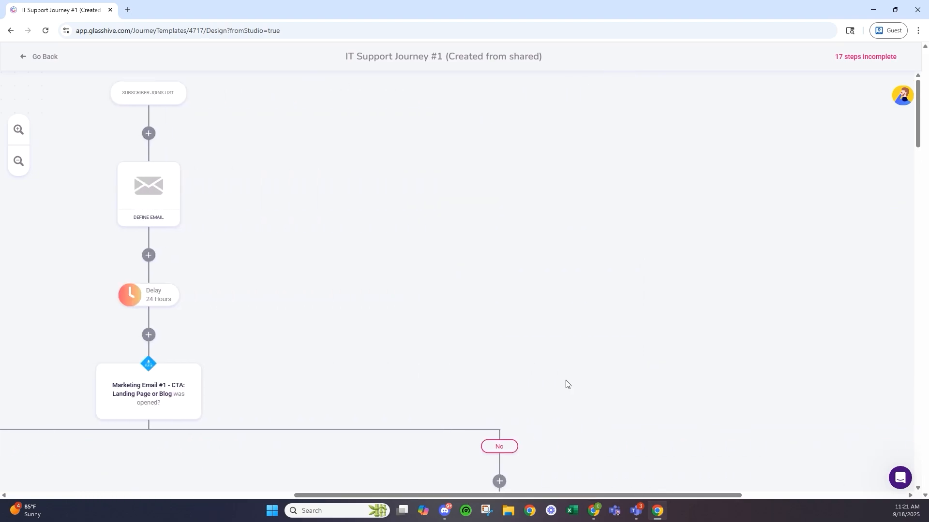
{"action": "scroll", "coordinate": [336, 203], "scroll_direction": "down", "scroll_amount": 5}
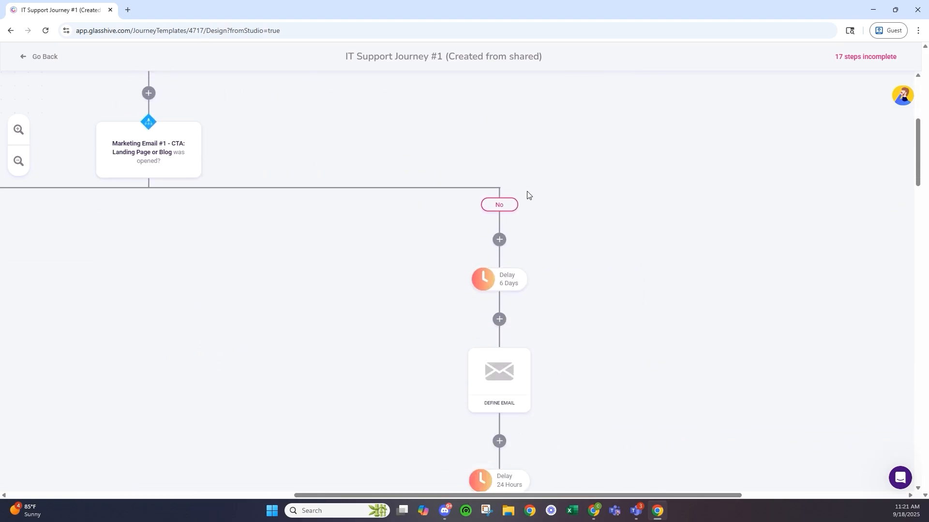
{"action": "scroll", "coordinate": [527, 194], "scroll_direction": "down", "scroll_amount": 2}
{"action": "scroll", "coordinate": [527, 194], "scroll_direction": "down", "scroll_amount": 1}
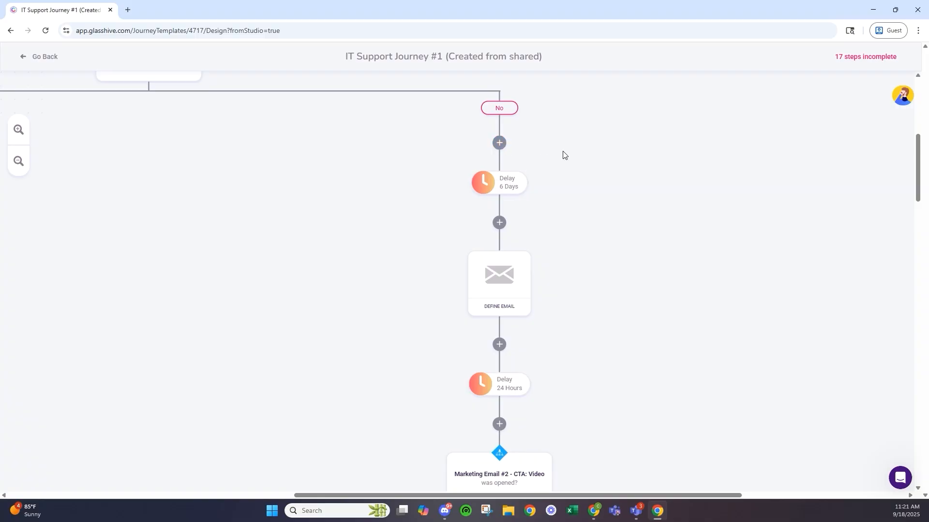
{"action": "right_click", "coordinate": [542, 145]}
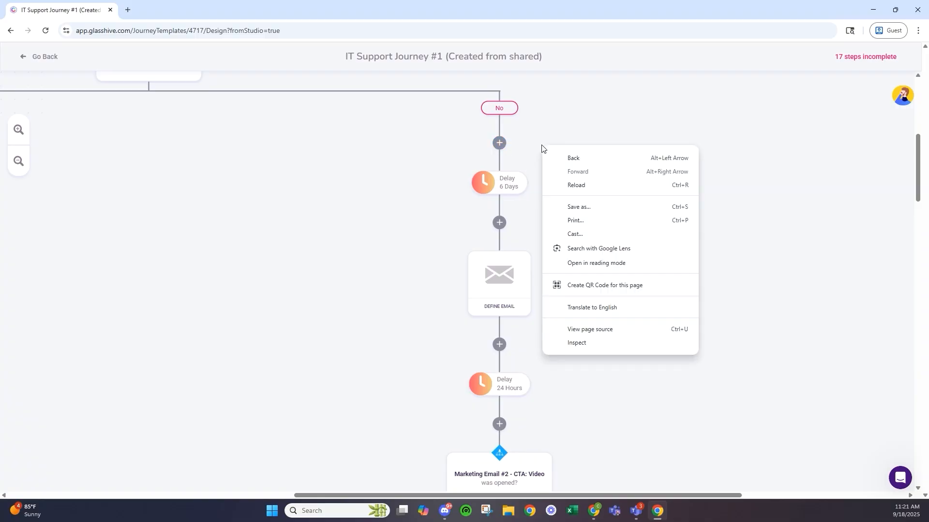
{"action": "left_click", "coordinate": [667, 113]}
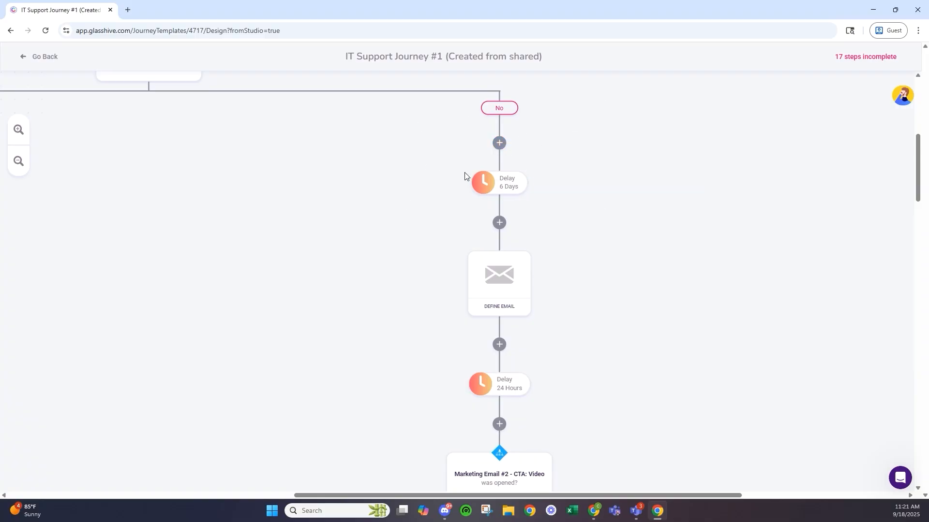
{"action": "scroll", "coordinate": [472, 162], "scroll_direction": "down", "scroll_amount": 3}
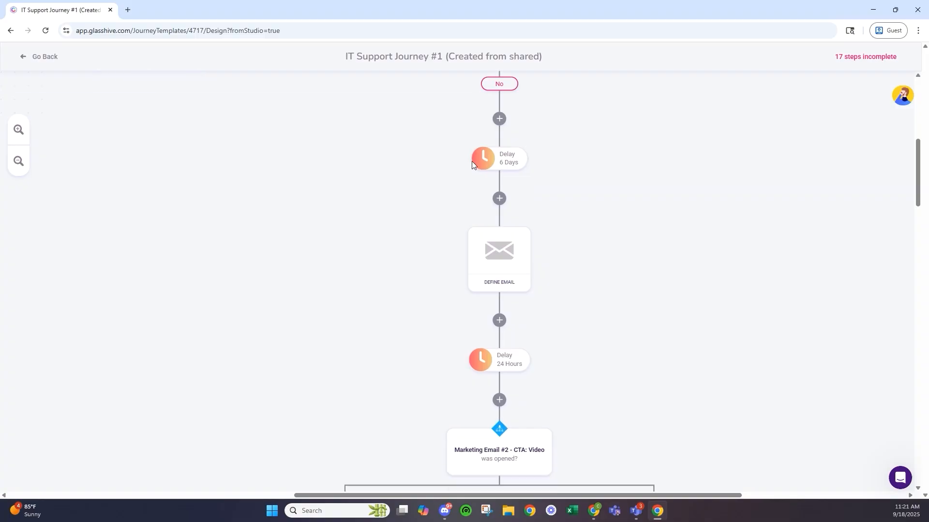
{"action": "scroll", "coordinate": [472, 166], "scroll_direction": "down", "scroll_amount": 1}
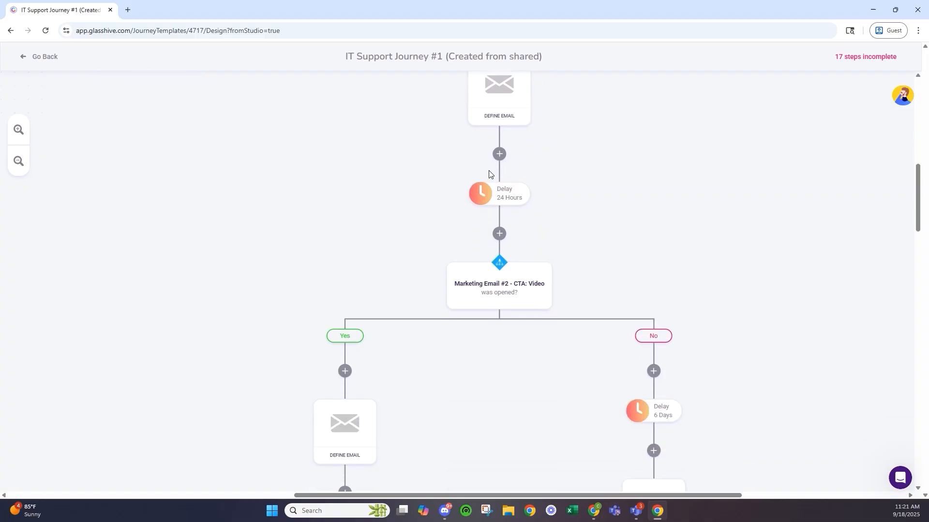
{"action": "scroll", "coordinate": [489, 174], "scroll_direction": "up", "scroll_amount": 2}
{"action": "scroll", "coordinate": [509, 178], "scroll_direction": "down", "scroll_amount": 4}
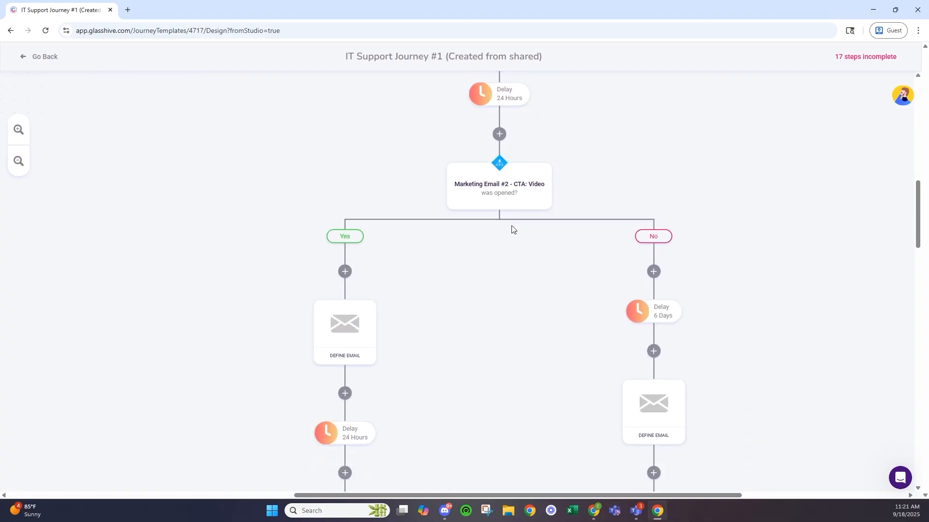
{"action": "scroll", "coordinate": [467, 263], "scroll_direction": "down", "scroll_amount": 5}
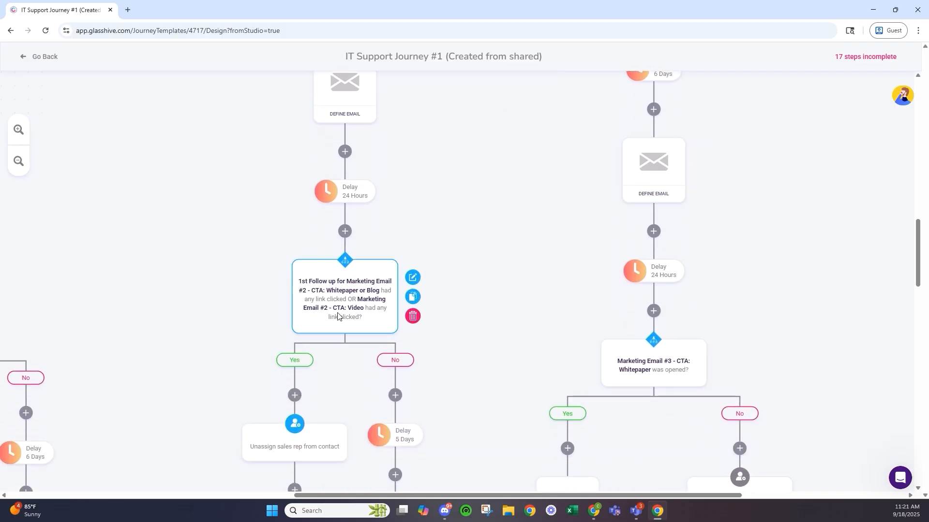
{"action": "scroll", "coordinate": [392, 329], "scroll_direction": "down", "scroll_amount": 1}
{"action": "scroll", "coordinate": [393, 329], "scroll_direction": "down", "scroll_amount": 3}
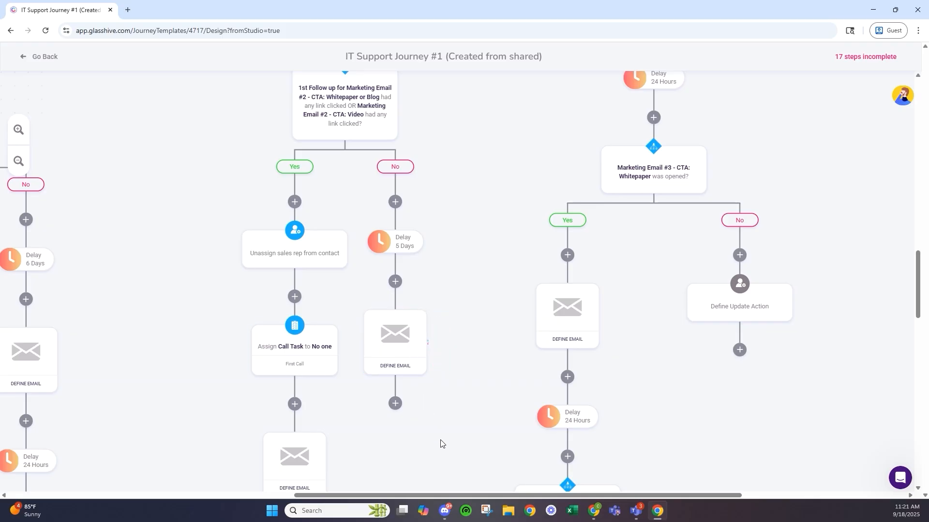
{"action": "scroll", "coordinate": [506, 483], "scroll_direction": "down", "scroll_amount": 3}
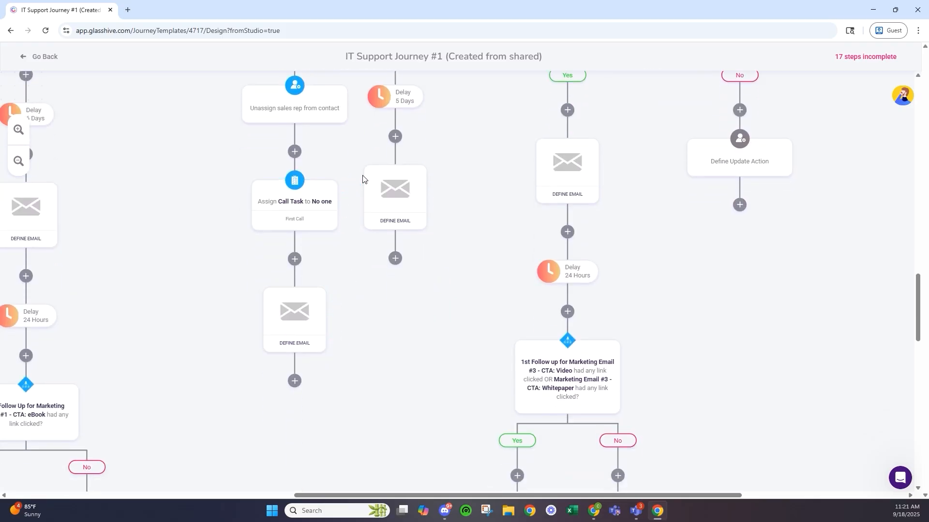
{"action": "scroll", "coordinate": [364, 174], "scroll_direction": "up", "scroll_amount": 3}
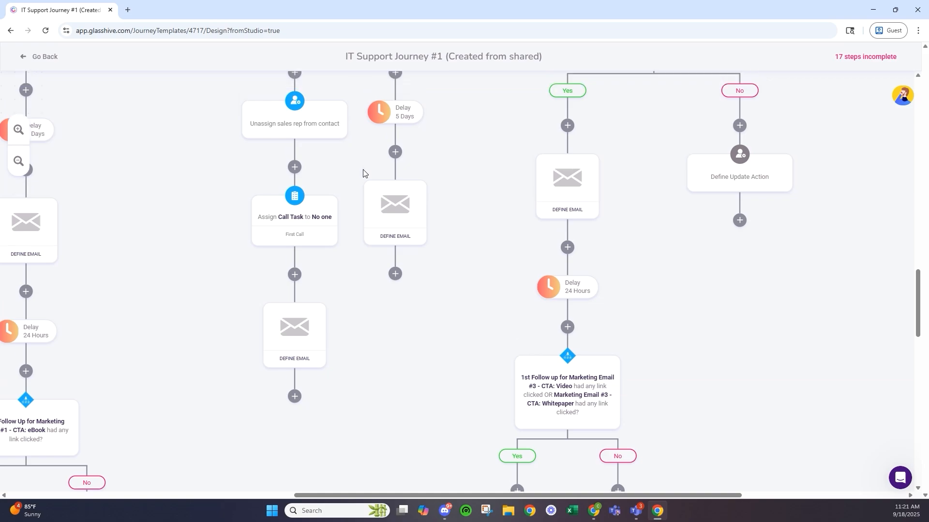
{"action": "scroll", "coordinate": [601, 343], "scroll_direction": "down", "scroll_amount": 3}
{"action": "scroll", "coordinate": [540, 403], "scroll_direction": "down", "scroll_amount": 5}
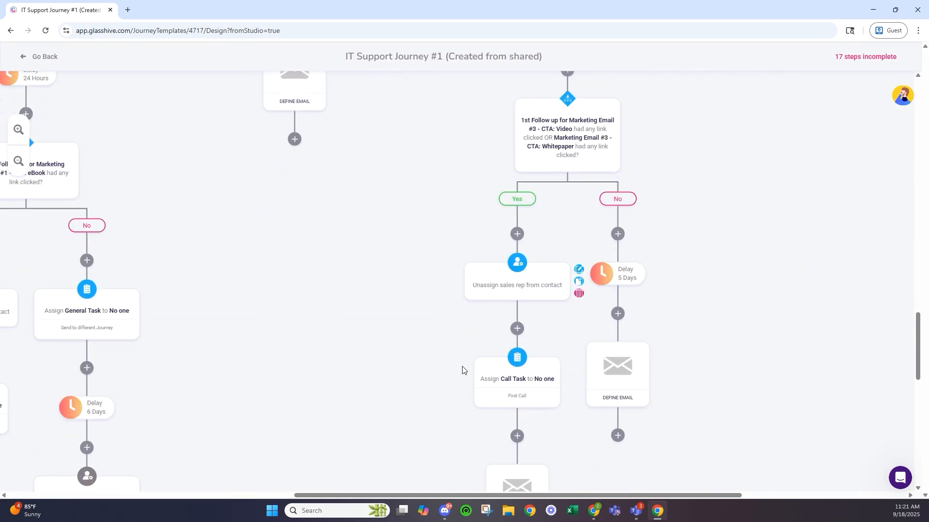
{"action": "scroll", "coordinate": [290, 402], "scroll_direction": "up", "scroll_amount": 15}
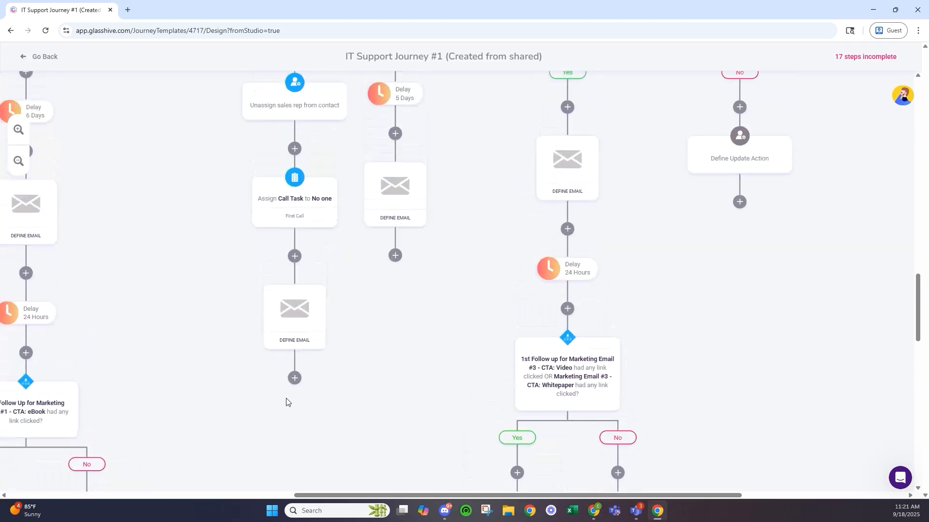
{"action": "scroll", "coordinate": [290, 394], "scroll_direction": "up", "scroll_amount": 7}
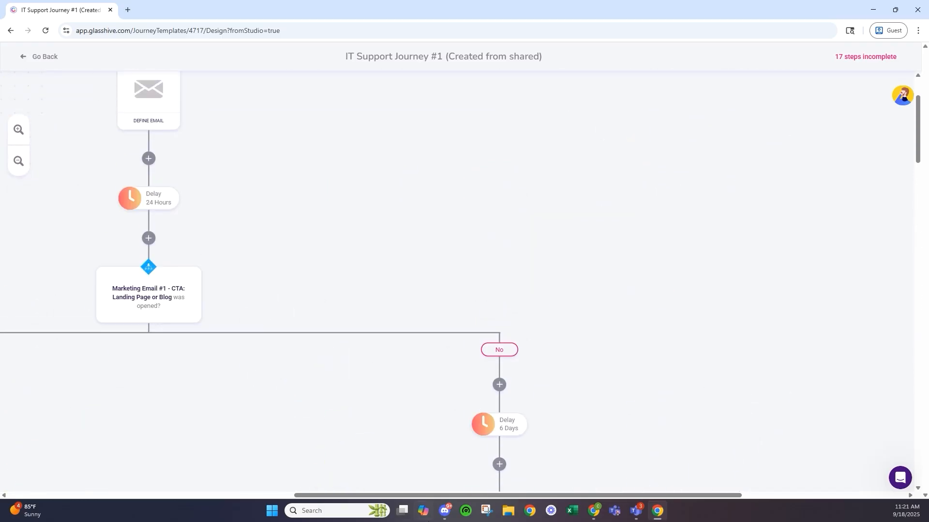
{"action": "left_click_drag", "start_coordinate": [400, 492], "coordinate": [259, 495]}
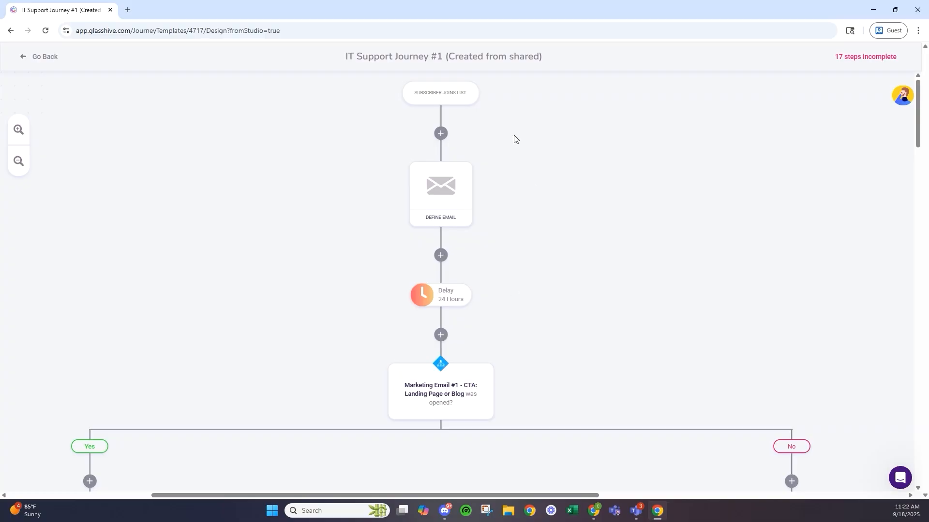
- Look over the finished IT Support Journey #1 canvas, dismissing a stray browser menu
{"action": "scroll", "coordinate": [450, 220], "scroll_direction": "down", "scroll_amount": 3}
{"action": "mouse_move", "coordinate": [409, 265]}
{"action": "right_click", "coordinate": [436, 255]}
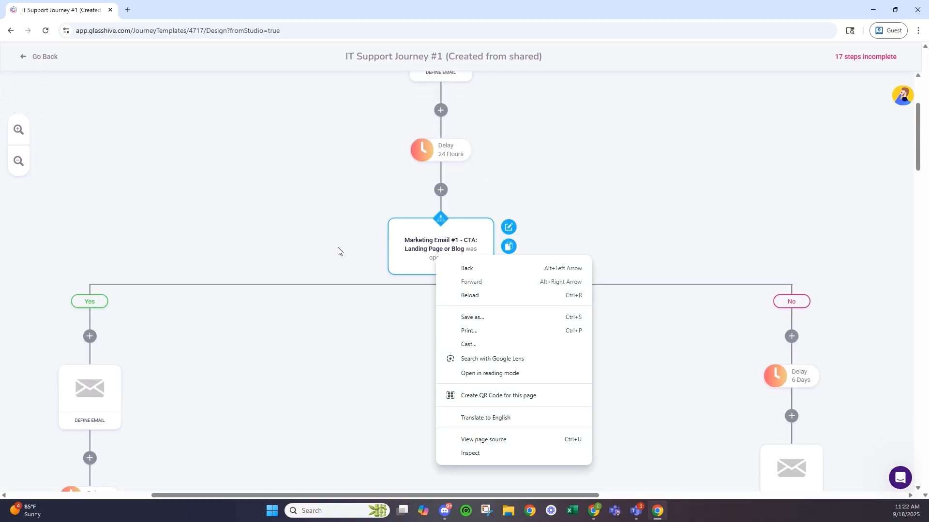
{"action": "left_click", "coordinate": [369, 184]}
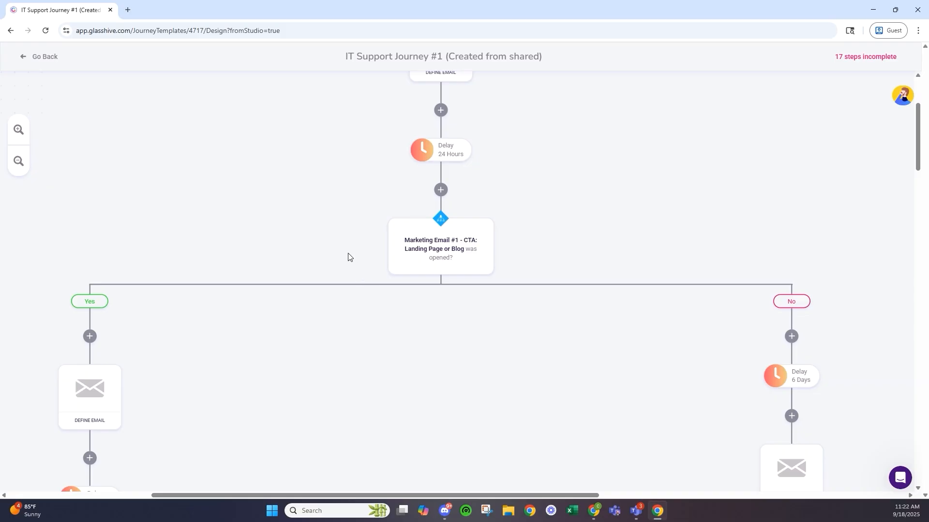
{"action": "scroll", "coordinate": [348, 256], "scroll_direction": "up", "scroll_amount": 3}
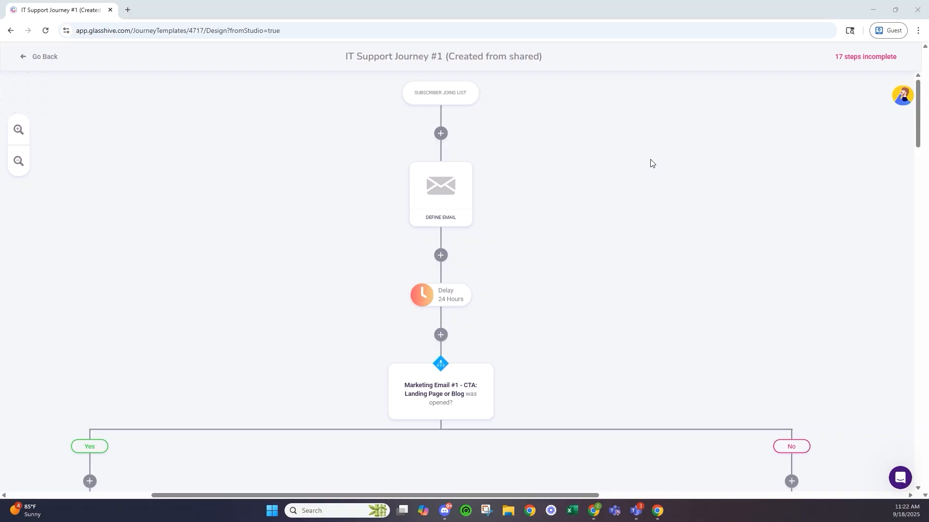
{"action": "mouse_move", "coordinate": [444, 205]}
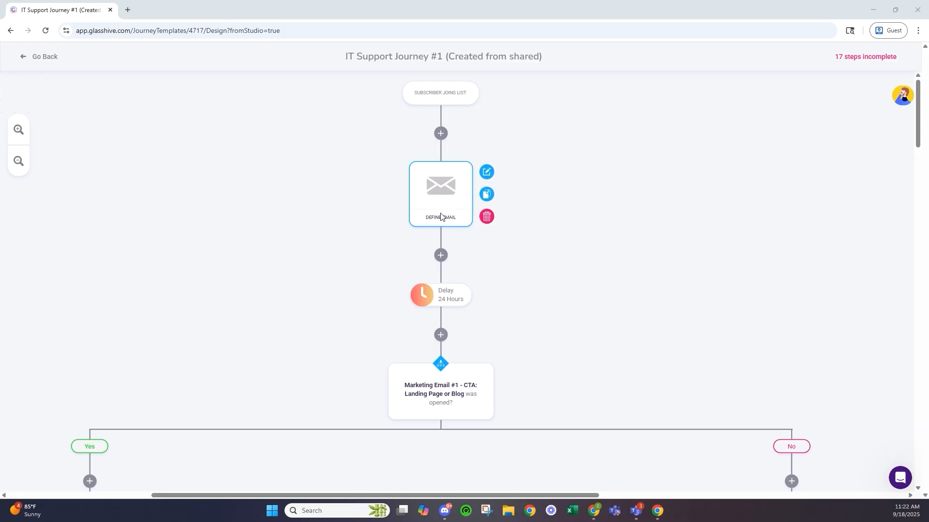
{"action": "scroll", "coordinate": [443, 203], "scroll_direction": "down", "scroll_amount": 3}
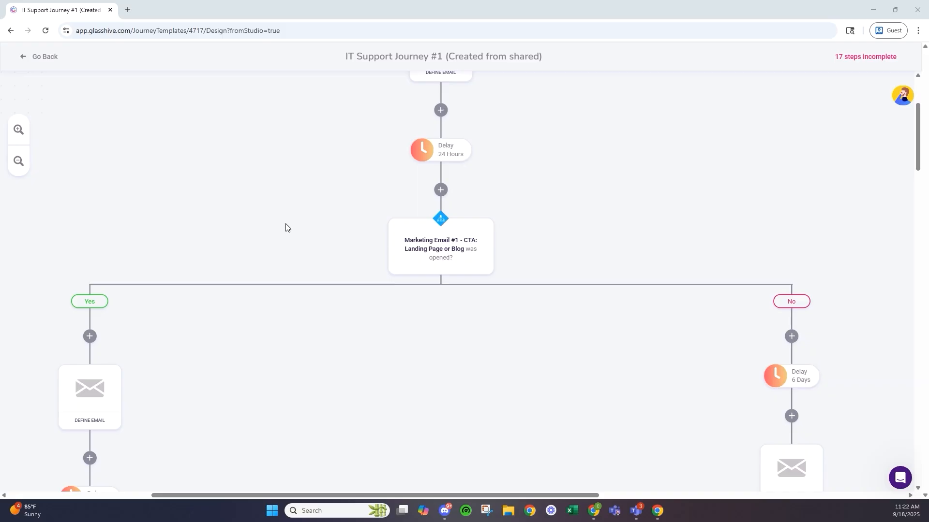
{"action": "scroll", "coordinate": [282, 218], "scroll_direction": "up", "scroll_amount": 3}
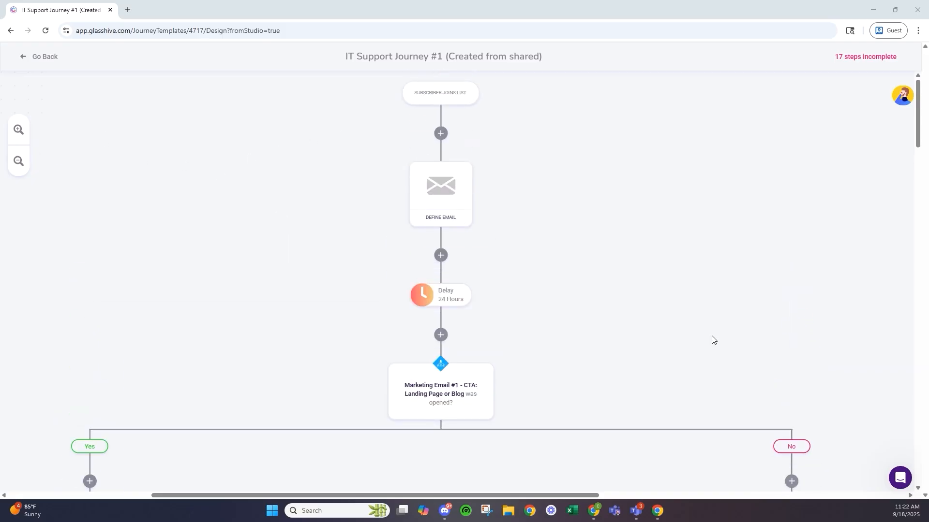
{"action": "mouse_move", "coordinate": [480, 315]}
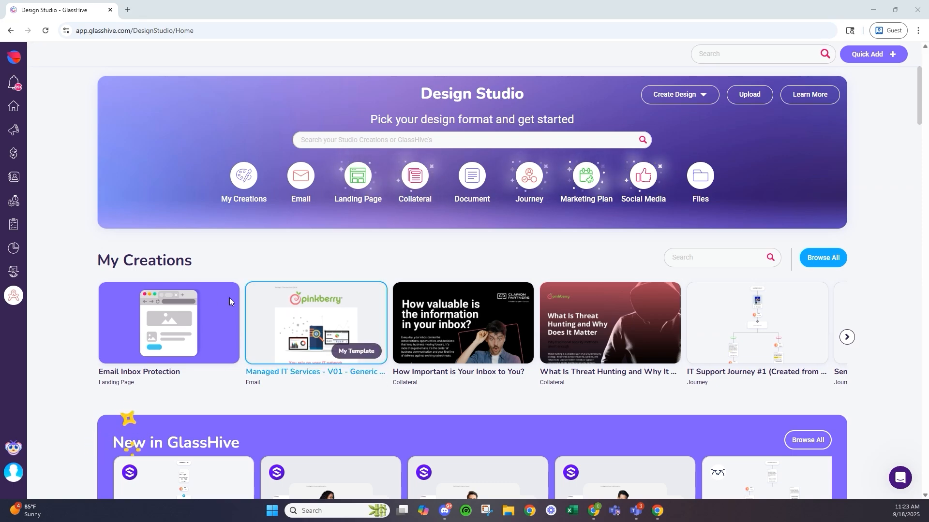
- Go to the vendor Marketplace via the Vendors sidebar menu and open Microsoft's storefront
{"action": "left_click", "coordinate": [14, 271]}
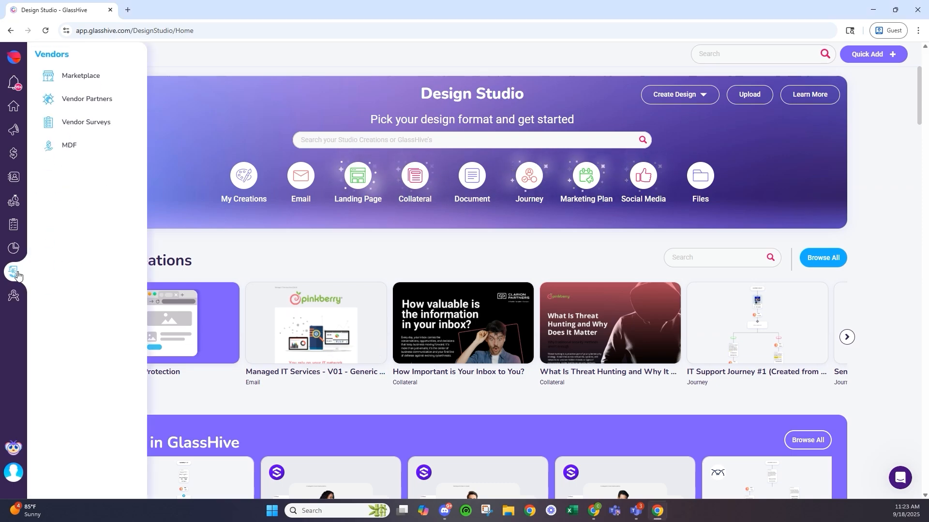
{"action": "scroll", "coordinate": [282, 247], "scroll_direction": "down", "scroll_amount": 3}
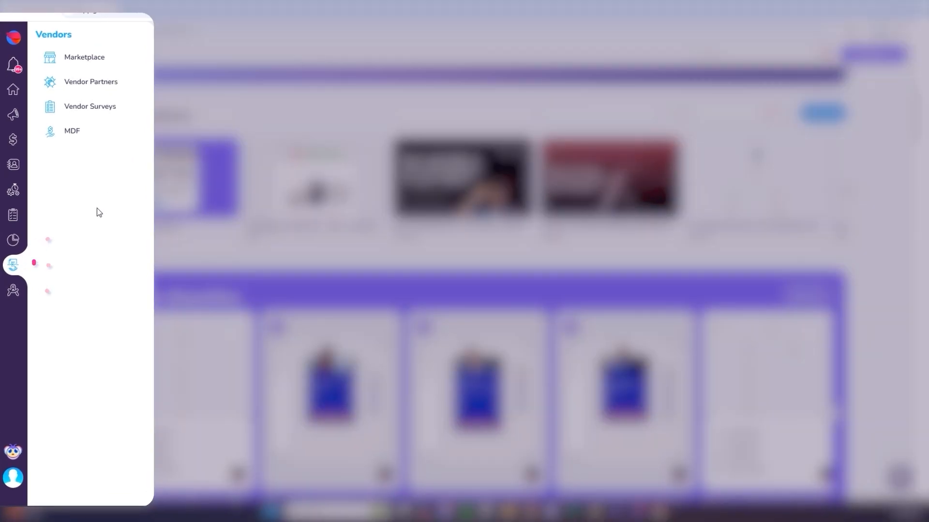
{"action": "left_click", "coordinate": [98, 69]}
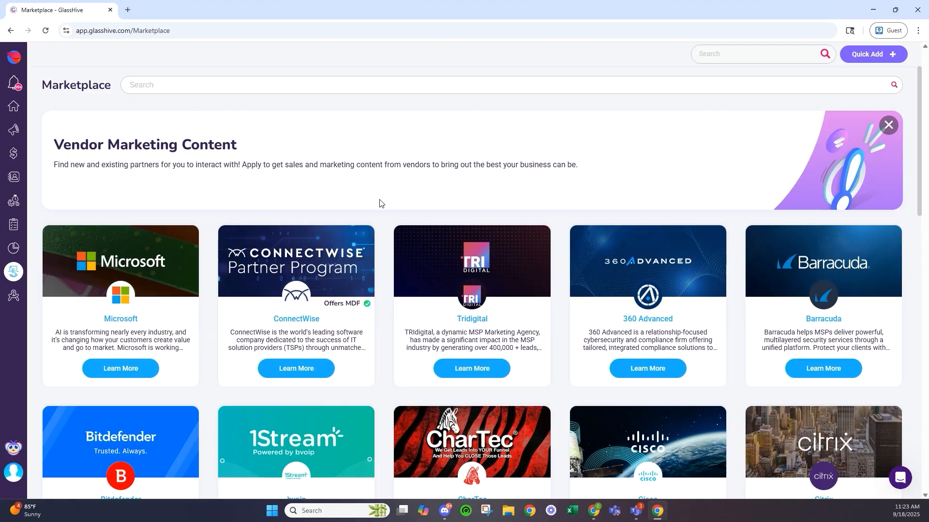
{"action": "scroll", "coordinate": [380, 203], "scroll_direction": "down", "scroll_amount": 3}
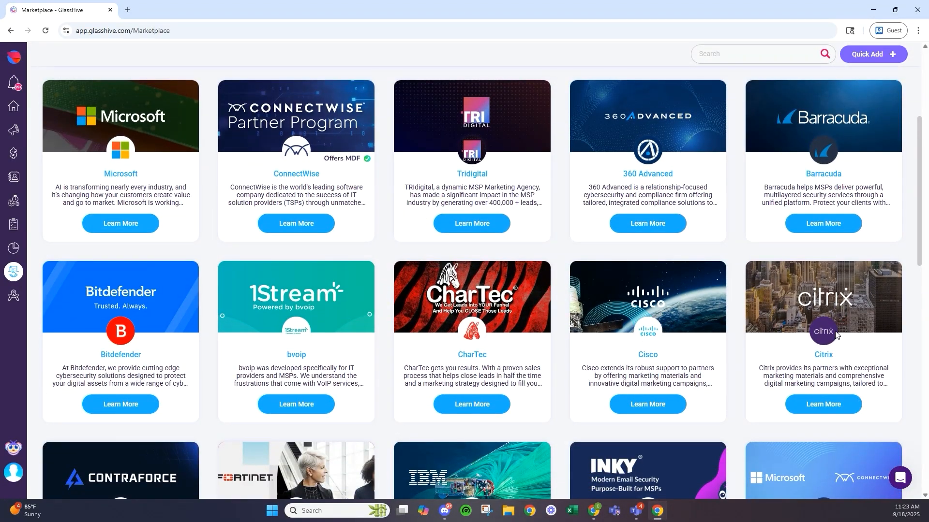
{"action": "scroll", "coordinate": [143, 196], "scroll_direction": "up", "scroll_amount": 3}
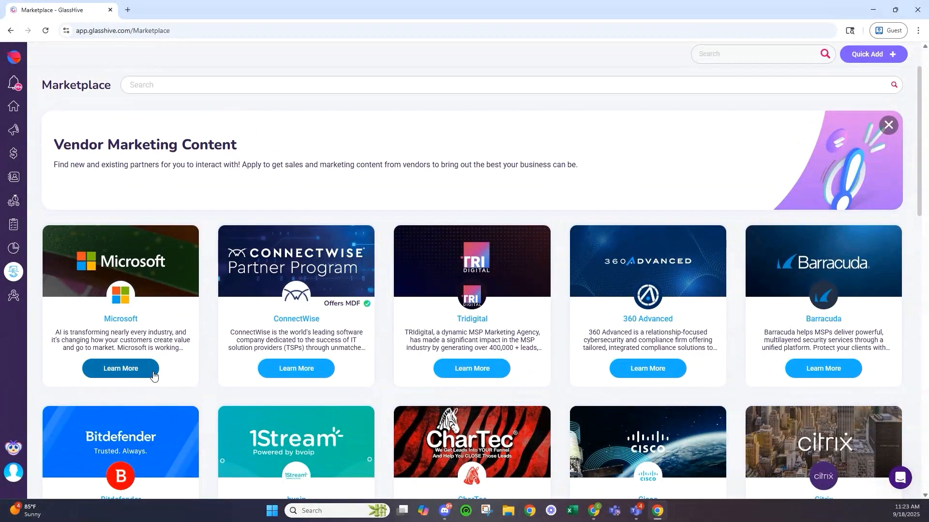
{"action": "left_click", "coordinate": [141, 368]}
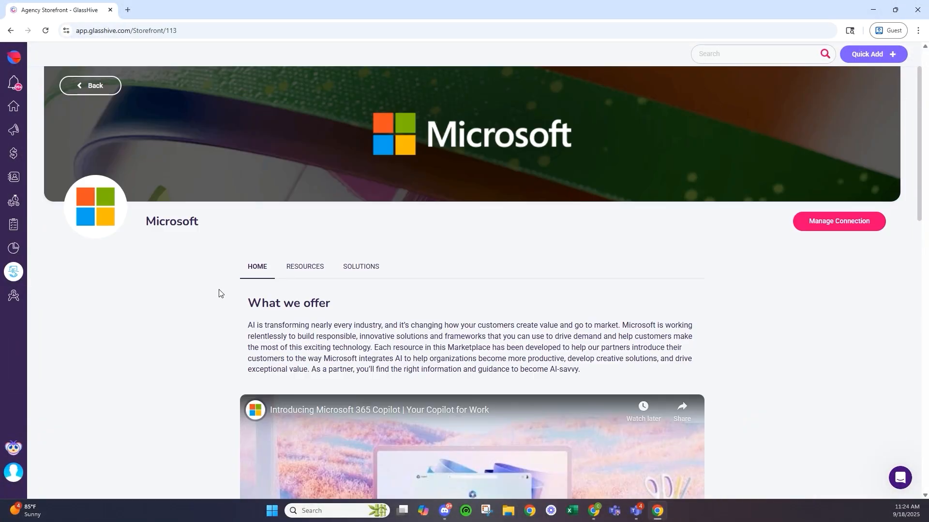
- Browse Microsoft's storefront and view its Resources list, including AI Solutions and BOOST Playbook.pdf
{"action": "scroll", "coordinate": [218, 293], "scroll_direction": "down", "scroll_amount": 2}
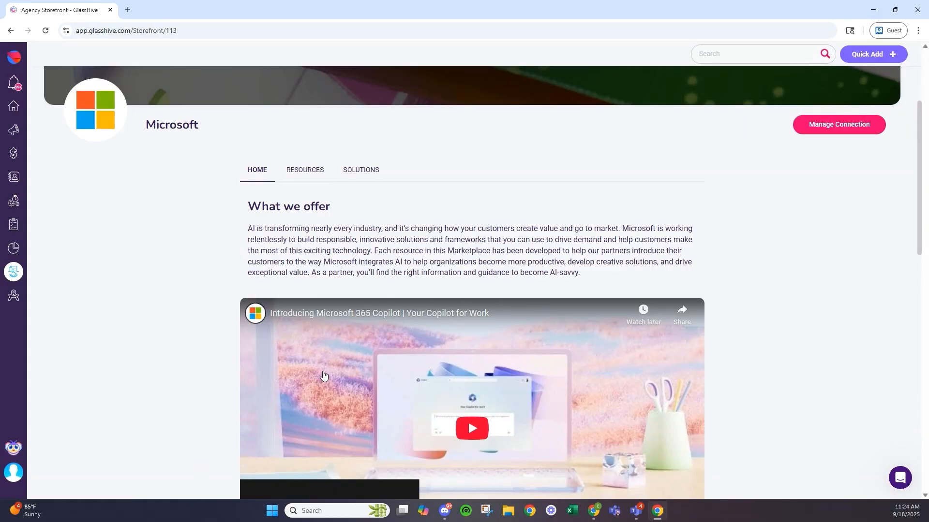
{"action": "scroll", "coordinate": [812, 257], "scroll_direction": "down", "scroll_amount": 3}
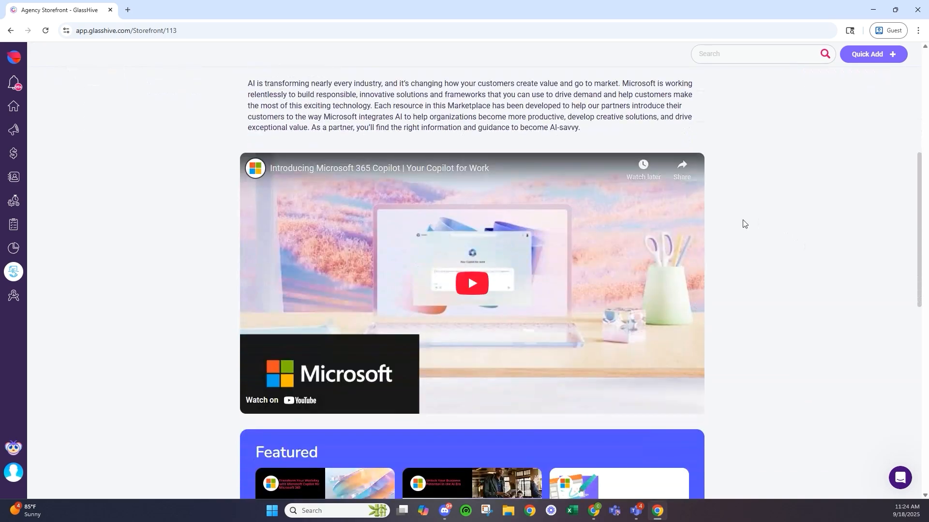
{"action": "scroll", "coordinate": [513, 302], "scroll_direction": "down", "scroll_amount": 5}
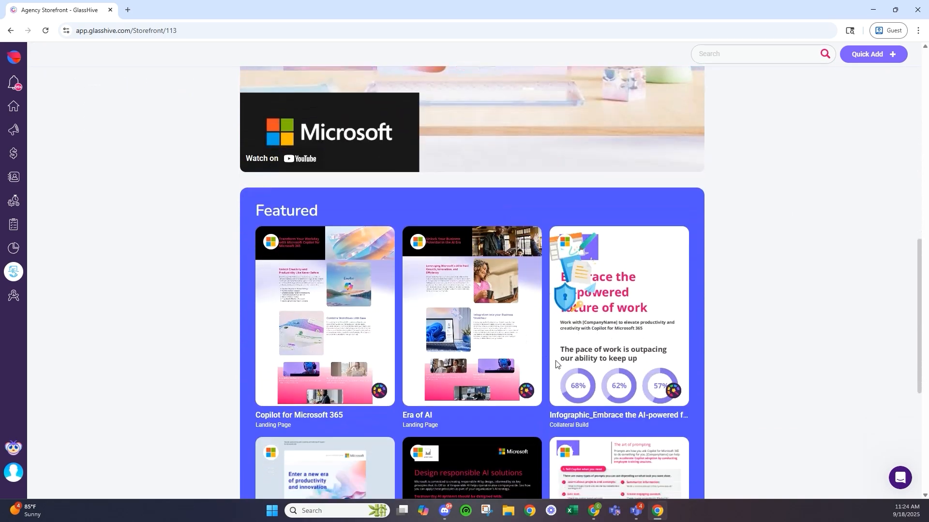
{"action": "scroll", "coordinate": [515, 312], "scroll_direction": "down", "scroll_amount": 3}
{"action": "scroll", "coordinate": [263, 234], "scroll_direction": "up", "scroll_amount": 1}
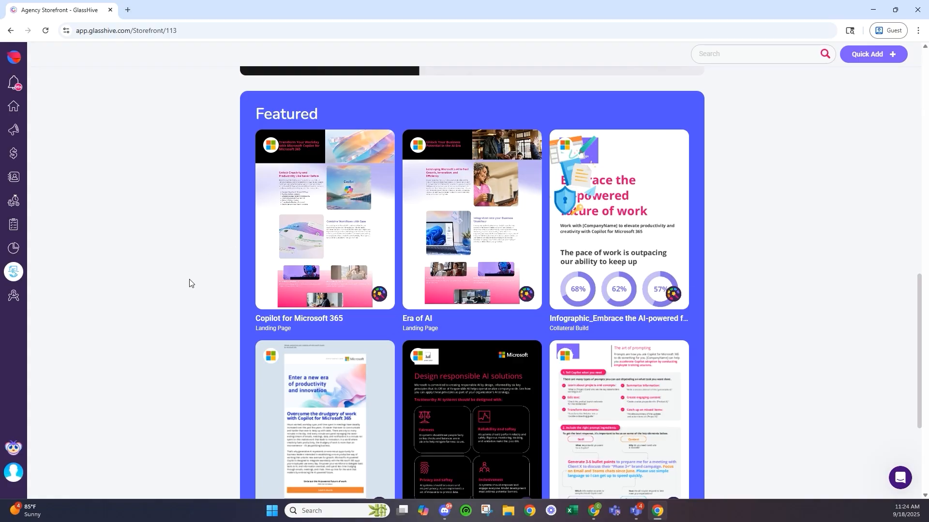
{"action": "scroll", "coordinate": [189, 283], "scroll_direction": "up", "scroll_amount": 13}
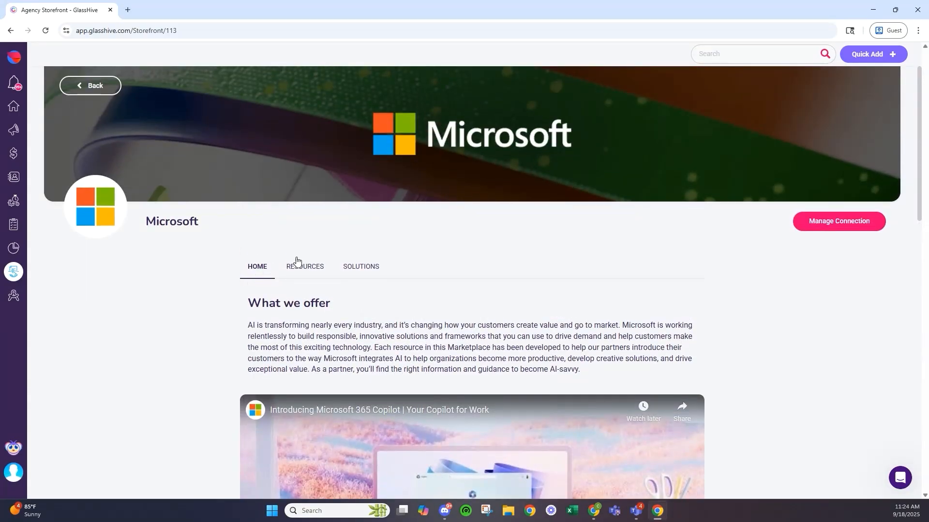
{"action": "left_click", "coordinate": [297, 262]}
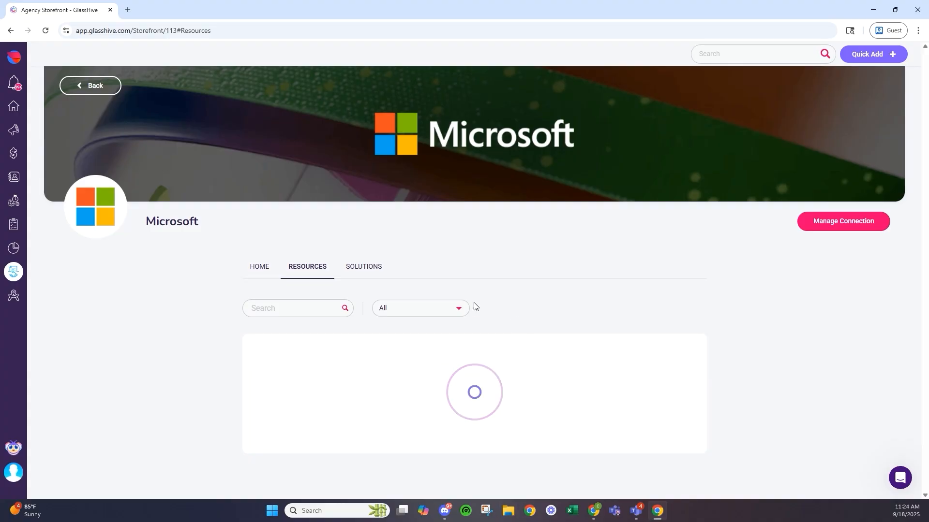
{"action": "scroll", "coordinate": [469, 305], "scroll_direction": "down", "scroll_amount": 4}
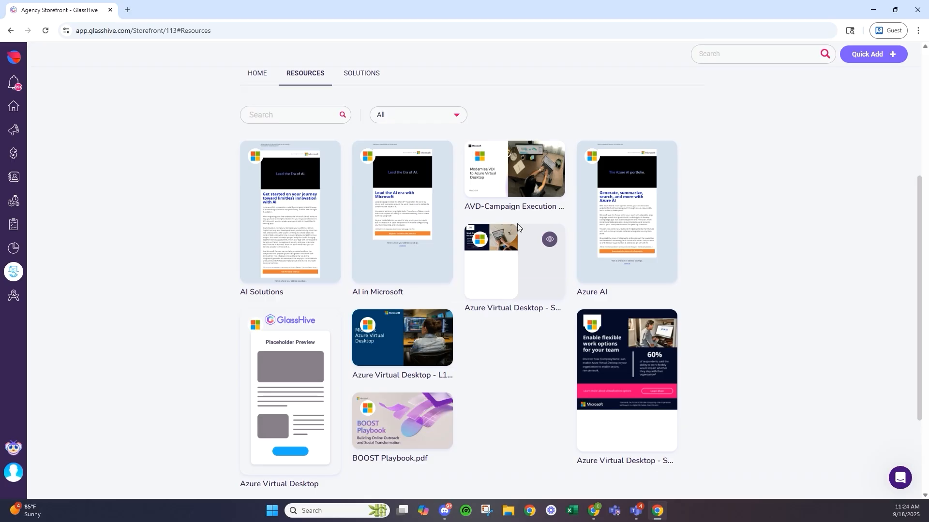
{"action": "scroll", "coordinate": [500, 304], "scroll_direction": "down", "scroll_amount": 2}
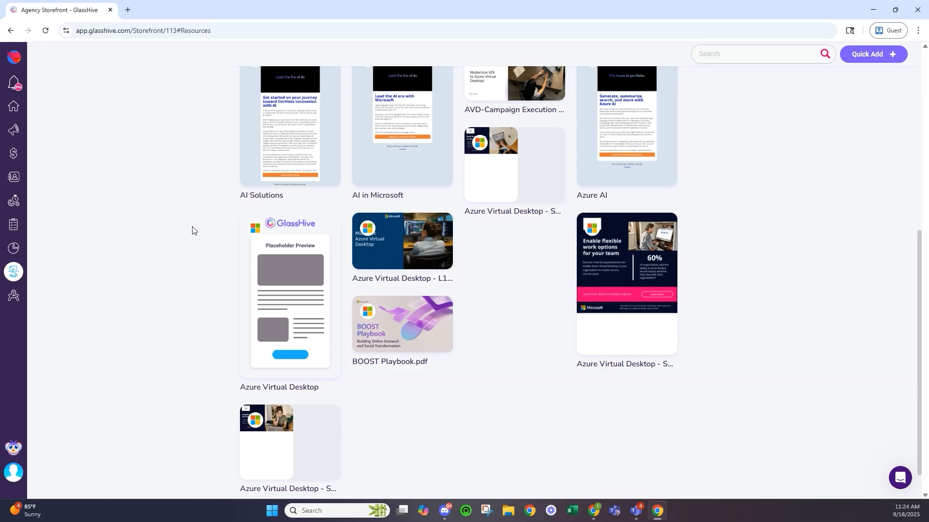
{"action": "scroll", "coordinate": [159, 222], "scroll_direction": "up", "scroll_amount": 6}
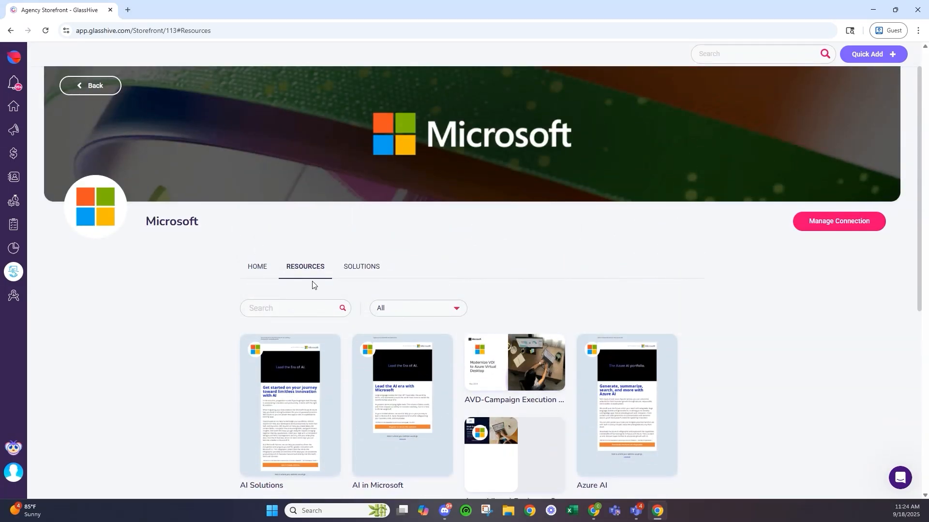
- Filter Microsoft's resources to the Marketing Plan type, leaving seven entries
{"action": "left_click", "coordinate": [416, 308]}
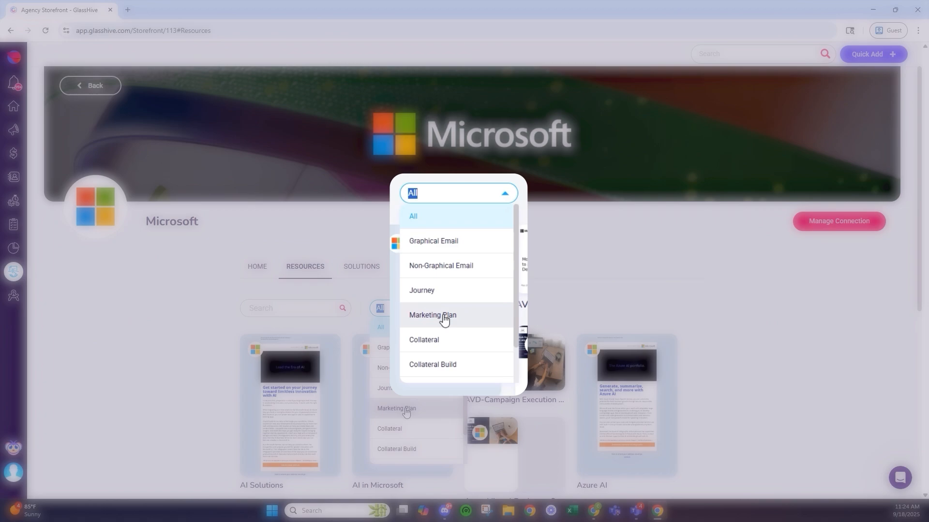
{"action": "left_click", "coordinate": [440, 301]}
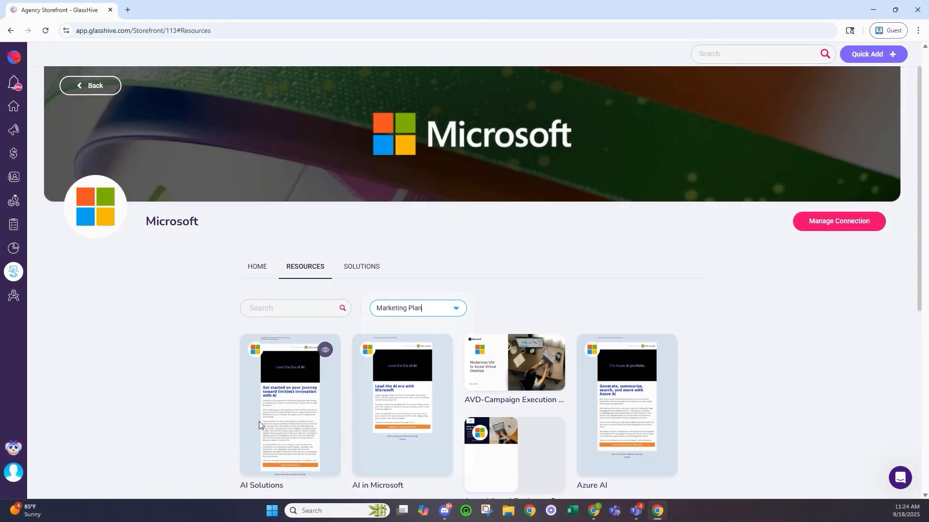
{"action": "scroll", "coordinate": [133, 328], "scroll_direction": "down", "scroll_amount": 3}
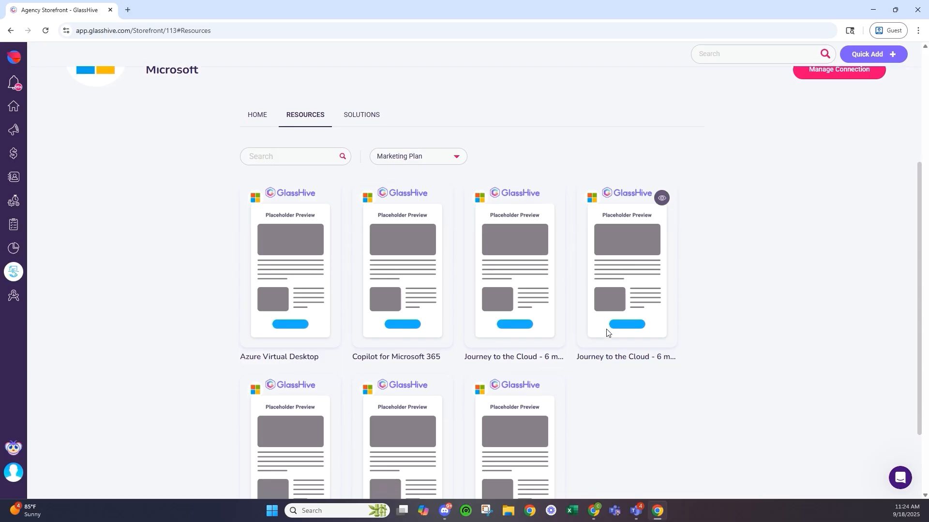
{"action": "scroll", "coordinate": [600, 339], "scroll_direction": "down", "scroll_amount": 2}
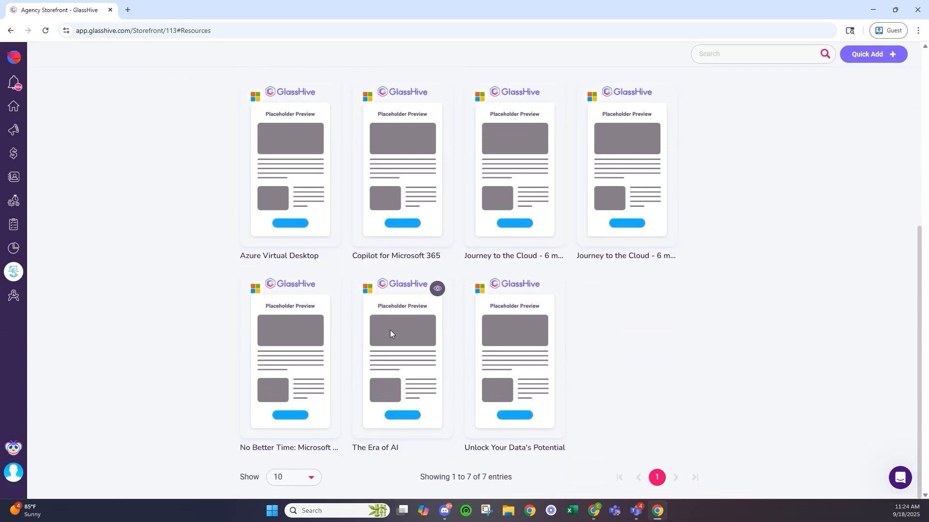
{"action": "left_click", "coordinate": [326, 289]}
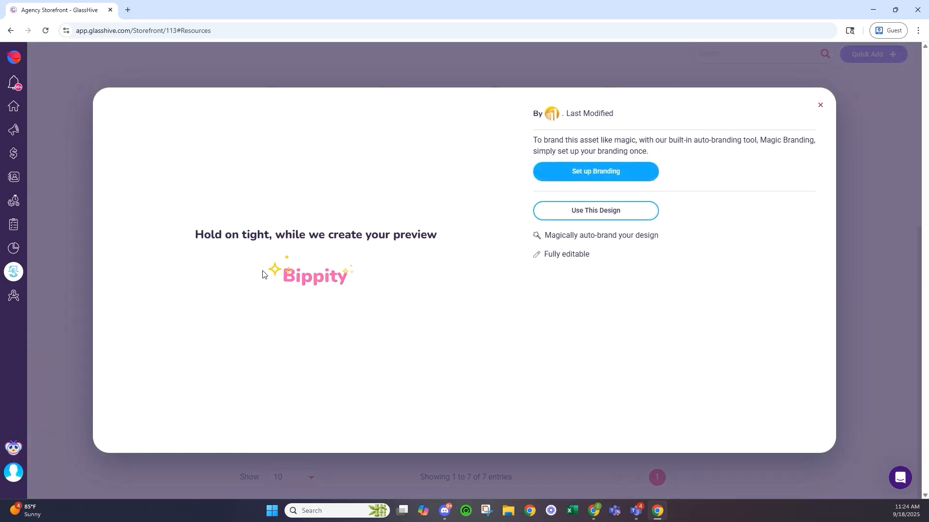
{"action": "scroll", "coordinate": [326, 239], "scroll_direction": "down", "scroll_amount": 5}
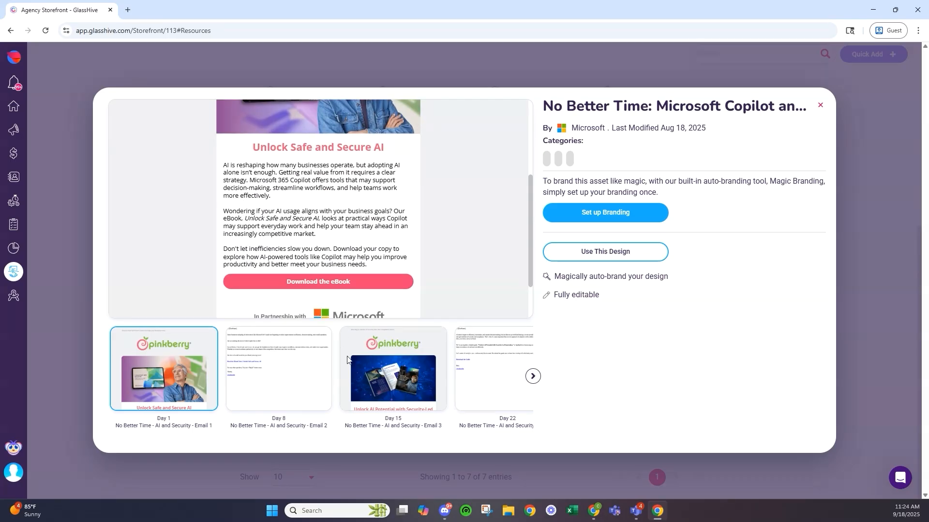
{"action": "scroll", "coordinate": [329, 307], "scroll_direction": "up", "scroll_amount": 5}
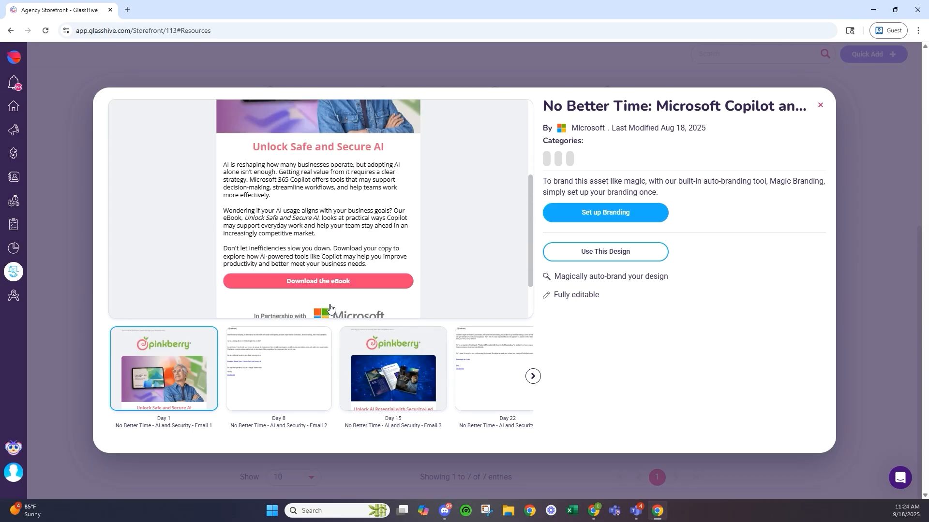
{"action": "left_click", "coordinate": [379, 364]}
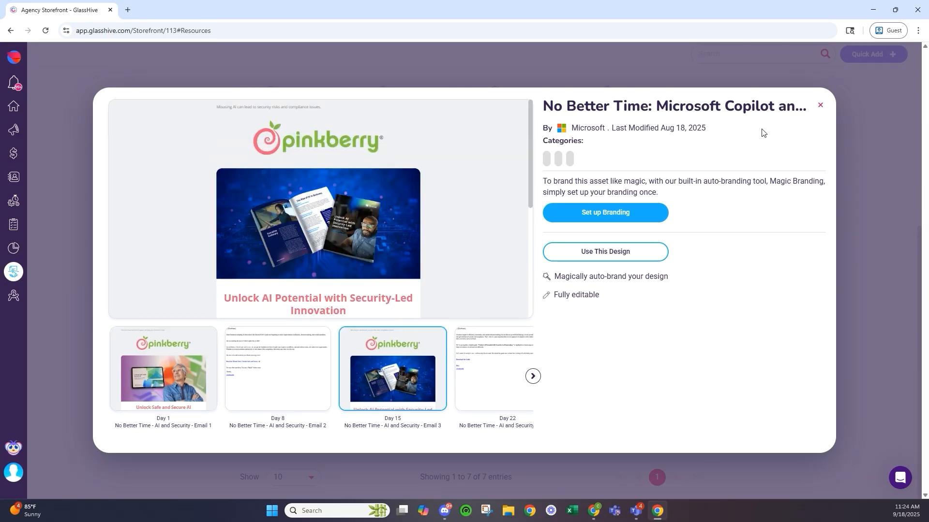
{"action": "left_click", "coordinate": [819, 105]}
{"action": "scroll", "coordinate": [125, 198], "scroll_direction": "up", "scroll_amount": 6}
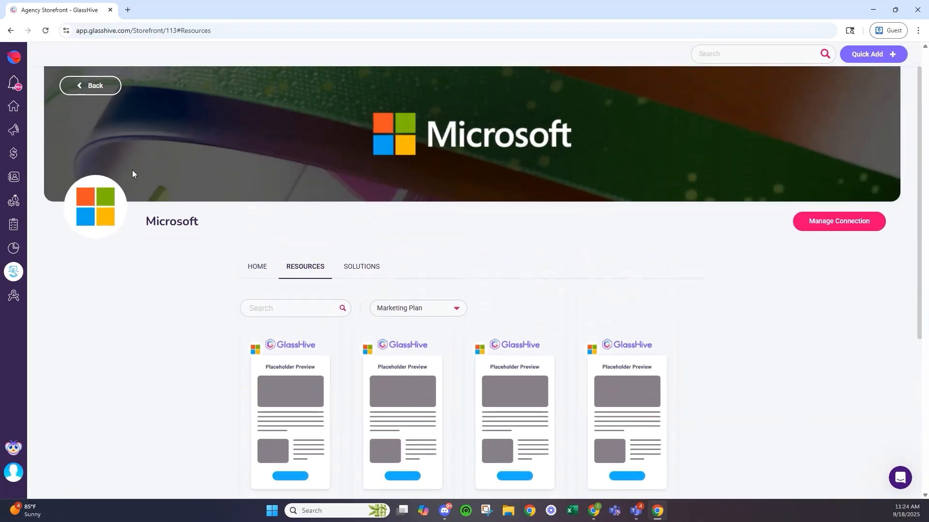
- Return from the Microsoft storefront to the vendor Marketplace
{"action": "left_click", "coordinate": [106, 87]}
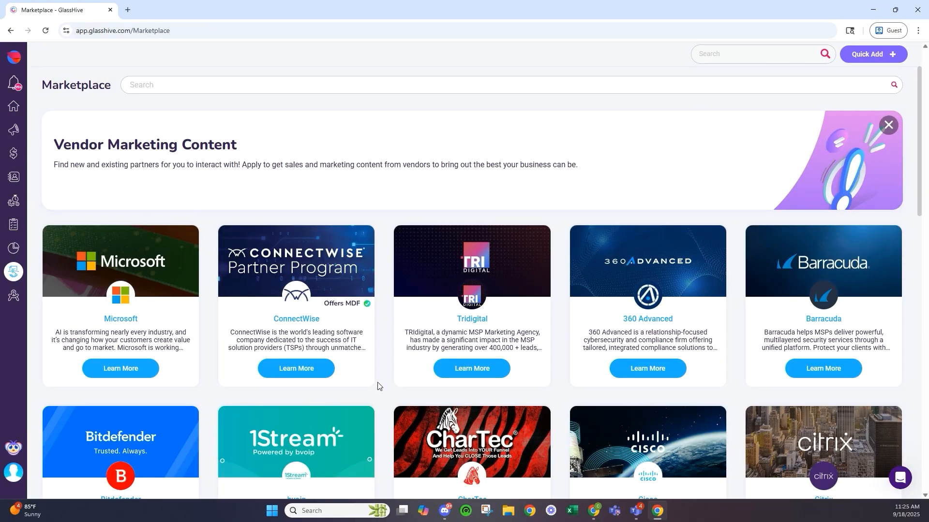
{"action": "scroll", "coordinate": [372, 389], "scroll_direction": "down", "scroll_amount": 2}
{"action": "scroll", "coordinate": [368, 392], "scroll_direction": "down", "scroll_amount": 1}
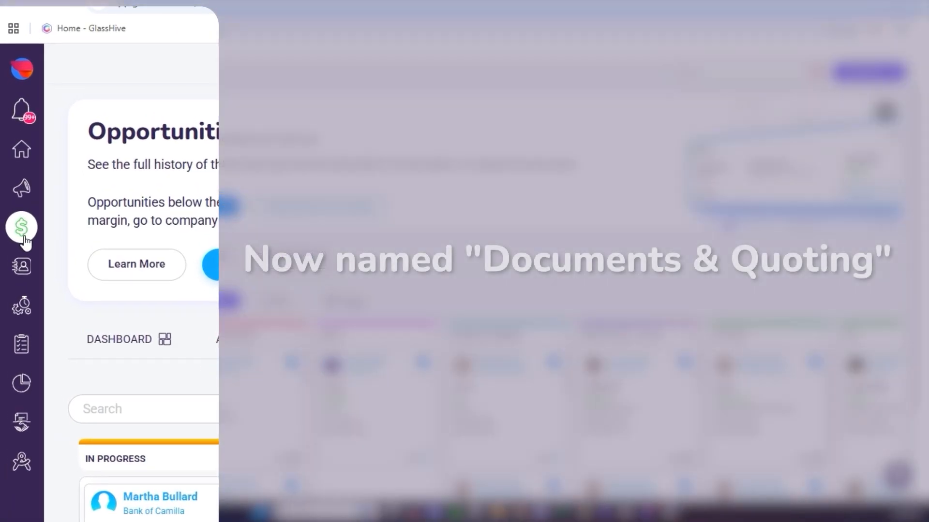
{"action": "left_click", "coordinate": [16, 184]}
{"action": "left_click", "coordinate": [112, 375]}
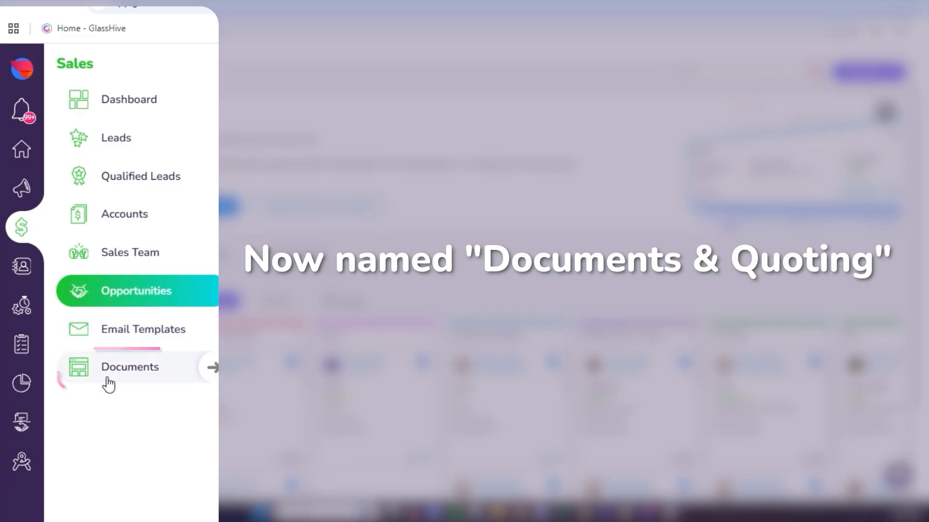
{"action": "left_click", "coordinate": [92, 132]}
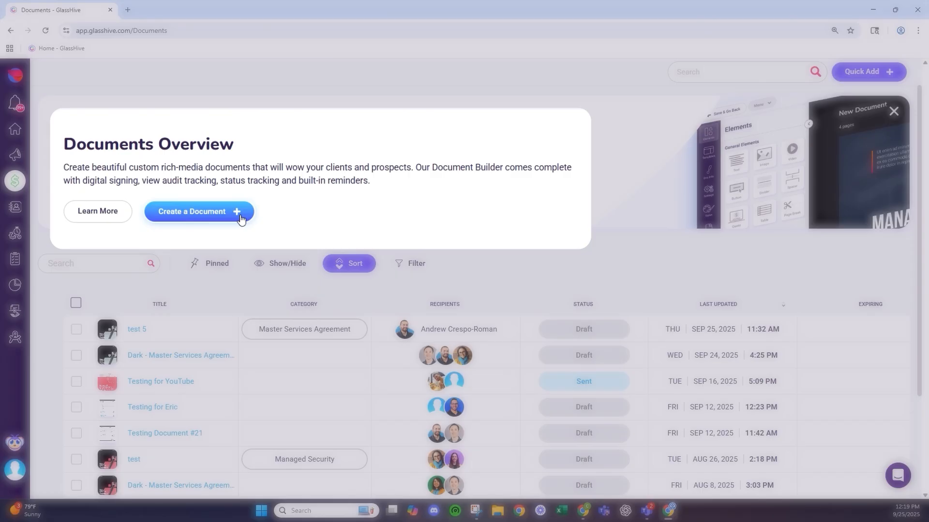
- Start a new document from an existing template, selecting Dark - Master Services Agreement
{"action": "left_click", "coordinate": [219, 196]}
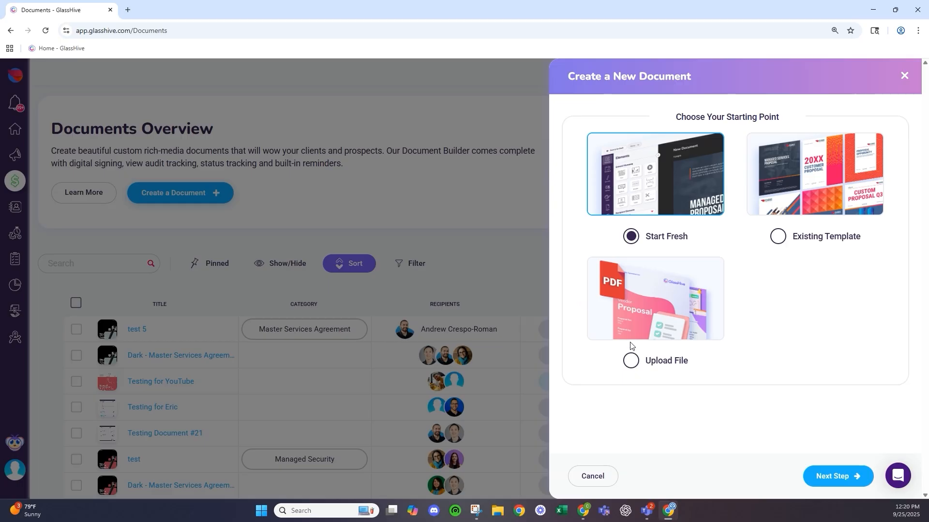
{"action": "left_click", "coordinate": [841, 238]}
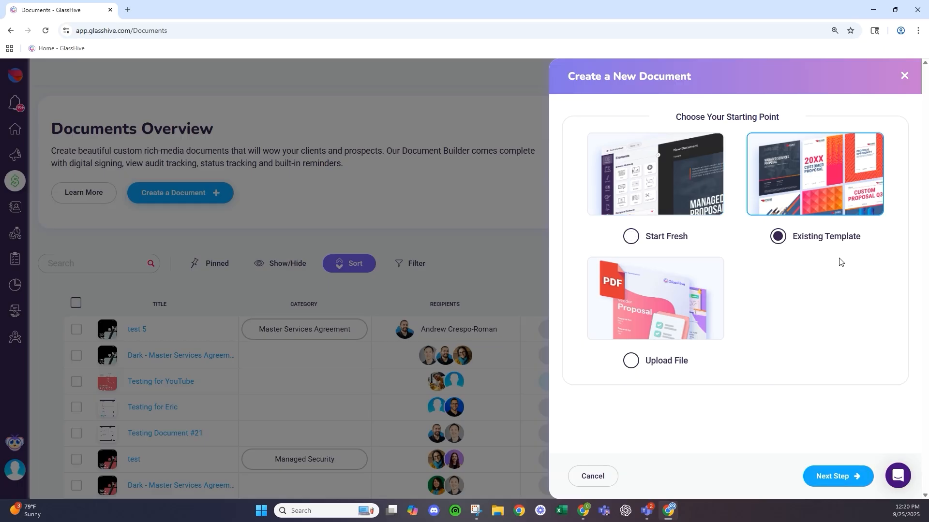
{"action": "left_click", "coordinate": [839, 479]}
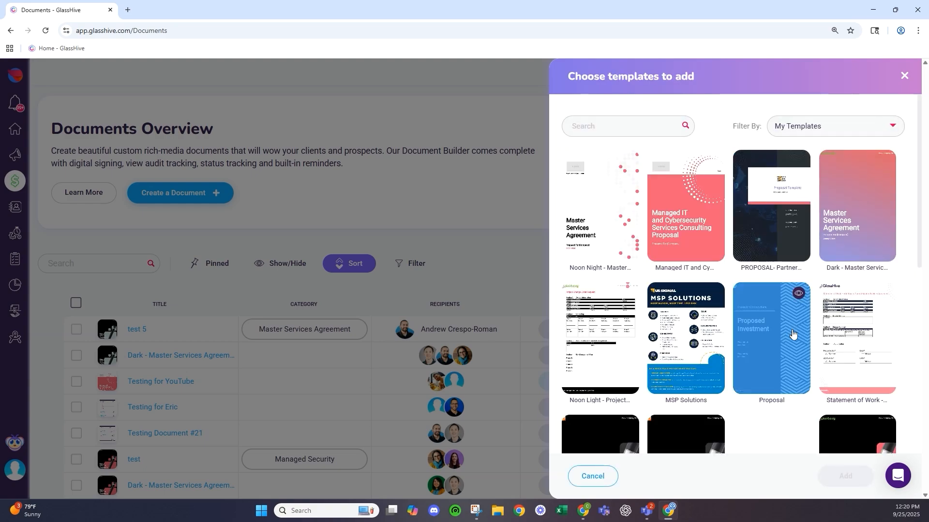
{"action": "scroll", "coordinate": [789, 335], "scroll_direction": "down", "scroll_amount": 2}
{"action": "scroll", "coordinate": [787, 336], "scroll_direction": "down", "scroll_amount": 1}
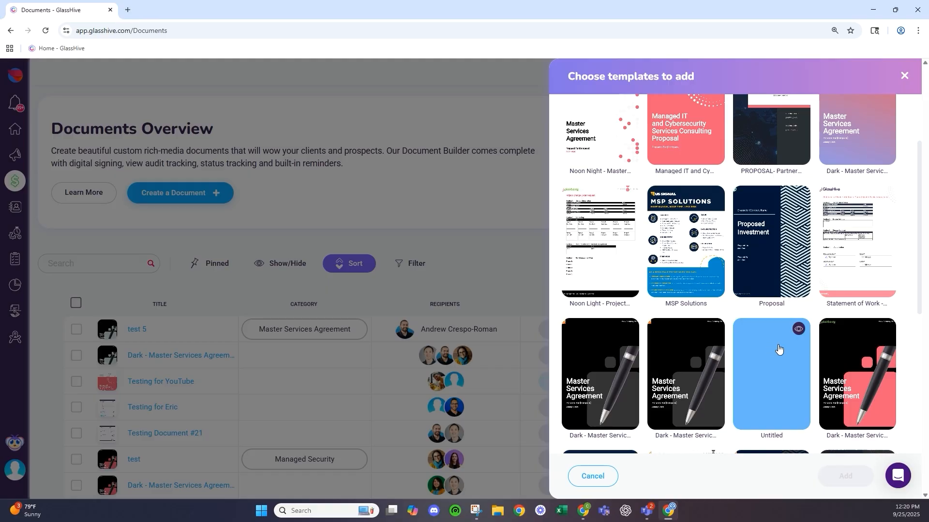
{"action": "scroll", "coordinate": [827, 363], "scroll_direction": "down", "scroll_amount": 2}
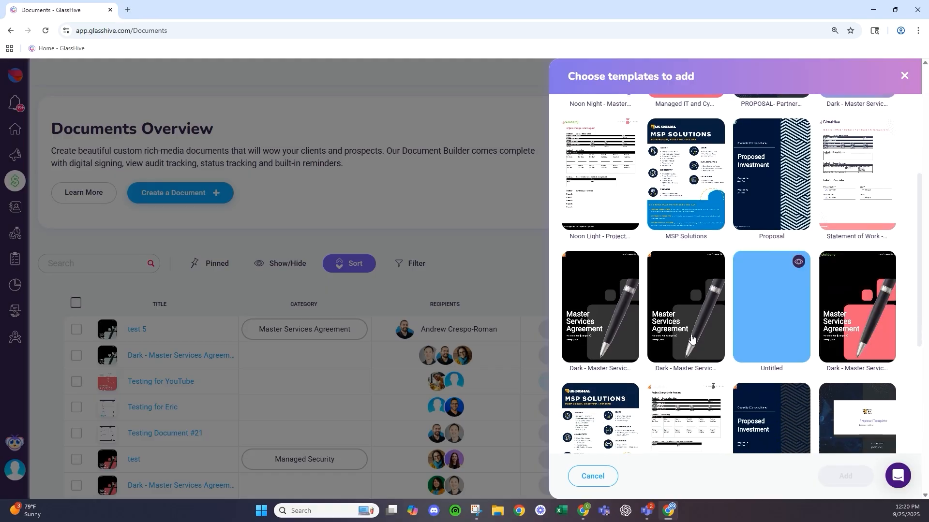
{"action": "left_click", "coordinate": [835, 279]}
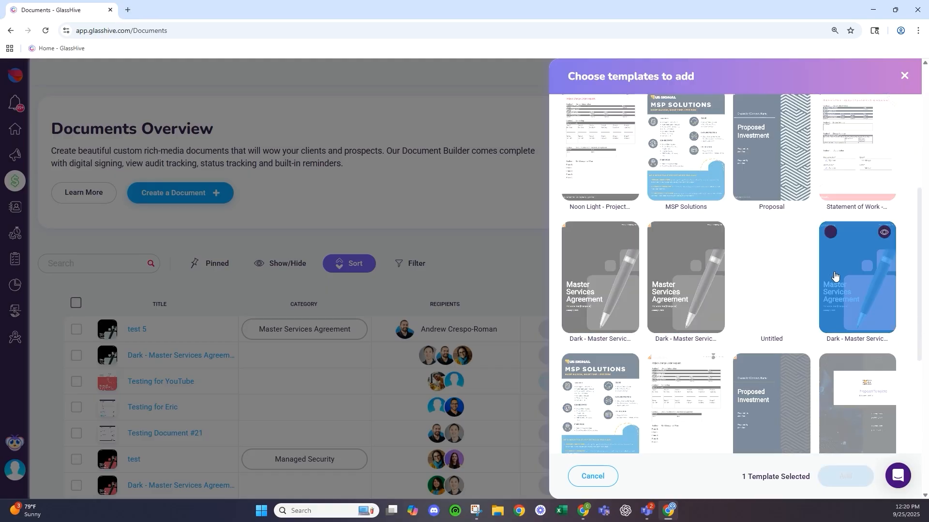
- Add the template, name the document 'Testing Doc 27' and categorise it Managed Security
{"action": "left_click", "coordinate": [845, 476]}
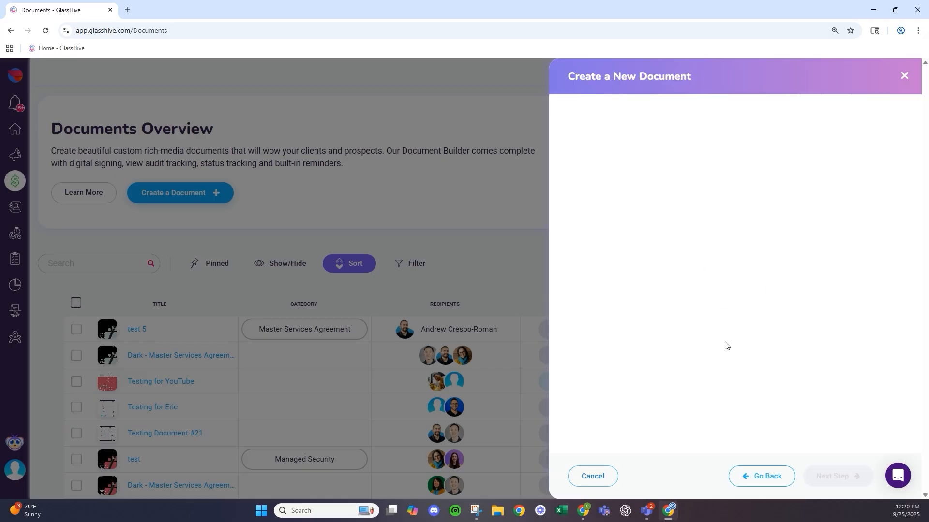
{"action": "left_click", "coordinate": [629, 142]}
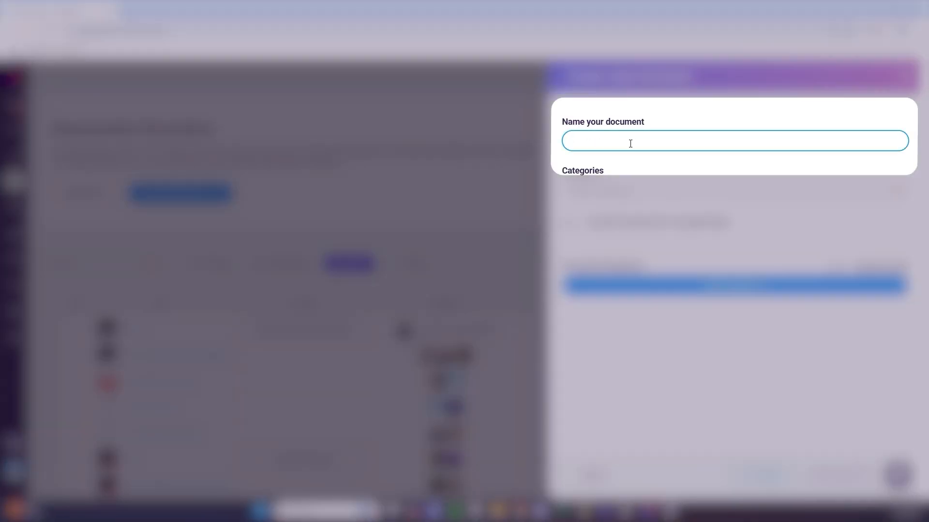
{"action": "type", "text": "Tee"}
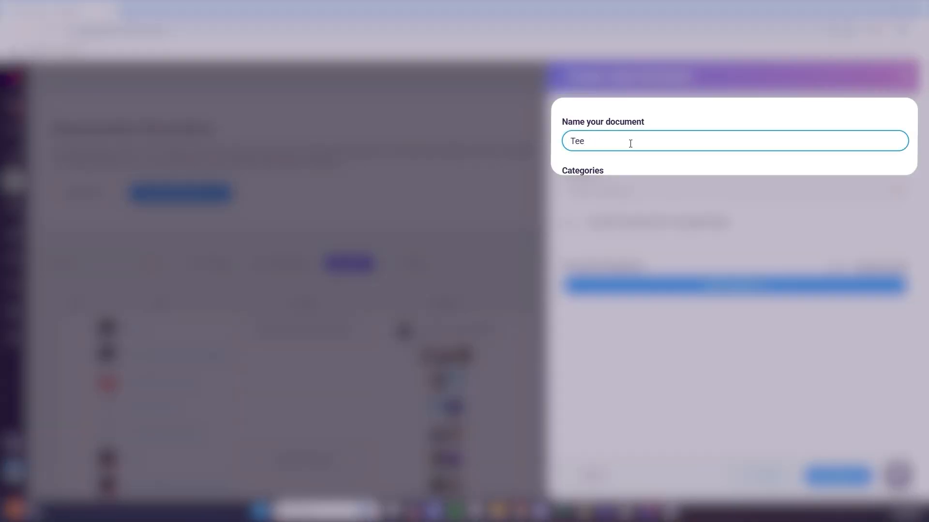
{"action": "type", "text": "sting Doc"}
{"action": "left_click", "coordinate": [588, 195]}
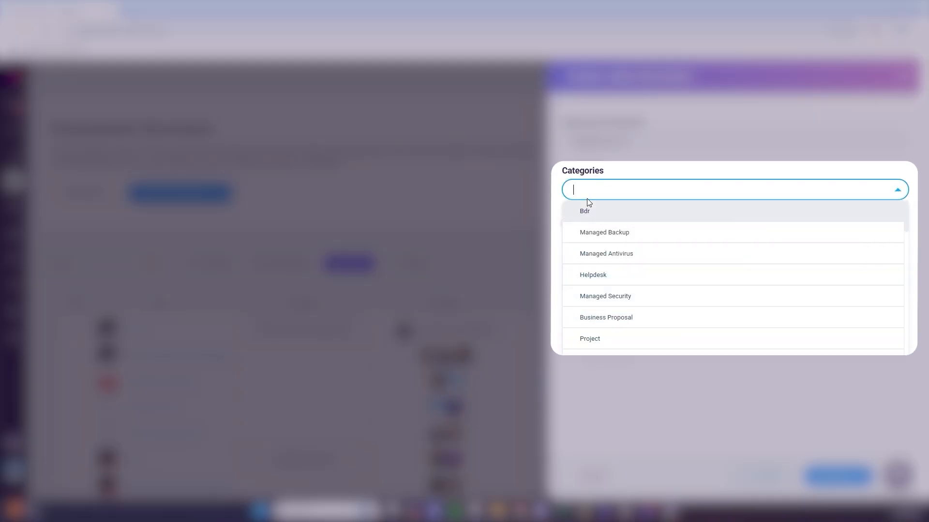
{"action": "left_click", "coordinate": [651, 294]}
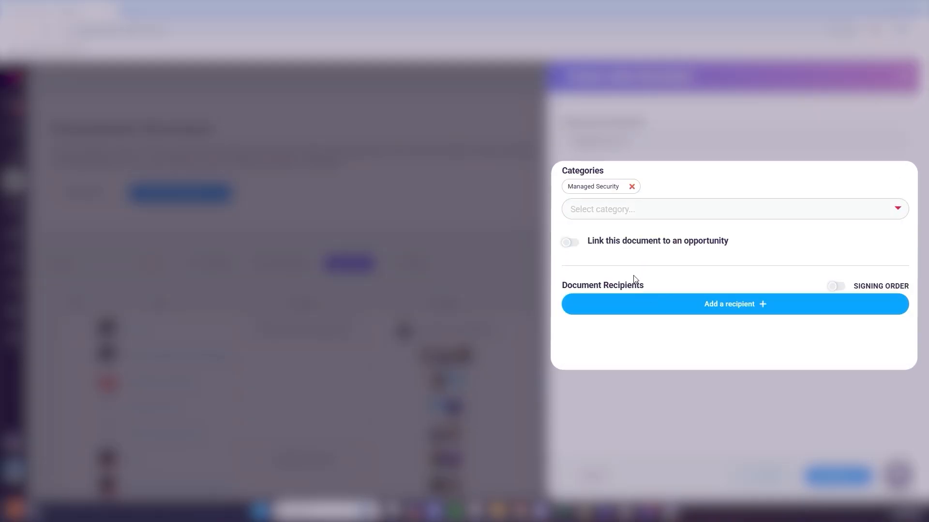
- Link the document to the TRIdigital Marketing opportunity
{"action": "left_click", "coordinate": [569, 248]}
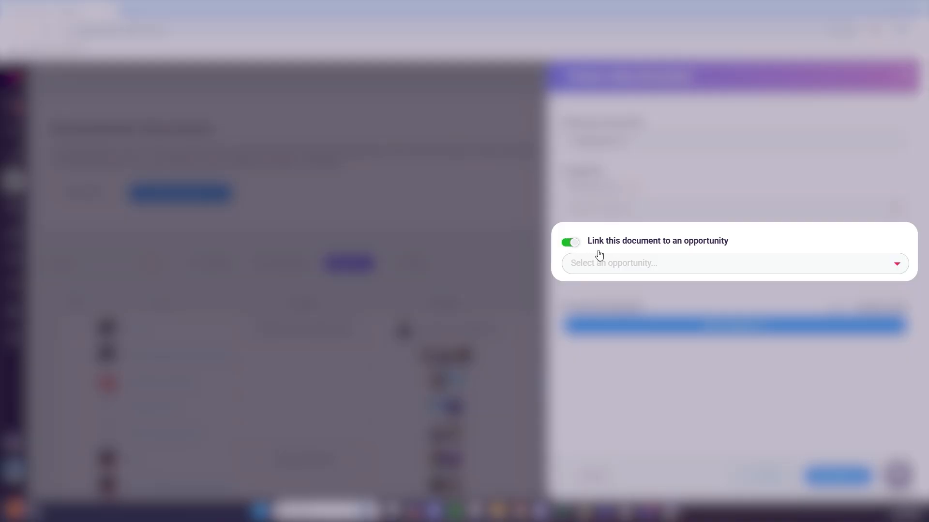
{"action": "left_click", "coordinate": [623, 263]}
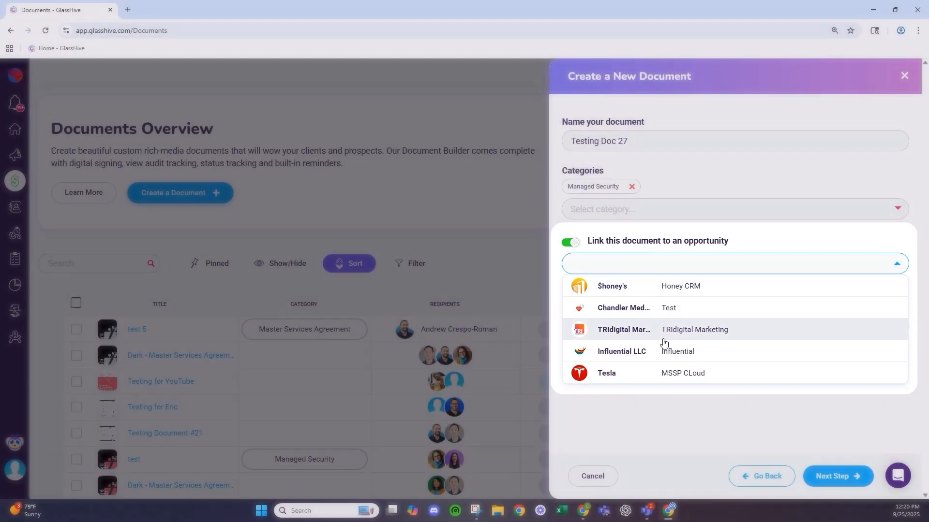
{"action": "left_click", "coordinate": [664, 341]}
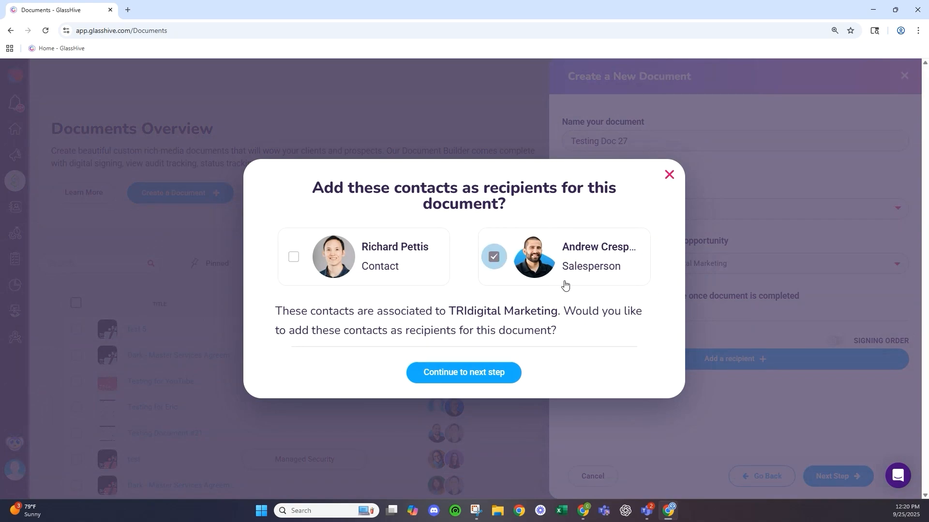
- Accept both the client contact and the salesperson as recipients and continue
{"action": "left_click", "coordinate": [309, 260]}
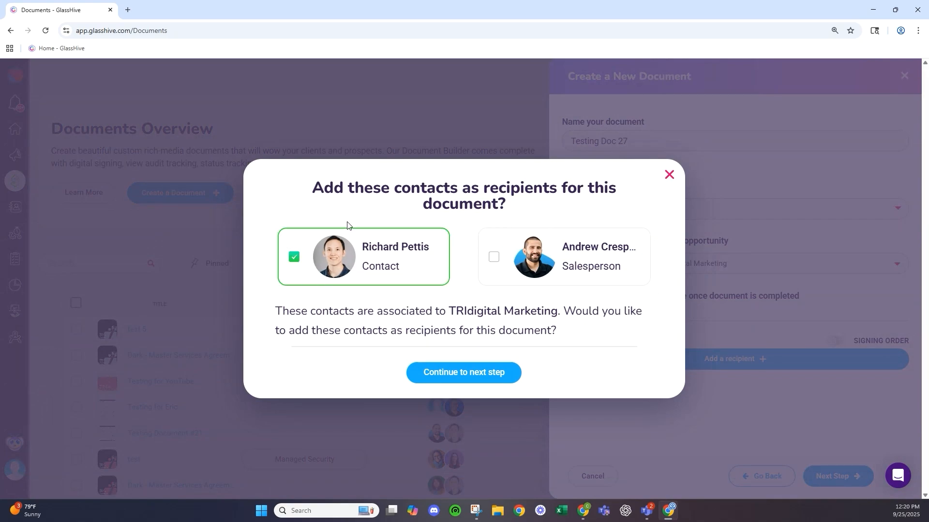
{"action": "left_click", "coordinate": [494, 257]}
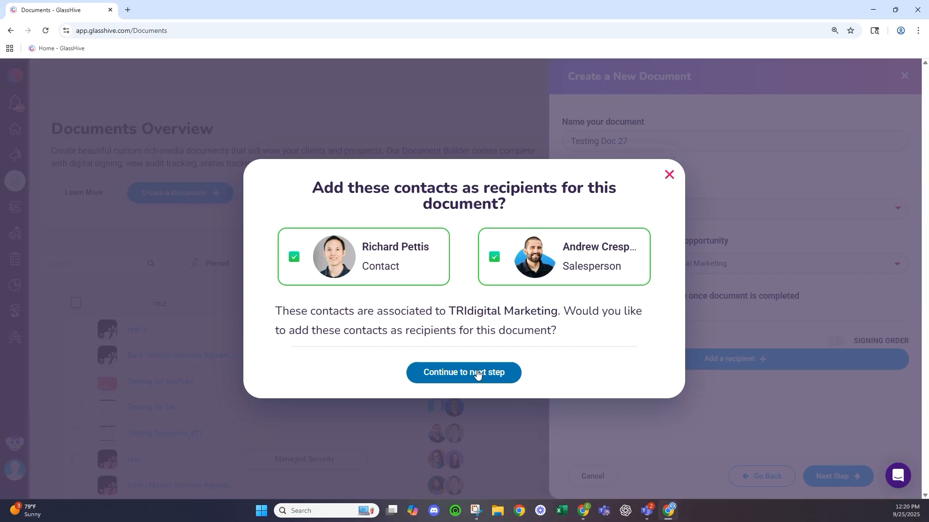
{"action": "left_click", "coordinate": [476, 374]}
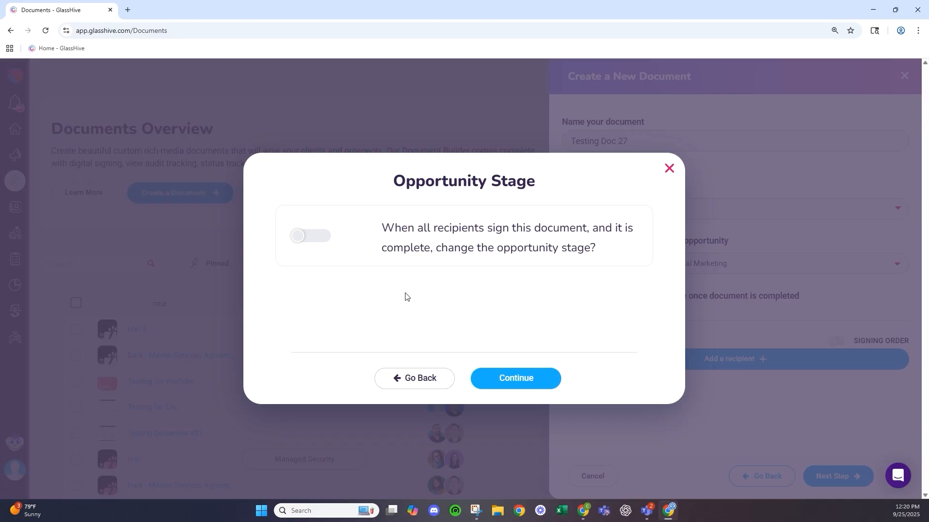
- Turn on the opportunity stage change at completion and set the stage to Won
{"action": "left_click", "coordinate": [321, 237]}
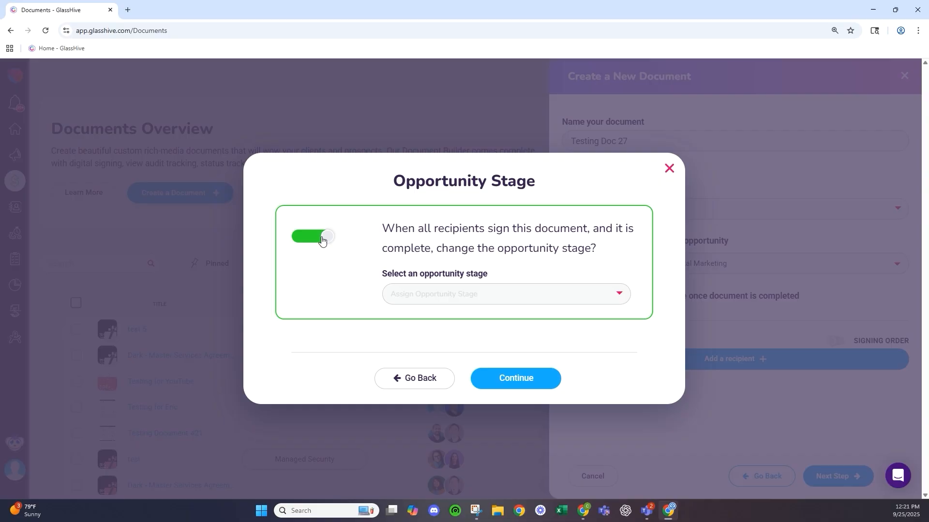
{"action": "left_click", "coordinate": [425, 291]}
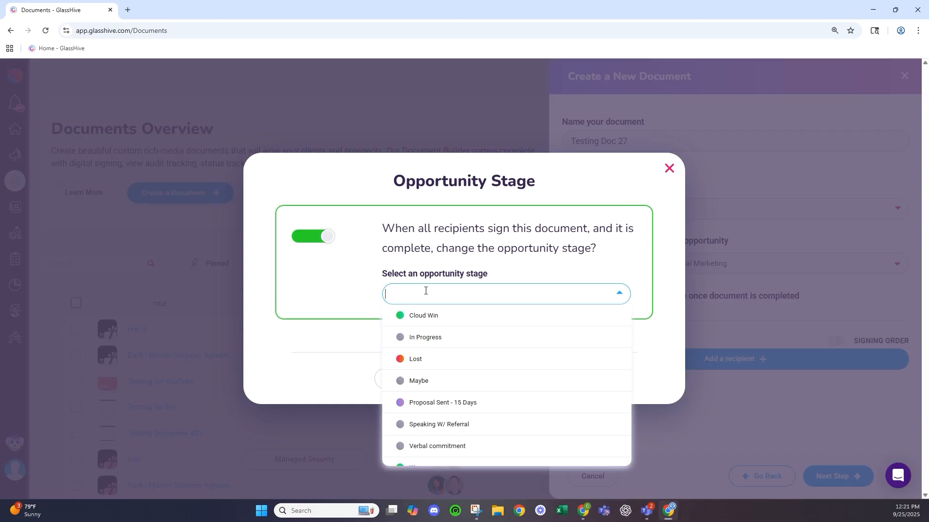
{"action": "left_click", "coordinate": [455, 320]}
{"action": "left_click", "coordinate": [461, 290]}
{"action": "scroll", "coordinate": [456, 387], "scroll_direction": "down", "scroll_amount": 1}
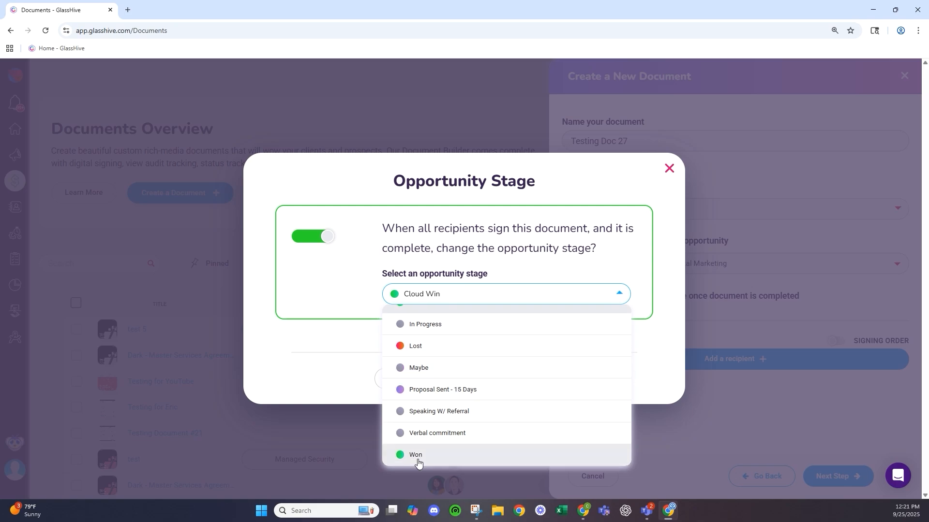
{"action": "left_click", "coordinate": [417, 457]}
- Confirm the Won stage, review both recipients, and create the Master Services Agreement document
{"action": "left_click", "coordinate": [541, 382]}
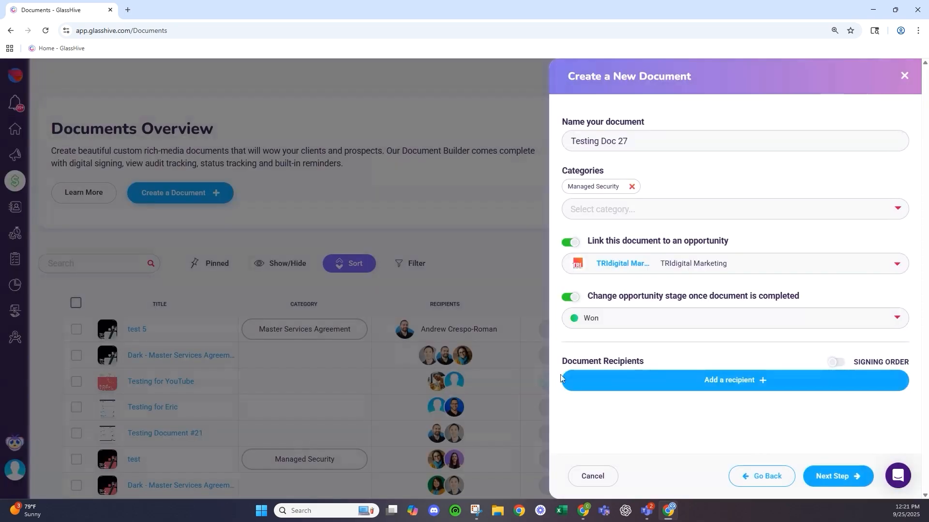
{"action": "scroll", "coordinate": [660, 319], "scroll_direction": "down", "scroll_amount": 3}
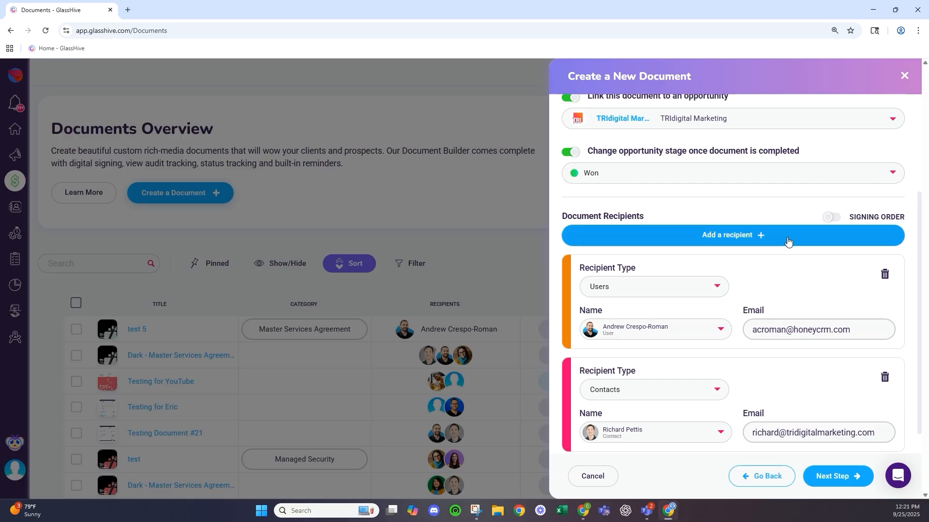
{"action": "scroll", "coordinate": [721, 318], "scroll_direction": "down", "scroll_amount": 1}
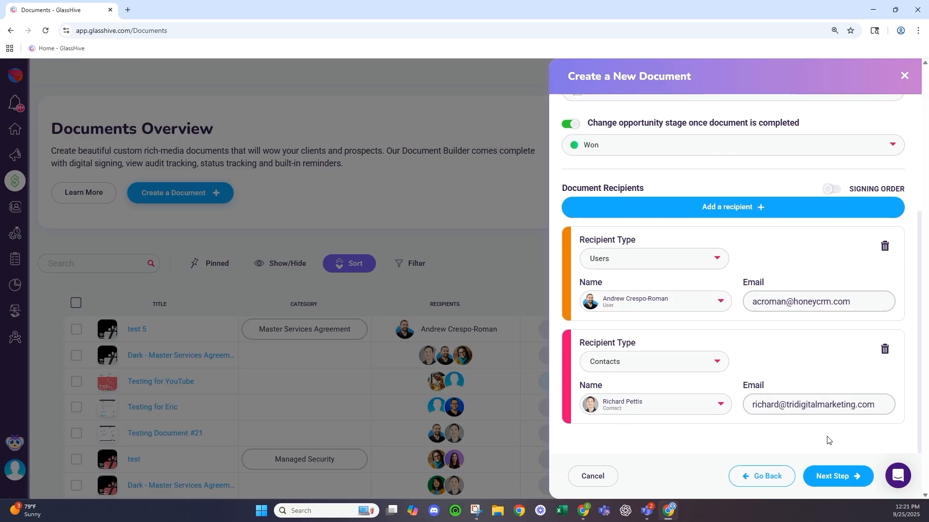
{"action": "left_click", "coordinate": [831, 476]}
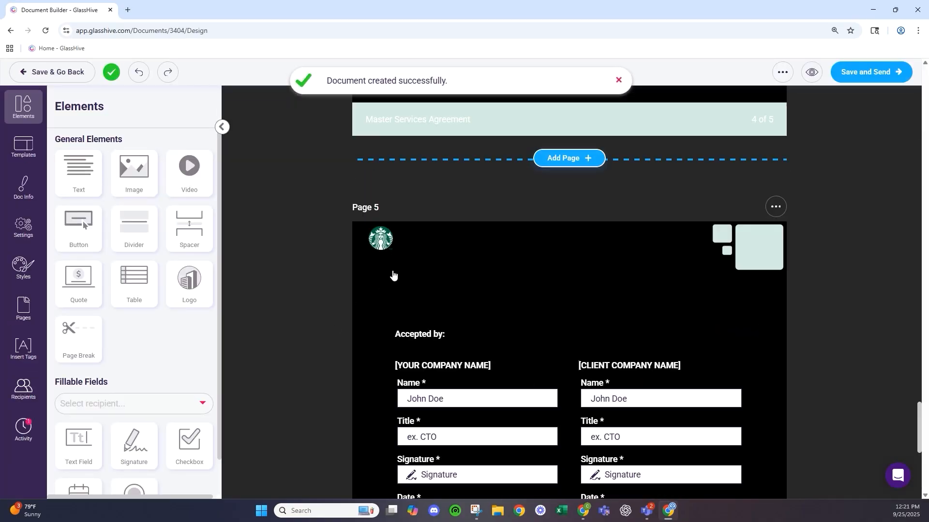
{"action": "scroll", "coordinate": [376, 246], "scroll_direction": "up", "scroll_amount": 8}
{"action": "scroll", "coordinate": [374, 248], "scroll_direction": "up", "scroll_amount": 20}
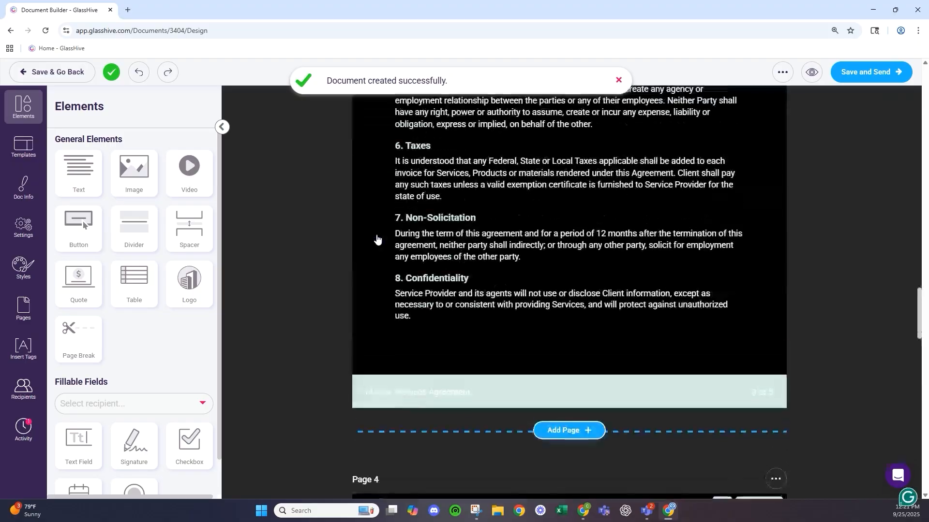
{"action": "scroll", "coordinate": [390, 234], "scroll_direction": "up", "scroll_amount": 5}
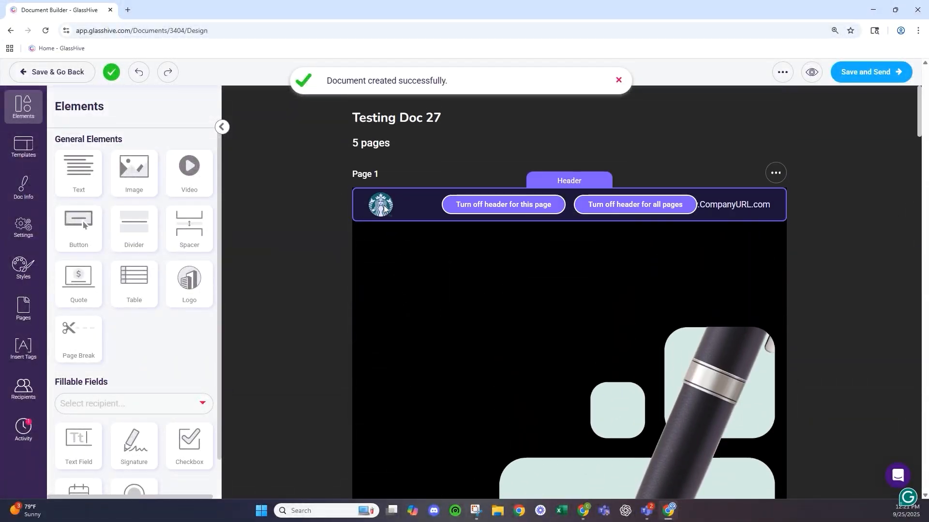
{"action": "scroll", "coordinate": [407, 216], "scroll_direction": "down", "scroll_amount": 4}
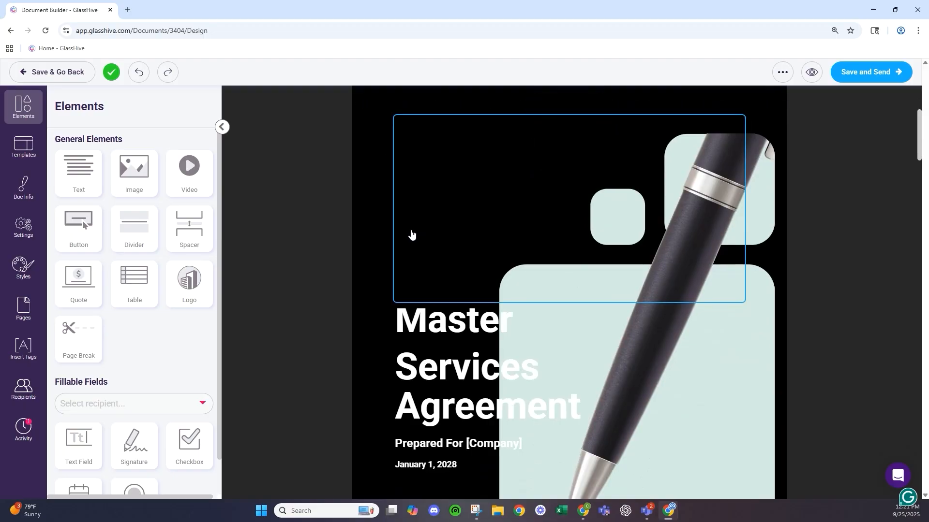
{"action": "scroll", "coordinate": [409, 233], "scroll_direction": "down", "scroll_amount": 12}
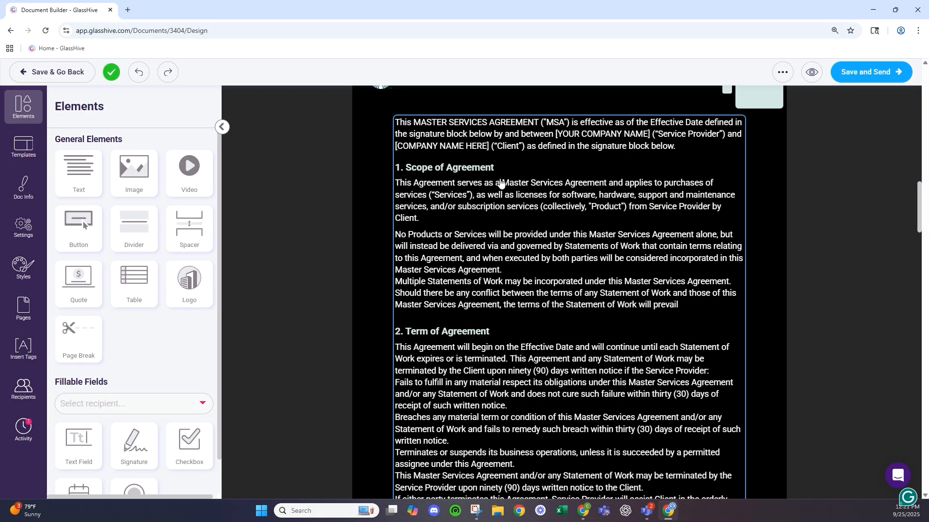
{"action": "scroll", "coordinate": [442, 310], "scroll_direction": "down", "scroll_amount": 3}
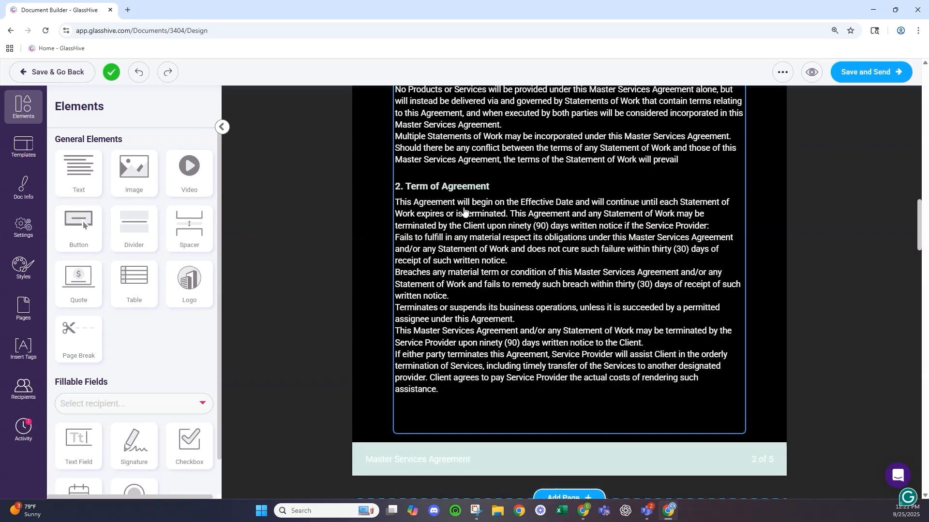
{"action": "scroll", "coordinate": [464, 211], "scroll_direction": "down", "scroll_amount": 4}
{"action": "scroll", "coordinate": [550, 417], "scroll_direction": "down", "scroll_amount": 3}
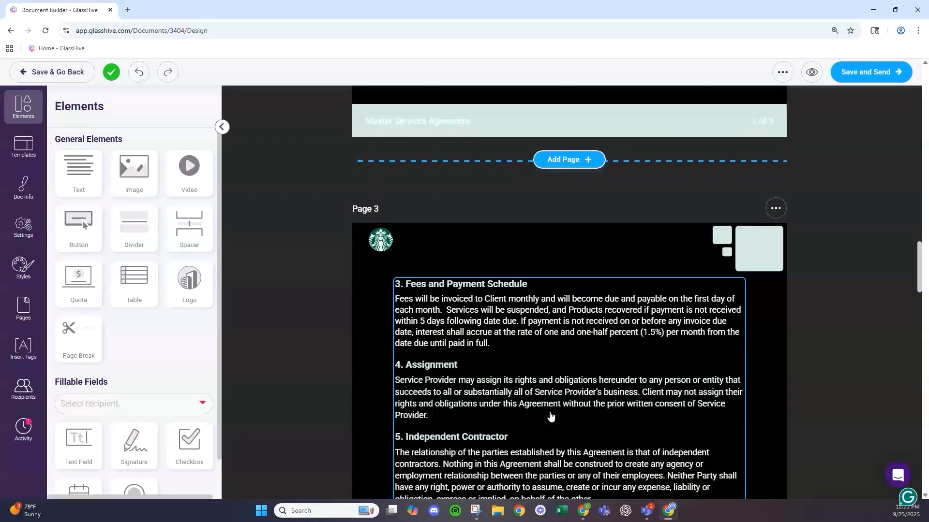
{"action": "scroll", "coordinate": [550, 417], "scroll_direction": "down", "scroll_amount": 14}
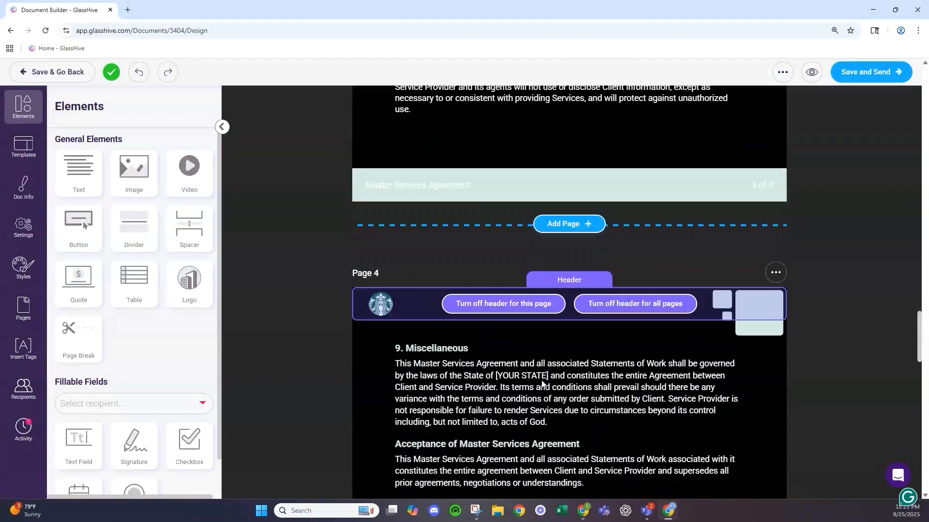
{"action": "scroll", "coordinate": [541, 384], "scroll_direction": "down", "scroll_amount": 2}
{"action": "scroll", "coordinate": [555, 353], "scroll_direction": "down", "scroll_amount": 3}
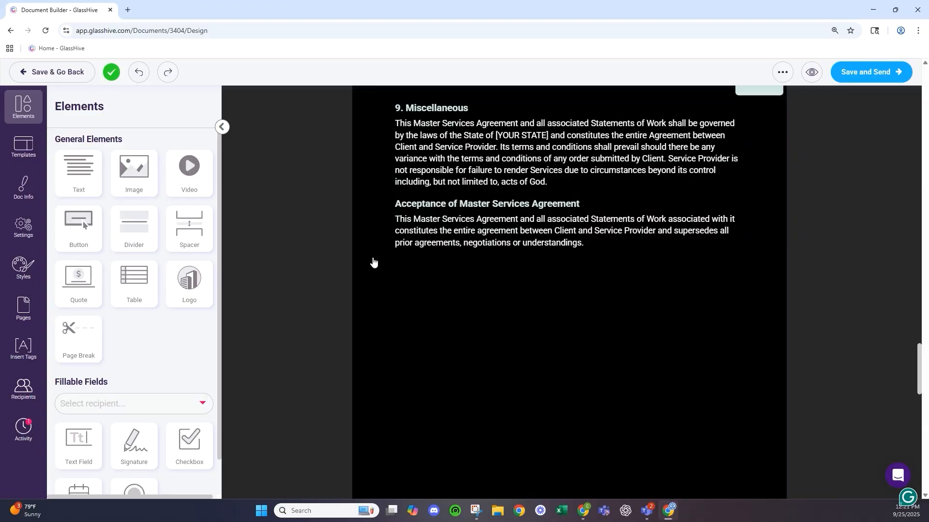
{"action": "scroll", "coordinate": [436, 260], "scroll_direction": "down", "scroll_amount": 2}
{"action": "scroll", "coordinate": [583, 355], "scroll_direction": "down", "scroll_amount": 10}
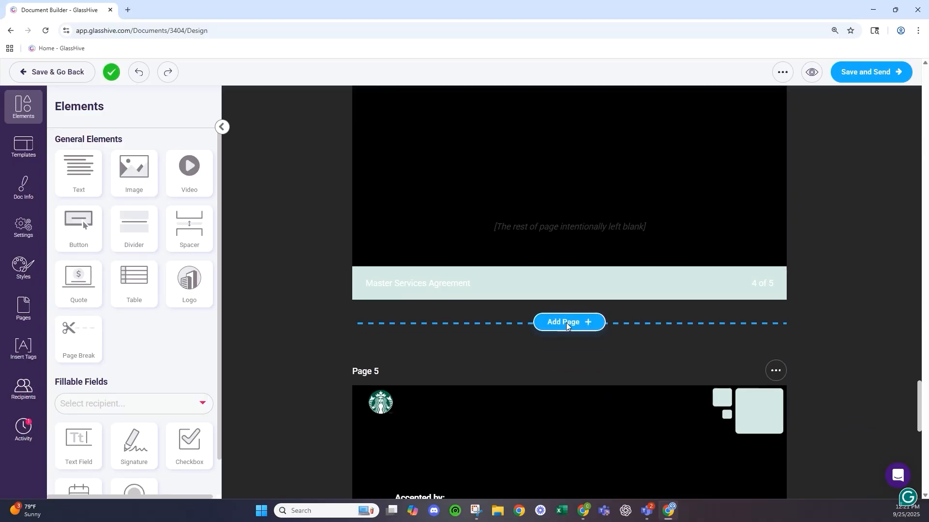
{"action": "scroll", "coordinate": [542, 331], "scroll_direction": "up", "scroll_amount": 8}
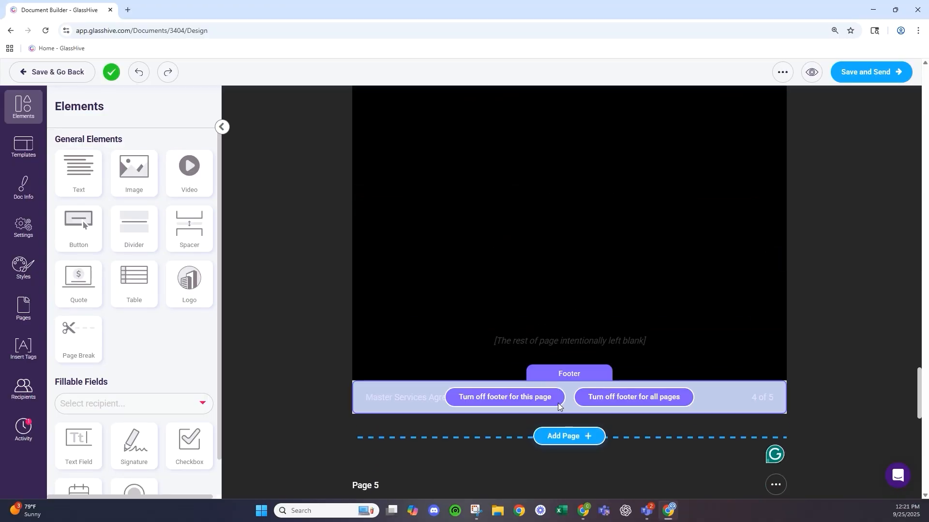
- Insert a new blank page before the signature page with a 1 Column section
{"action": "left_click", "coordinate": [581, 439]}
{"action": "scroll", "coordinate": [440, 384], "scroll_direction": "down", "scroll_amount": 1}
{"action": "scroll", "coordinate": [440, 384], "scroll_direction": "down", "scroll_amount": 3}
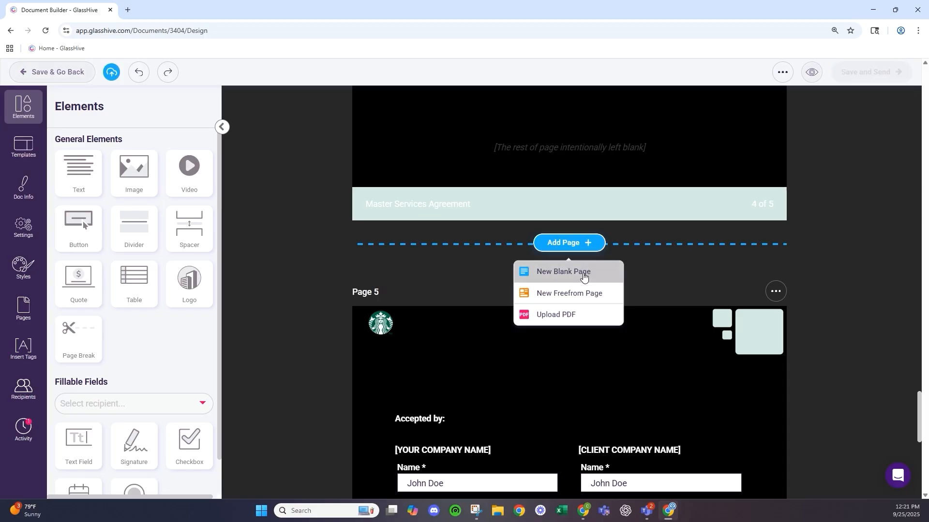
{"action": "left_click", "coordinate": [581, 277]}
{"action": "scroll", "coordinate": [487, 327], "scroll_direction": "down", "scroll_amount": 3}
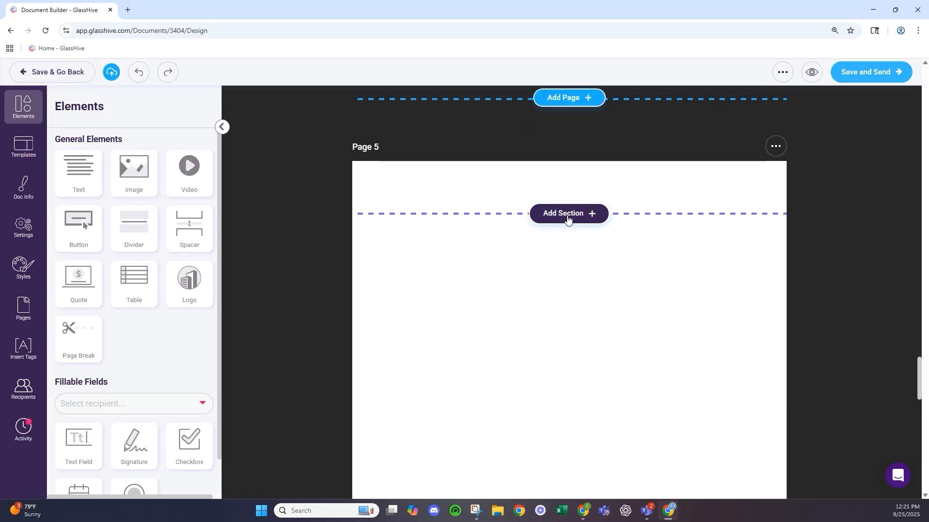
{"action": "left_click", "coordinate": [570, 214]}
{"action": "left_click", "coordinate": [493, 271]}
- Drop test text and image blocks on page 5 and a video below page 4's Acceptance text
{"action": "left_click_drag", "start_coordinate": [79, 174], "coordinate": [429, 224]}
{"action": "left_click_drag", "start_coordinate": [154, 180], "coordinate": [423, 240]}
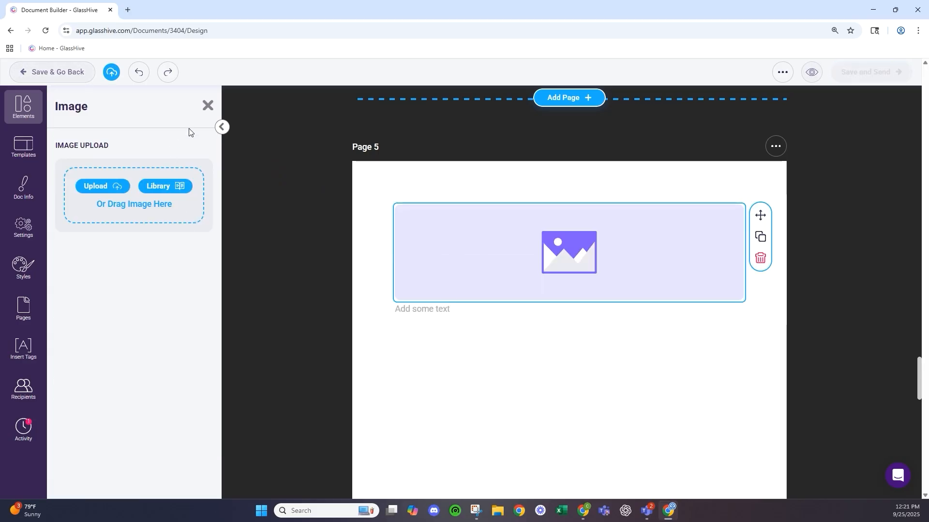
{"action": "left_click", "coordinate": [208, 105]}
{"action": "scroll", "coordinate": [387, 201], "scroll_direction": "up", "scroll_amount": 1}
{"action": "scroll", "coordinate": [387, 200], "scroll_direction": "up", "scroll_amount": 10}
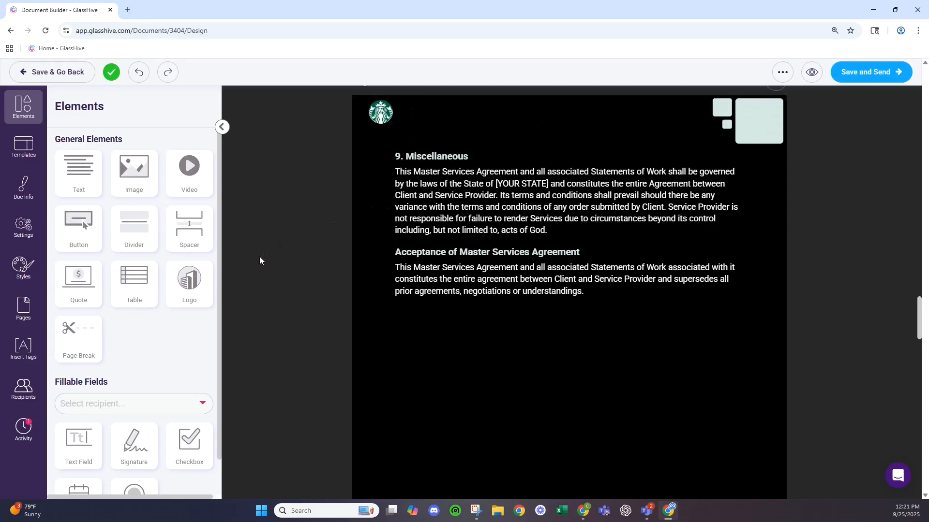
{"action": "left_click_drag", "start_coordinate": [174, 176], "coordinate": [451, 263]}
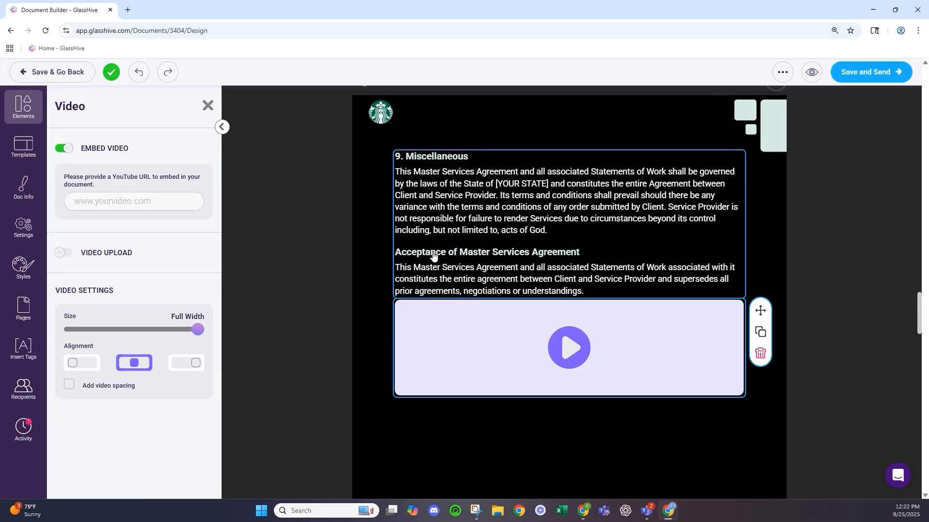
{"action": "left_click", "coordinate": [208, 107]}
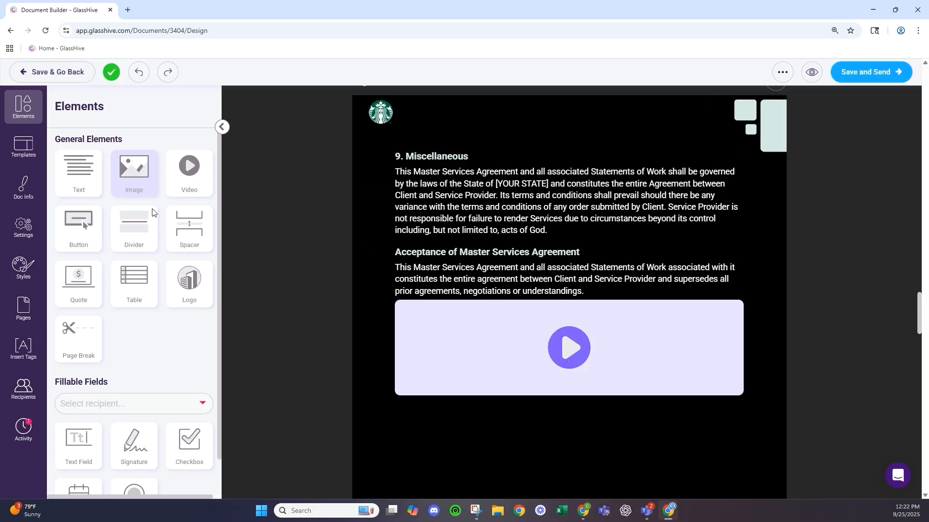
- Delete the test image and empty text blocks from page 5
{"action": "scroll", "coordinate": [121, 250], "scroll_direction": "down", "scroll_amount": 1}
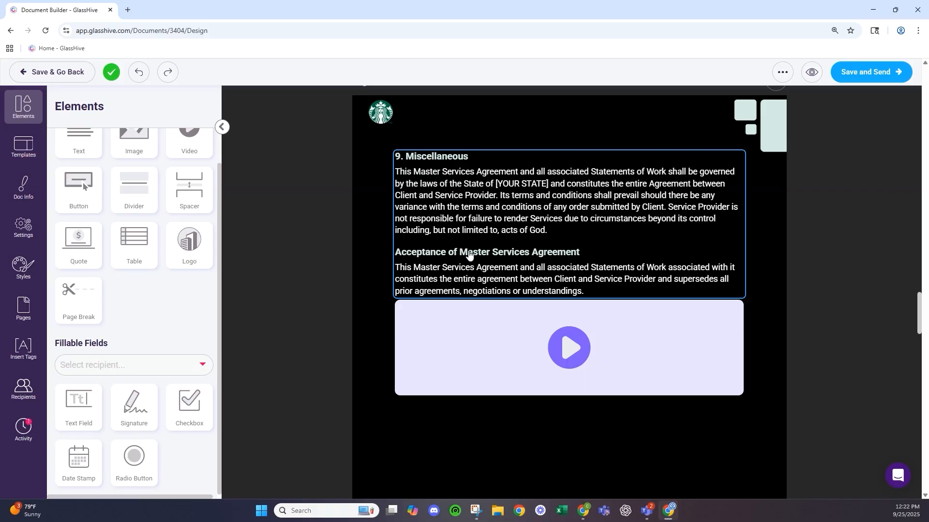
{"action": "scroll", "coordinate": [469, 255], "scroll_direction": "down", "scroll_amount": 15}
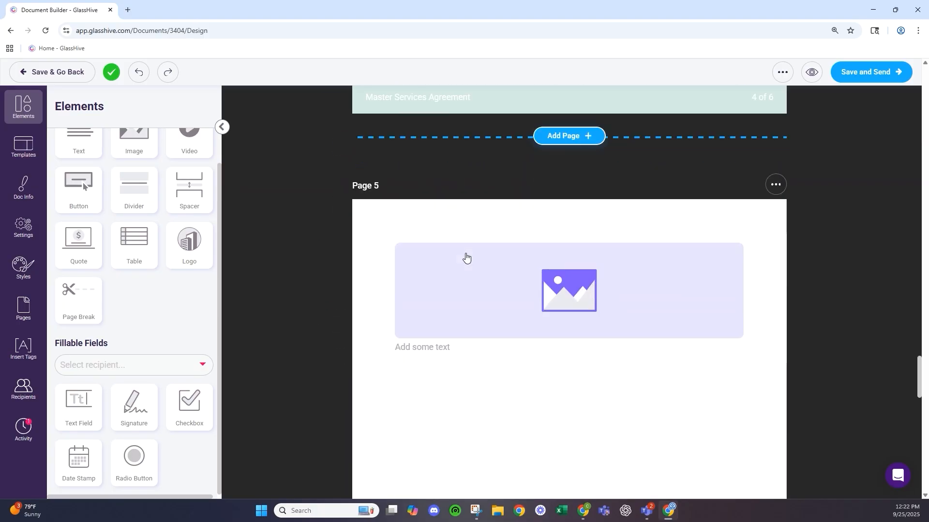
{"action": "scroll", "coordinate": [441, 326], "scroll_direction": "down", "scroll_amount": 2}
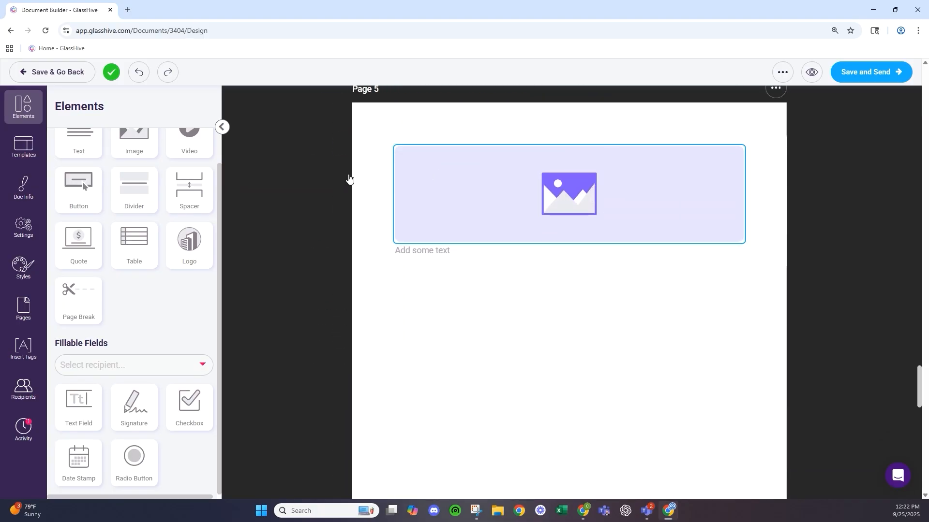
{"action": "left_click", "coordinate": [564, 194]}
{"action": "left_click", "coordinate": [759, 203]}
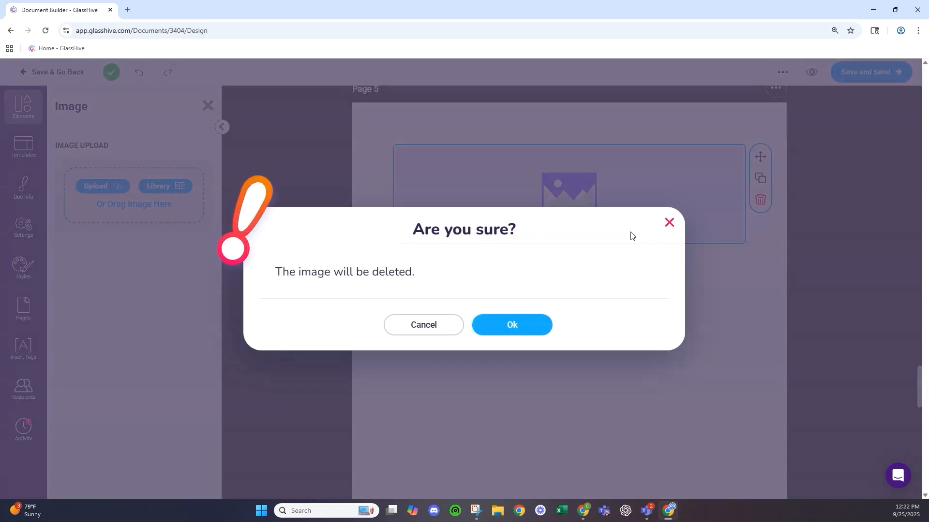
{"action": "left_click", "coordinate": [524, 320]}
{"action": "left_click", "coordinate": [482, 161]}
{"action": "left_click", "coordinate": [761, 202]}
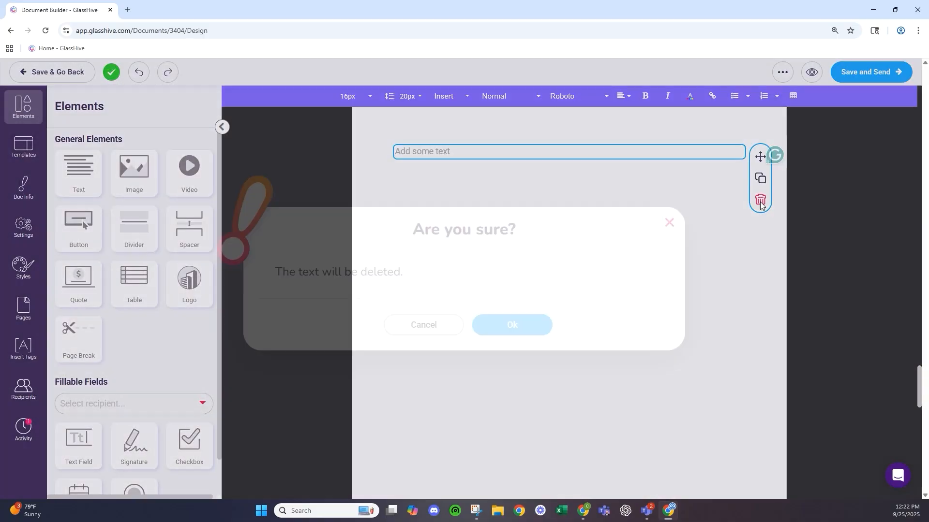
{"action": "left_click", "coordinate": [531, 328]}
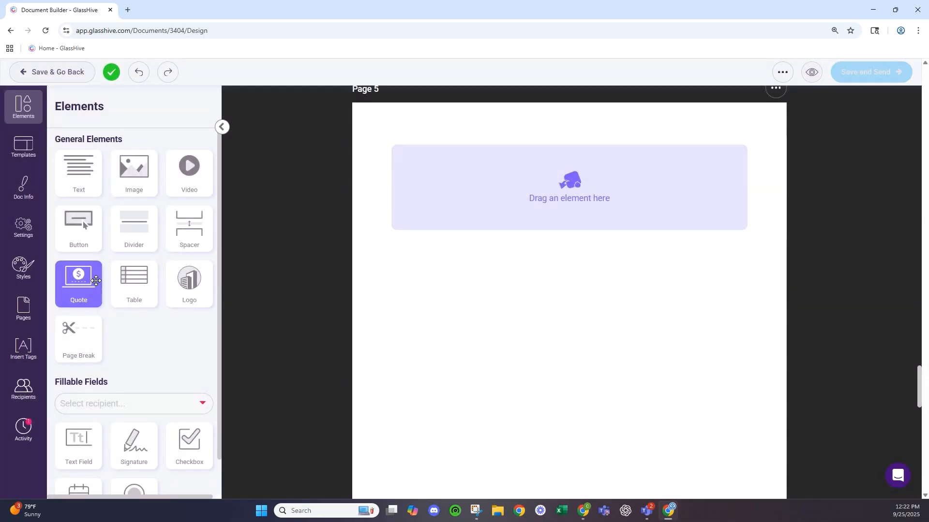
- Place a Quote block on page 5 and browse the available solution lists
{"action": "left_click_drag", "start_coordinate": [79, 280], "coordinate": [474, 181]}
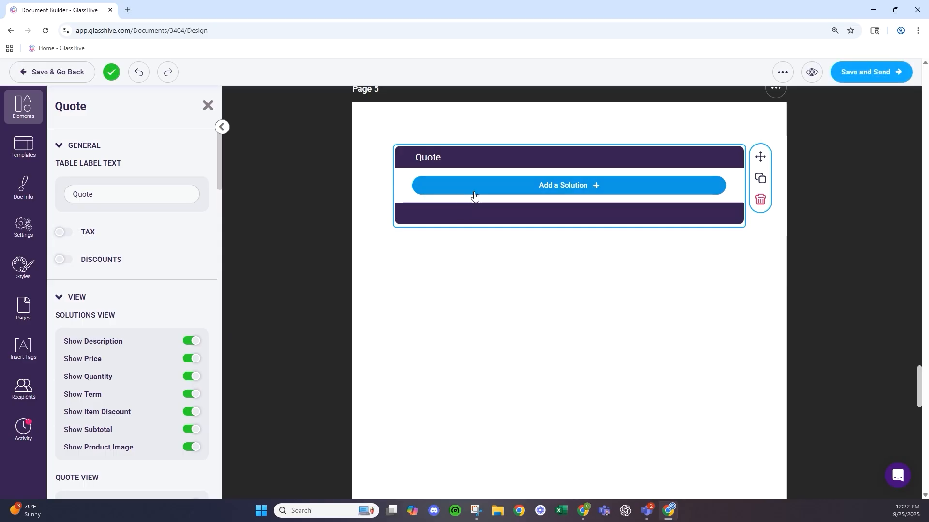
{"action": "left_click", "coordinate": [476, 189]}
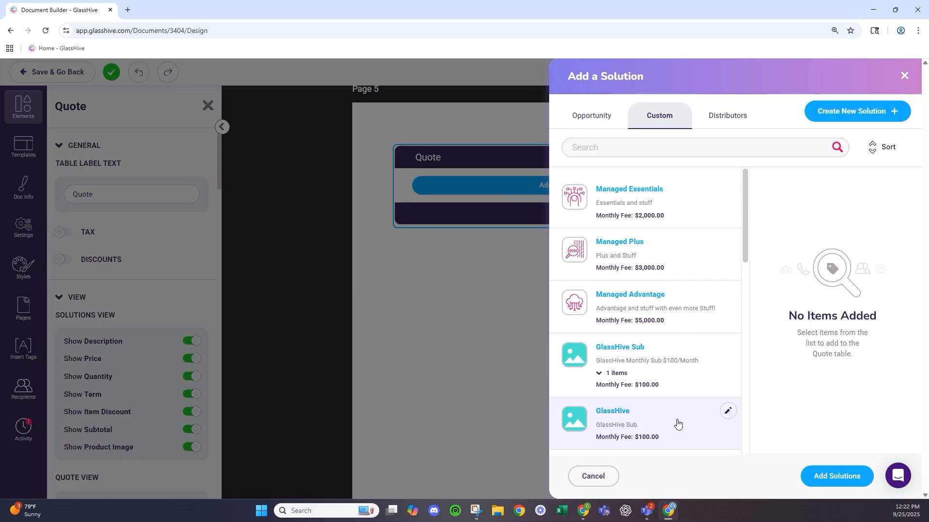
{"action": "left_click", "coordinate": [717, 126]}
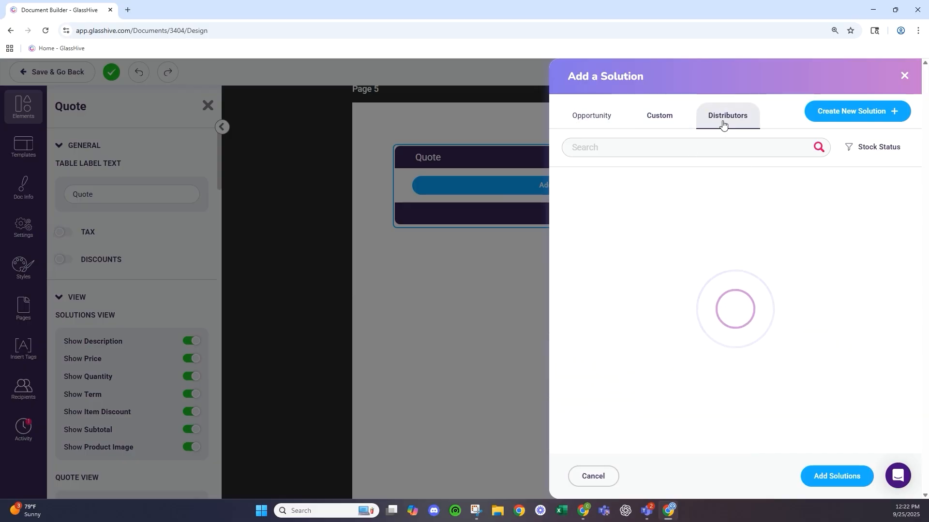
{"action": "left_click", "coordinate": [577, 124]}
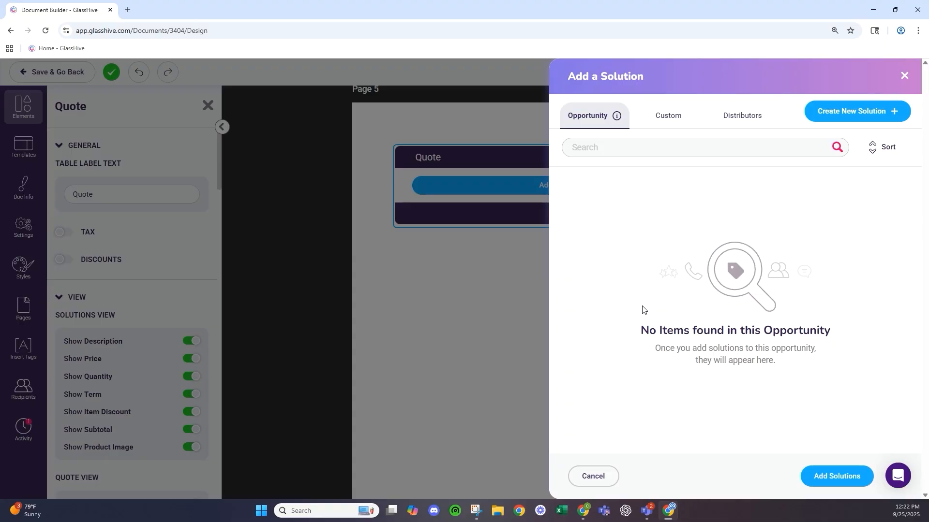
{"action": "left_click", "coordinate": [668, 125]}
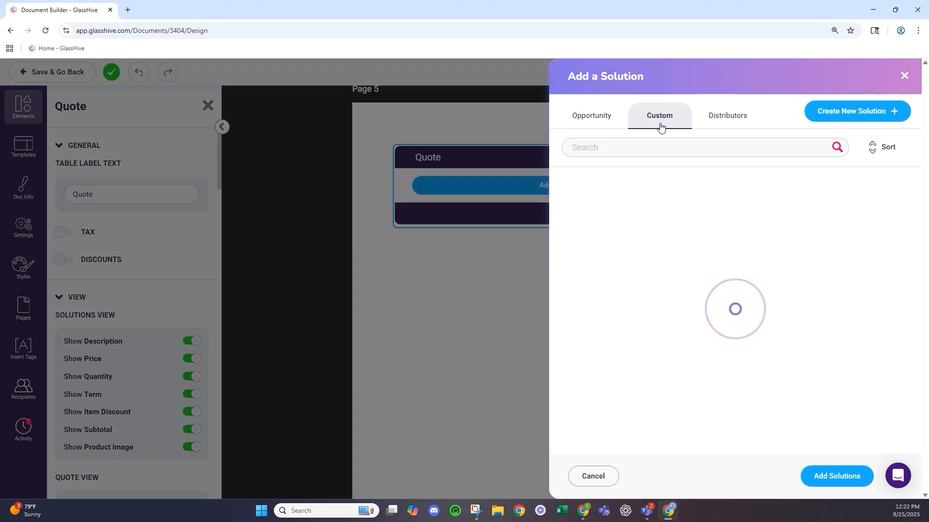
- Queue Managed Essentials, Managed Plus, Managed Advantage and the PinkBerry Managed Services Bundle
{"action": "left_click", "coordinate": [642, 207]}
{"action": "left_click", "coordinate": [639, 208]}
{"action": "left_click", "coordinate": [642, 207]}
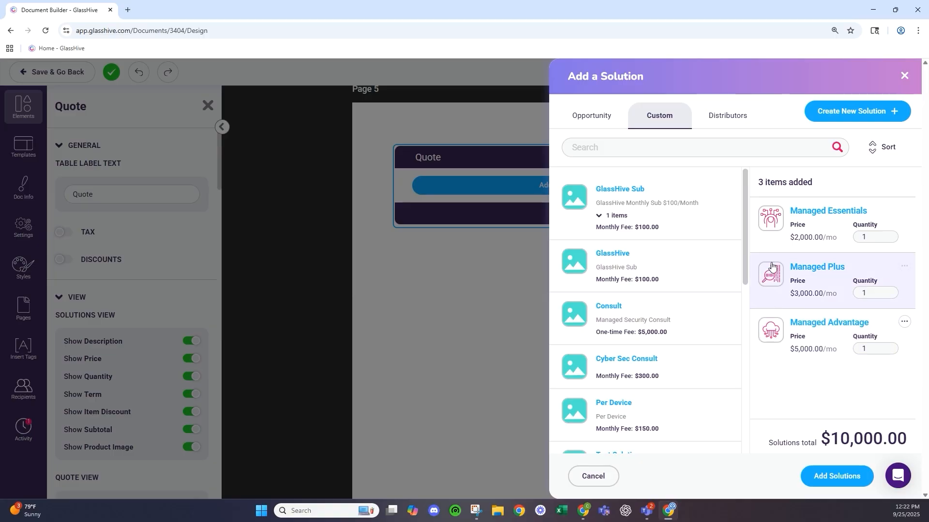
{"action": "scroll", "coordinate": [687, 280], "scroll_direction": "down", "scroll_amount": 10}
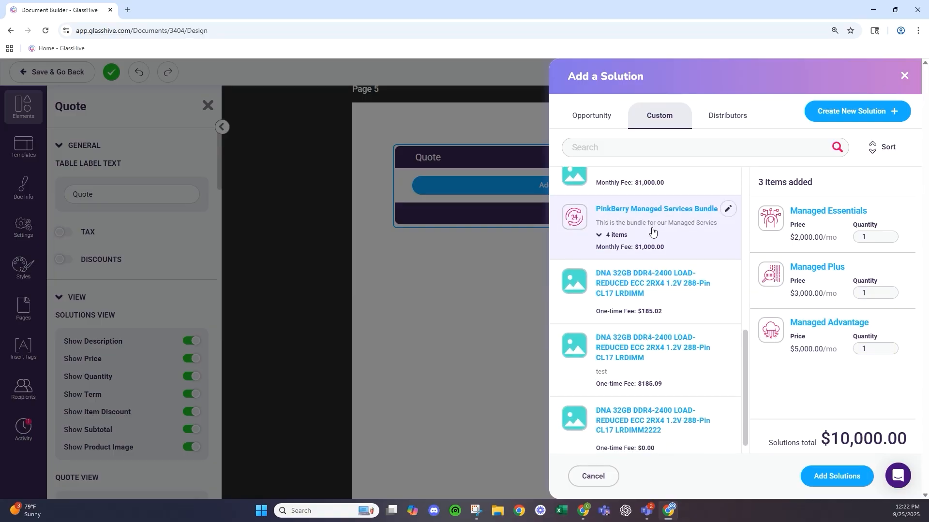
{"action": "left_click", "coordinate": [651, 233]}
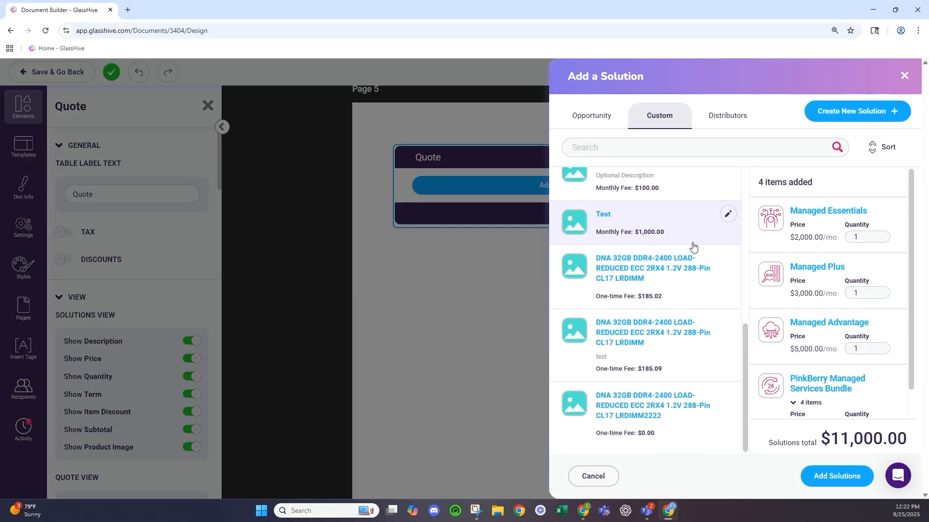
- Filter the distributor products to show only In Stock items
{"action": "left_click", "coordinate": [733, 121]}
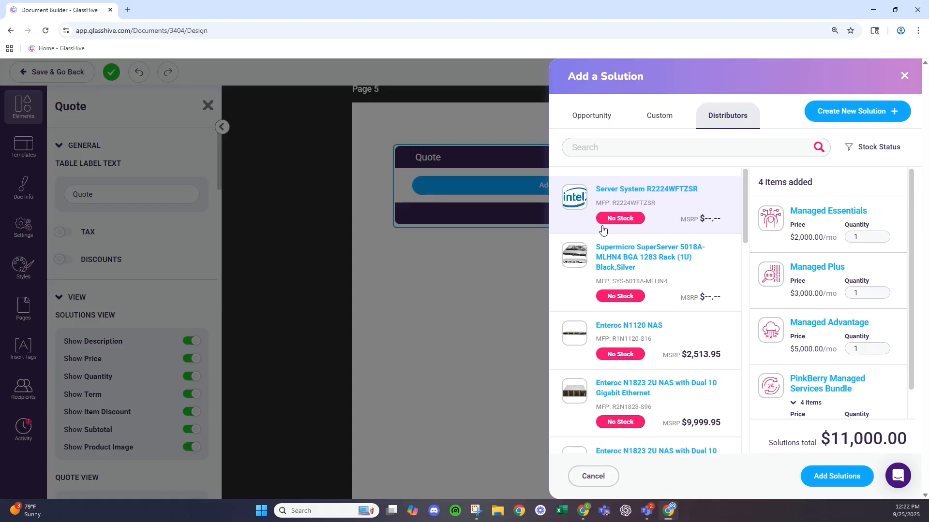
{"action": "scroll", "coordinate": [629, 225], "scroll_direction": "down", "scroll_amount": 2}
{"action": "left_click", "coordinate": [871, 147]}
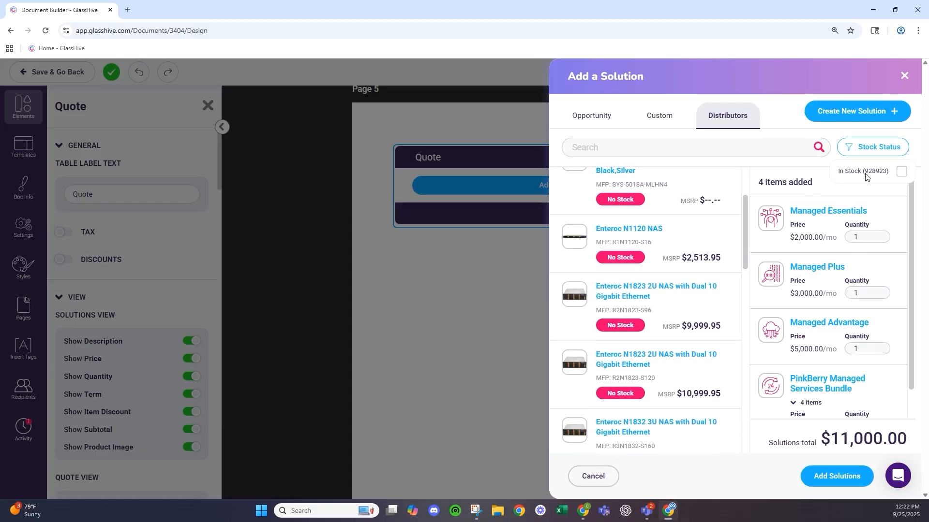
{"action": "left_click", "coordinate": [899, 174]}
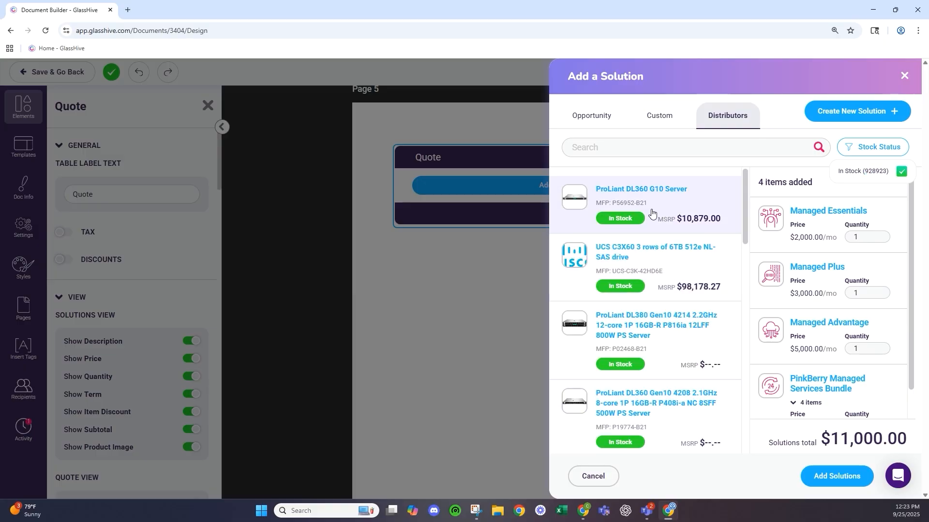
{"action": "scroll", "coordinate": [657, 217], "scroll_direction": "down", "scroll_amount": 4}
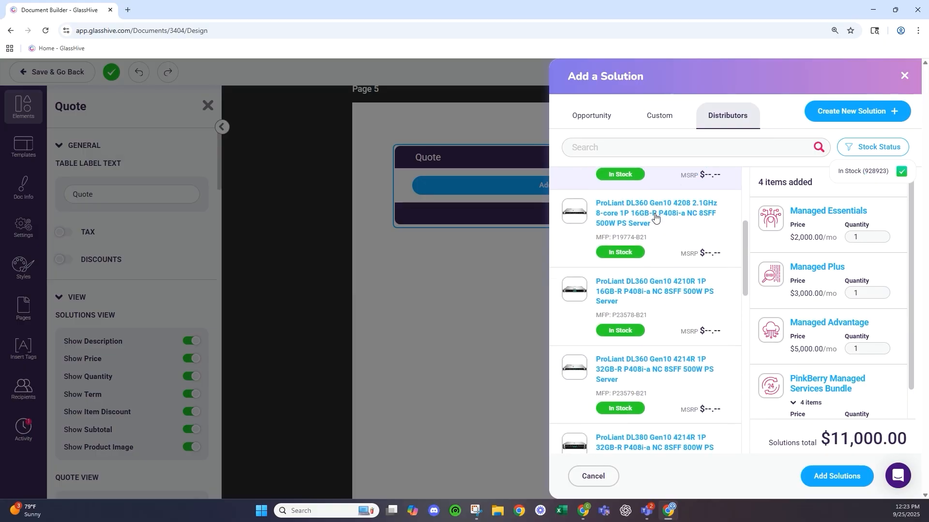
- Add the four queued solutions to the quote, giving $0.00 upfront and $11,000.00 total monthly
{"action": "left_click", "coordinate": [842, 484]}
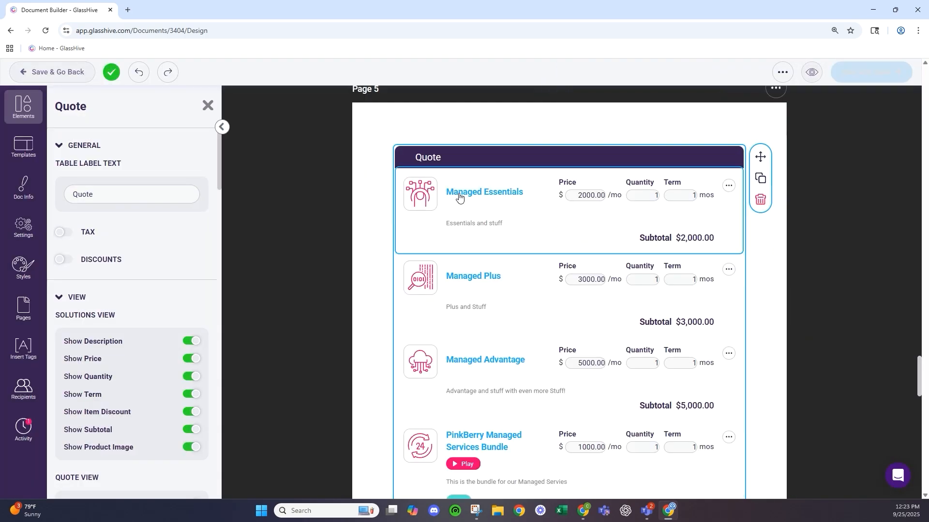
{"action": "scroll", "coordinate": [540, 201], "scroll_direction": "down", "scroll_amount": 1}
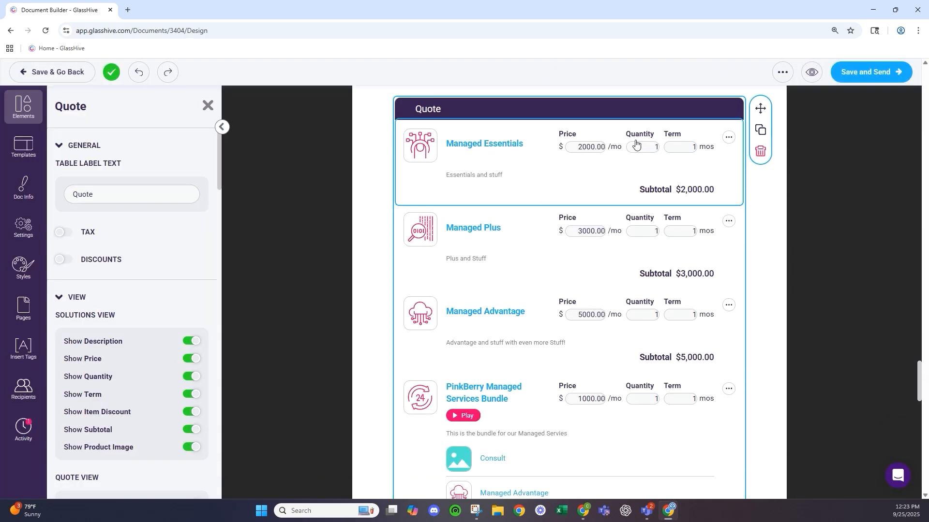
{"action": "scroll", "coordinate": [608, 253], "scroll_direction": "down", "scroll_amount": 4}
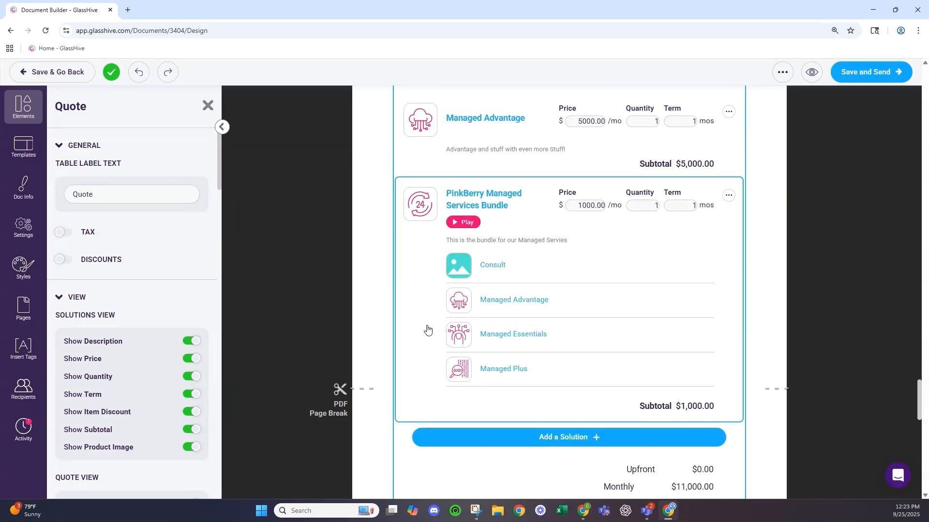
{"action": "left_click", "coordinate": [459, 227]}
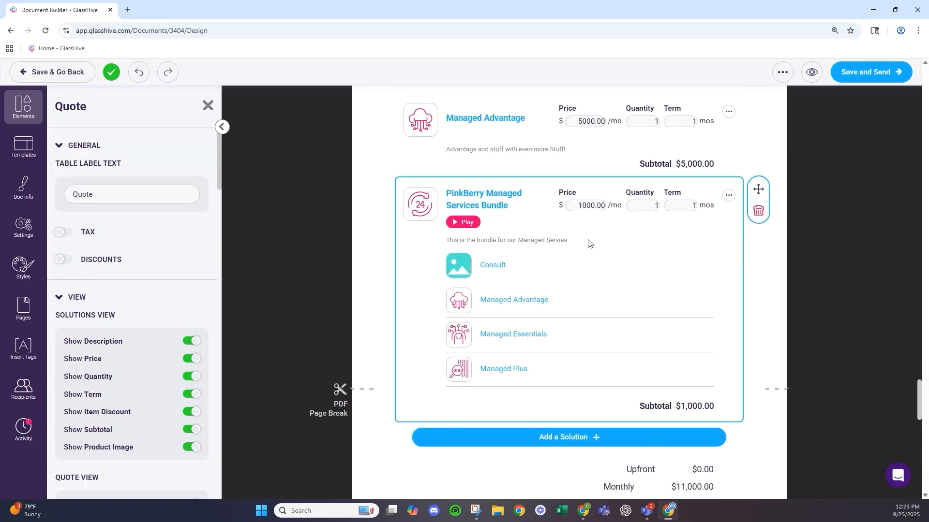
{"action": "left_click", "coordinate": [277, 211]}
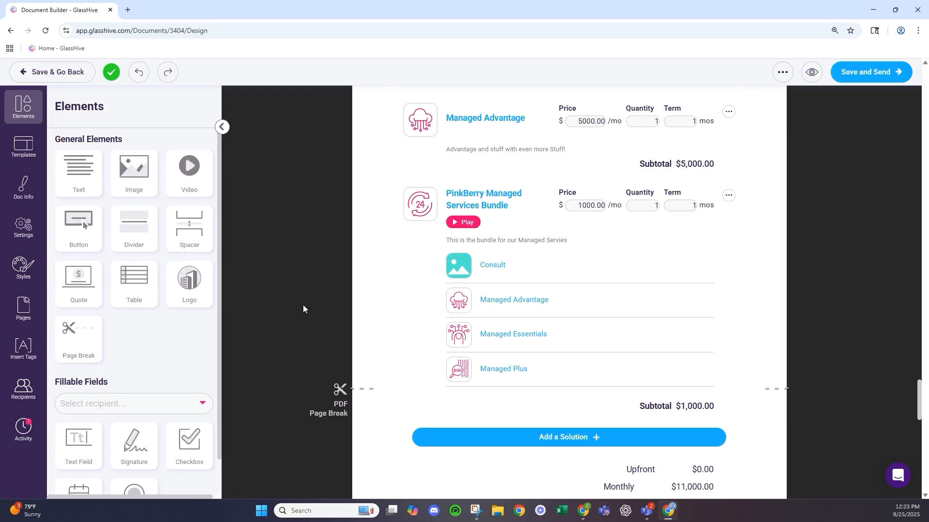
{"action": "scroll", "coordinate": [549, 429], "scroll_direction": "down", "scroll_amount": 3}
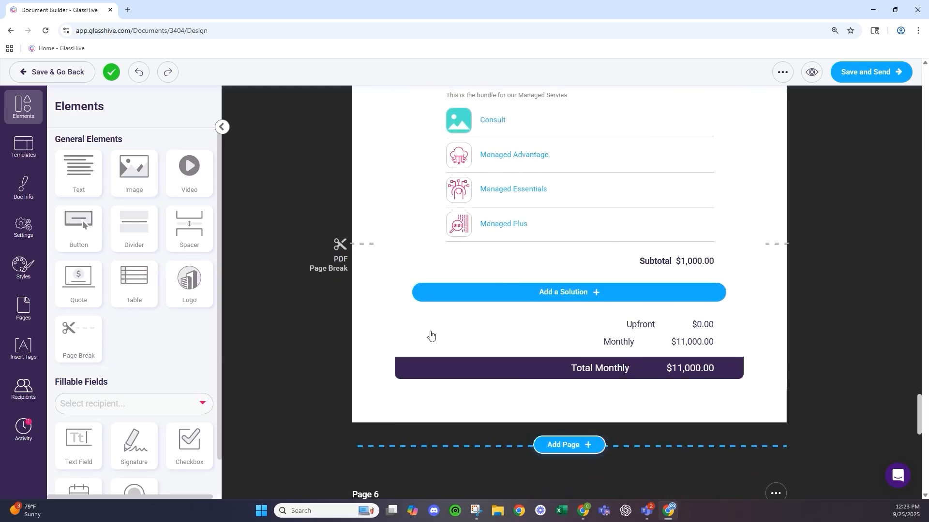
{"action": "scroll", "coordinate": [522, 227], "scroll_direction": "up", "scroll_amount": 3}
{"action": "scroll", "coordinate": [522, 227], "scroll_direction": "down", "scroll_amount": 10}
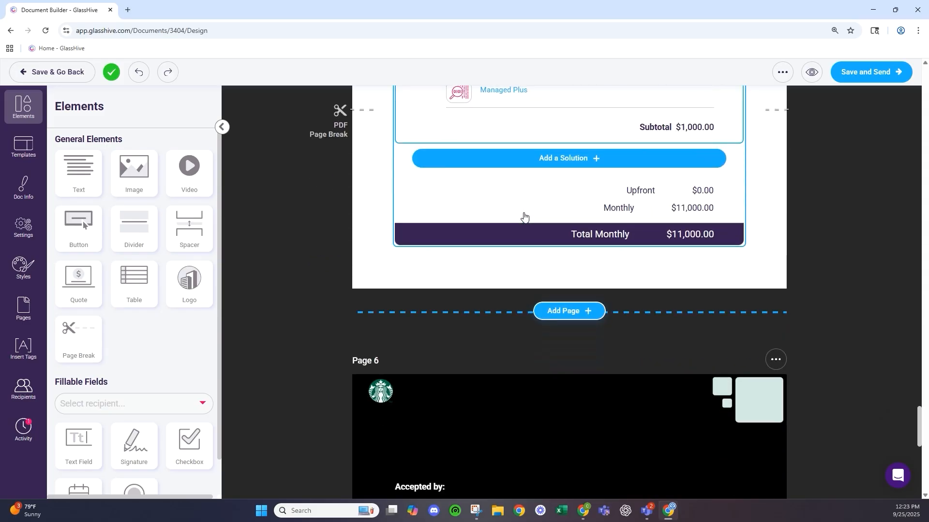
- Replace the [YOUR COMPANY NAME] heading with Starbucks
{"action": "scroll", "coordinate": [528, 239], "scroll_direction": "down", "scroll_amount": 3}
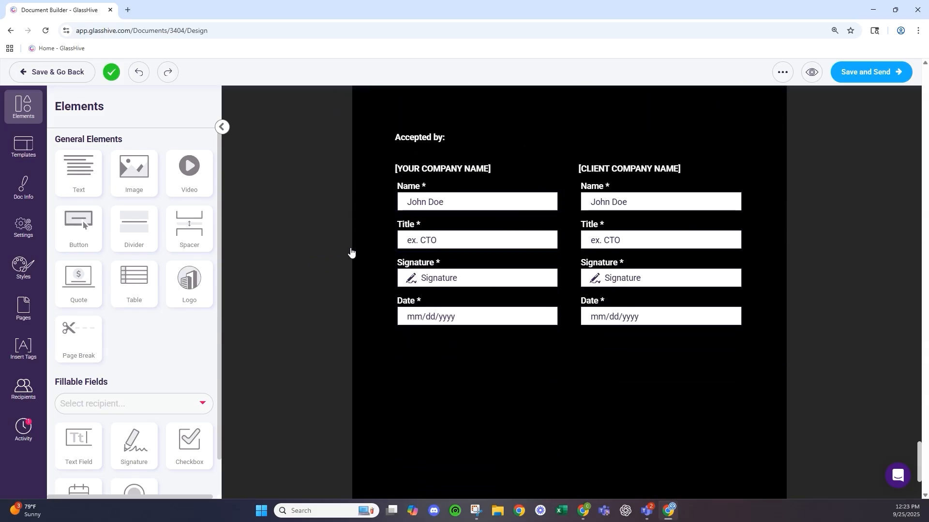
{"action": "scroll", "coordinate": [149, 362], "scroll_direction": "down", "scroll_amount": 1}
{"action": "left_click", "coordinate": [436, 194]}
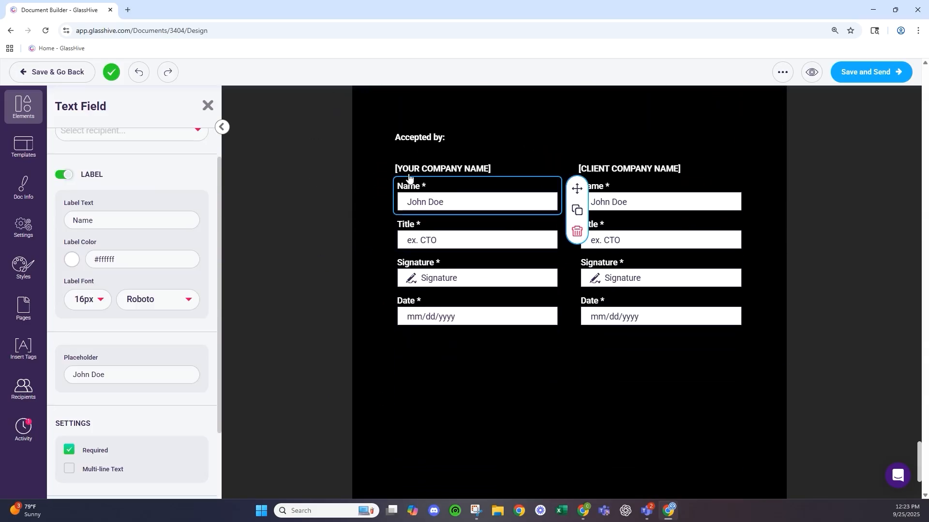
{"action": "triple_click", "coordinate": [465, 169]}
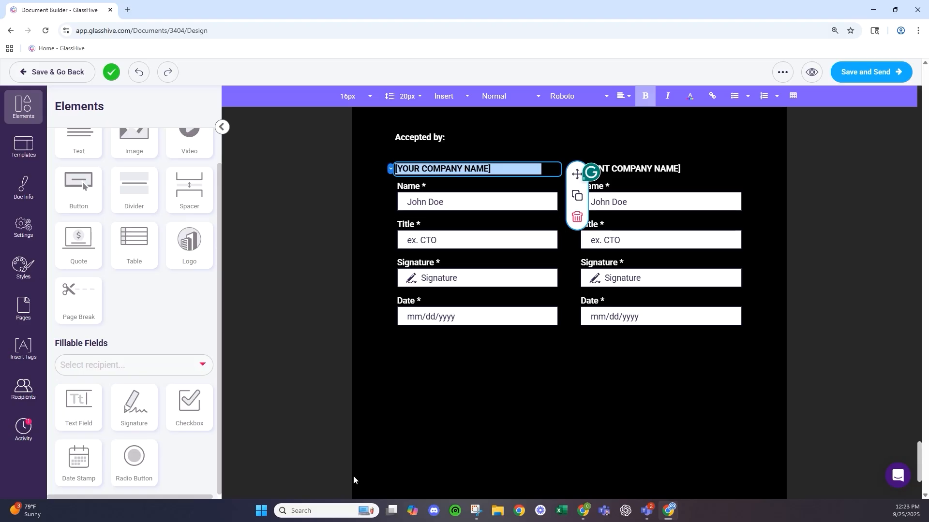
{"action": "key", "text": "BackSpace"}
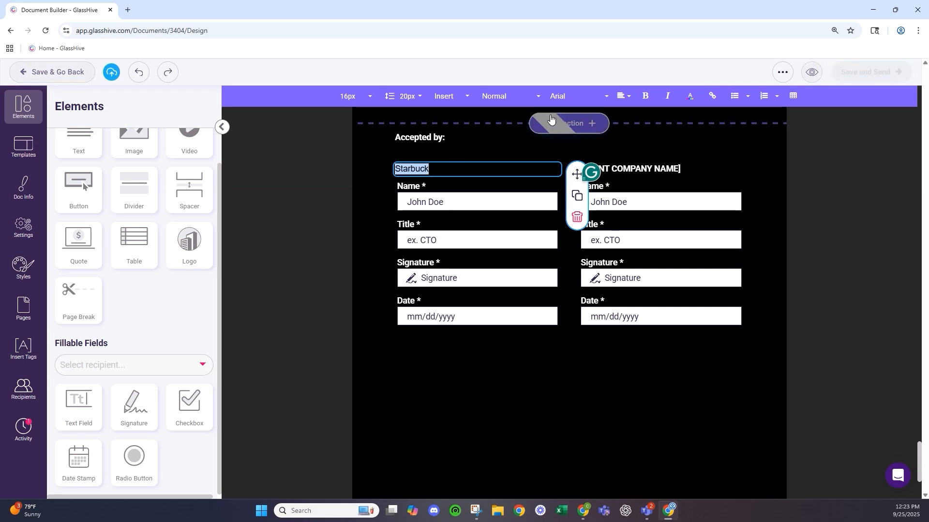
{"action": "left_click", "coordinate": [691, 95]}
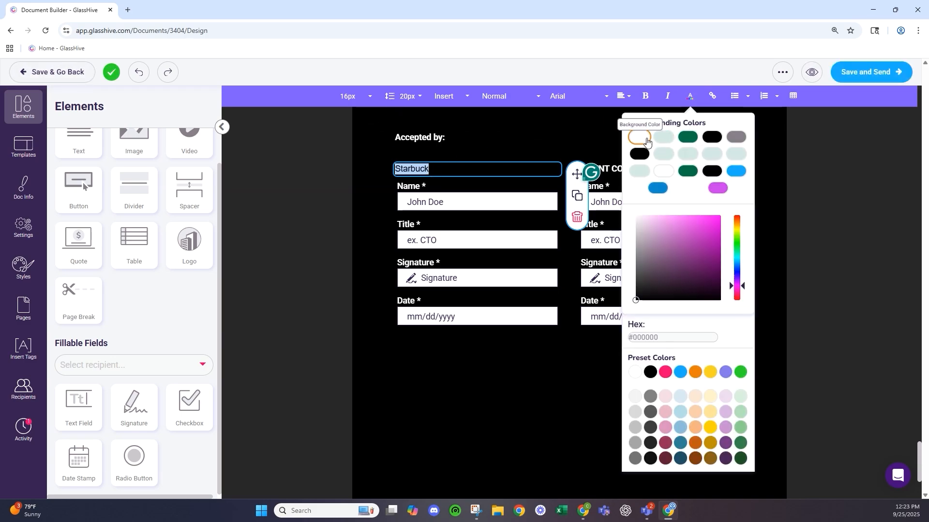
{"action": "left_click", "coordinate": [463, 173]}
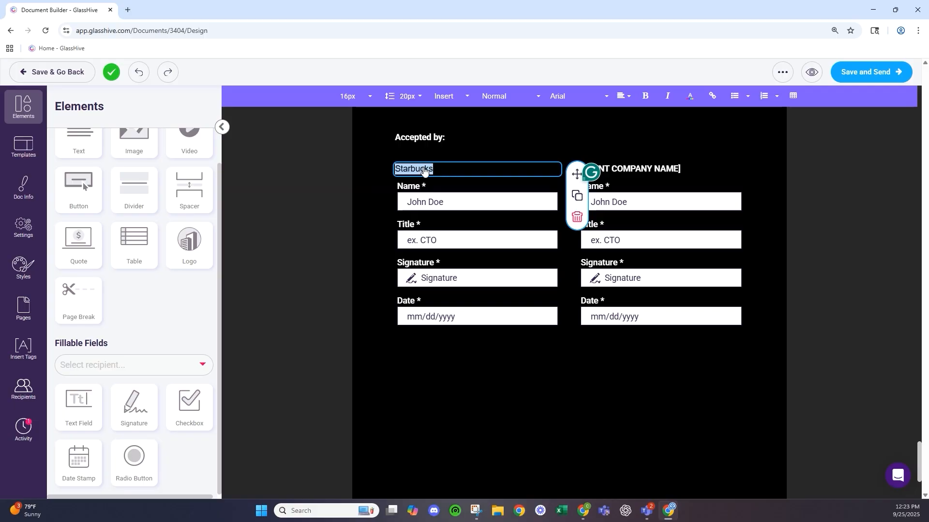
- Replace the [CLIENT COMPANY NAME] heading with GlassHive
{"action": "left_click", "coordinate": [674, 170]}
{"action": "double_click", "coordinate": [675, 171]}
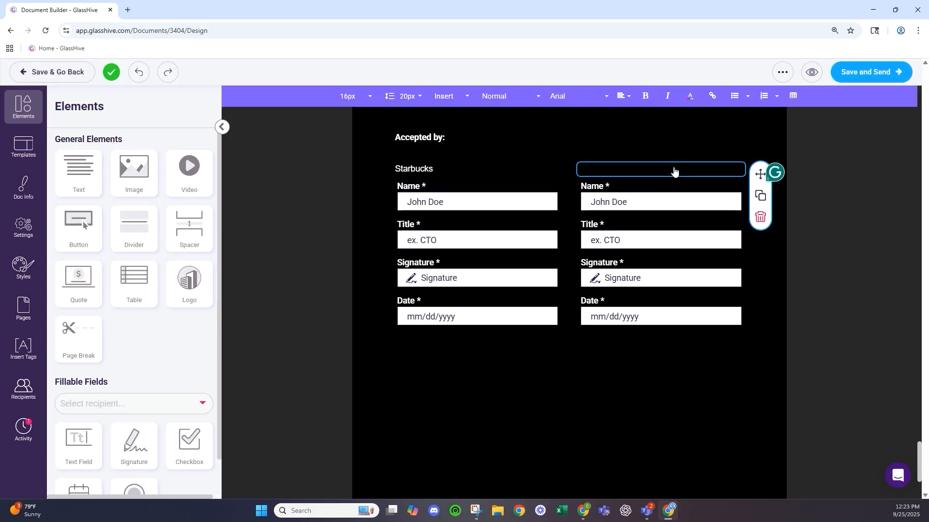
{"action": "left_click", "coordinate": [689, 96]}
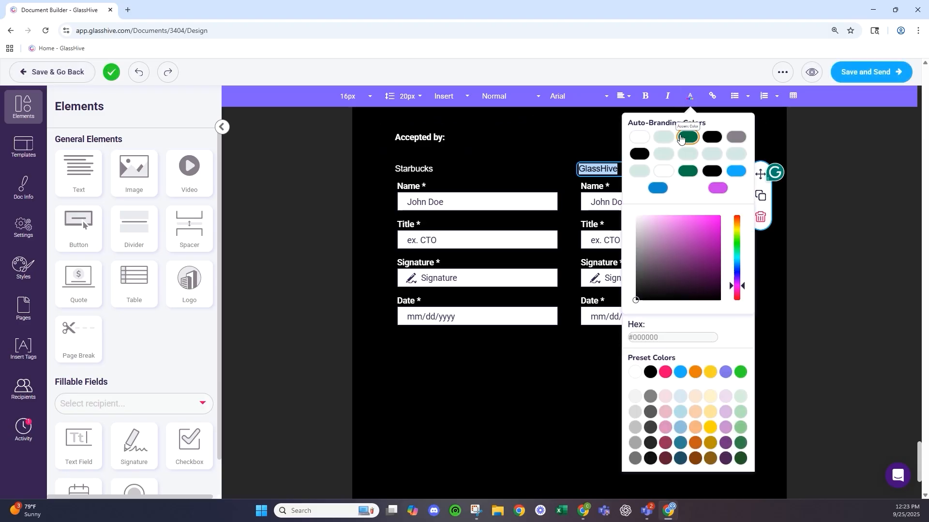
{"action": "left_click", "coordinate": [211, 321]}
- Assign the Starbucks-side Name, Title, Signature and Date fields to the Starbucks signer
{"action": "left_click", "coordinate": [474, 208]}
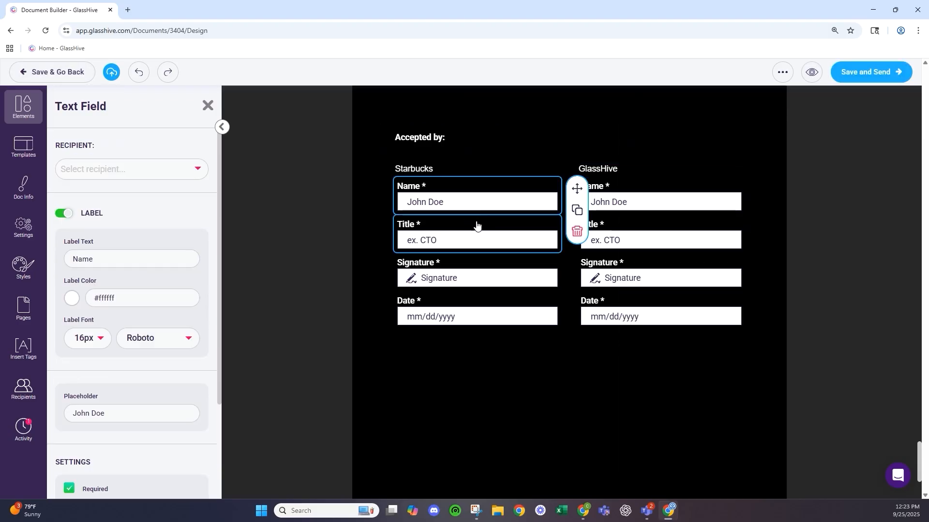
{"action": "left_click", "coordinate": [99, 167]}
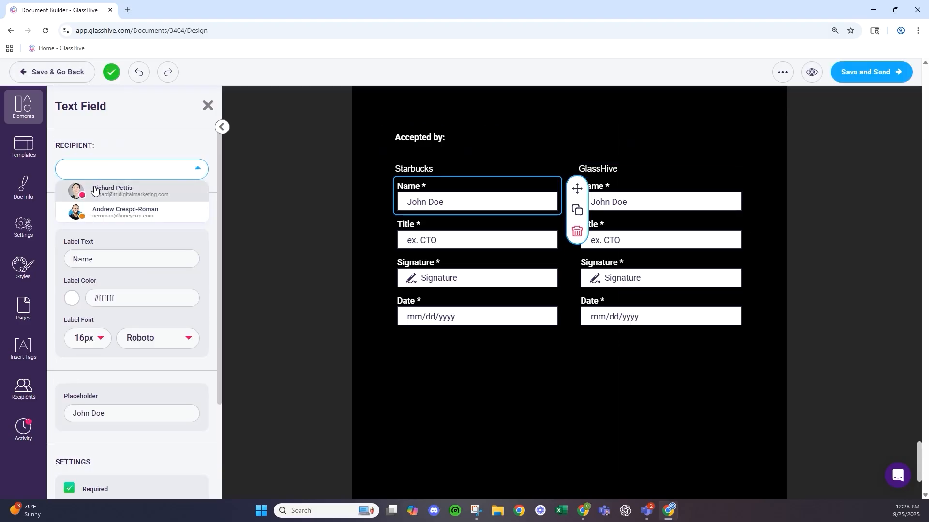
{"action": "left_click", "coordinate": [92, 215]}
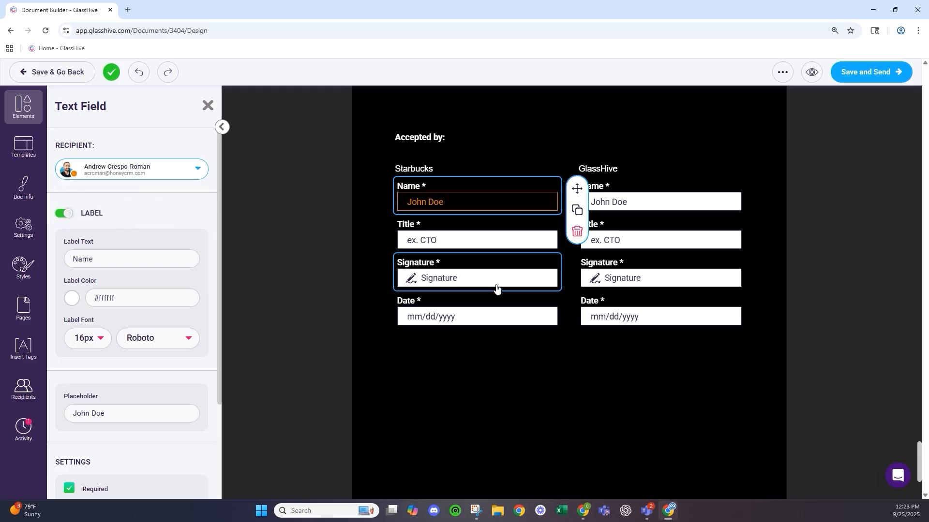
{"action": "left_click", "coordinate": [446, 245]}
{"action": "left_click", "coordinate": [442, 206]}
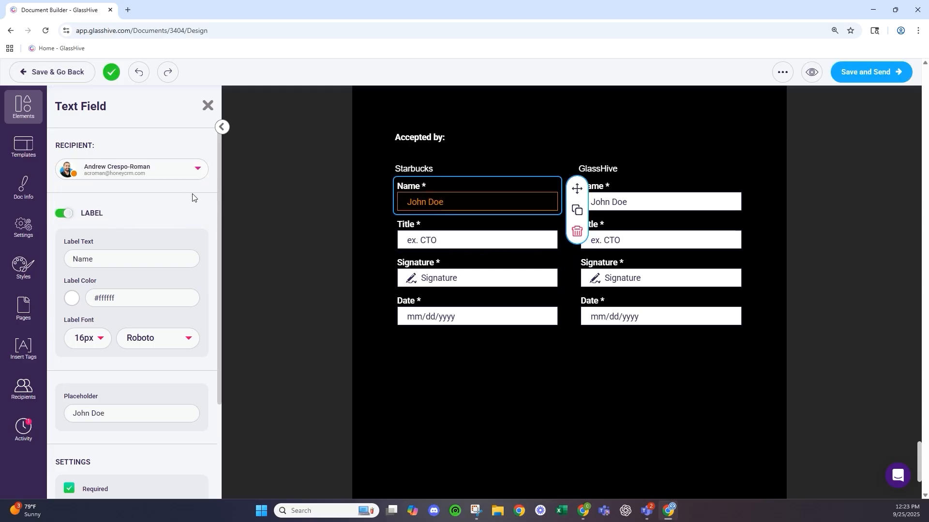
{"action": "left_click", "coordinate": [447, 236]}
{"action": "left_click", "coordinate": [161, 175]}
{"action": "left_click", "coordinate": [116, 210]}
{"action": "left_click", "coordinate": [411, 271]}
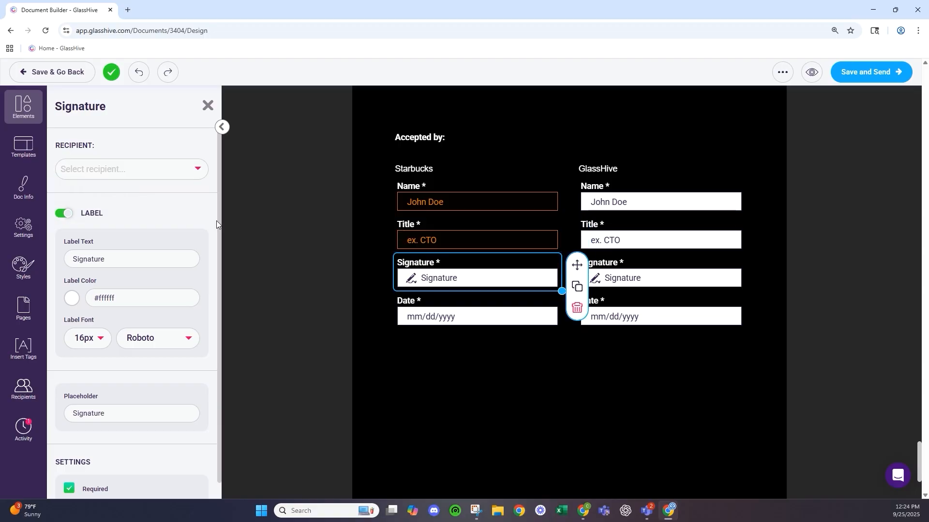
{"action": "left_click", "coordinate": [145, 170]}
{"action": "left_click", "coordinate": [125, 215]}
{"action": "left_click", "coordinate": [436, 317]}
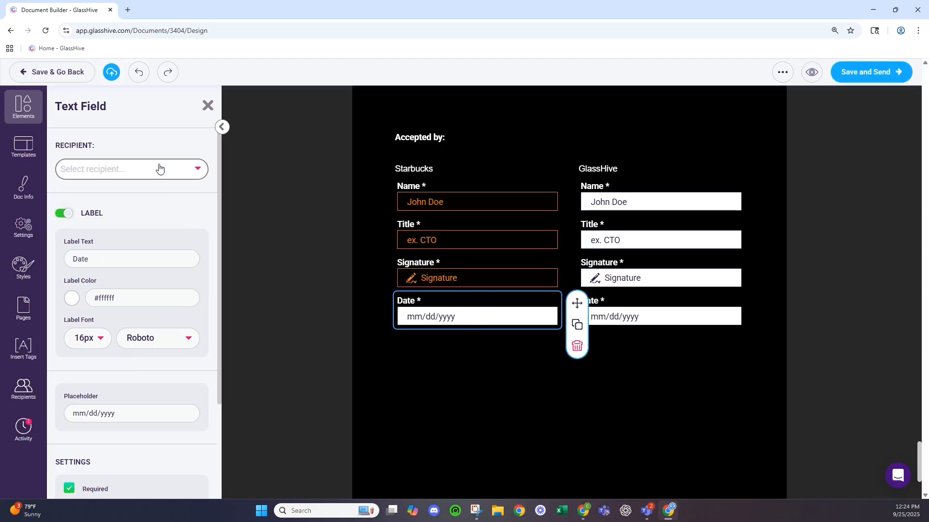
{"action": "left_click", "coordinate": [159, 167]}
{"action": "left_click", "coordinate": [143, 216]}
- Assign the GlassHive-side Name, Title, Signature and Date fields to the GlassHive signer
{"action": "left_click", "coordinate": [650, 194]}
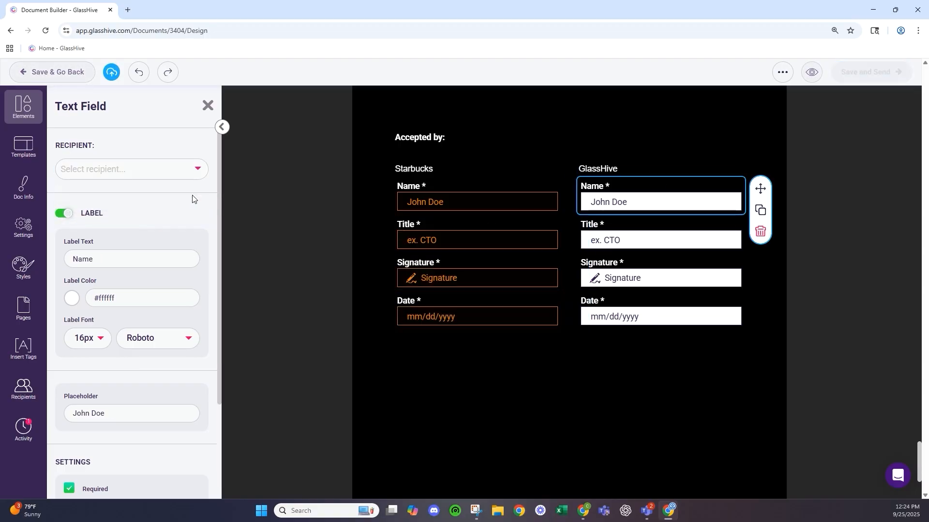
{"action": "left_click", "coordinate": [156, 169]}
{"action": "left_click", "coordinate": [126, 191]}
{"action": "left_click", "coordinate": [605, 223]}
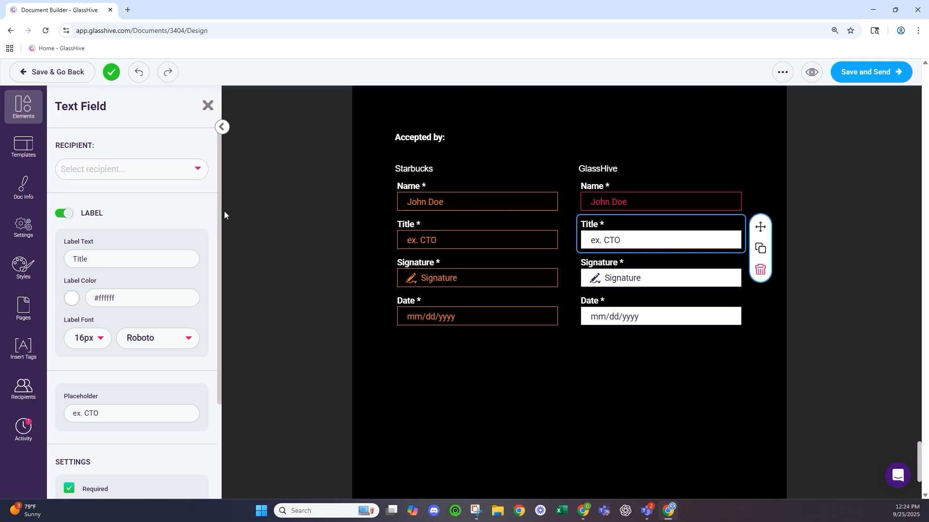
{"action": "left_click", "coordinate": [145, 170]}
{"action": "left_click", "coordinate": [127, 188]}
{"action": "left_click", "coordinate": [611, 277]}
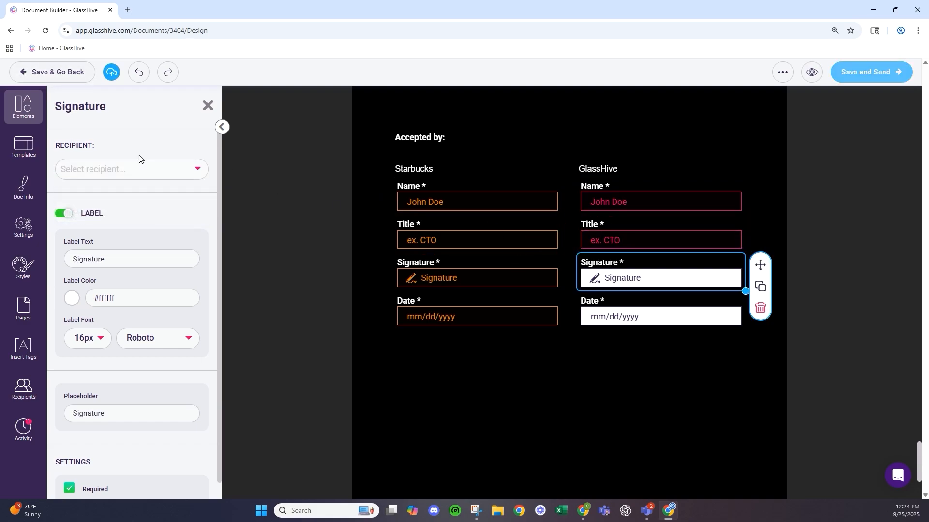
{"action": "left_click", "coordinate": [140, 169]}
{"action": "left_click", "coordinate": [127, 189]}
{"action": "left_click", "coordinate": [674, 315]}
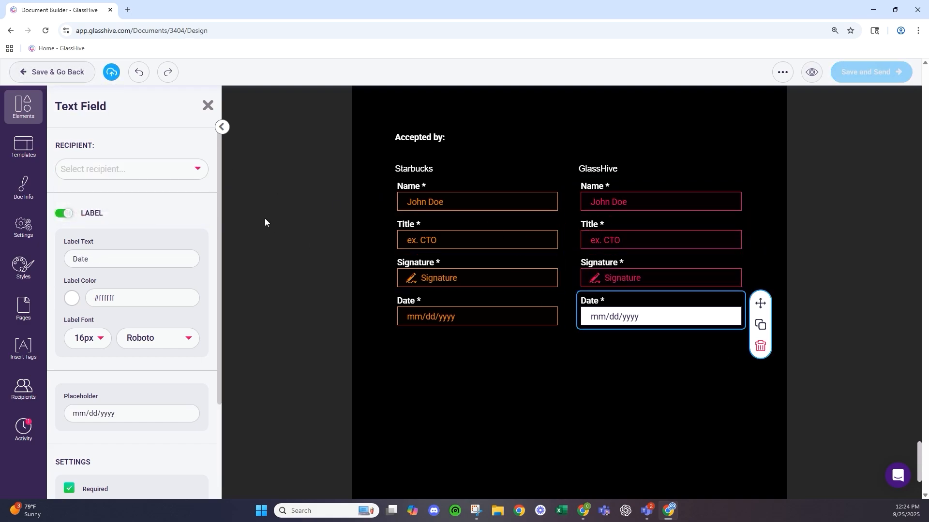
{"action": "left_click", "coordinate": [156, 171]}
{"action": "left_click", "coordinate": [126, 189]}
{"action": "scroll", "coordinate": [164, 400], "scroll_direction": "down", "scroll_amount": 3}
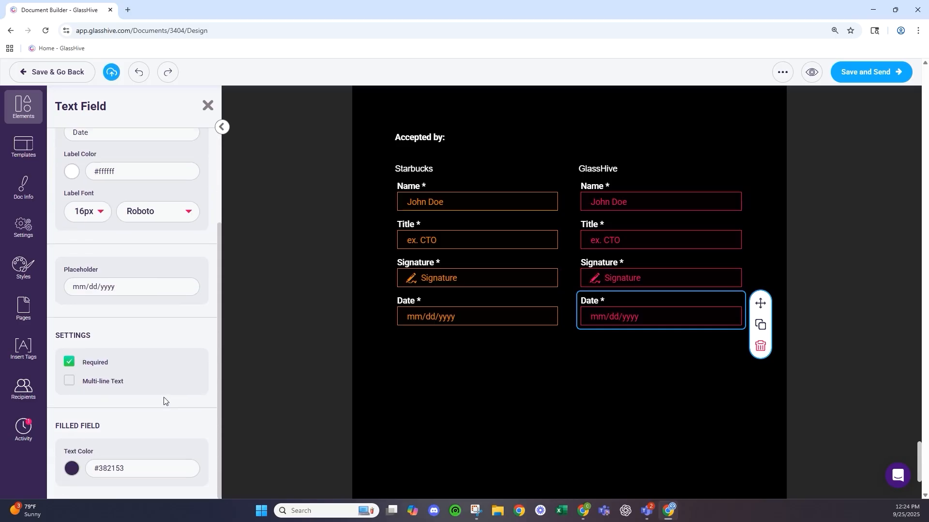
{"action": "scroll", "coordinate": [164, 401], "scroll_direction": "up", "scroll_amount": 3}
- Show the contact, user, document and custom insert tags beside the Accepted by signature block
{"action": "double_click", "coordinate": [320, 253]}
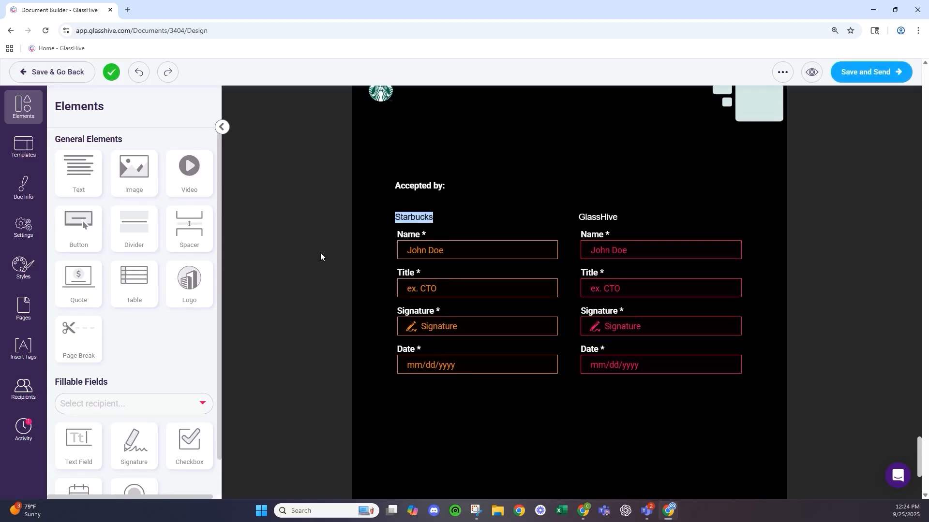
{"action": "left_click", "coordinate": [436, 245]}
{"action": "scroll", "coordinate": [435, 234], "scroll_direction": "up", "scroll_amount": 10}
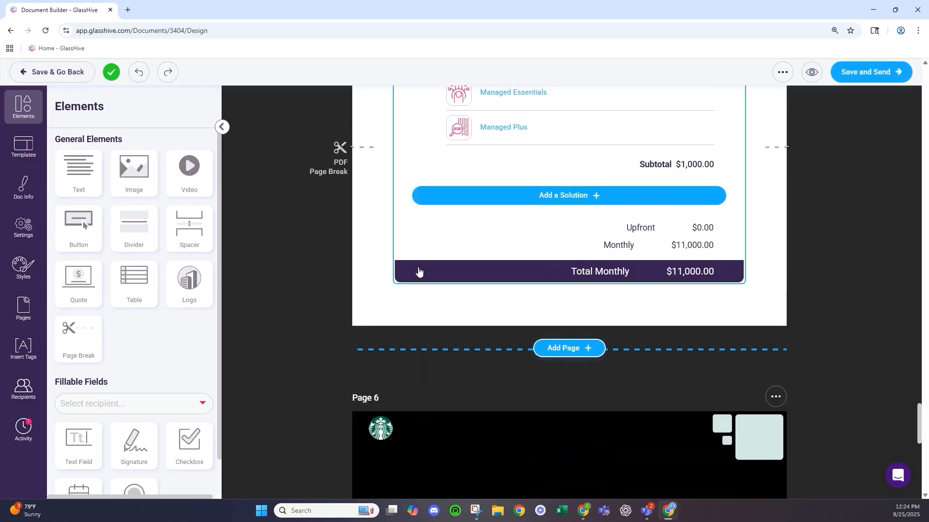
{"action": "scroll", "coordinate": [407, 304], "scroll_direction": "down", "scroll_amount": 1}
{"action": "scroll", "coordinate": [145, 397], "scroll_direction": "down", "scroll_amount": 1}
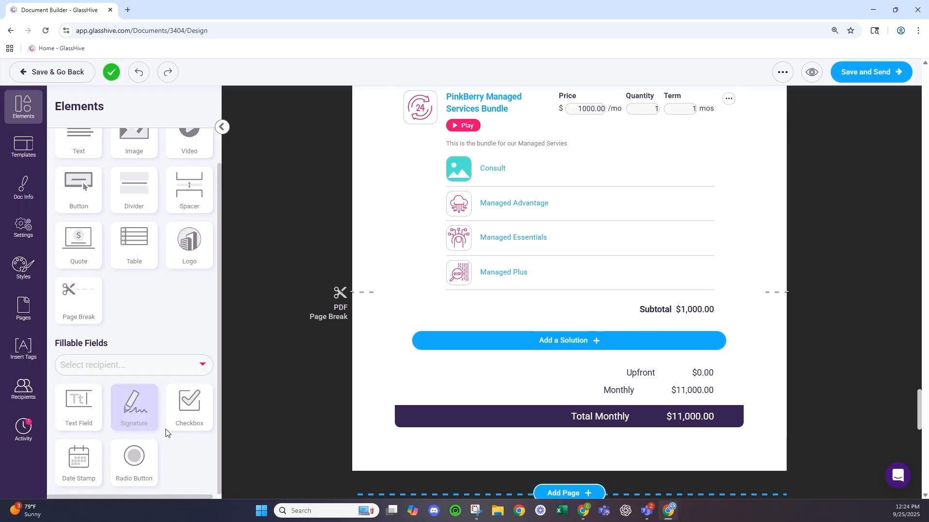
{"action": "left_click", "coordinate": [24, 348]}
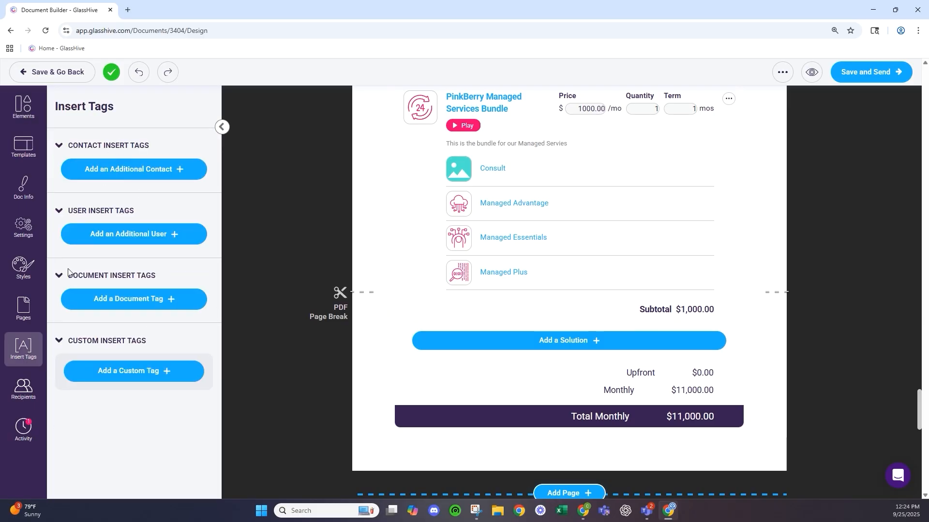
{"action": "scroll", "coordinate": [518, 303], "scroll_direction": "up", "scroll_amount": 15}
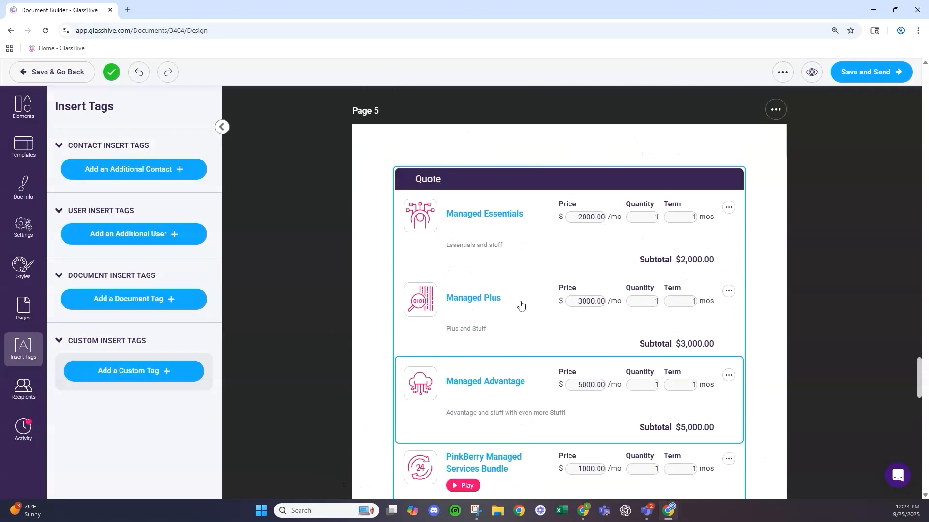
{"action": "scroll", "coordinate": [505, 299], "scroll_direction": "up", "scroll_amount": 4}
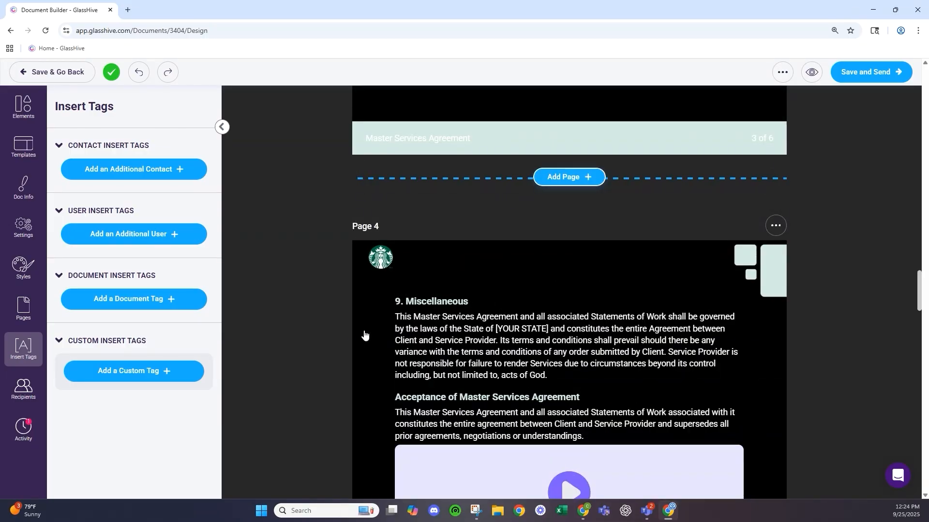
{"action": "scroll", "coordinate": [485, 353], "scroll_direction": "up", "scroll_amount": 10}
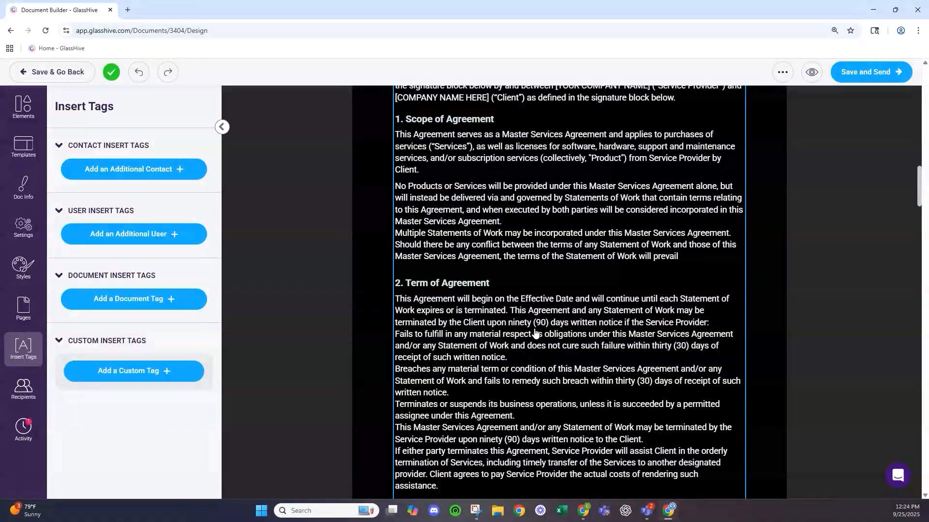
{"action": "scroll", "coordinate": [483, 352], "scroll_direction": "down", "scroll_amount": 20}
{"action": "scroll", "coordinate": [506, 339], "scroll_direction": "down", "scroll_amount": 20}
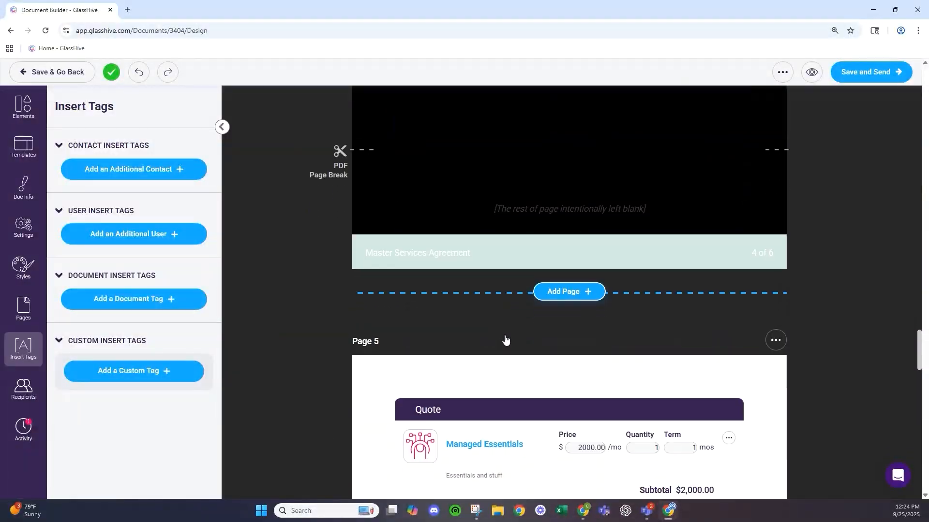
{"action": "scroll", "coordinate": [506, 324], "scroll_direction": "down", "scroll_amount": 2}
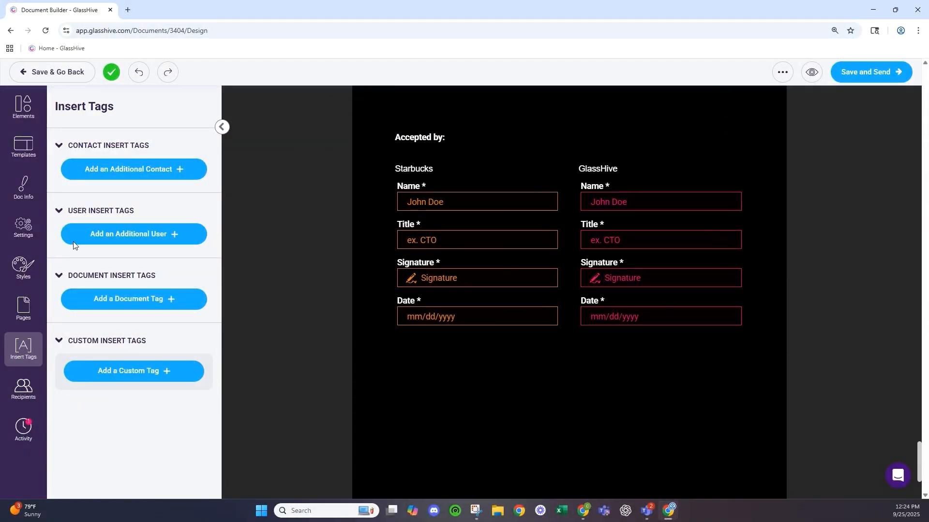
- Enable signing order so the client contact signs first and the salesperson second
{"action": "left_click", "coordinate": [21, 396]}
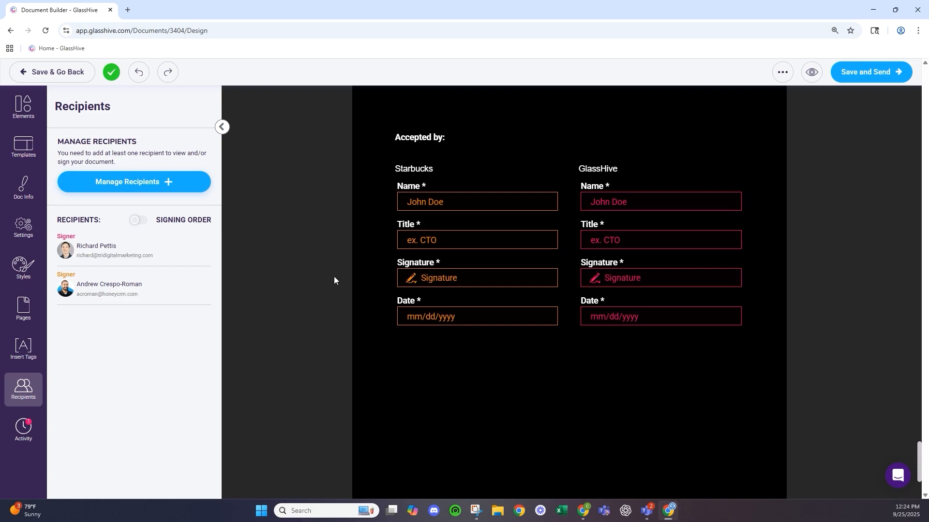
{"action": "left_click", "coordinate": [138, 220]}
{"action": "mouse_move", "coordinate": [58, 247]}
{"action": "left_mouse_down"}
{"action": "mouse_move", "coordinate": [59, 290]}
{"action": "mouse_move", "coordinate": [67, 292]}
{"action": "mouse_move", "coordinate": [78, 285]}
{"action": "mouse_move", "coordinate": [62, 249]}
{"action": "left_mouse_up"}
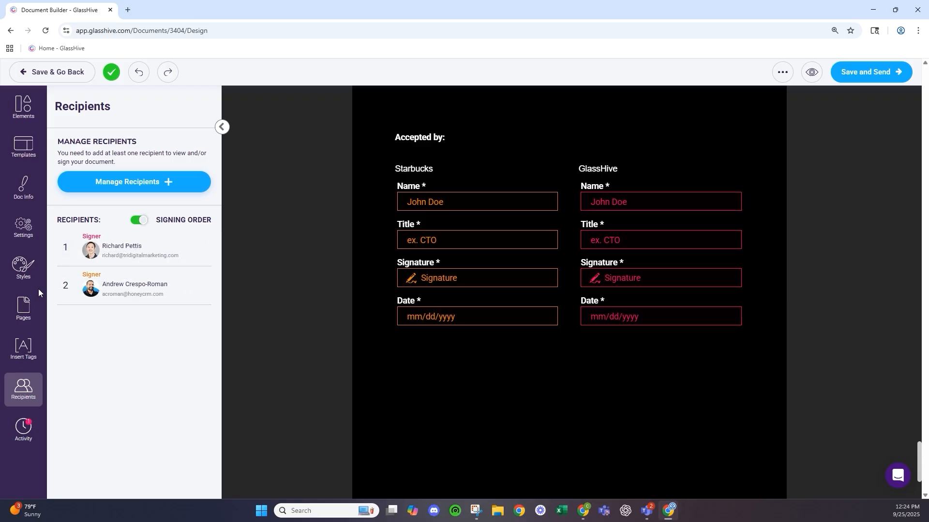
- Back in Elements, drop a trial radio button group under the Starbucks Date field, then delete it
{"action": "left_click", "coordinate": [22, 122]}
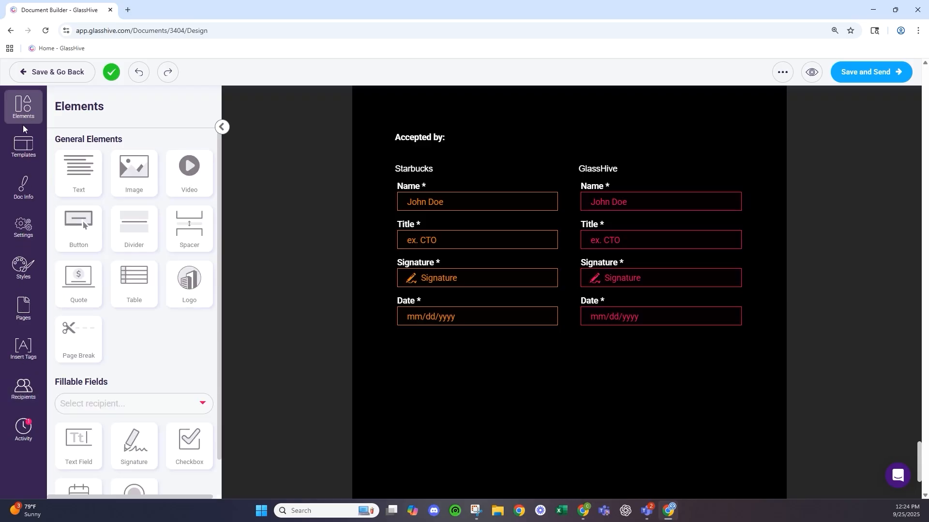
{"action": "scroll", "coordinate": [608, 362], "scroll_direction": "down", "scroll_amount": 1}
{"action": "scroll", "coordinate": [608, 363], "scroll_direction": "up", "scroll_amount": 1}
{"action": "scroll", "coordinate": [104, 383], "scroll_direction": "down", "scroll_amount": 1}
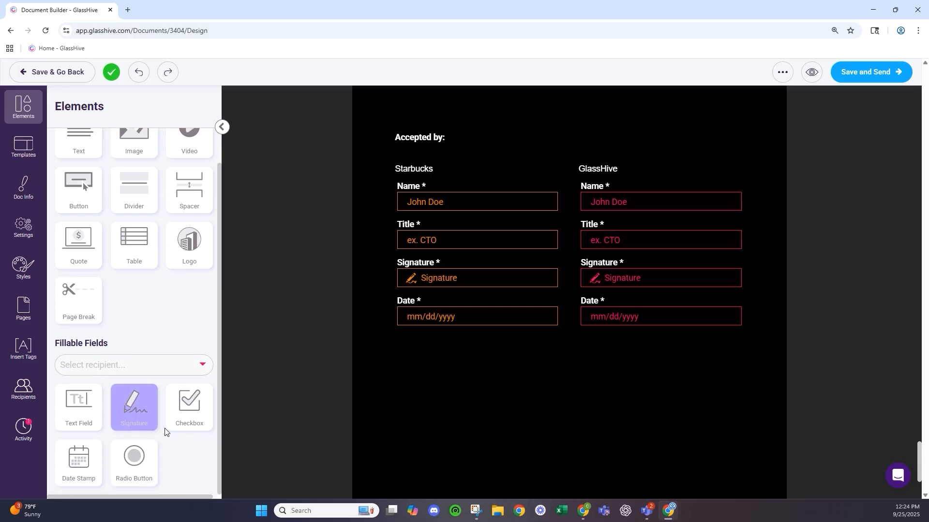
{"action": "left_click_drag", "start_coordinate": [133, 464], "coordinate": [463, 309]}
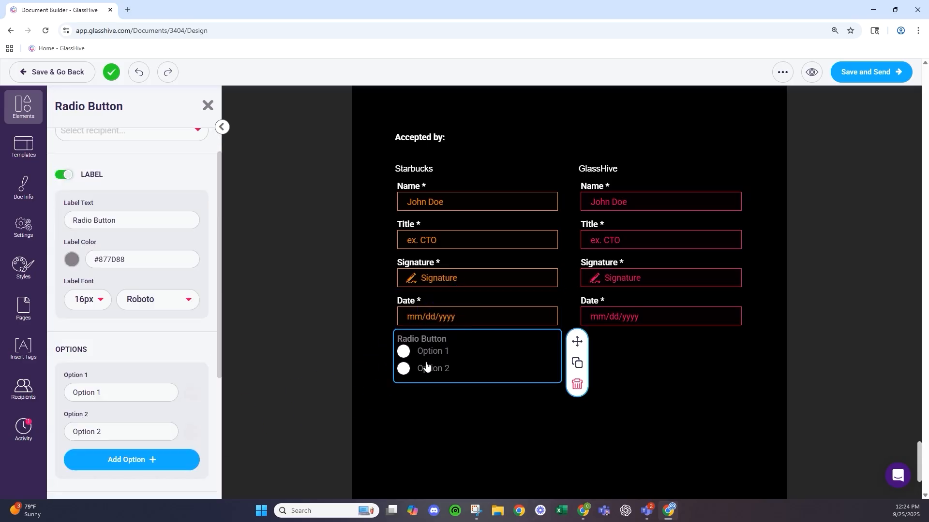
{"action": "left_click", "coordinate": [576, 384]}
{"action": "left_click", "coordinate": [512, 326]}
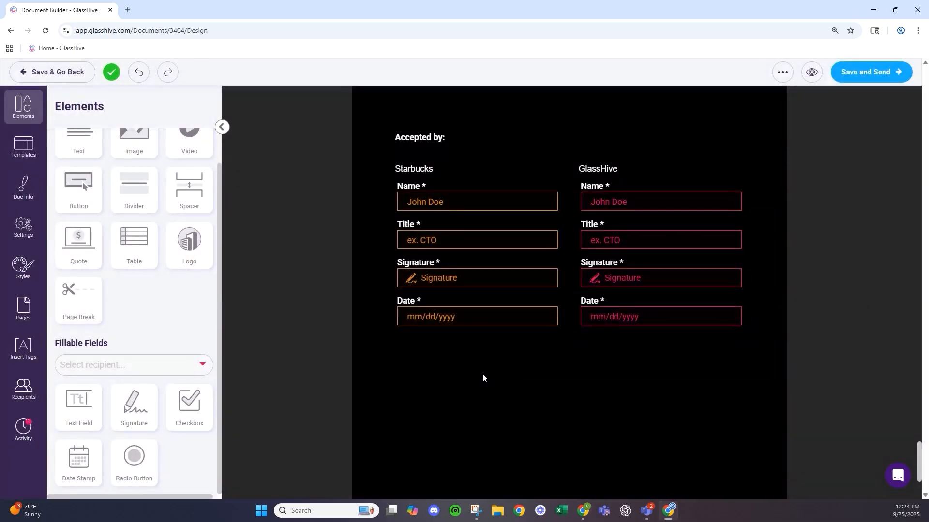
{"action": "scroll", "coordinate": [483, 373], "scroll_direction": "up", "scroll_amount": 3}
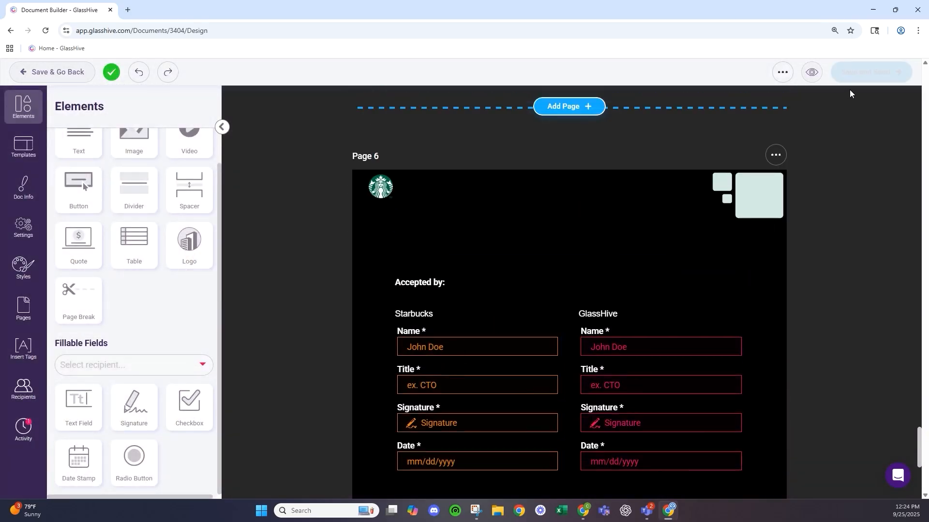
- Save the document, dismiss the saved message, and keep Users as the sender type
{"action": "left_click", "coordinate": [863, 73]}
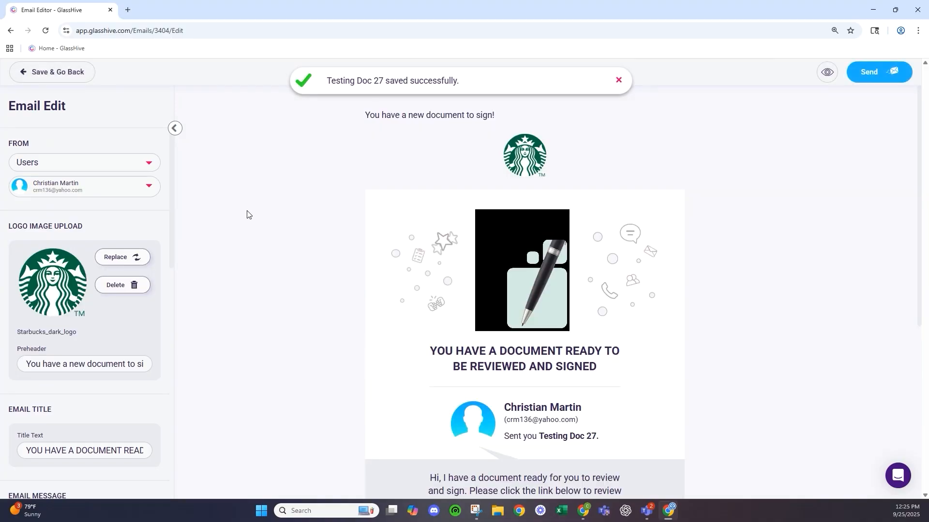
{"action": "left_click", "coordinate": [618, 80]}
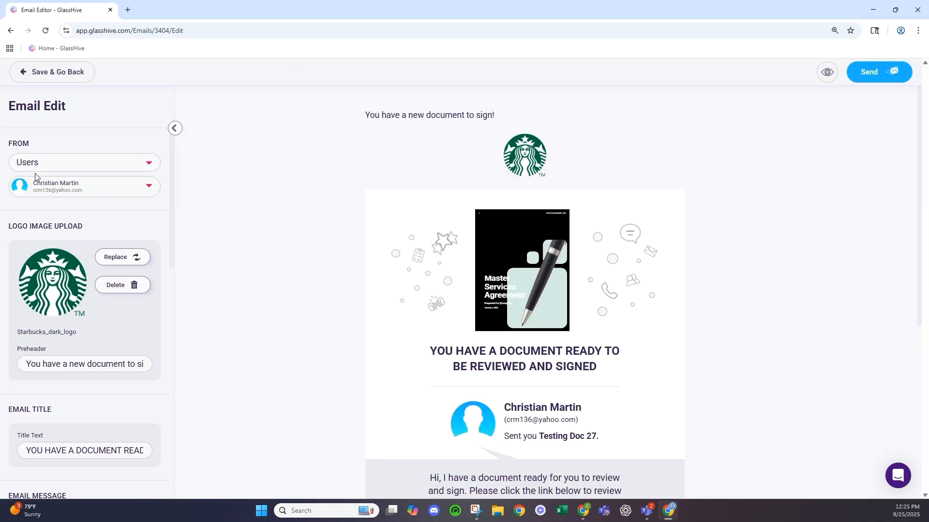
{"action": "left_click", "coordinate": [61, 169]}
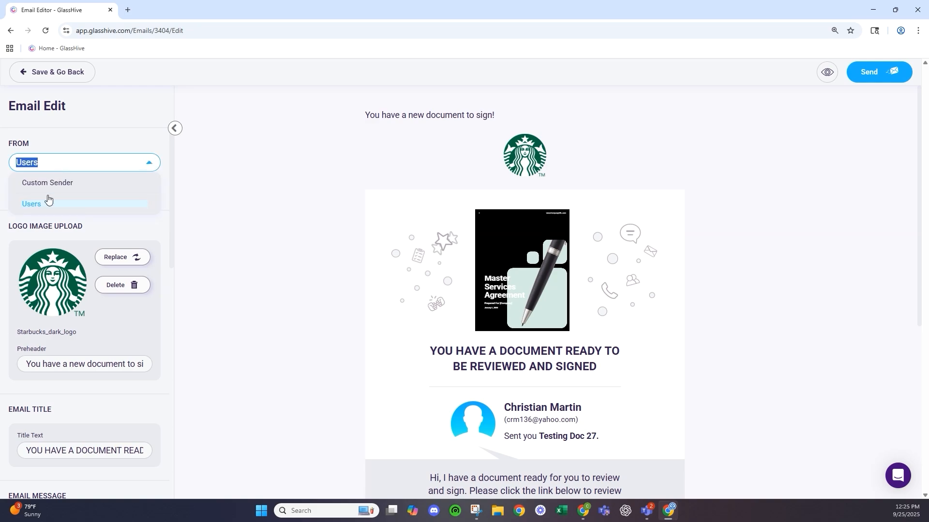
{"action": "left_click", "coordinate": [77, 139]}
- Scroll the signing email editor down to the Button Settings section
{"action": "scroll", "coordinate": [105, 217], "scroll_direction": "down", "scroll_amount": 2}
{"action": "scroll", "coordinate": [104, 216], "scroll_direction": "down", "scroll_amount": 1}
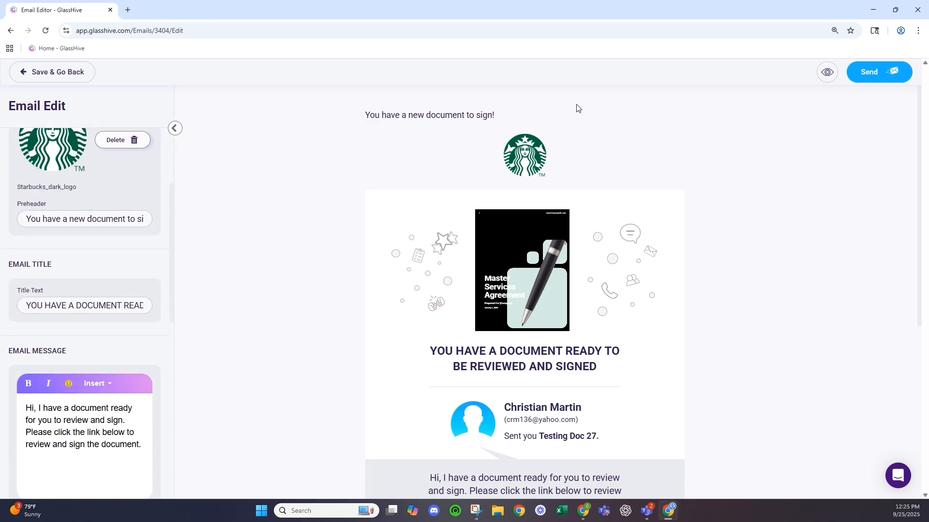
{"action": "scroll", "coordinate": [114, 255], "scroll_direction": "down", "scroll_amount": 5}
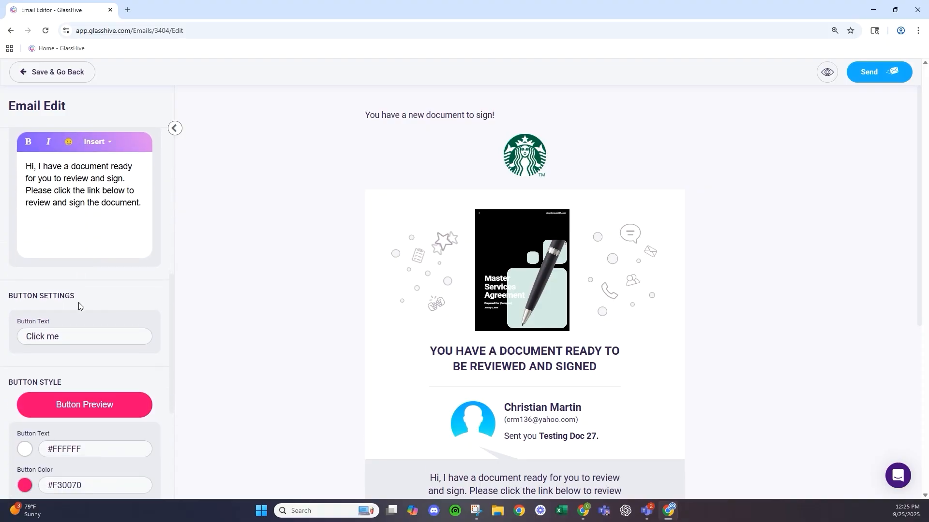
{"action": "scroll", "coordinate": [534, 352], "scroll_direction": "down", "scroll_amount": 3}
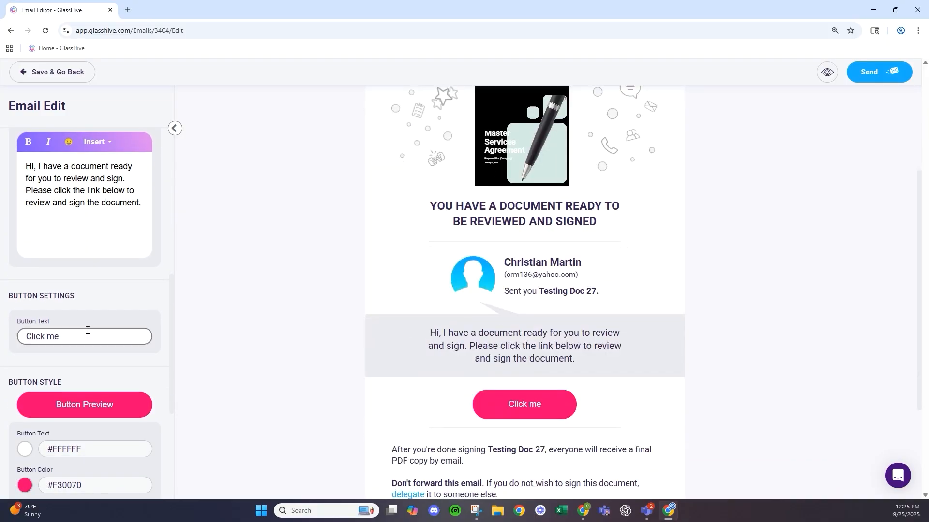
{"action": "scroll", "coordinate": [87, 322], "scroll_direction": "down", "scroll_amount": 5}
- Colour the email's Click me button dark green (#00754a) using the auto-branding swatch
{"action": "left_click", "coordinate": [25, 259]}
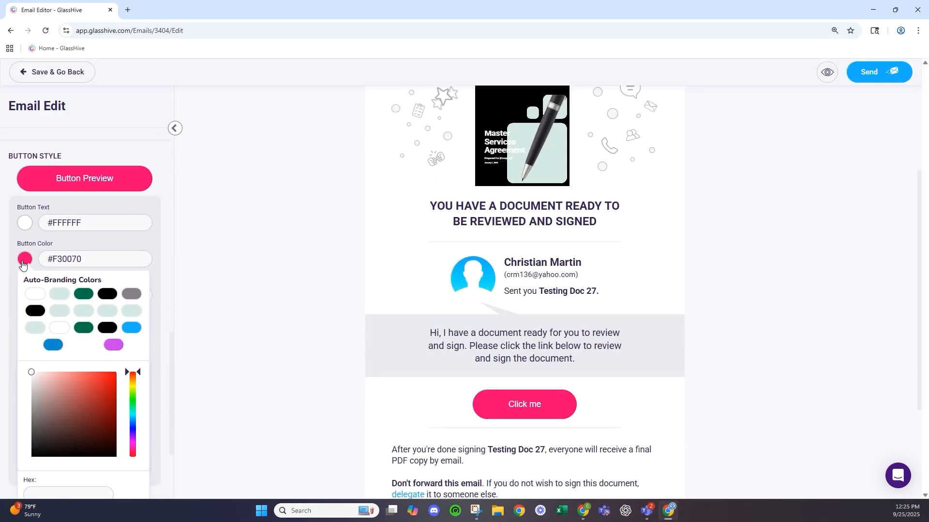
{"action": "left_click", "coordinate": [83, 294]}
{"action": "left_click", "coordinate": [283, 272]}
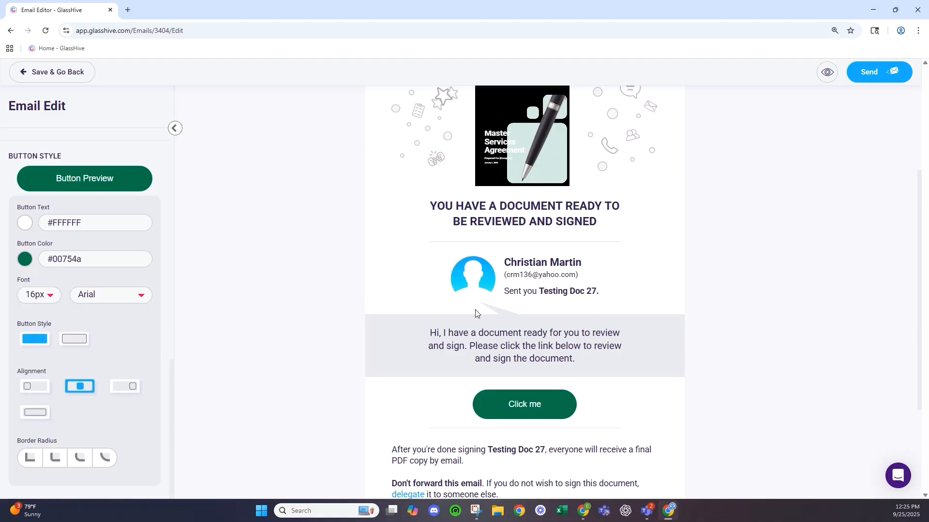
{"action": "scroll", "coordinate": [663, 190], "scroll_direction": "down", "scroll_amount": 3}
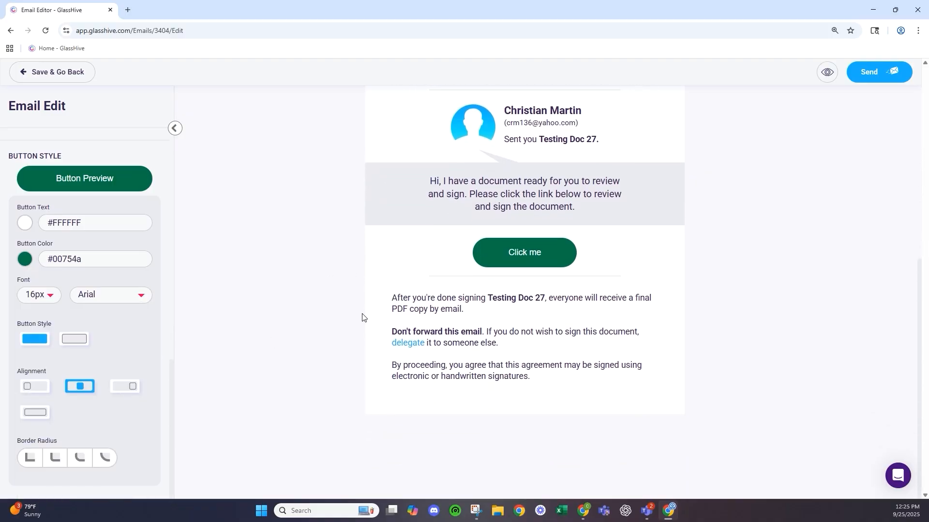
{"action": "right_click", "coordinate": [363, 313]}
{"action": "left_click", "coordinate": [320, 320]}
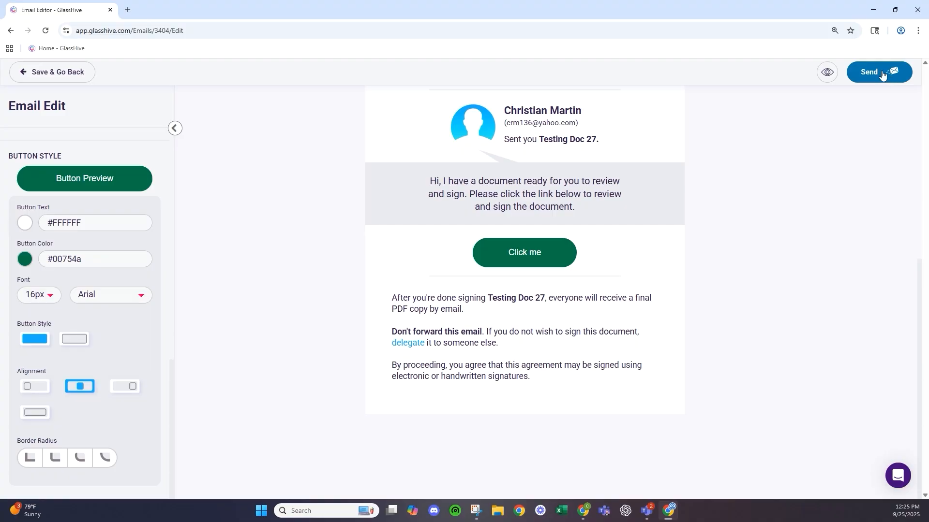
{"action": "scroll", "coordinate": [552, 264], "scroll_direction": "up", "scroll_amount": 2}
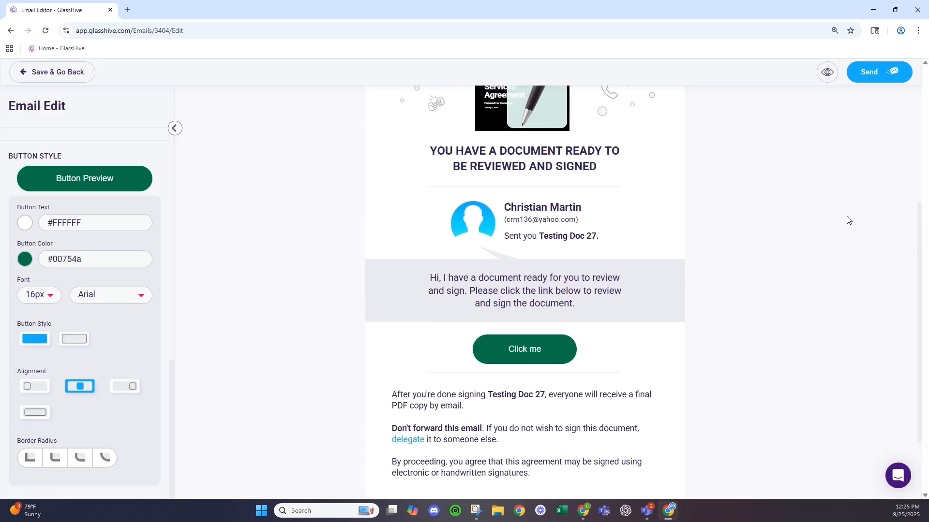
{"action": "scroll", "coordinate": [837, 222], "scroll_direction": "up", "scroll_amount": 4}
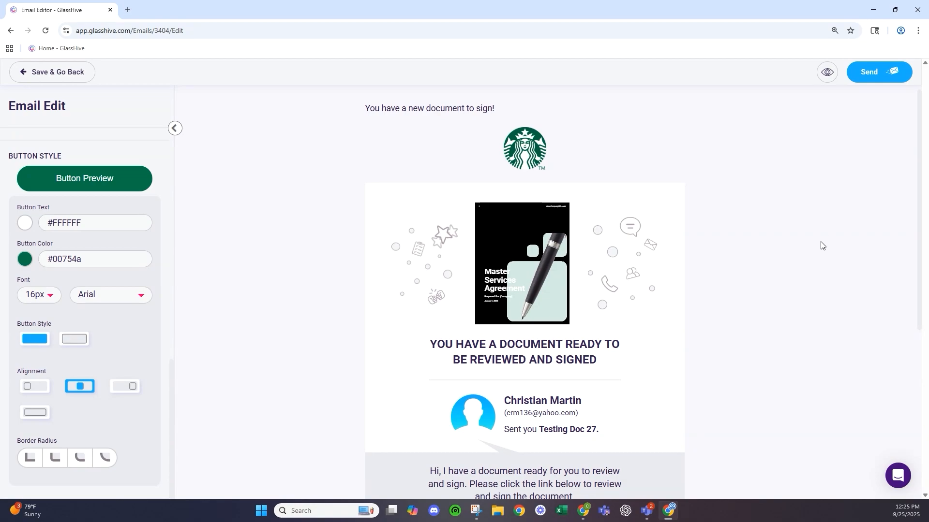
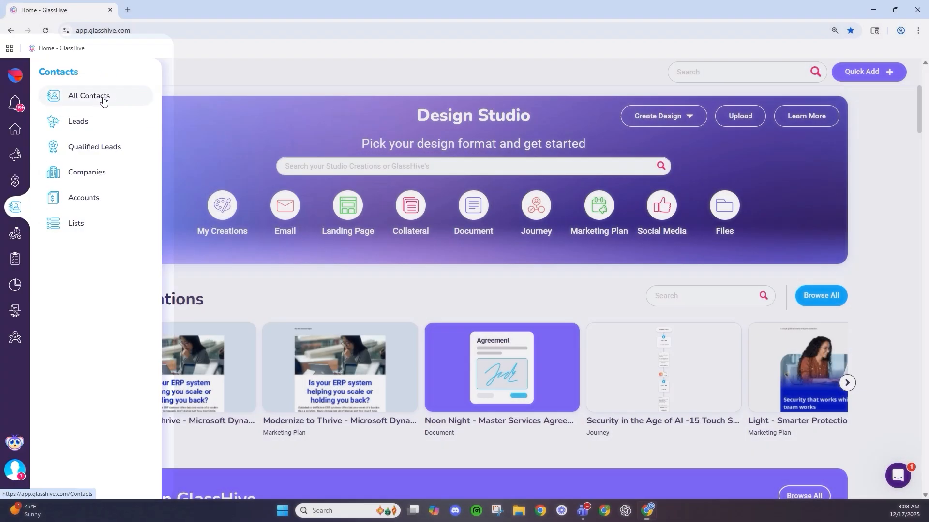
- Show All Contacts, view the first contact's status choices without changing them, and scroll the table sideways
{"action": "left_click", "coordinate": [102, 97]}
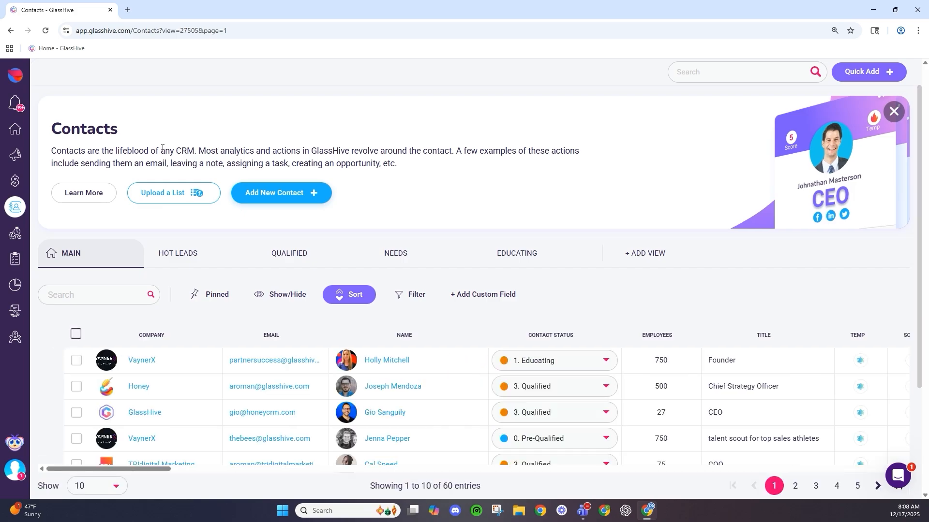
{"action": "scroll", "coordinate": [162, 148], "scroll_direction": "down", "scroll_amount": 3}
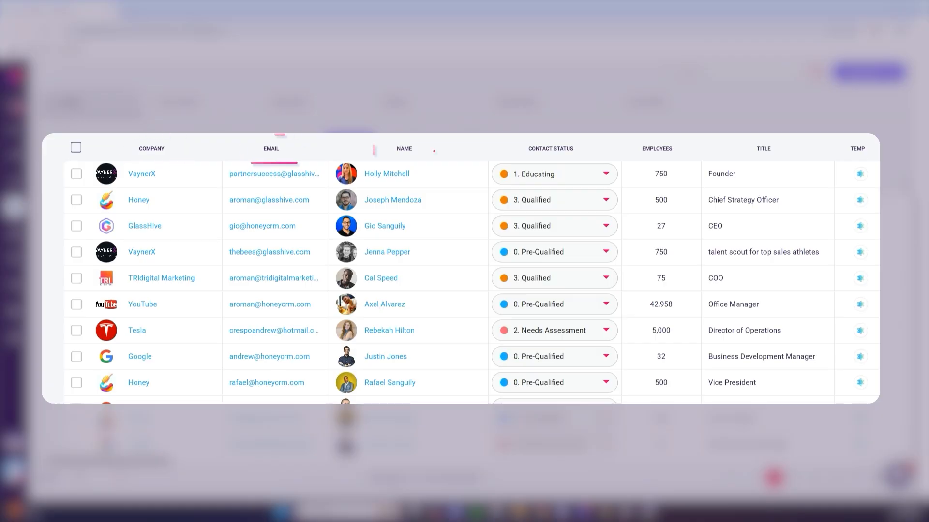
{"action": "left_click", "coordinate": [524, 170]}
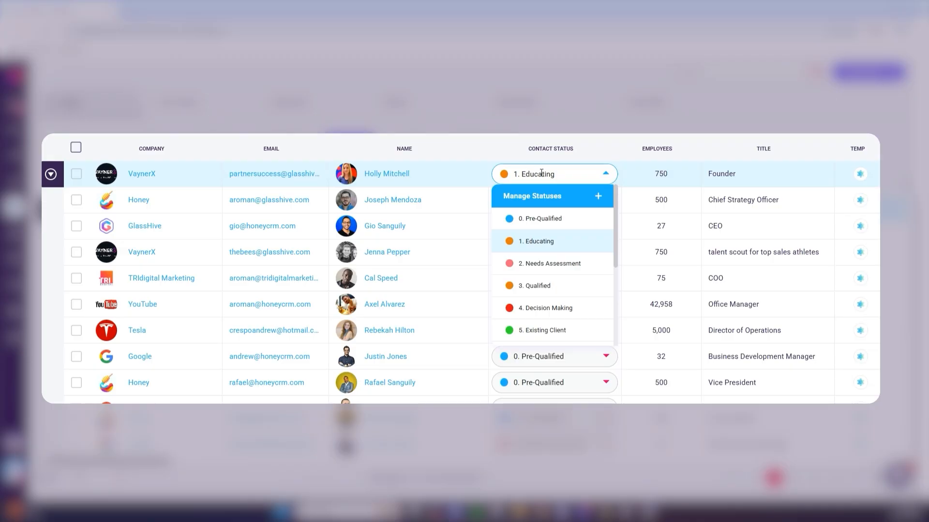
{"action": "left_click", "coordinate": [579, 124]}
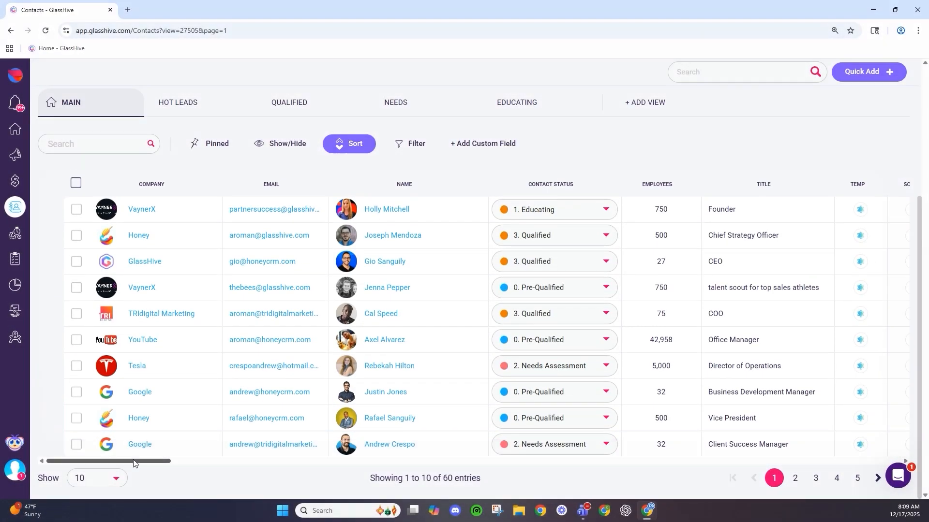
{"action": "left_click_drag", "start_coordinate": [136, 464], "coordinate": [180, 464]}
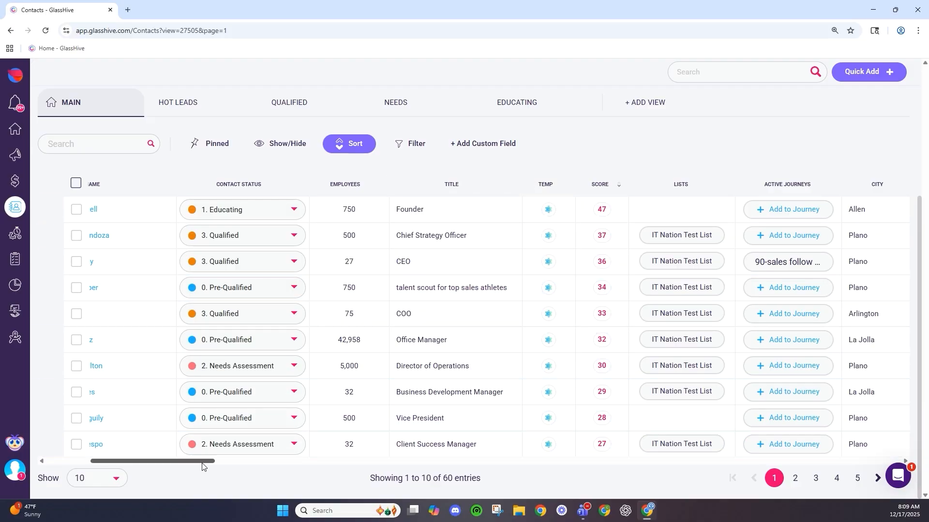
{"action": "left_click_drag", "start_coordinate": [202, 466], "coordinate": [158, 466]}
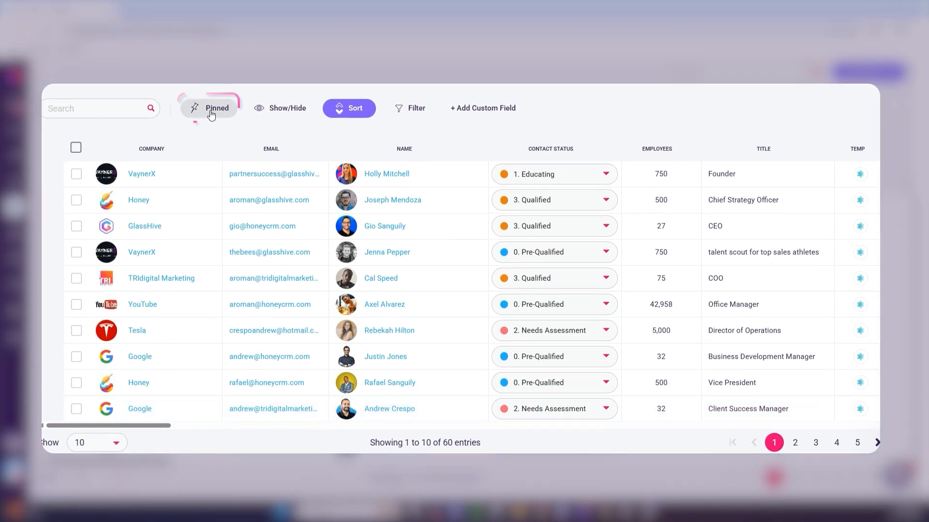
- Check Company and Email in the Pinned column list, then scroll the table sideways
{"action": "left_click", "coordinate": [211, 115]}
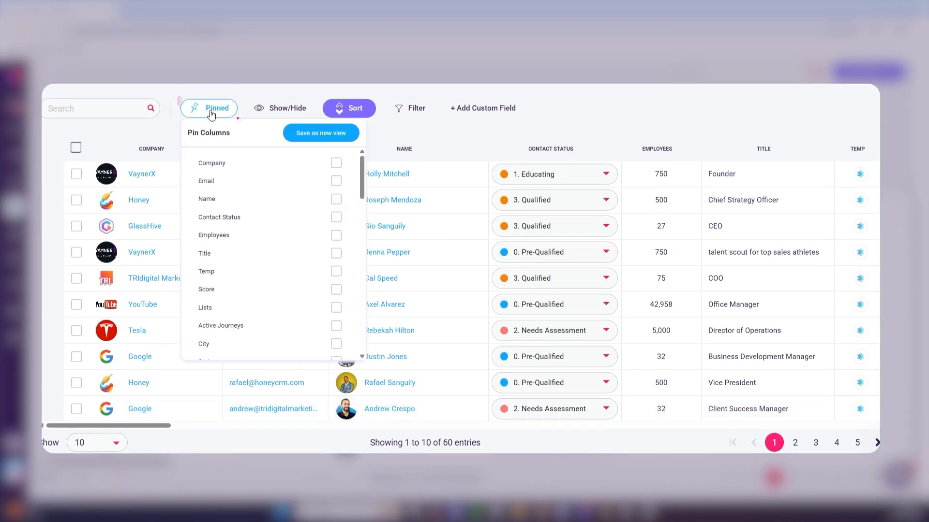
{"action": "left_click", "coordinate": [336, 163]}
{"action": "left_click", "coordinate": [335, 181]}
{"action": "left_click", "coordinate": [552, 115]}
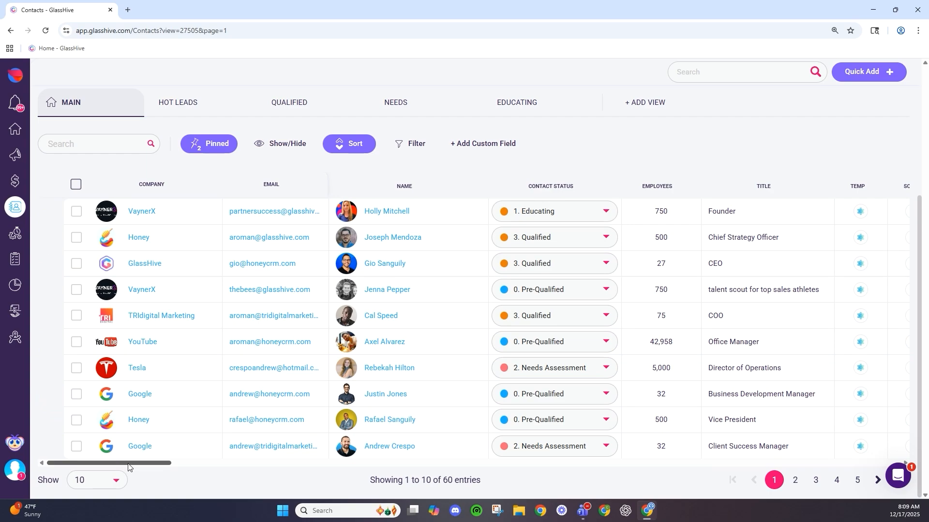
{"action": "left_click_drag", "start_coordinate": [128, 466], "coordinate": [103, 463]}
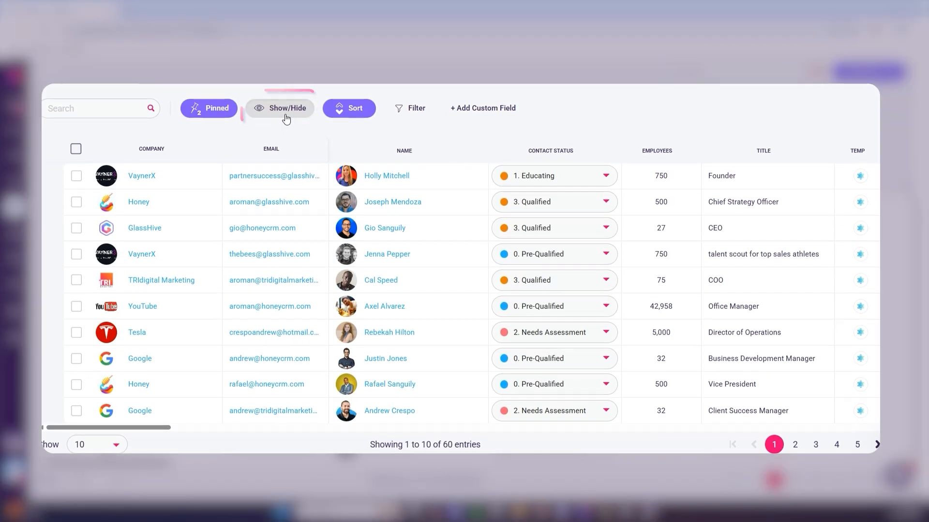
- Switch off the Birthday, Network and Minimum Qualifications toggles in the Show/Hide field list
{"action": "left_click", "coordinate": [286, 117]}
{"action": "scroll", "coordinate": [311, 219], "scroll_direction": "down", "scroll_amount": 5}
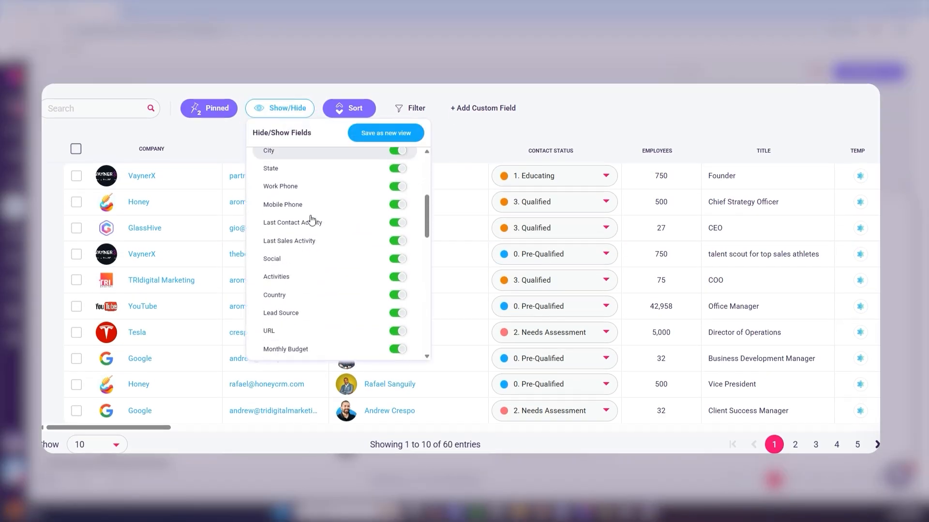
{"action": "scroll", "coordinate": [311, 218], "scroll_direction": "down", "scroll_amount": 2}
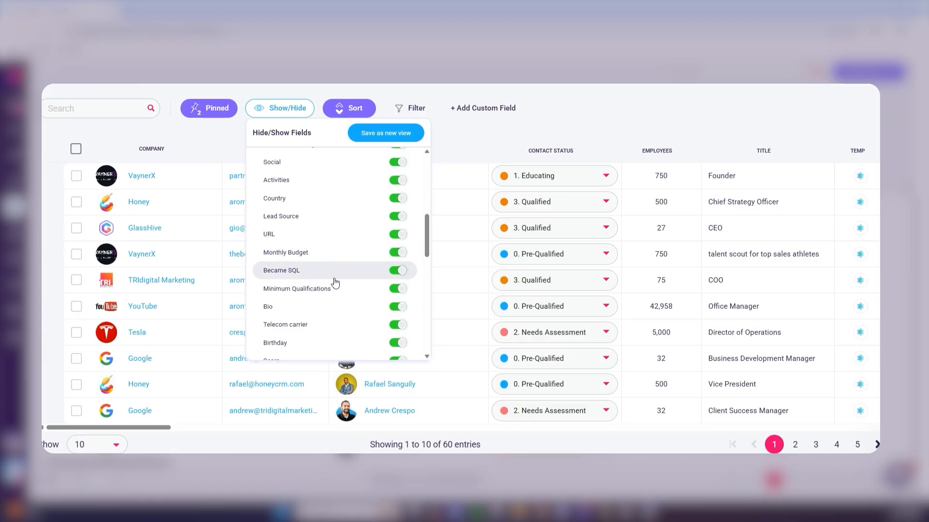
{"action": "scroll", "coordinate": [335, 282], "scroll_direction": "down", "scroll_amount": 1}
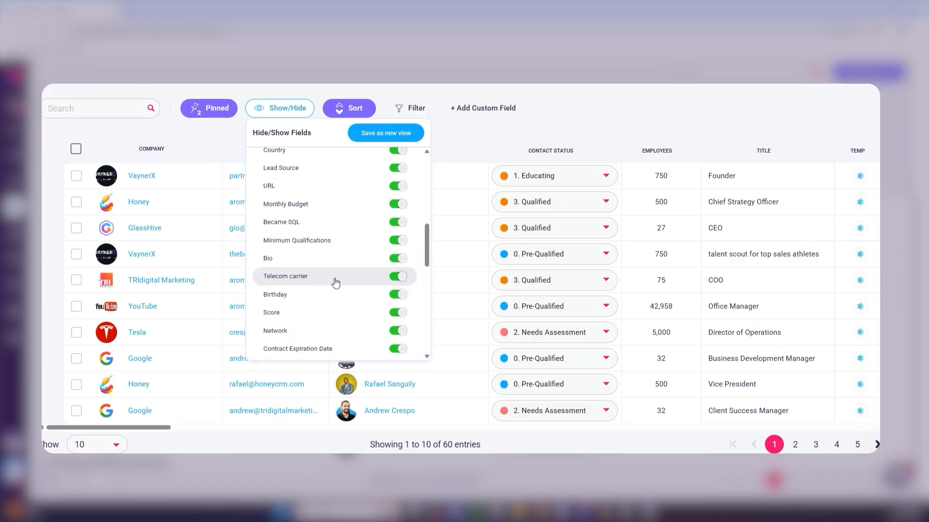
{"action": "left_click", "coordinate": [397, 296]}
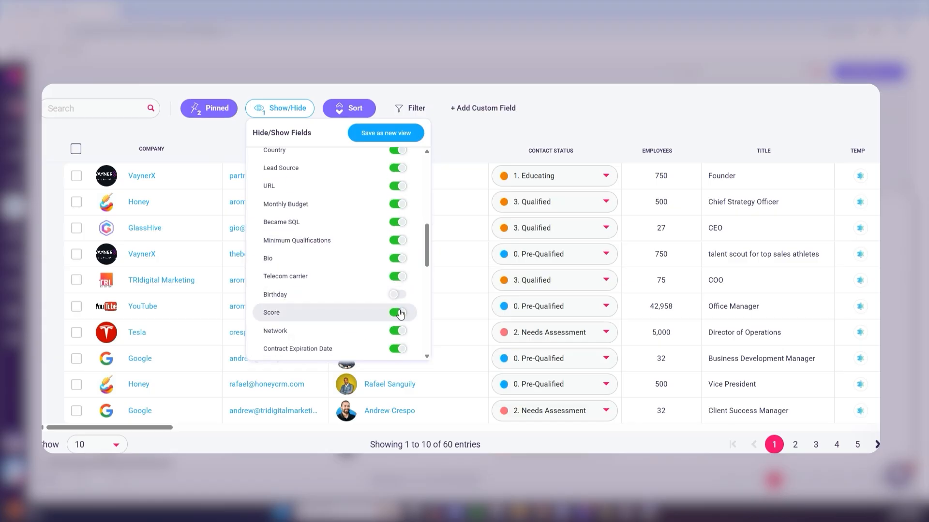
{"action": "left_click", "coordinate": [398, 331]}
{"action": "left_click", "coordinate": [396, 241]}
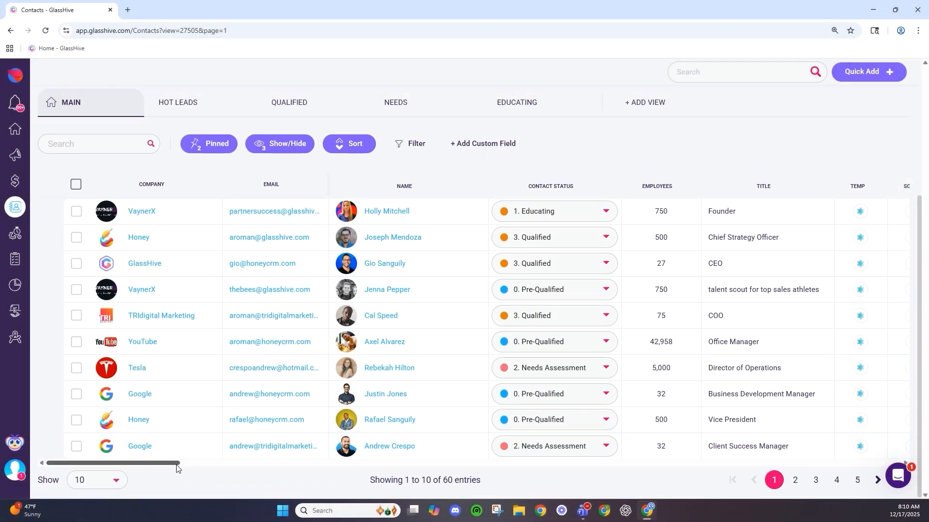
{"action": "left_click_drag", "start_coordinate": [176, 465], "coordinate": [156, 468]}
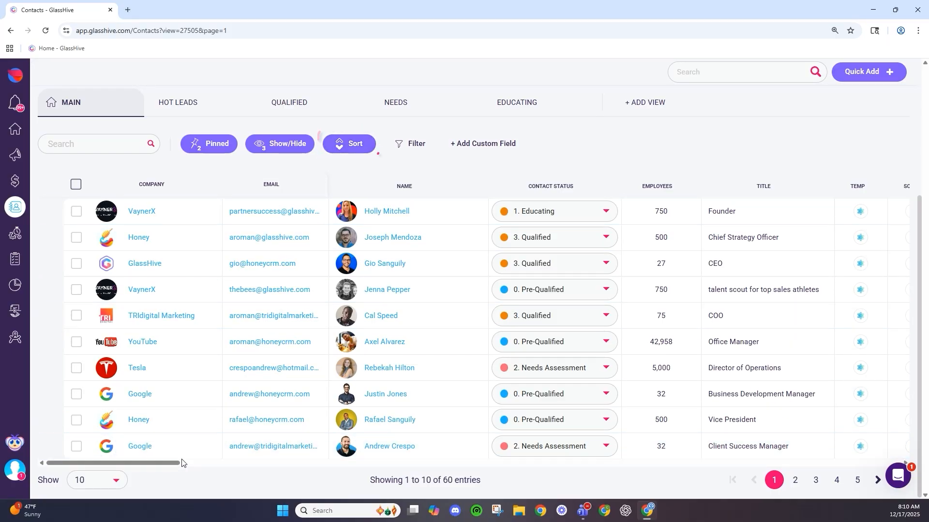
- Scroll the Contacts table sideways to review its columns
{"action": "left_click_drag", "start_coordinate": [182, 463], "coordinate": [202, 464]}
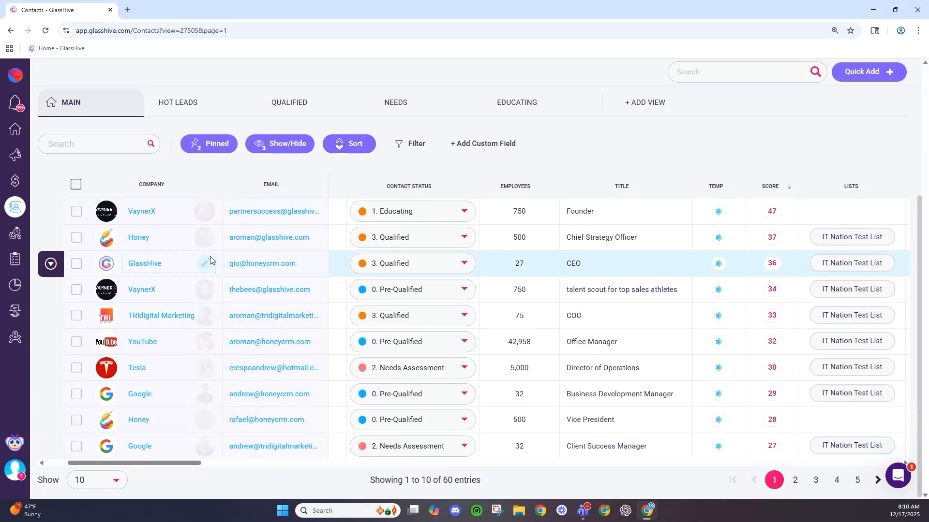
{"action": "left_click_drag", "start_coordinate": [193, 467], "coordinate": [253, 472]}
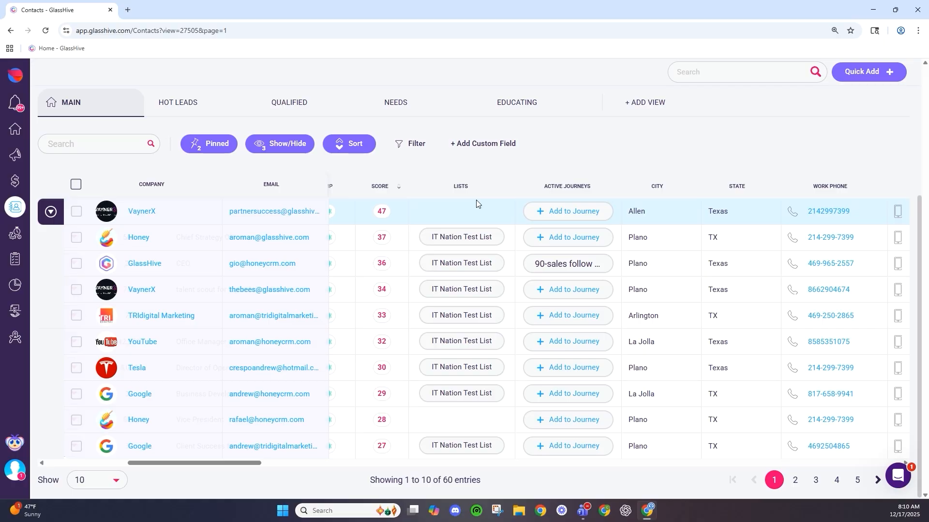
{"action": "scroll", "coordinate": [234, 464], "scroll_direction": "left", "scroll_amount": 3}
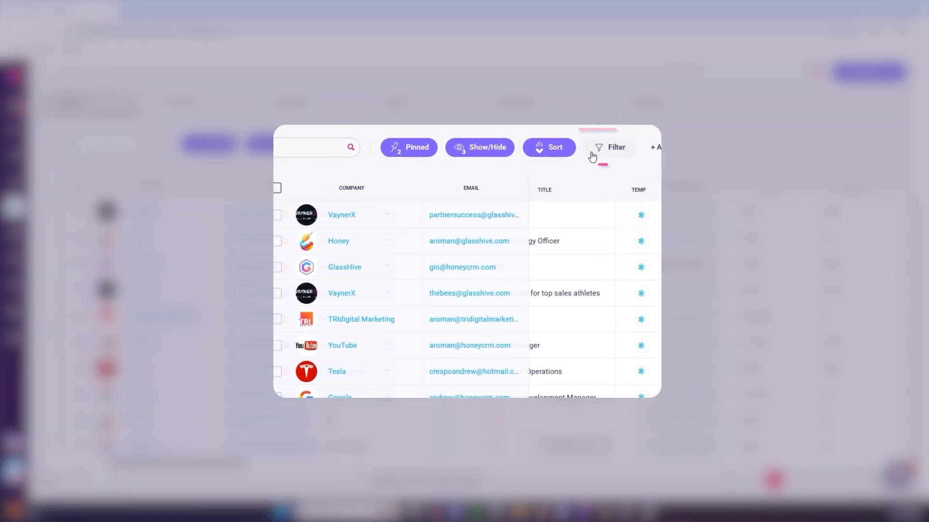
{"action": "left_click", "coordinate": [398, 147]}
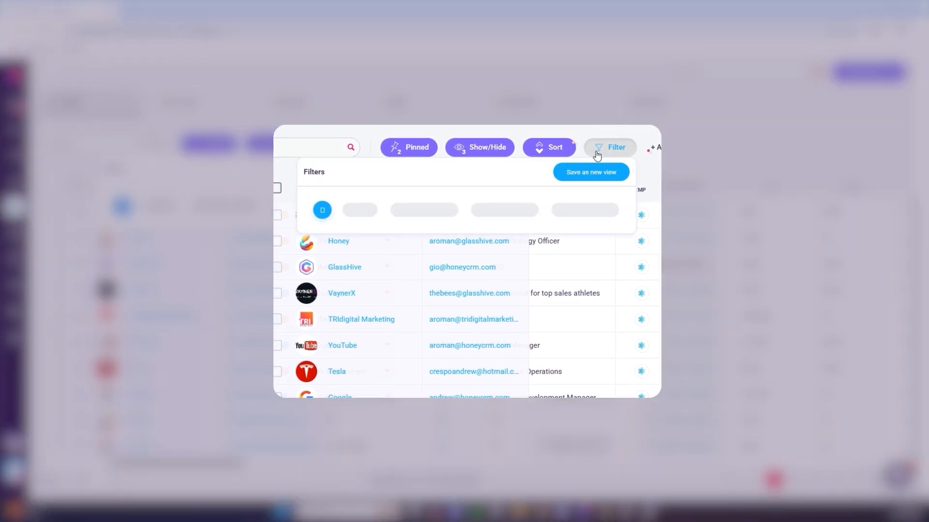
{"action": "left_click", "coordinate": [323, 210]}
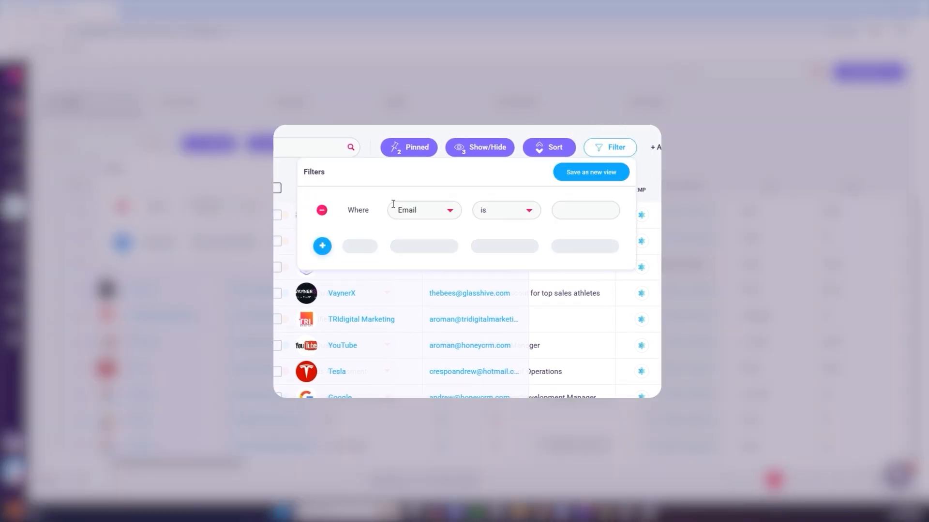
{"action": "left_click", "coordinate": [445, 210]}
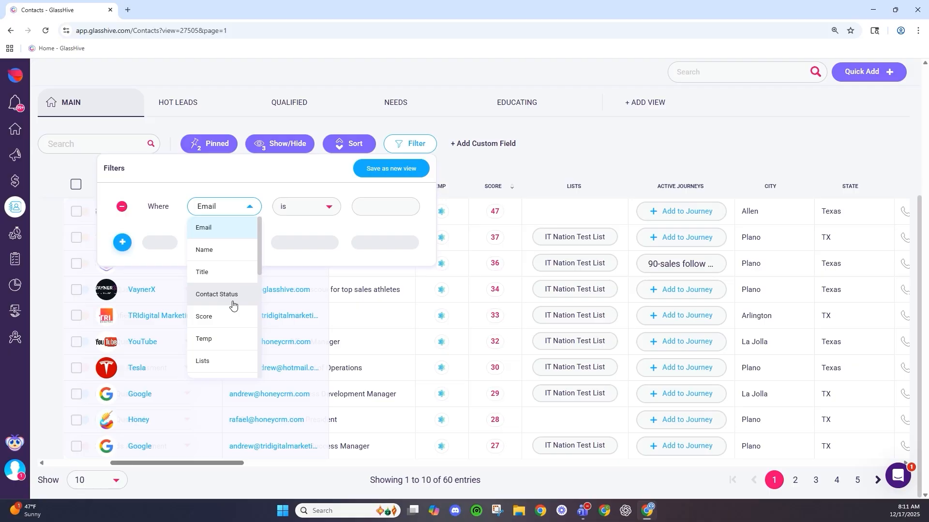
{"action": "left_click", "coordinate": [122, 242]}
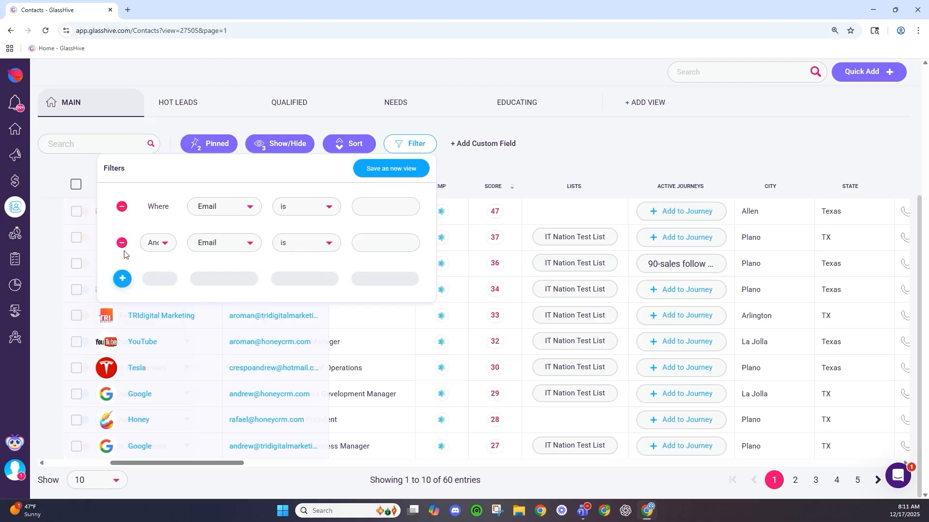
{"action": "left_click", "coordinate": [122, 279]}
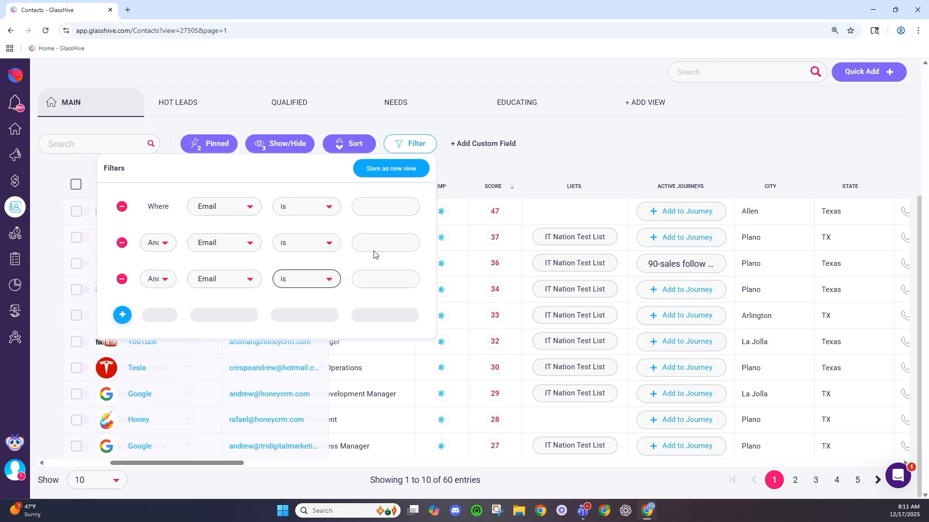
{"action": "left_click", "coordinate": [345, 195]}
{"action": "left_click", "coordinate": [121, 206]}
{"action": "left_click", "coordinate": [122, 207]}
{"action": "left_click", "coordinate": [121, 207]}
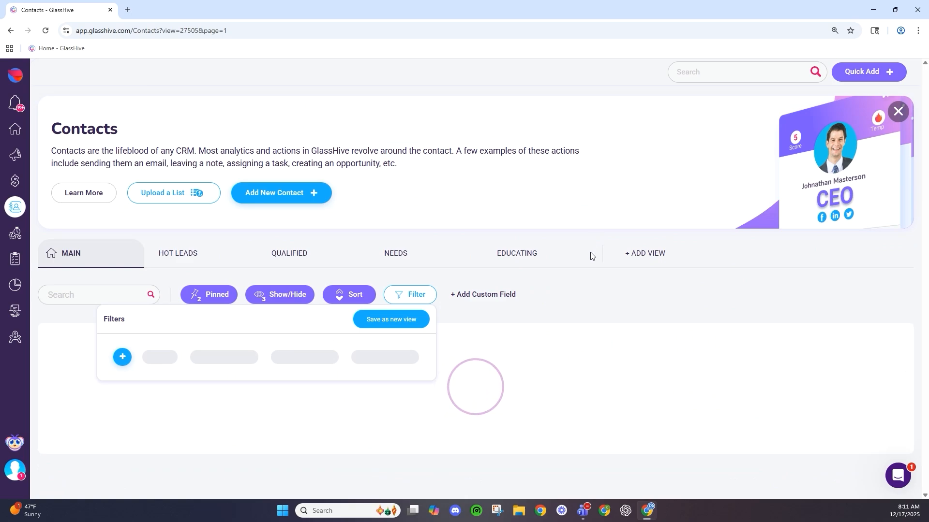
{"action": "left_click", "coordinate": [586, 296]}
{"action": "scroll", "coordinate": [556, 309], "scroll_direction": "down", "scroll_amount": 3}
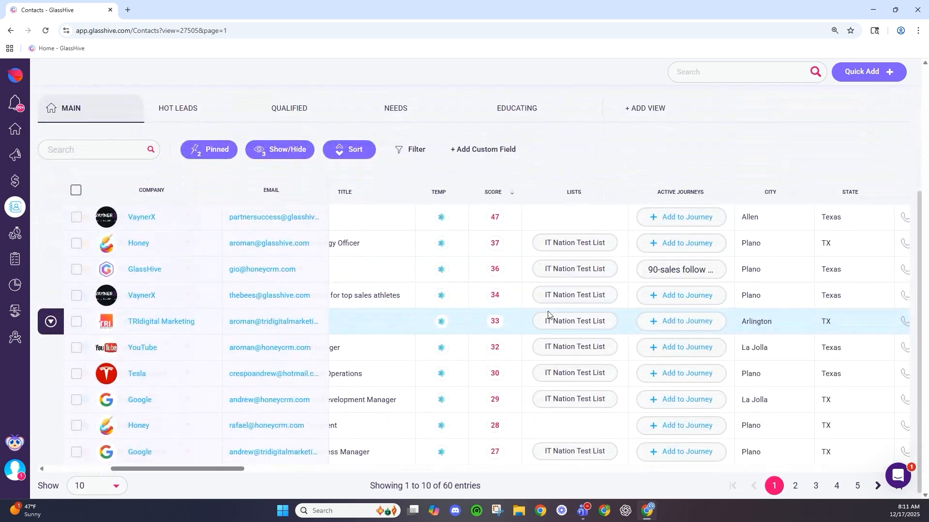
{"action": "left_click_drag", "start_coordinate": [206, 469], "coordinate": [143, 470]}
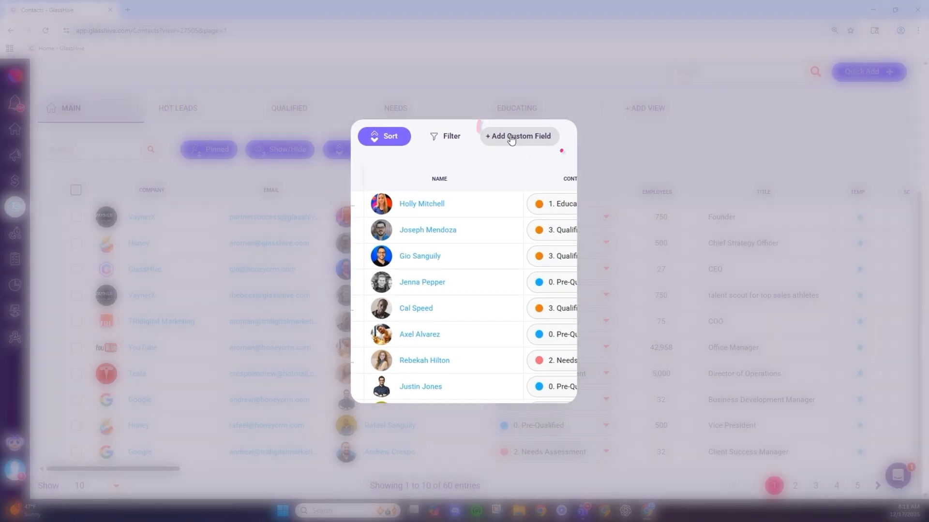
{"action": "left_click", "coordinate": [513, 139]}
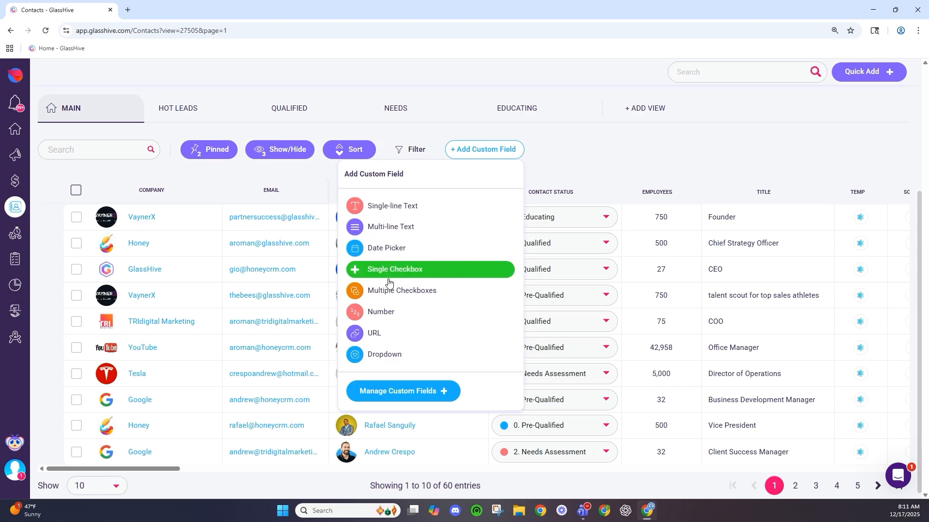
{"action": "left_click", "coordinate": [620, 166]}
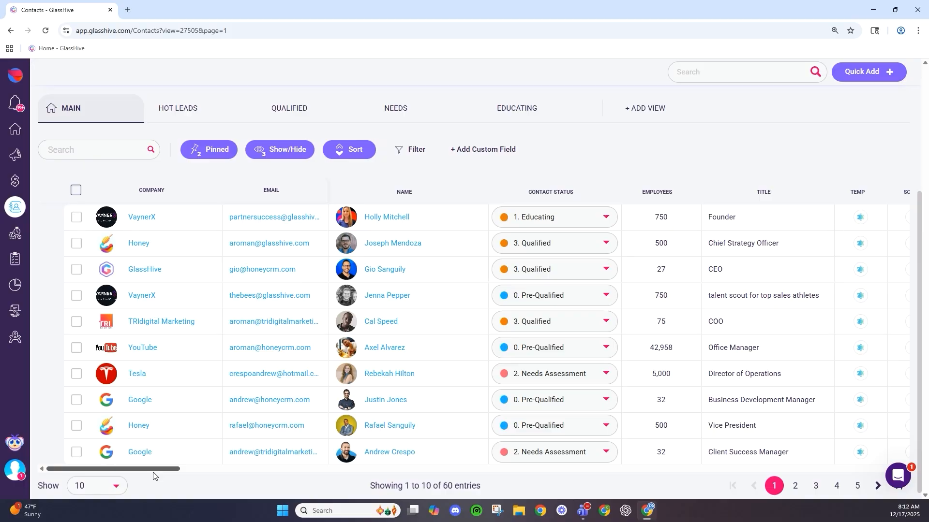
- Switch to the Hot Leads view and scroll through its 10 entries
{"action": "left_click", "coordinate": [198, 114]}
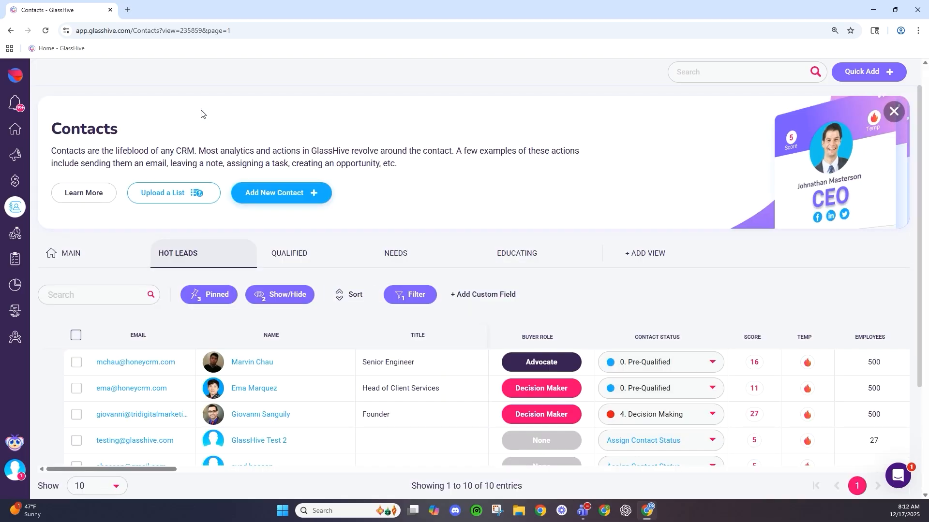
{"action": "scroll", "coordinate": [323, 131], "scroll_direction": "down", "scroll_amount": 3}
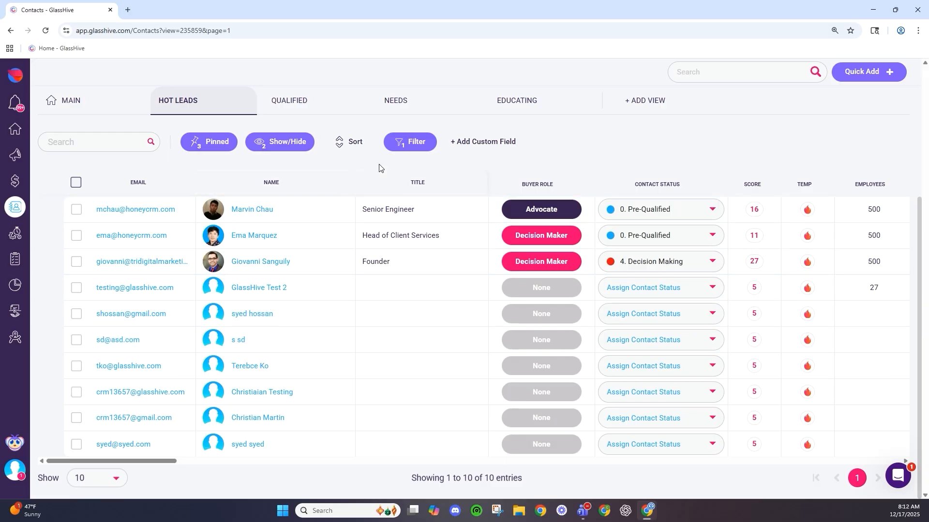
{"action": "scroll", "coordinate": [164, 176], "scroll_direction": "up", "scroll_amount": 1}
{"action": "scroll", "coordinate": [177, 162], "scroll_direction": "down", "scroll_amount": 1}
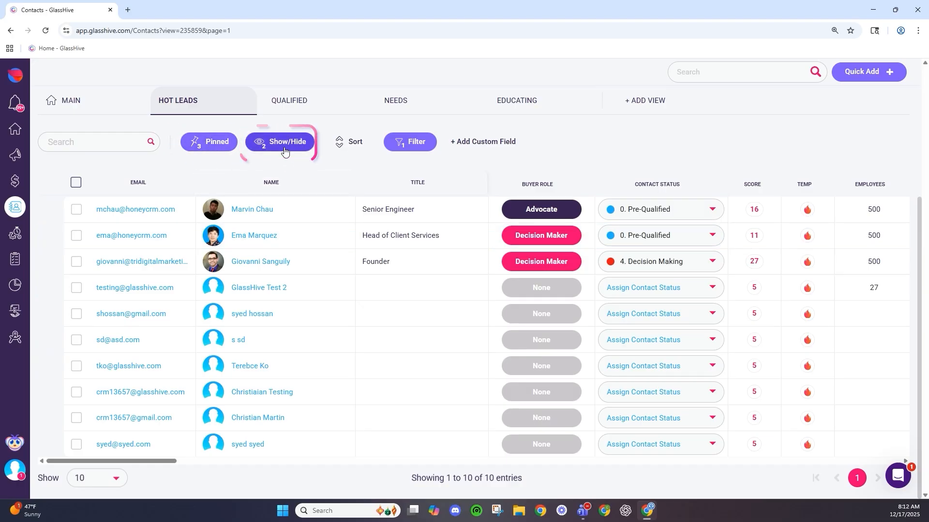
- Review the Hot Leads filter conditions, scroll the table right, then switch to the Qualified view
{"action": "left_click", "coordinate": [419, 141]}
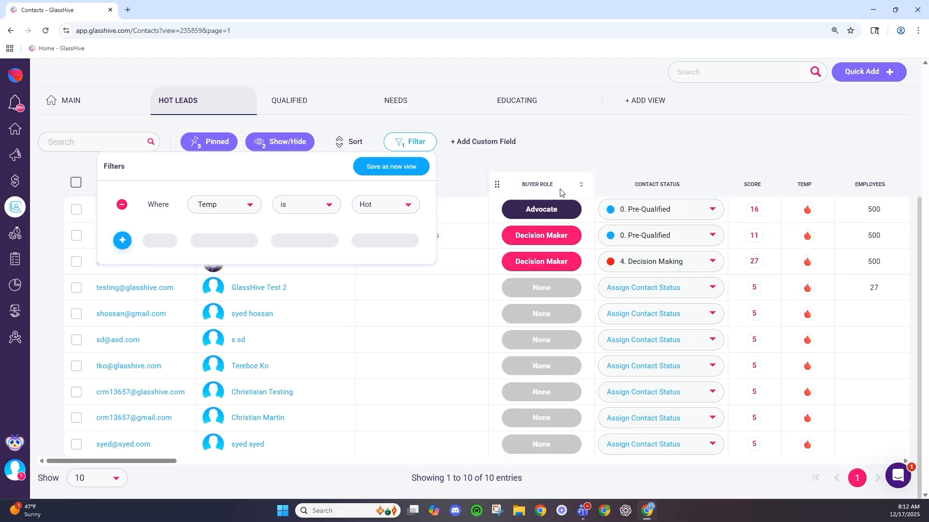
{"action": "left_click", "coordinate": [584, 192]}
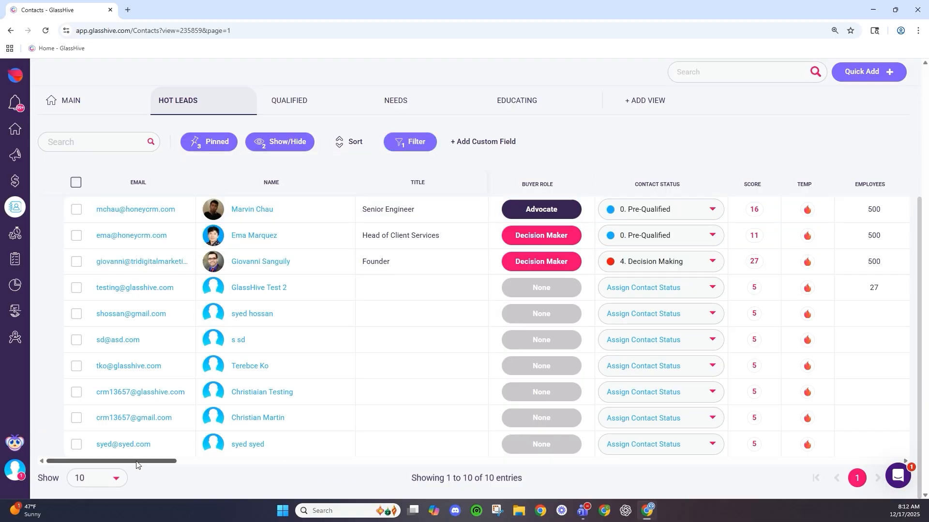
{"action": "left_click_drag", "start_coordinate": [136, 464], "coordinate": [155, 465]}
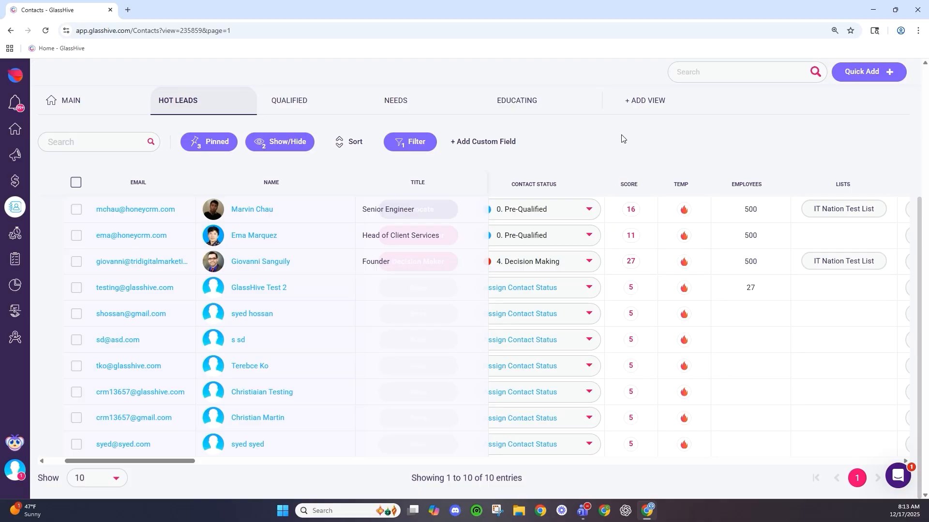
{"action": "left_click", "coordinate": [281, 111]}
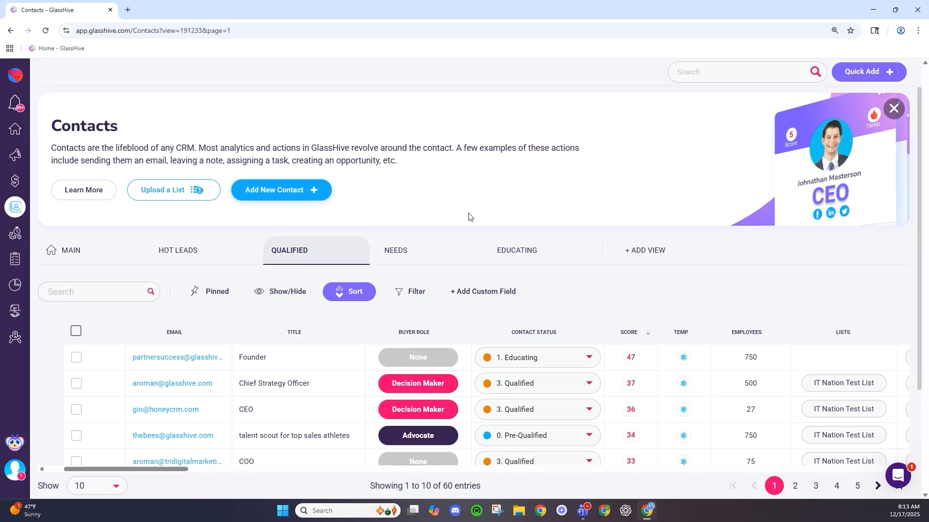
- In the Qualified view, check the first contact's status choices without changing them
{"action": "scroll", "coordinate": [479, 213], "scroll_direction": "down", "scroll_amount": 3}
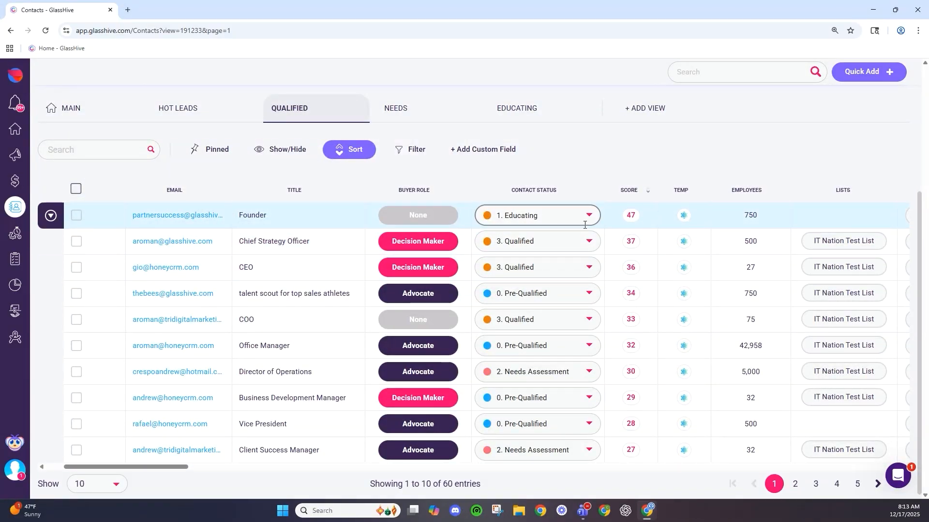
{"action": "scroll", "coordinate": [468, 236], "scroll_direction": "up", "scroll_amount": 2}
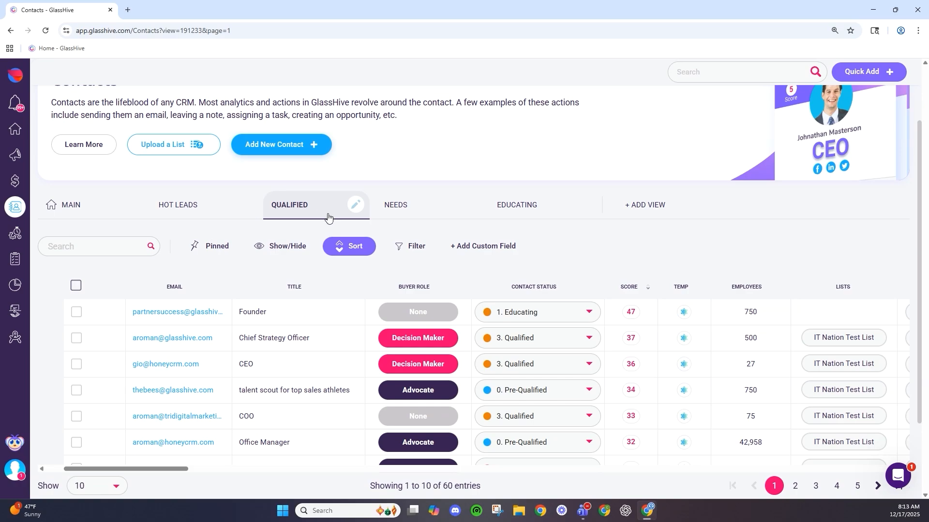
{"action": "left_click", "coordinate": [556, 312]}
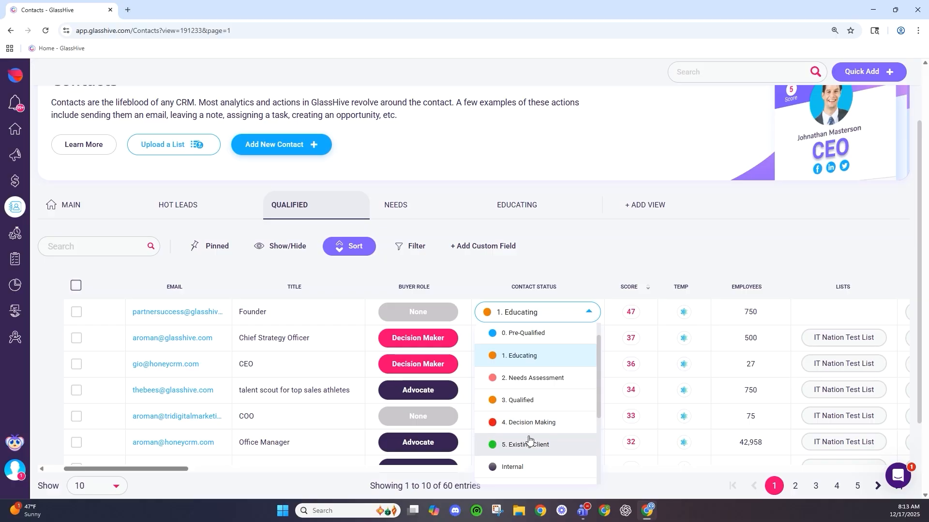
{"action": "left_click", "coordinate": [576, 176]}
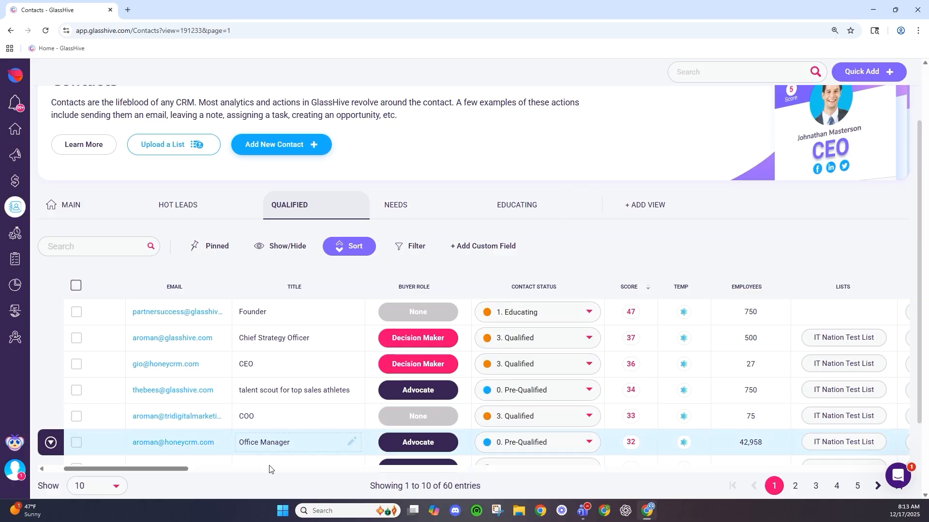
{"action": "left_click_drag", "start_coordinate": [170, 469], "coordinate": [153, 469]}
- Scroll down and open the CEO contact's detail page
{"action": "scroll", "coordinate": [155, 422], "scroll_direction": "down", "scroll_amount": 1}
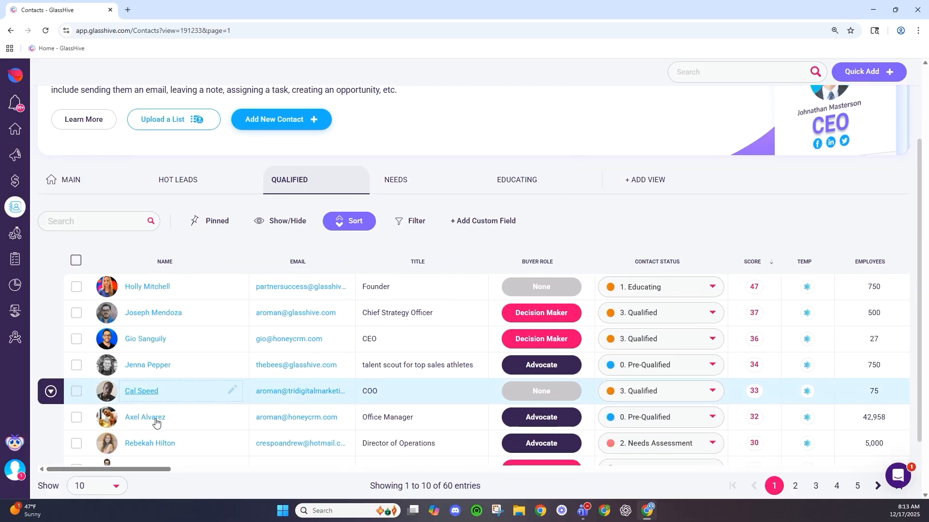
{"action": "scroll", "coordinate": [156, 422], "scroll_direction": "down", "scroll_amount": 2}
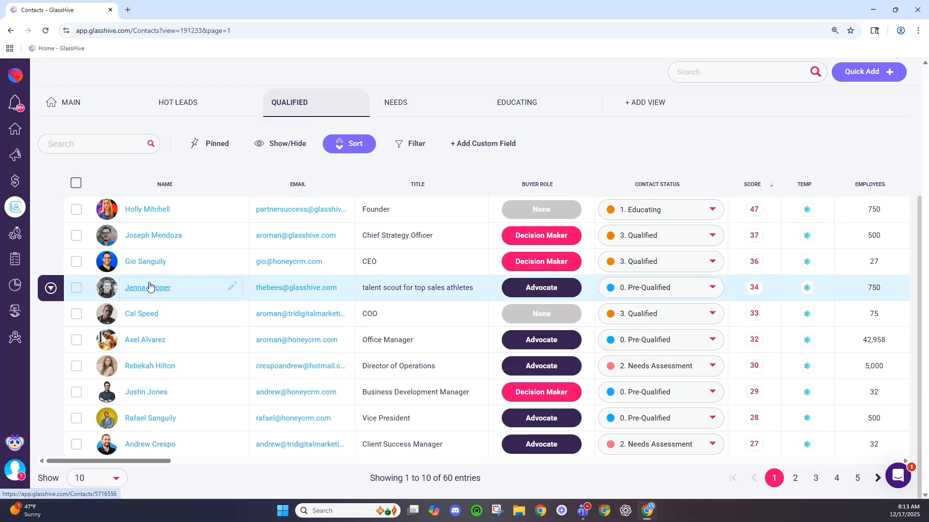
{"action": "left_click", "coordinate": [153, 262]}
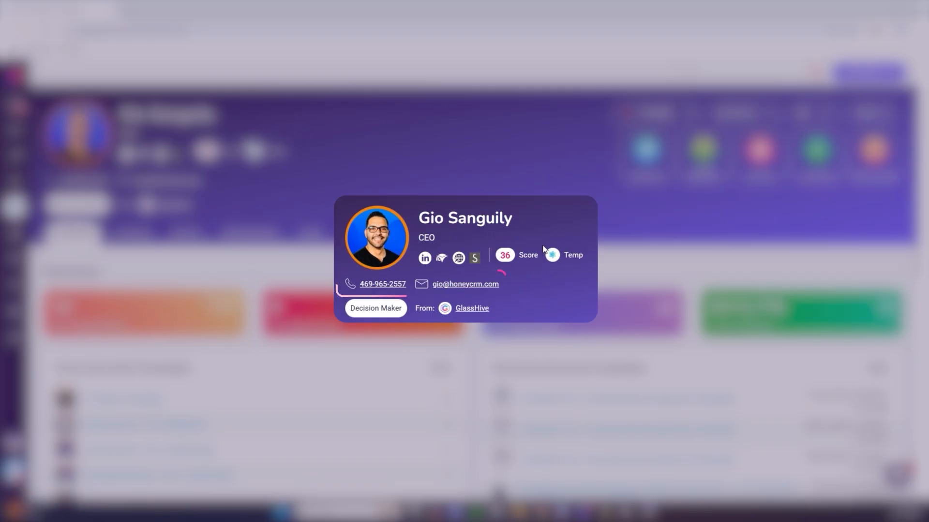
{"action": "left_click_drag", "start_coordinate": [346, 308], "coordinate": [408, 314]}
{"action": "left_click", "coordinate": [412, 306]}
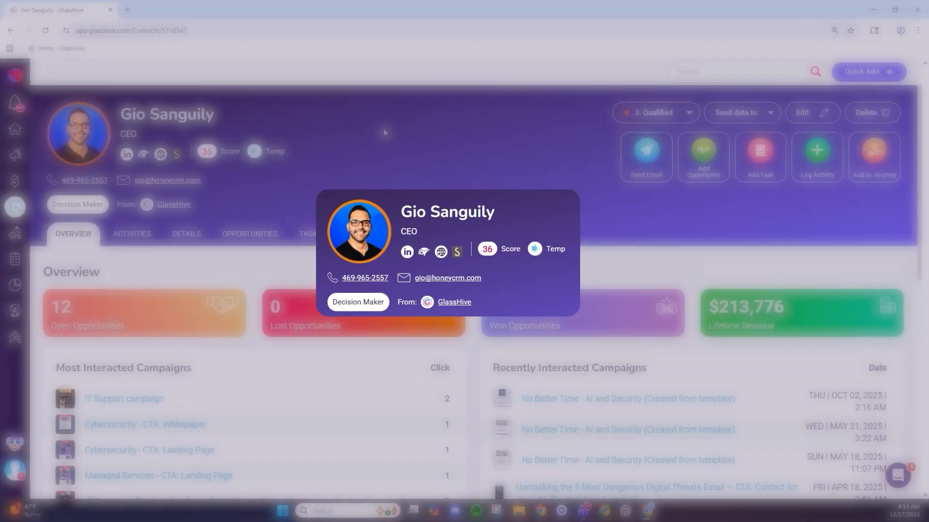
{"action": "scroll", "coordinate": [471, 205], "scroll_direction": "down", "scroll_amount": 4}
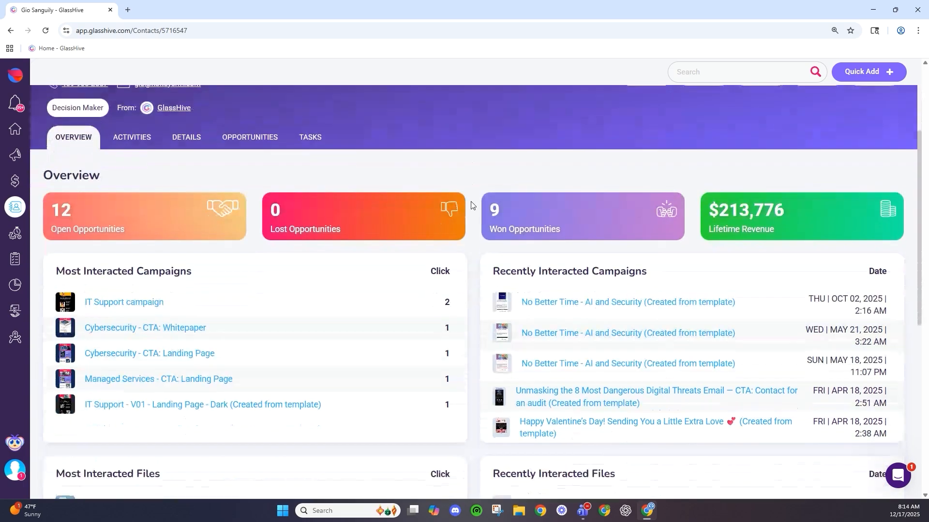
{"action": "scroll", "coordinate": [439, 203], "scroll_direction": "down", "scroll_amount": 1}
{"action": "scroll", "coordinate": [438, 202], "scroll_direction": "up", "scroll_amount": 1}
{"action": "scroll", "coordinate": [82, 225], "scroll_direction": "down", "scroll_amount": 1}
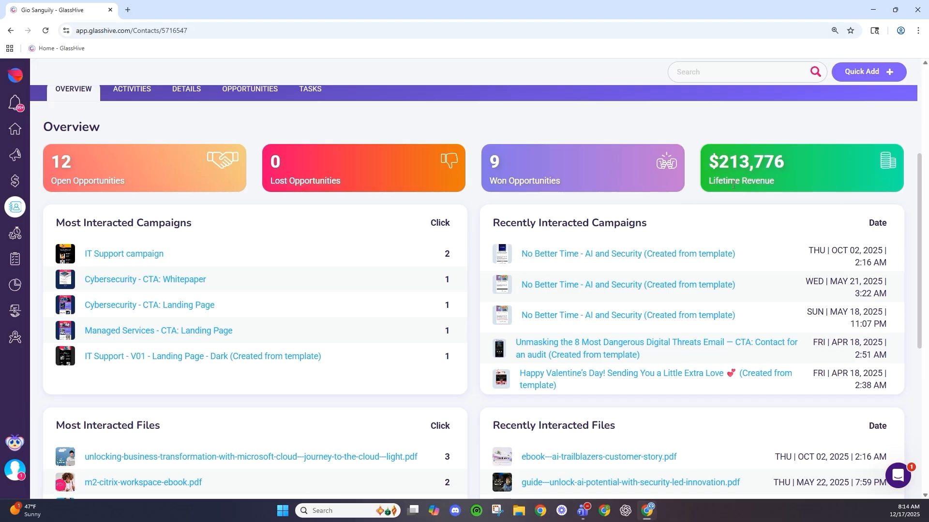
{"action": "scroll", "coordinate": [190, 298], "scroll_direction": "down", "scroll_amount": 2}
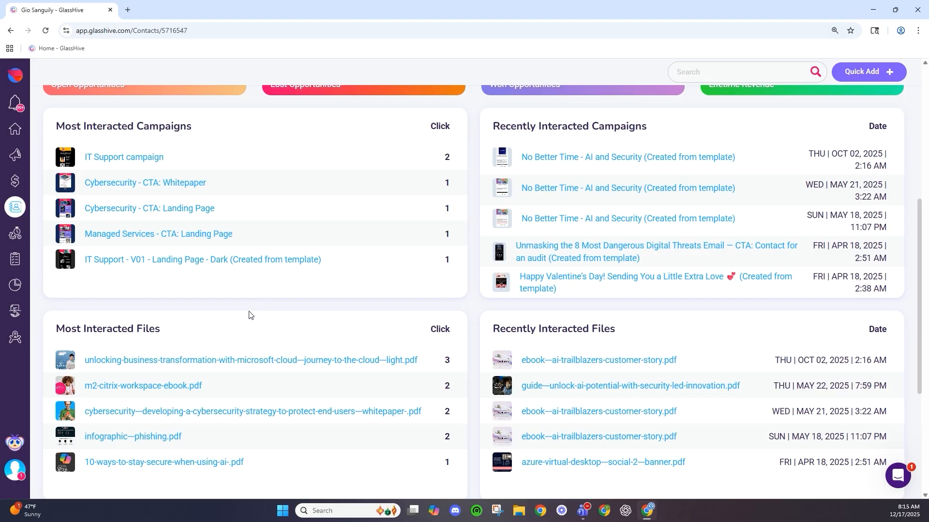
{"action": "scroll", "coordinate": [224, 296], "scroll_direction": "down", "scroll_amount": 1}
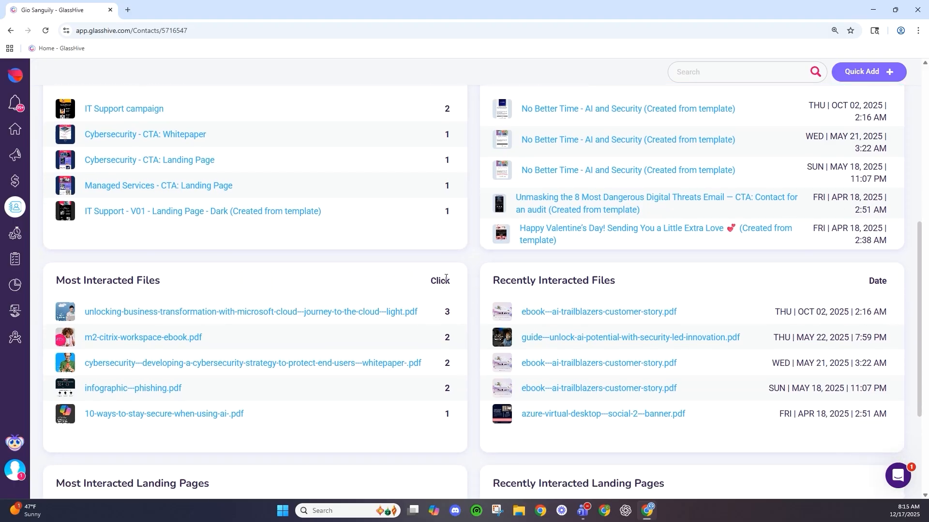
{"action": "scroll", "coordinate": [445, 279], "scroll_direction": "down", "scroll_amount": 2}
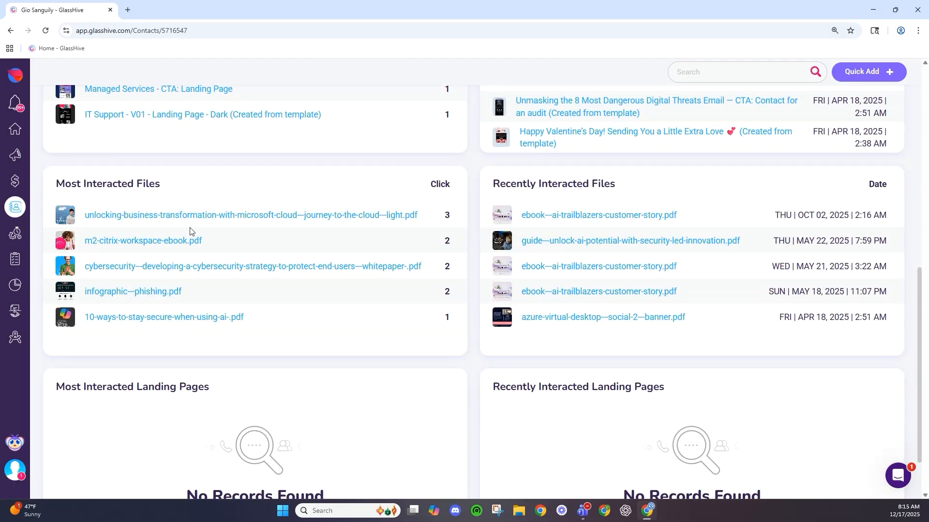
{"action": "scroll", "coordinate": [190, 231], "scroll_direction": "up", "scroll_amount": 5}
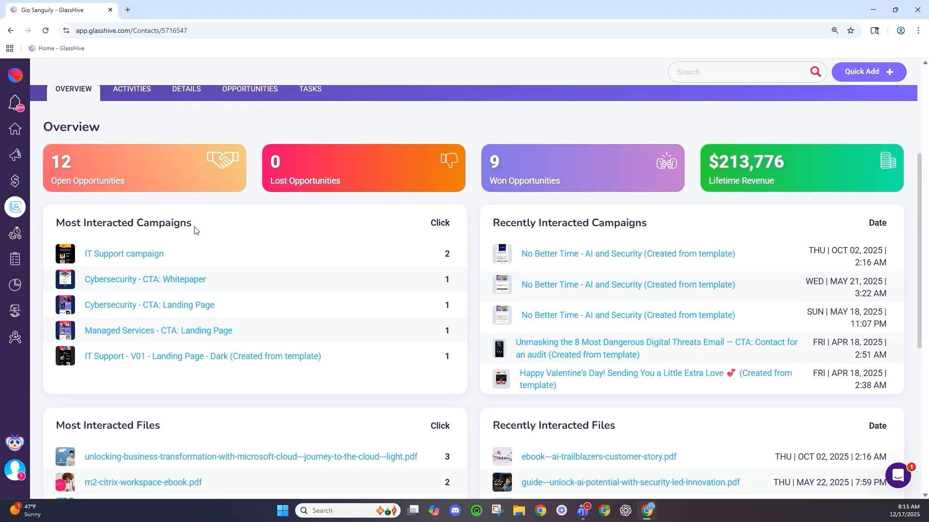
{"action": "scroll", "coordinate": [195, 230], "scroll_direction": "up", "scroll_amount": 1}
{"action": "scroll", "coordinate": [194, 230], "scroll_direction": "up", "scroll_amount": 2}
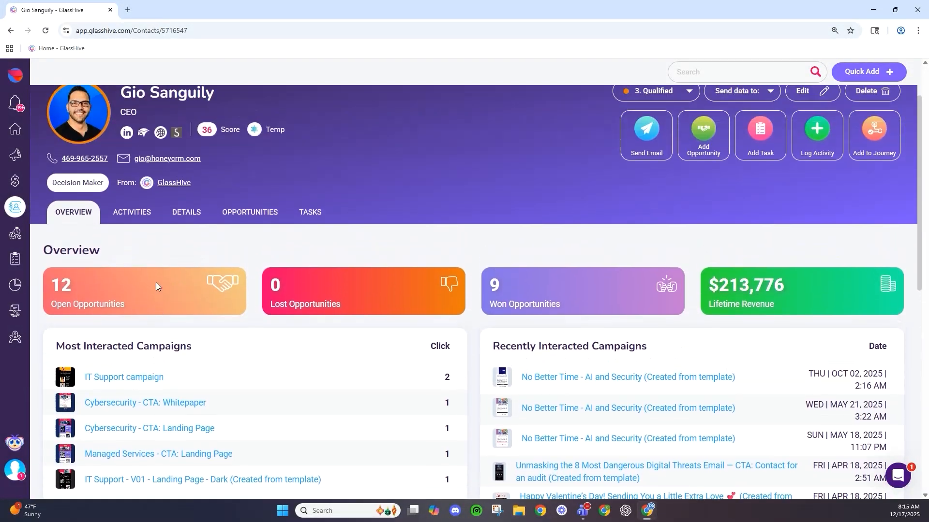
- Show the contact's Activities tab with its pinned activities
{"action": "left_click", "coordinate": [144, 247]}
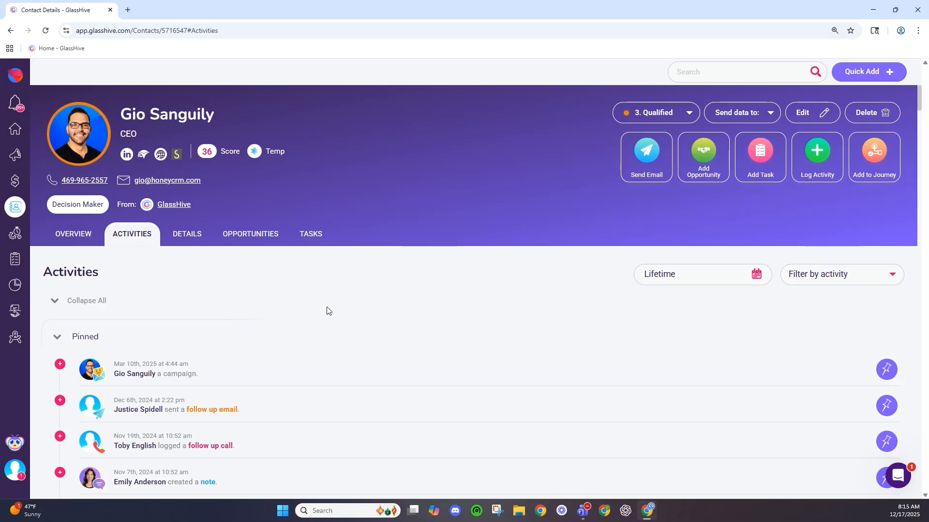
{"action": "scroll", "coordinate": [326, 311], "scroll_direction": "down", "scroll_amount": 4}
{"action": "scroll", "coordinate": [326, 310], "scroll_direction": "up", "scroll_amount": 1}
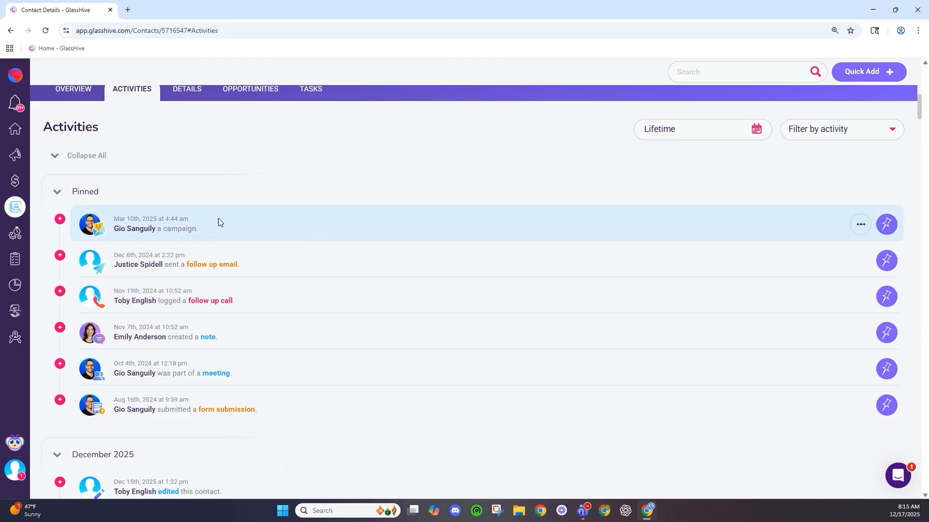
- Expand the pinned campaign activity to preview its email, then collapse it again
{"action": "left_click", "coordinate": [61, 221]}
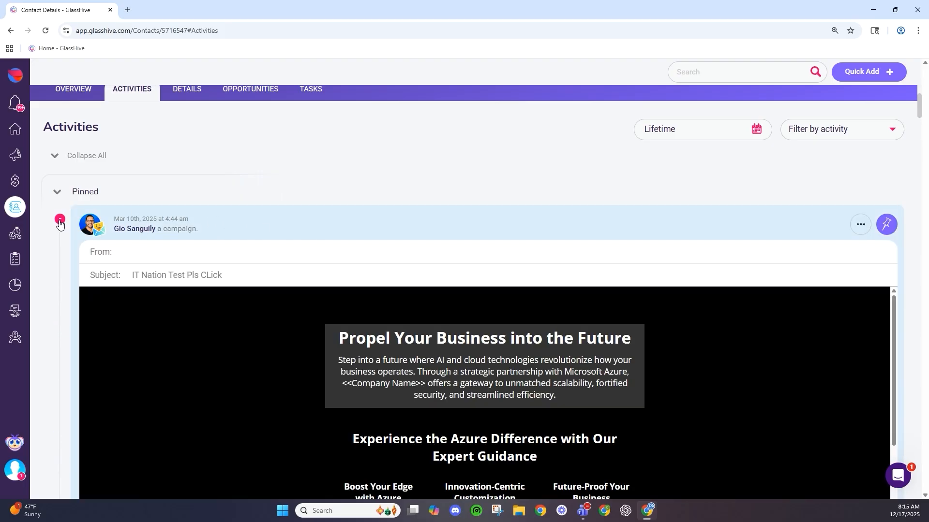
{"action": "scroll", "coordinate": [112, 222], "scroll_direction": "down", "scroll_amount": 3}
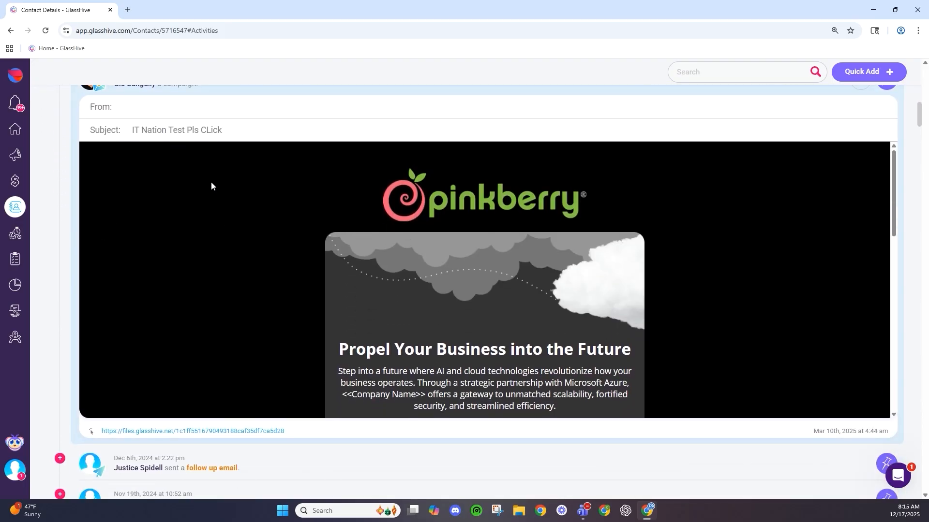
{"action": "scroll", "coordinate": [340, 328], "scroll_direction": "down", "scroll_amount": 2}
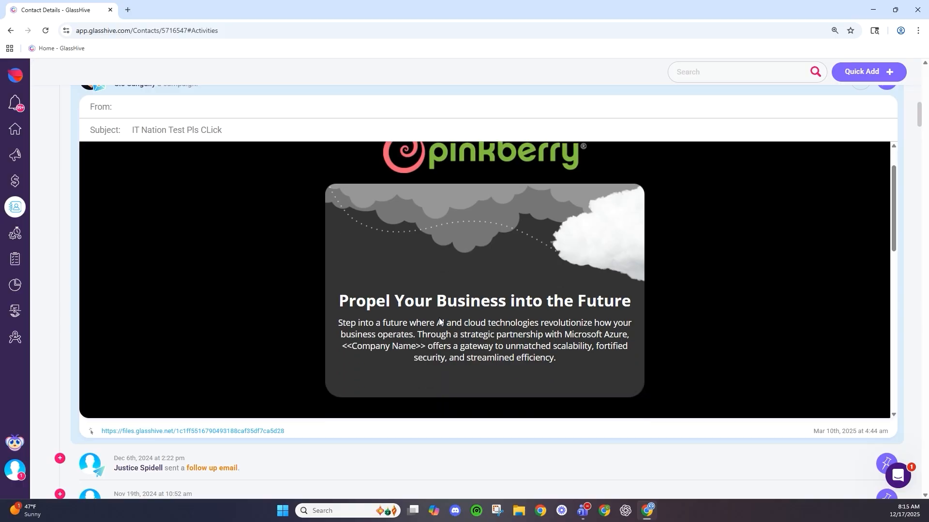
{"action": "scroll", "coordinate": [509, 340], "scroll_direction": "down", "scroll_amount": 10}
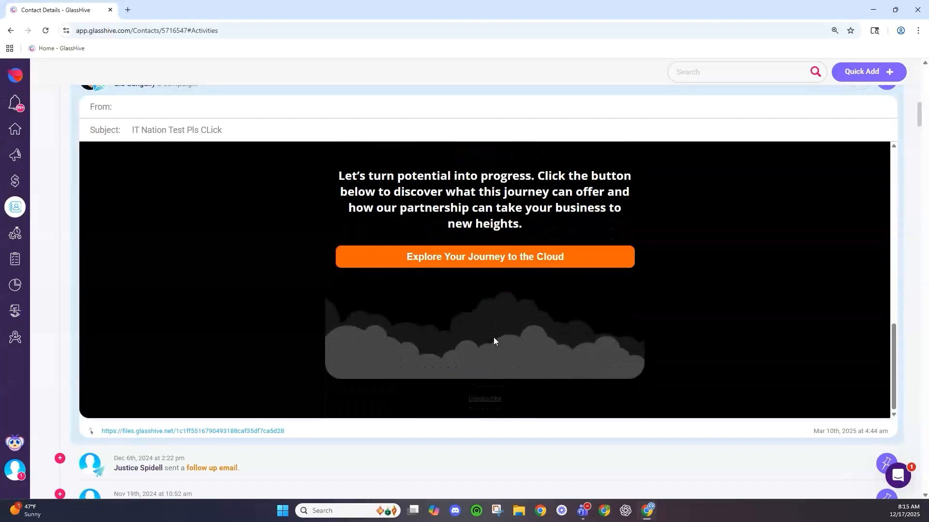
{"action": "scroll", "coordinate": [269, 454], "scroll_direction": "down", "scroll_amount": 2}
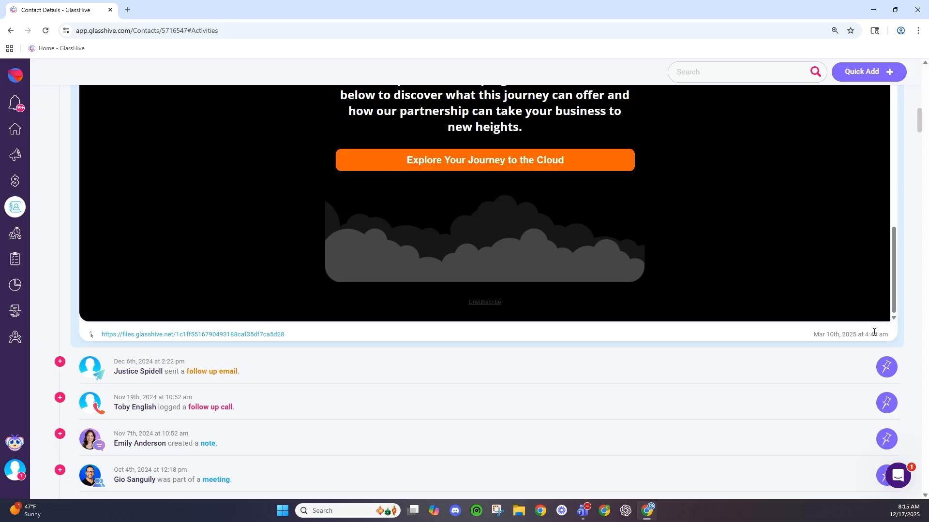
{"action": "left_click_drag", "start_coordinate": [866, 336], "coordinate": [888, 335]}
{"action": "scroll", "coordinate": [251, 296], "scroll_direction": "up", "scroll_amount": 2}
{"action": "scroll", "coordinate": [53, 208], "scroll_direction": "up", "scroll_amount": 5}
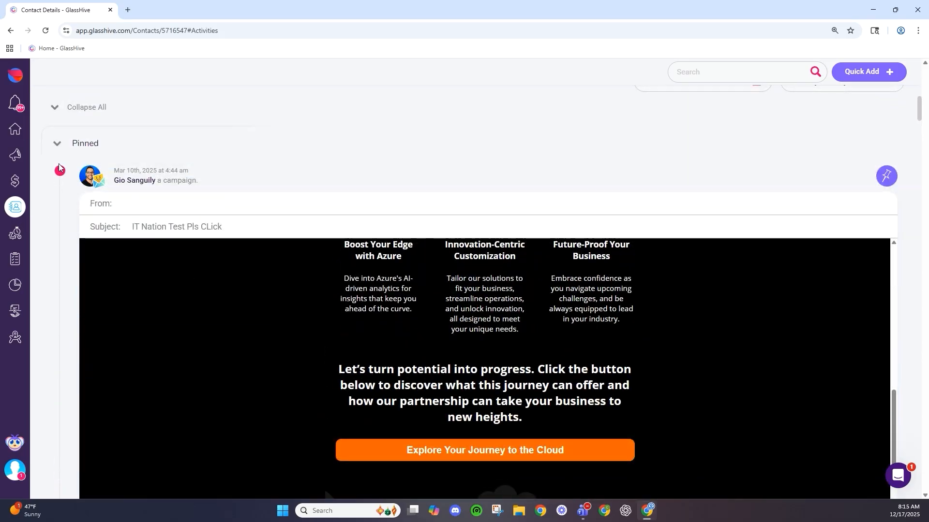
{"action": "left_click", "coordinate": [59, 164]}
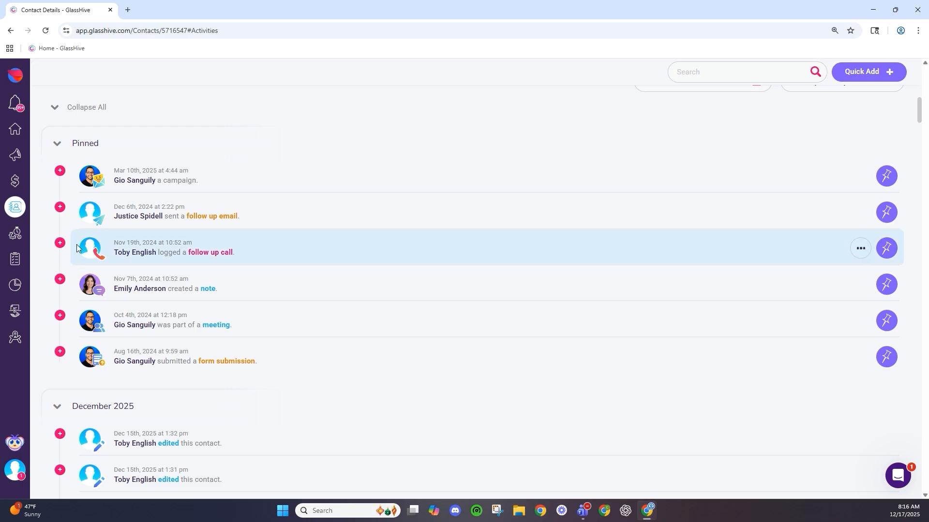
- Expand the pinned follow up call and toggle the follow up email open and closed
{"action": "left_click", "coordinate": [59, 243]}
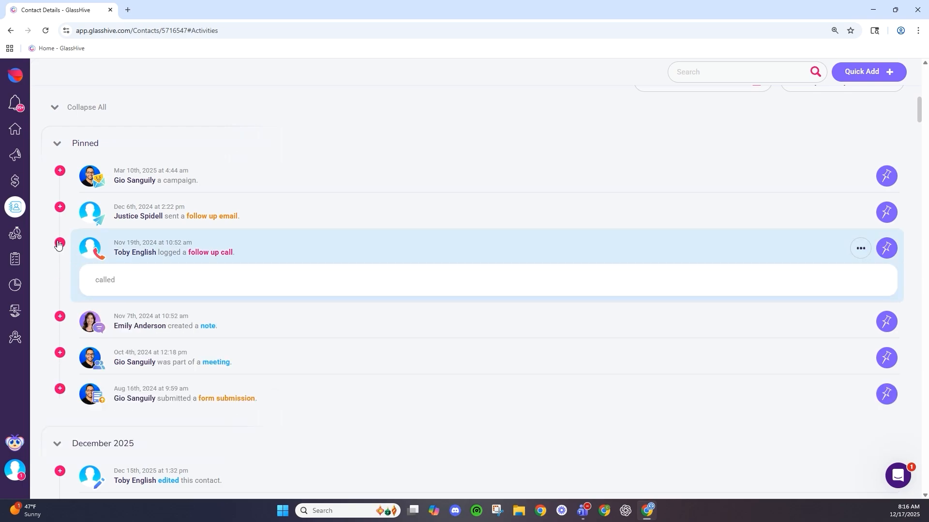
{"action": "left_click", "coordinate": [60, 210]}
{"action": "left_click", "coordinate": [59, 211]}
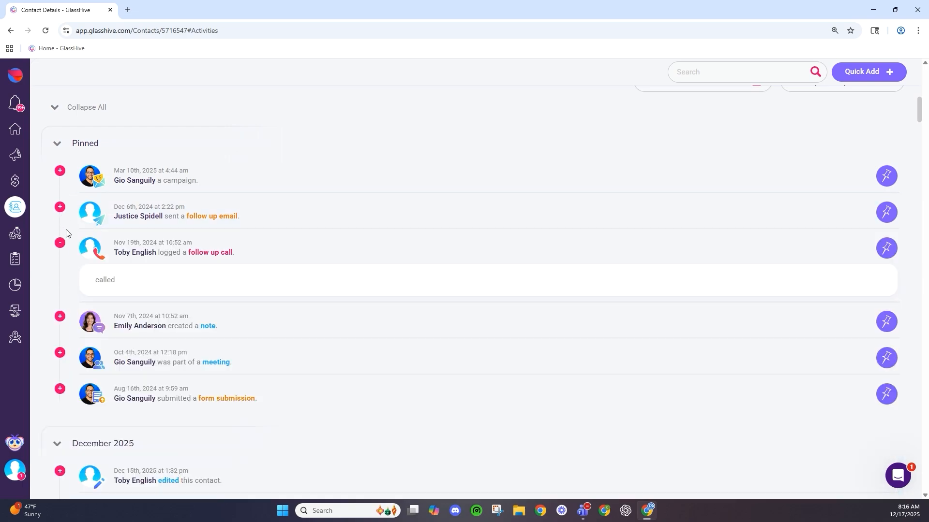
{"action": "left_click", "coordinate": [59, 207]}
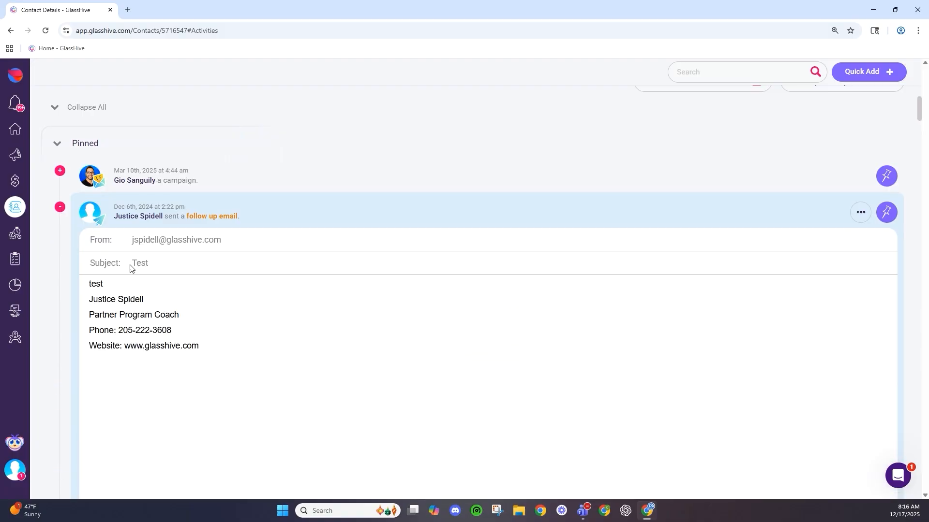
{"action": "left_click", "coordinate": [60, 208]}
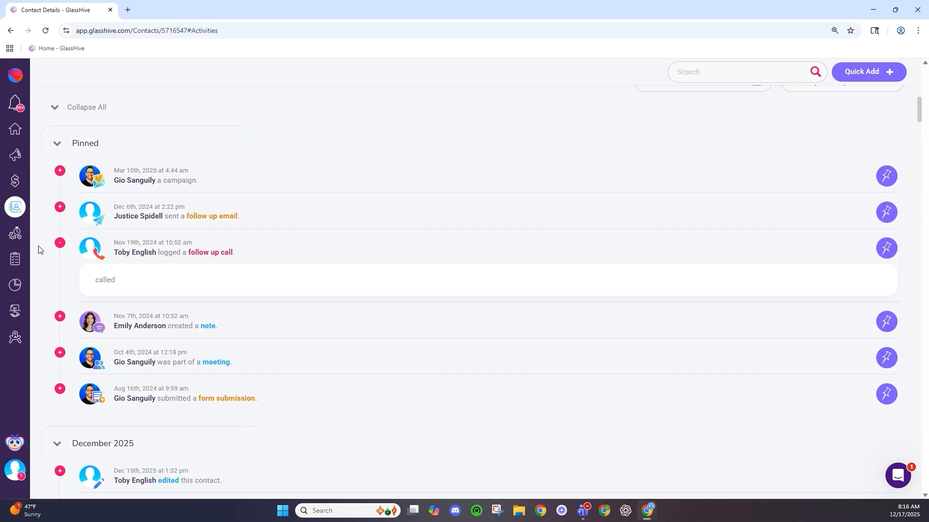
- Expand and collapse the meeting and form submission entries, leaving the follow up call open
{"action": "scroll", "coordinate": [70, 371], "scroll_direction": "down", "scroll_amount": 2}
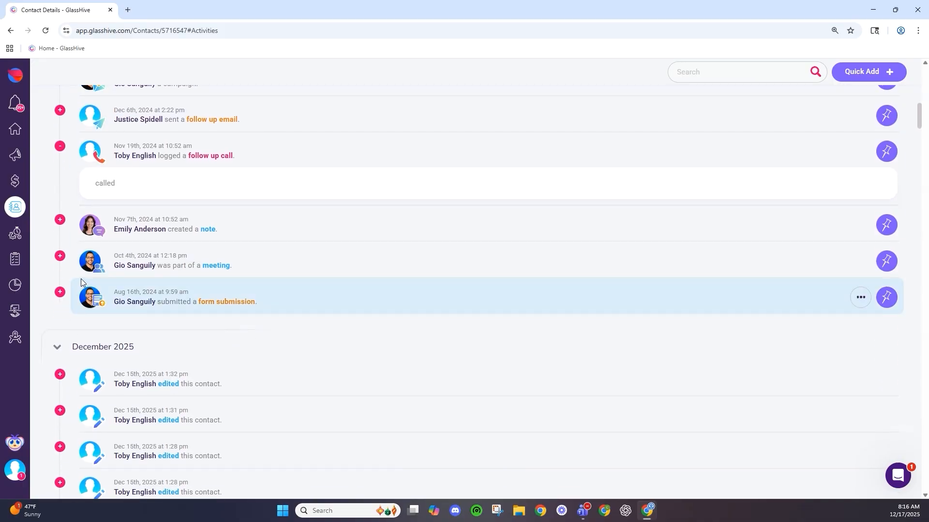
{"action": "left_click", "coordinate": [60, 256]}
{"action": "scroll", "coordinate": [62, 270], "scroll_direction": "down", "scroll_amount": 3}
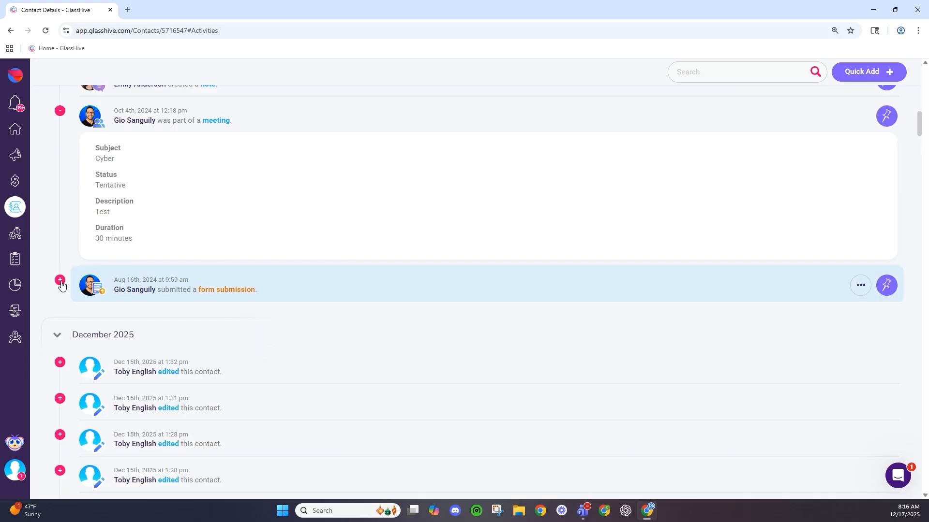
{"action": "left_click", "coordinate": [60, 281]}
{"action": "scroll", "coordinate": [68, 224], "scroll_direction": "down", "scroll_amount": 2}
{"action": "left_click", "coordinate": [59, 184]}
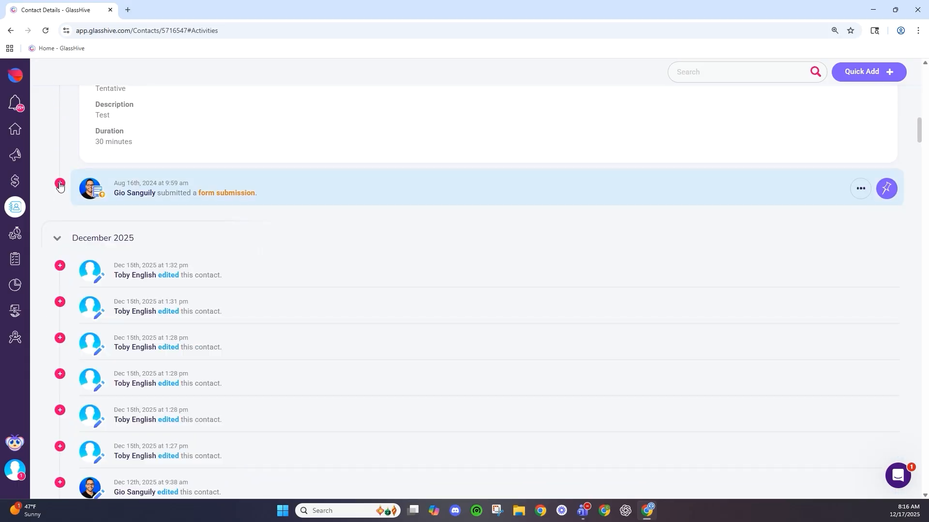
{"action": "scroll", "coordinate": [66, 160], "scroll_direction": "up", "scroll_amount": 2}
{"action": "left_click", "coordinate": [60, 112]}
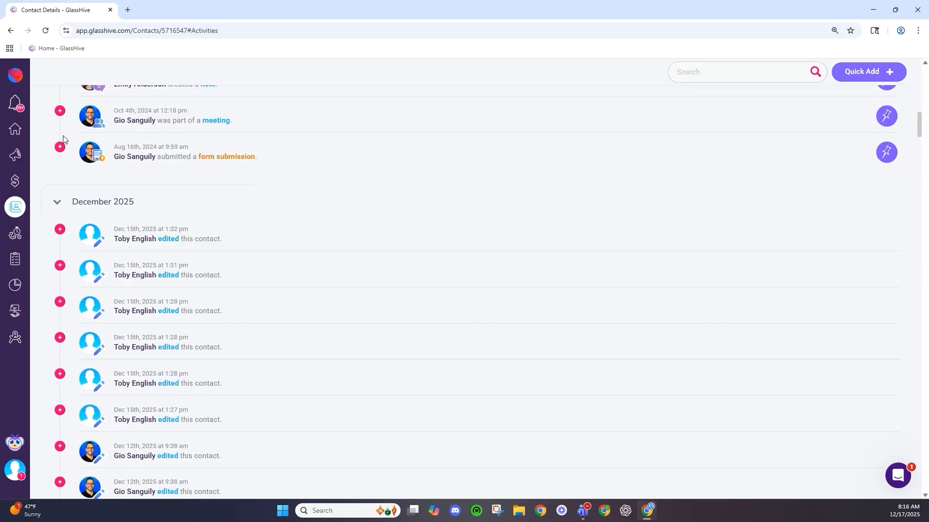
{"action": "scroll", "coordinate": [161, 322], "scroll_direction": "up", "scroll_amount": 6}
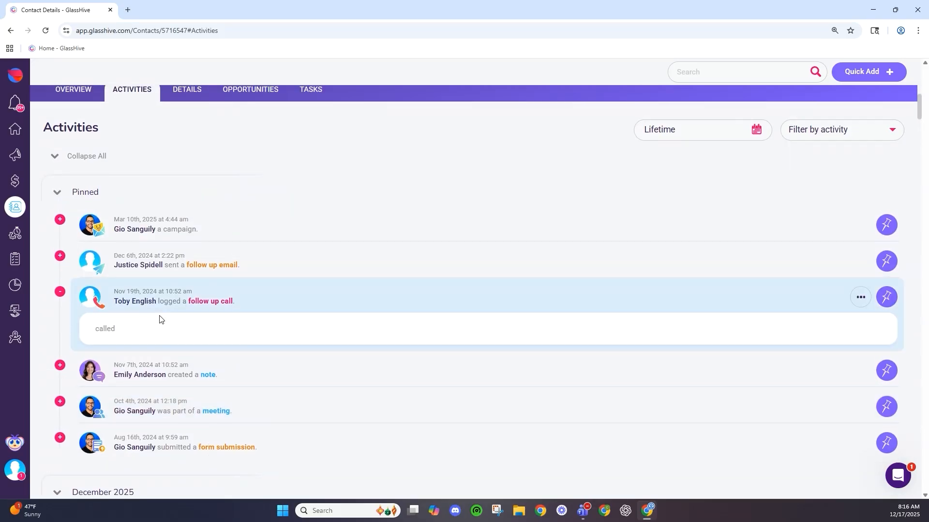
{"action": "scroll", "coordinate": [161, 319], "scroll_direction": "up", "scroll_amount": 3}
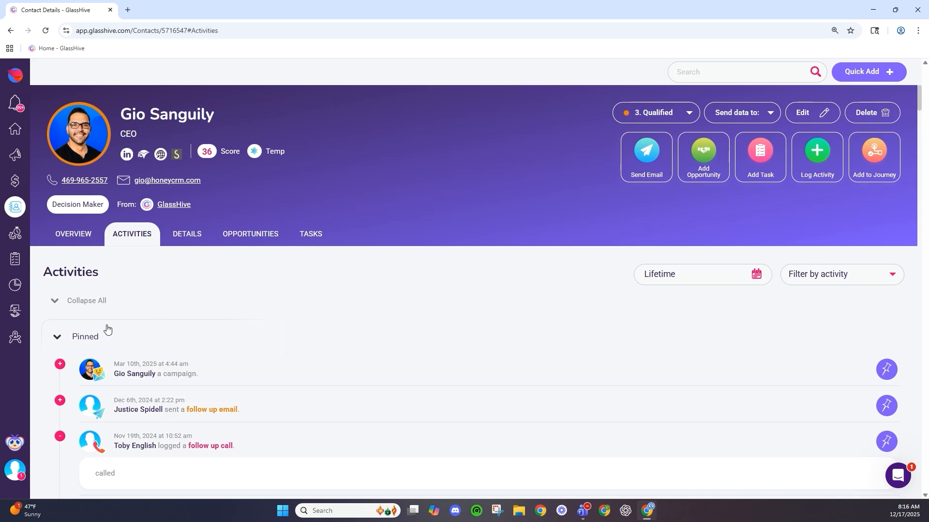
{"action": "scroll", "coordinate": [622, 385], "scroll_direction": "down", "scroll_amount": 2}
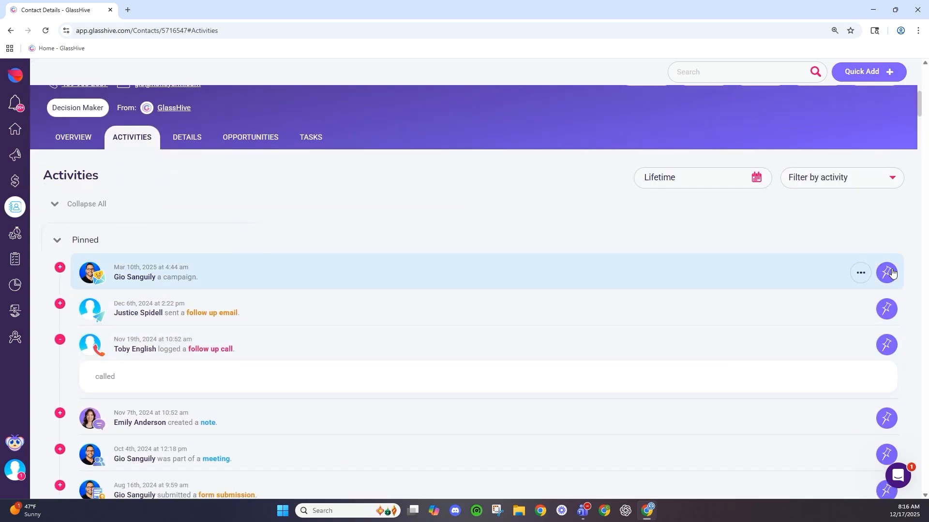
{"action": "scroll", "coordinate": [167, 344], "scroll_direction": "down", "scroll_amount": 2}
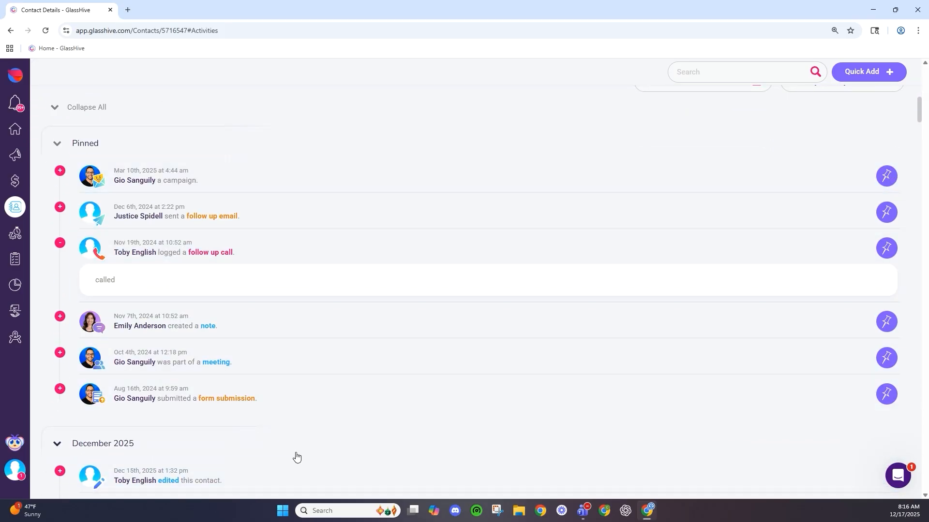
{"action": "scroll", "coordinate": [184, 334], "scroll_direction": "up", "scroll_amount": 4}
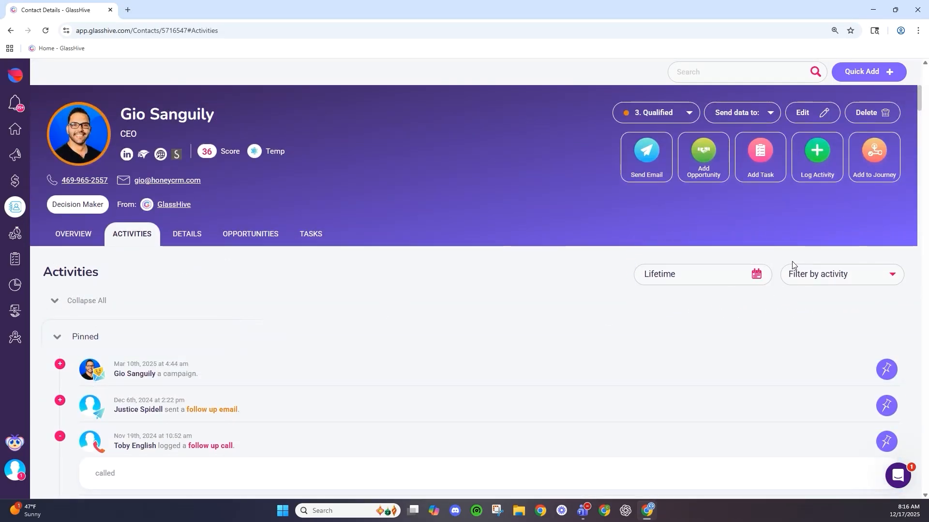
{"action": "left_click", "coordinate": [661, 279]}
{"action": "left_click", "coordinate": [807, 274]}
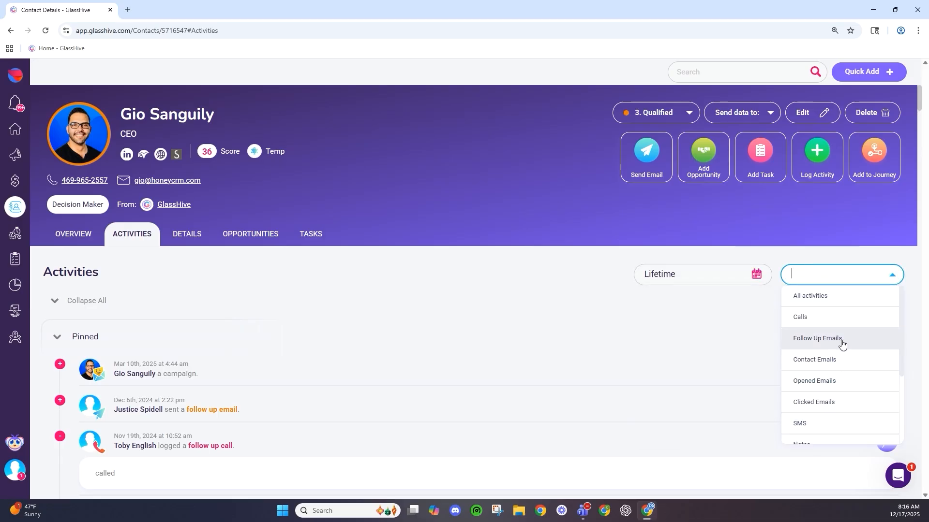
{"action": "left_click", "coordinate": [756, 283]}
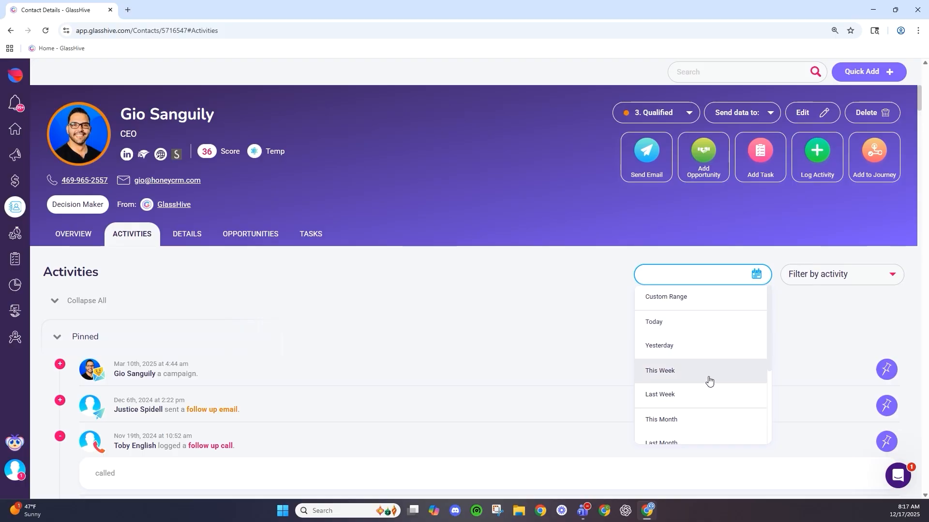
{"action": "left_click", "coordinate": [445, 352]}
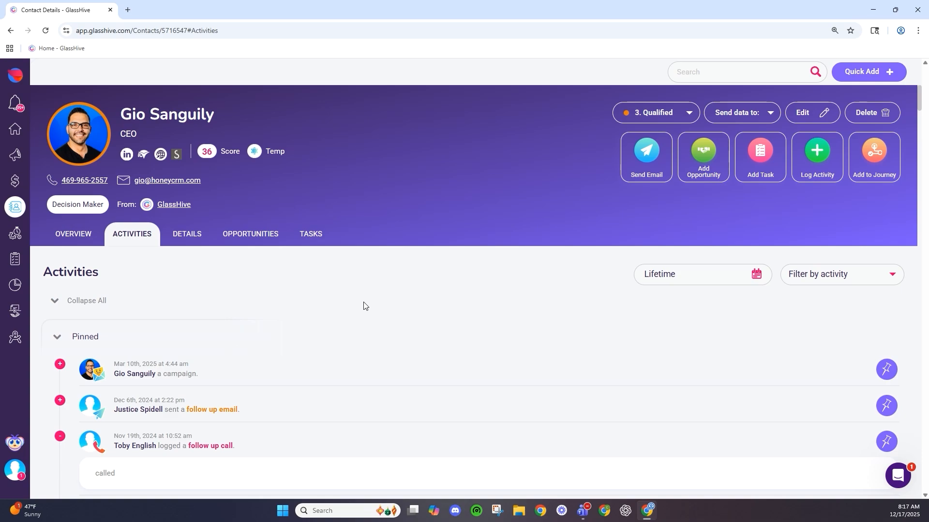
- Open the Details tab and scroll through the three active and four completed journeys
{"action": "left_click", "coordinate": [191, 242]}
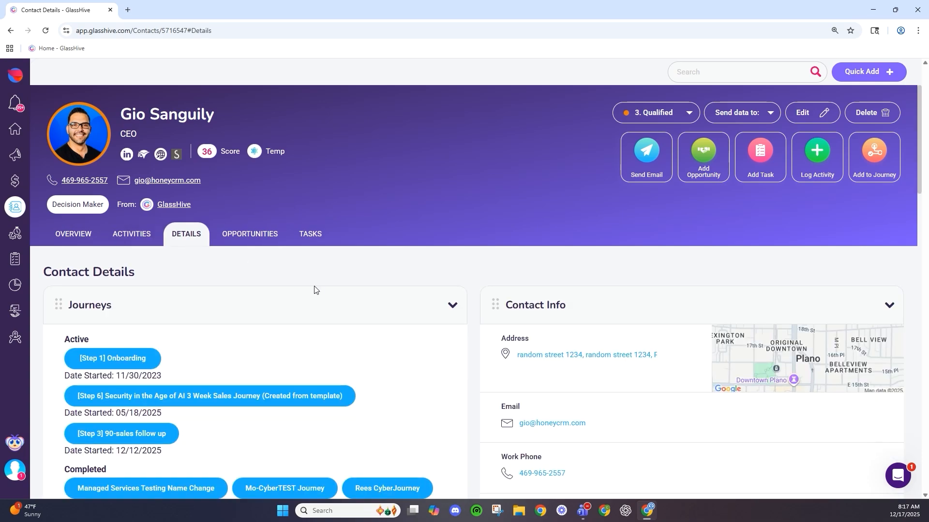
{"action": "scroll", "coordinate": [317, 289], "scroll_direction": "down", "scroll_amount": 4}
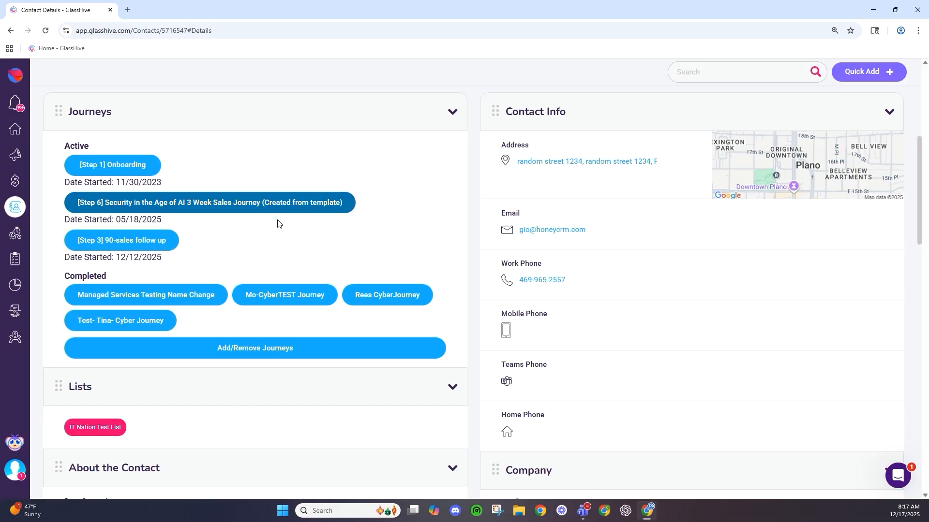
{"action": "scroll", "coordinate": [124, 242], "scroll_direction": "down", "scroll_amount": 1}
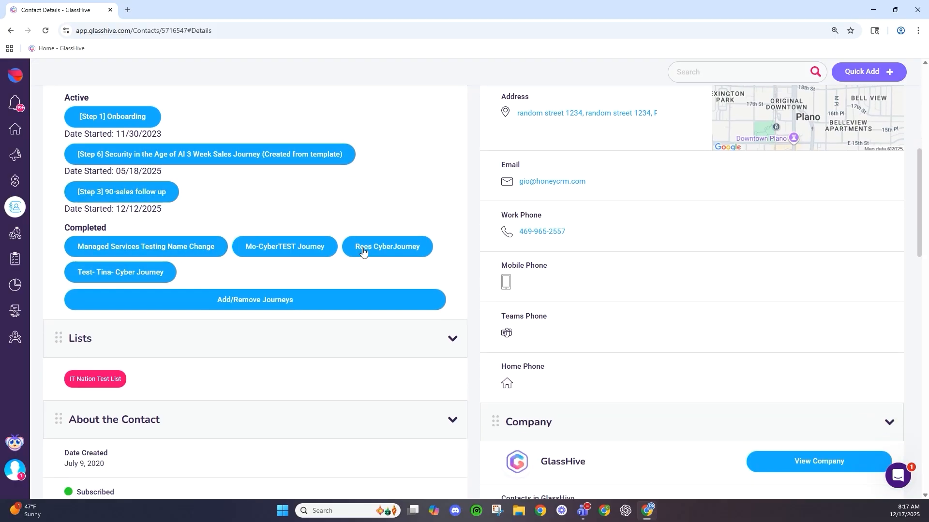
{"action": "scroll", "coordinate": [242, 247], "scroll_direction": "down", "scroll_amount": 2}
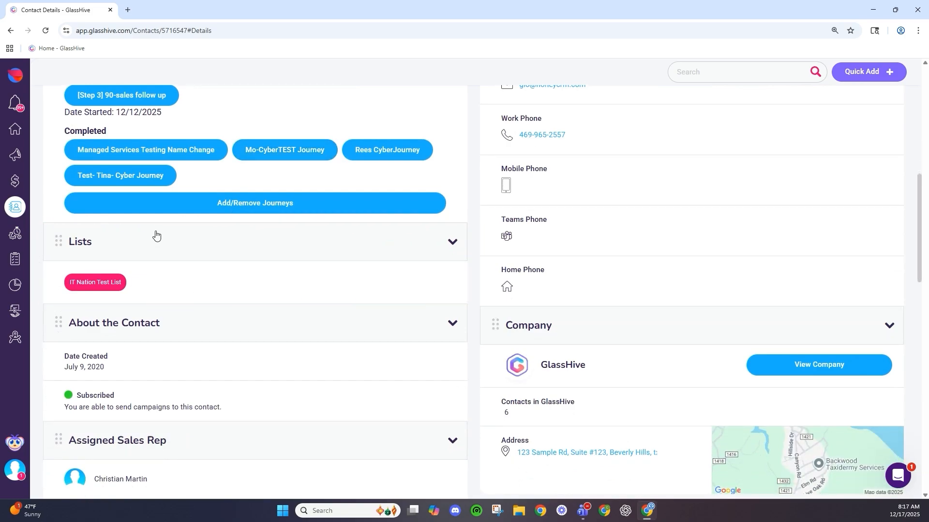
- Dismiss a stray context menu and scroll through Lists, About the Contact and Additional Information
{"action": "right_click", "coordinate": [155, 248]}
{"action": "left_click", "coordinate": [344, 290]}
{"action": "scroll", "coordinate": [145, 276], "scroll_direction": "down", "scroll_amount": 2}
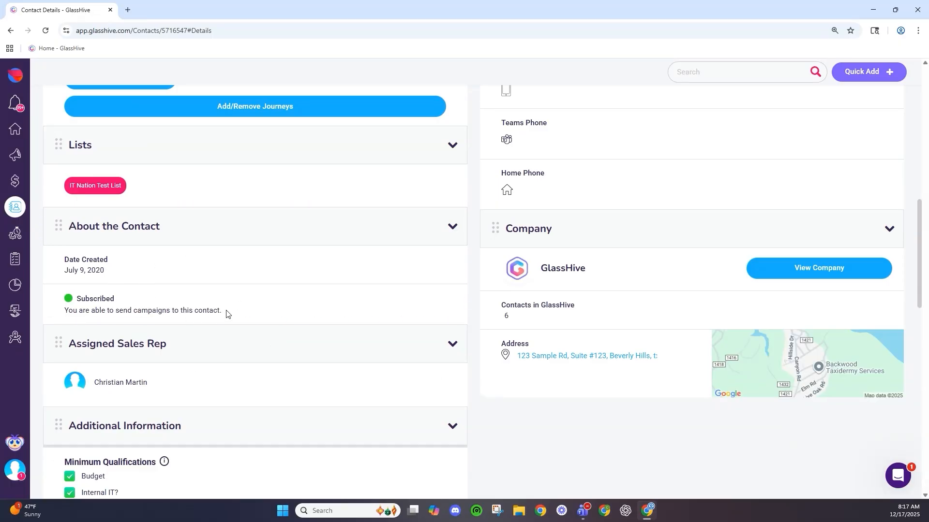
{"action": "scroll", "coordinate": [278, 266], "scroll_direction": "down", "scroll_amount": 3}
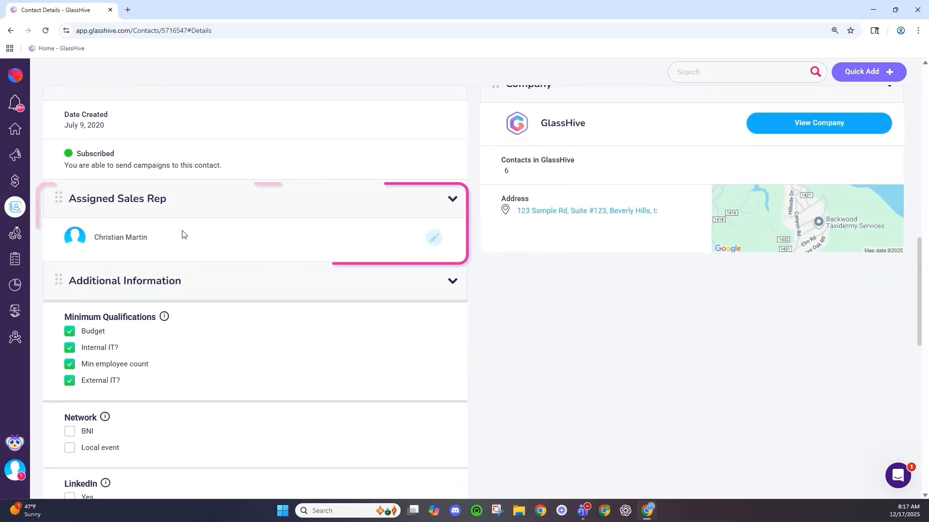
{"action": "scroll", "coordinate": [178, 231], "scroll_direction": "down", "scroll_amount": 3}
{"action": "scroll", "coordinate": [178, 230], "scroll_direction": "down", "scroll_amount": 1}
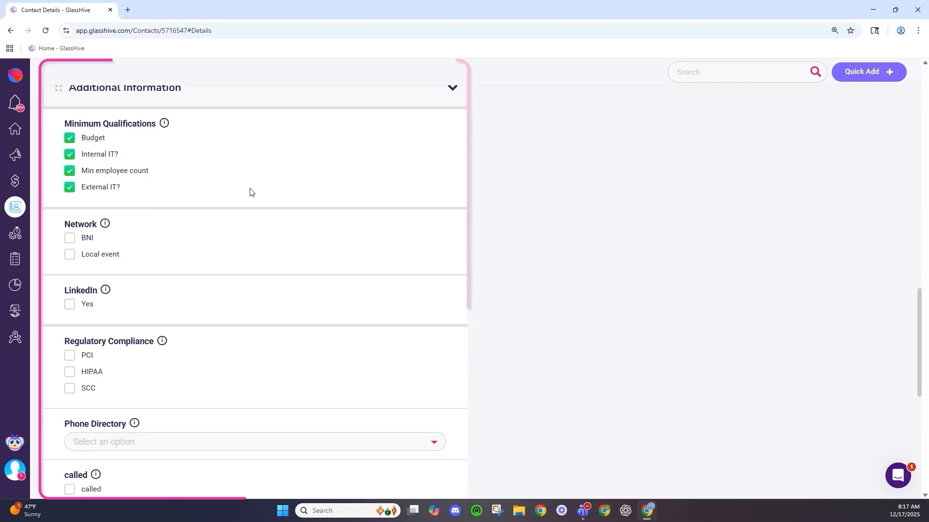
{"action": "scroll", "coordinate": [160, 179], "scroll_direction": "down", "scroll_amount": 2}
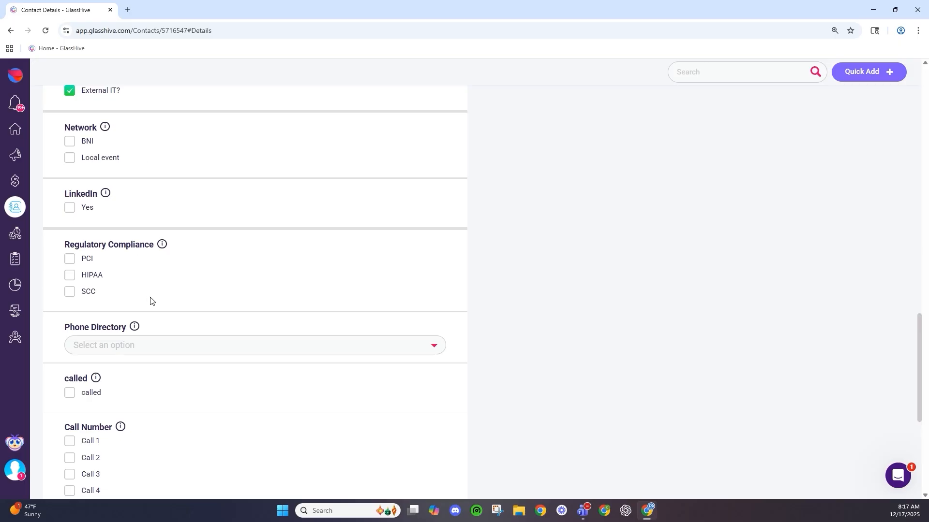
{"action": "scroll", "coordinate": [325, 296], "scroll_direction": "up", "scroll_amount": 15}
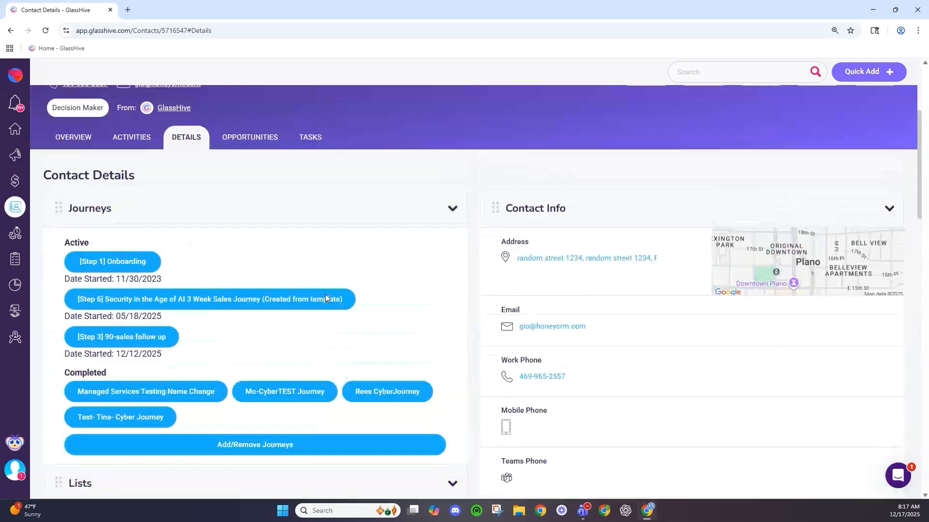
{"action": "scroll", "coordinate": [597, 266], "scroll_direction": "down", "scroll_amount": 1}
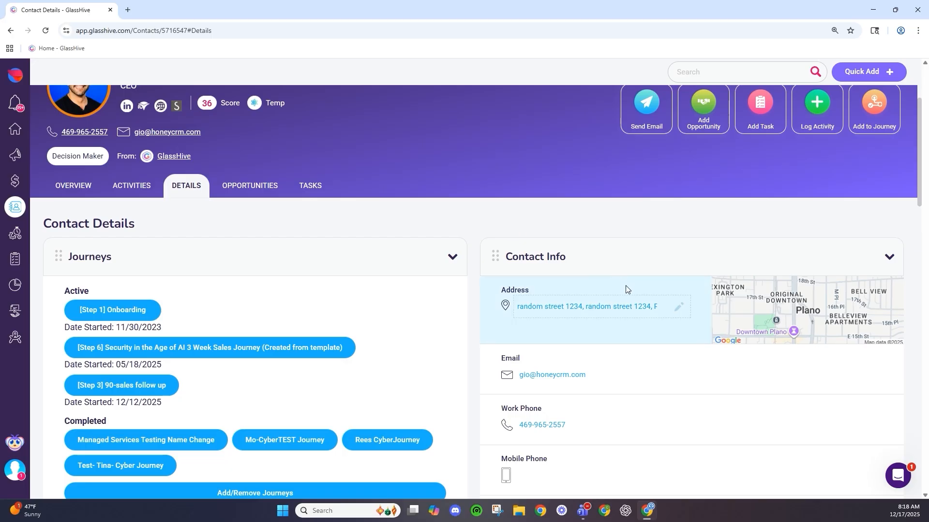
{"action": "scroll", "coordinate": [624, 288], "scroll_direction": "down", "scroll_amount": 3}
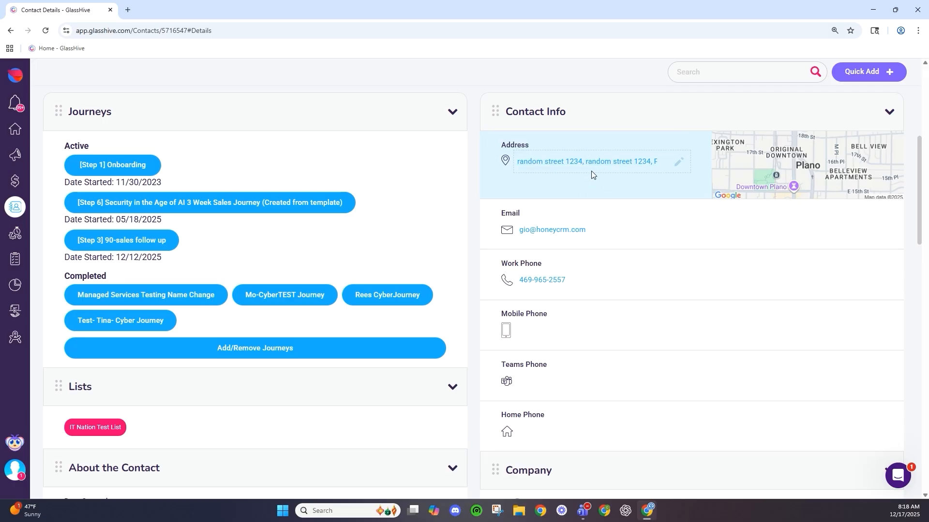
{"action": "scroll", "coordinate": [590, 204], "scroll_direction": "down", "scroll_amount": 1}
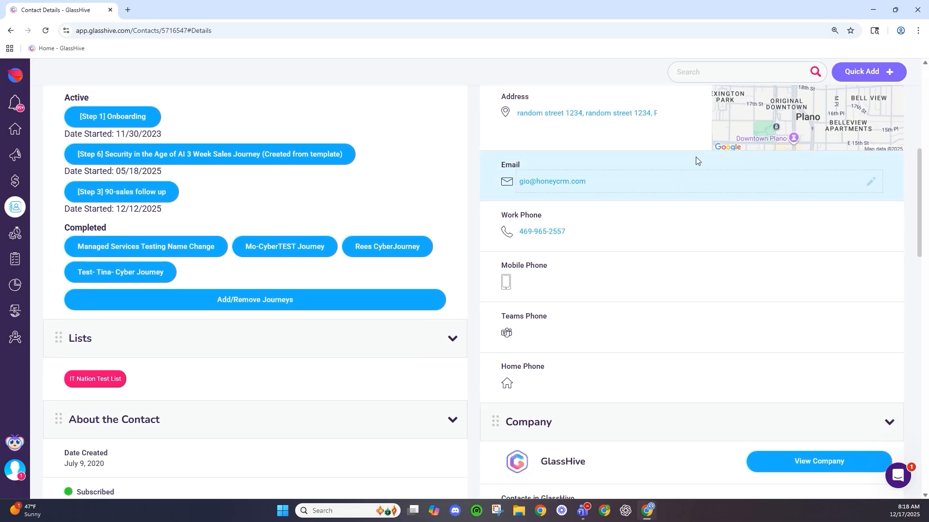
{"action": "right_click", "coordinate": [704, 231]}
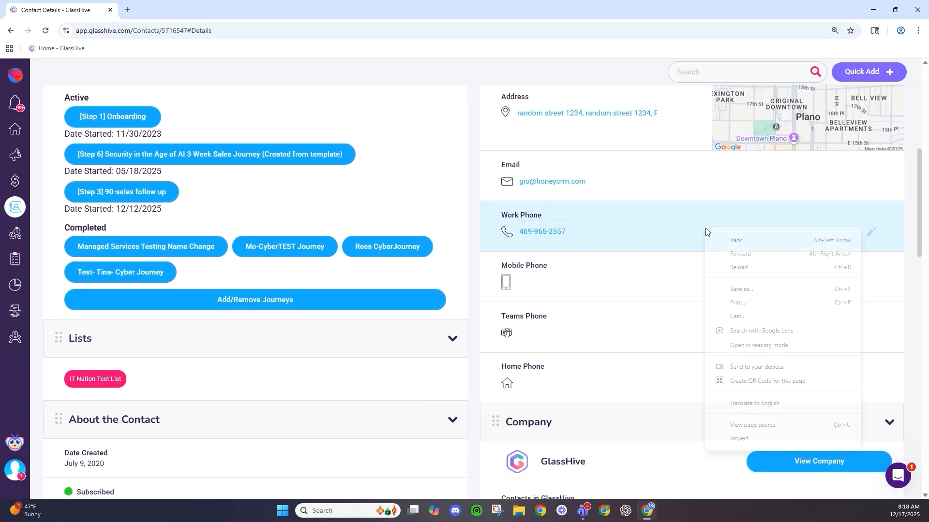
{"action": "left_click", "coordinate": [624, 302]}
{"action": "scroll", "coordinate": [640, 391], "scroll_direction": "down", "scroll_amount": 3}
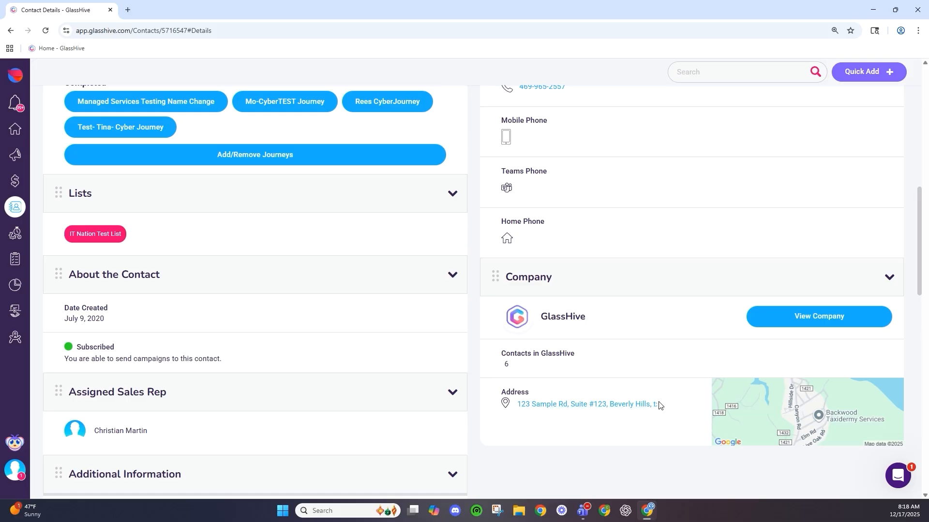
{"action": "scroll", "coordinate": [604, 358], "scroll_direction": "up", "scroll_amount": 8}
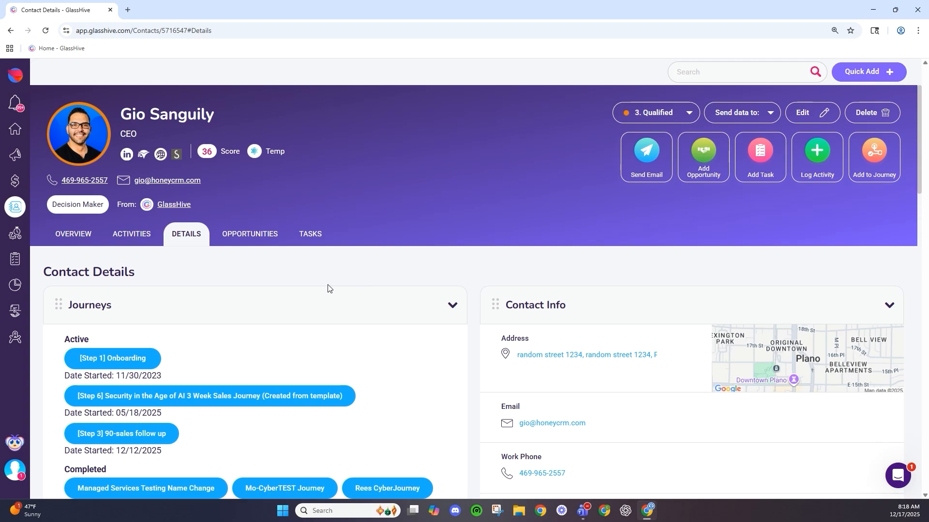
{"action": "scroll", "coordinate": [429, 276], "scroll_direction": "down", "scroll_amount": 6}
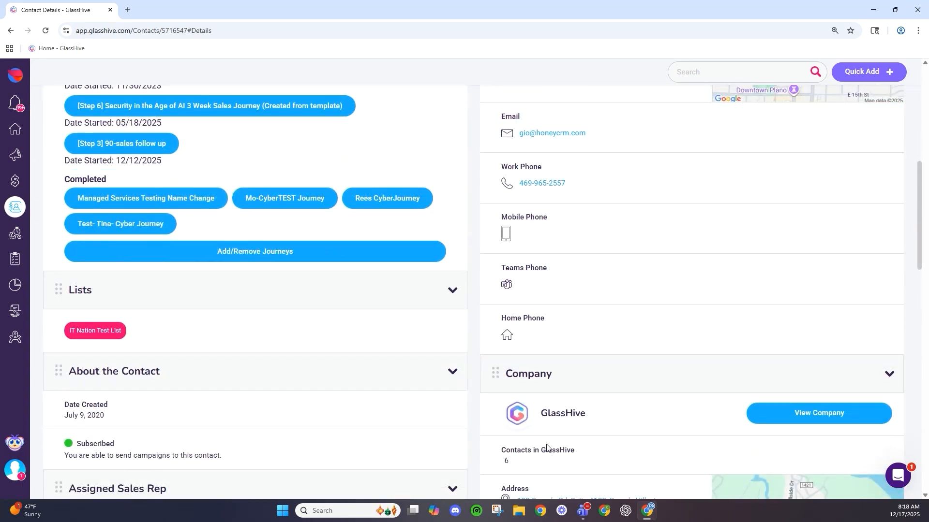
{"action": "scroll", "coordinate": [503, 402], "scroll_direction": "up", "scroll_amount": 6}
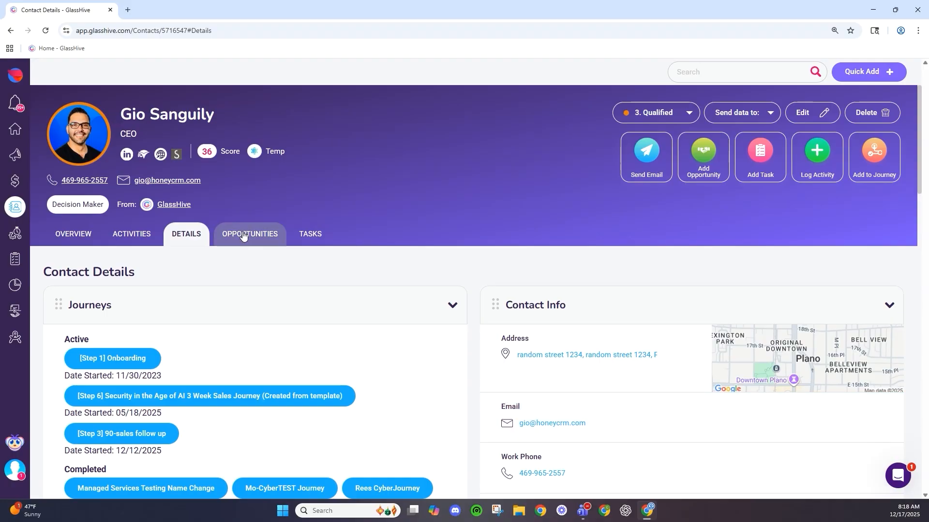
- Open the Opportunities tab, remove the salesperson filter chip, and scroll the 21 opportunities sideways
{"action": "left_click", "coordinate": [243, 236]}
{"action": "scroll", "coordinate": [264, 262], "scroll_direction": "down", "scroll_amount": 2}
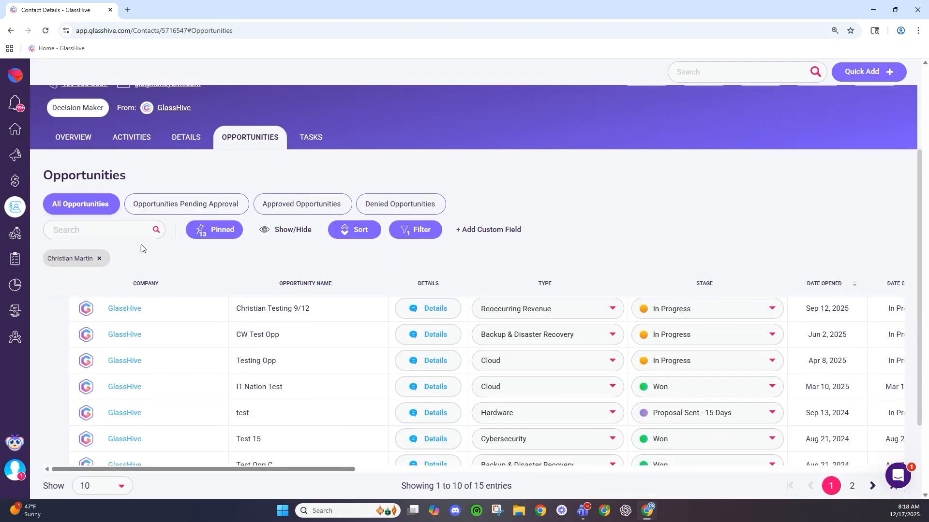
{"action": "scroll", "coordinate": [212, 254], "scroll_direction": "down", "scroll_amount": 2}
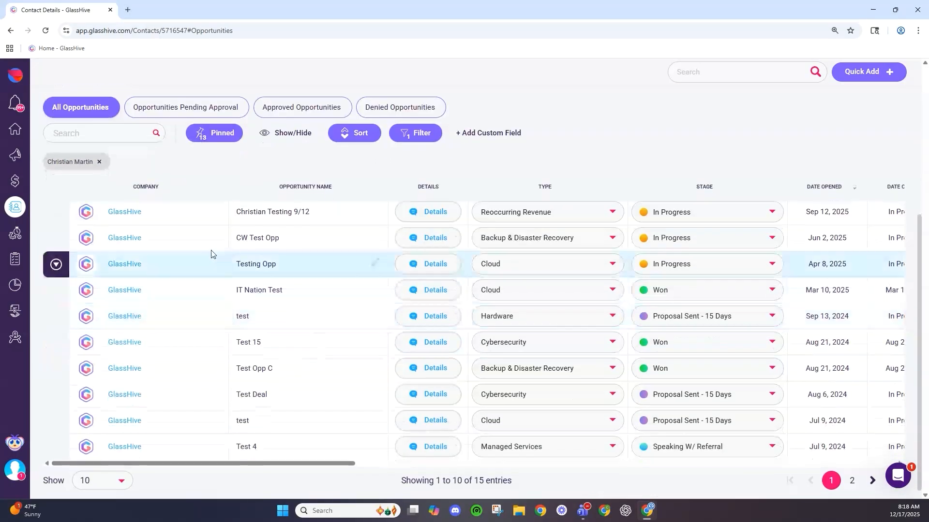
{"action": "left_click", "coordinate": [99, 163]}
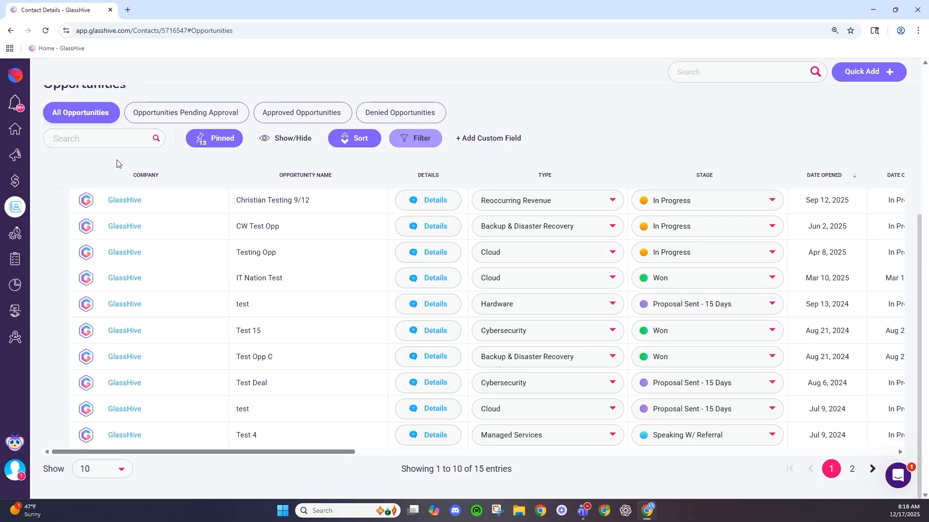
{"action": "scroll", "coordinate": [569, 268], "scroll_direction": "down", "scroll_amount": 4}
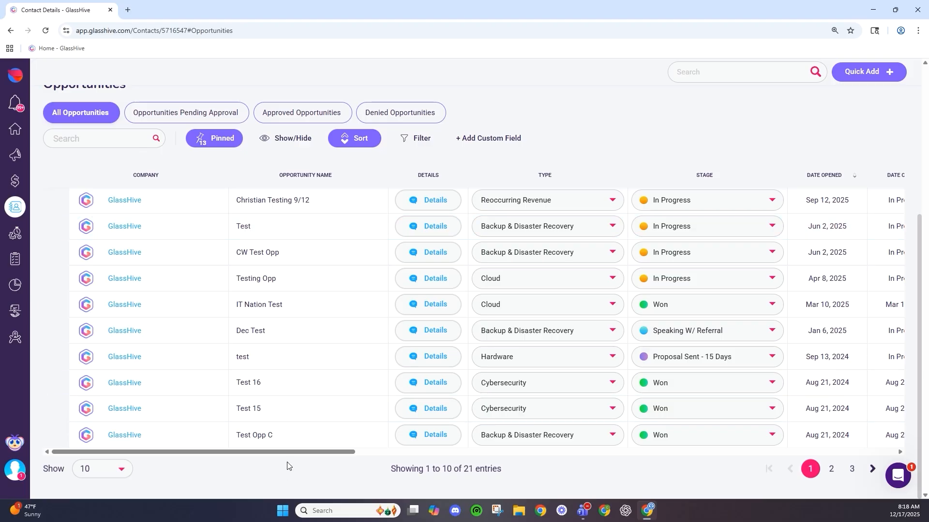
{"action": "left_click_drag", "start_coordinate": [296, 454], "coordinate": [314, 458]}
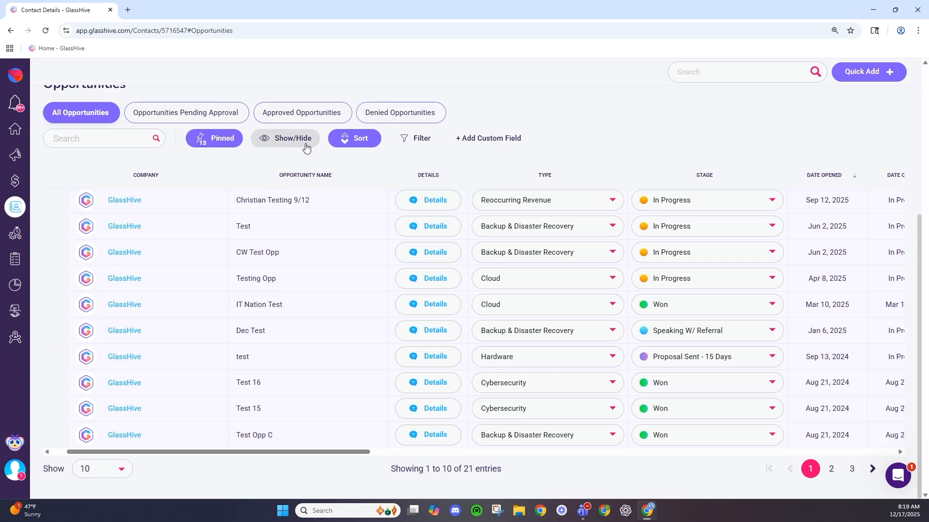
{"action": "scroll", "coordinate": [328, 328], "scroll_direction": "up", "scroll_amount": 1}
{"action": "scroll", "coordinate": [331, 328], "scroll_direction": "down", "scroll_amount": 1}
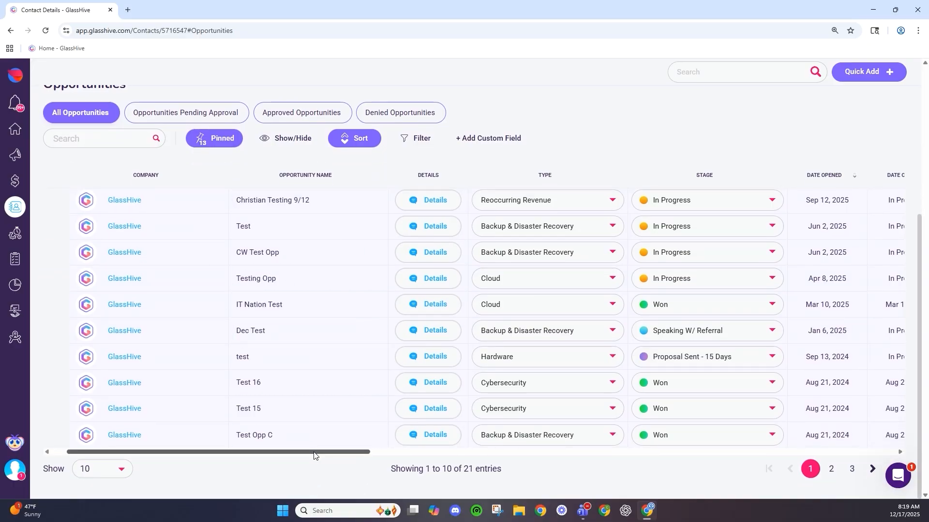
{"action": "left_click_drag", "start_coordinate": [315, 455], "coordinate": [341, 457]}
{"action": "left_click_drag", "start_coordinate": [295, 453], "coordinate": [247, 454]}
- Unpin all opportunity table columns, dismiss a stray menu, and scroll the table sideways
{"action": "left_click", "coordinate": [206, 140]}
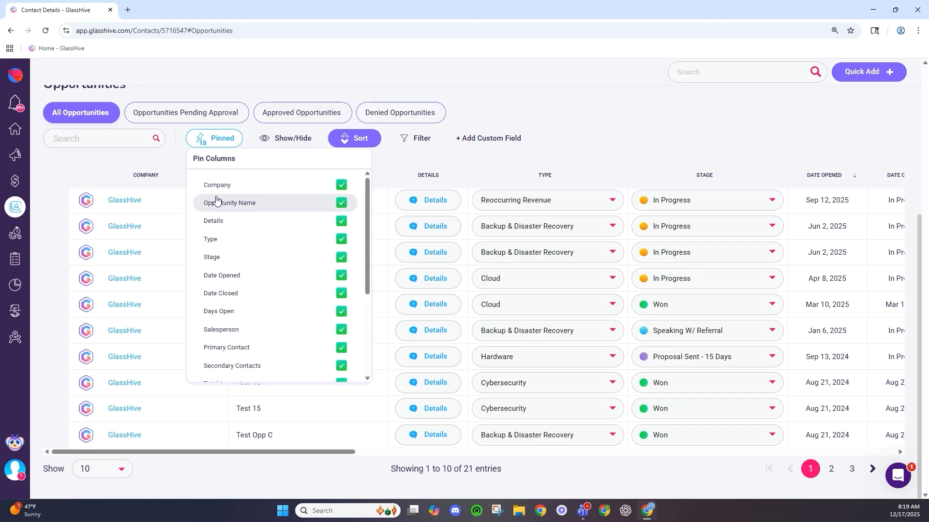
{"action": "left_click", "coordinate": [341, 186]}
{"action": "left_click", "coordinate": [626, 131]}
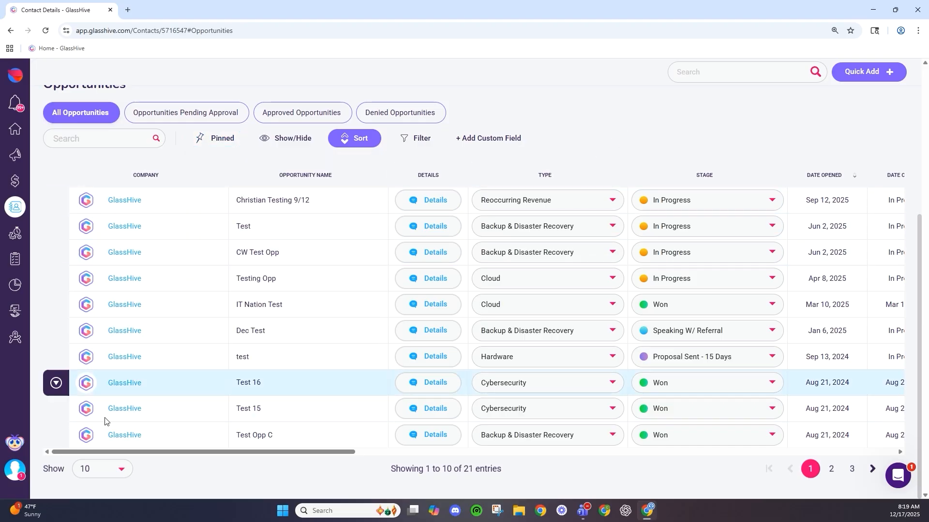
{"action": "right_click", "coordinate": [139, 451]}
{"action": "left_click", "coordinate": [192, 469]}
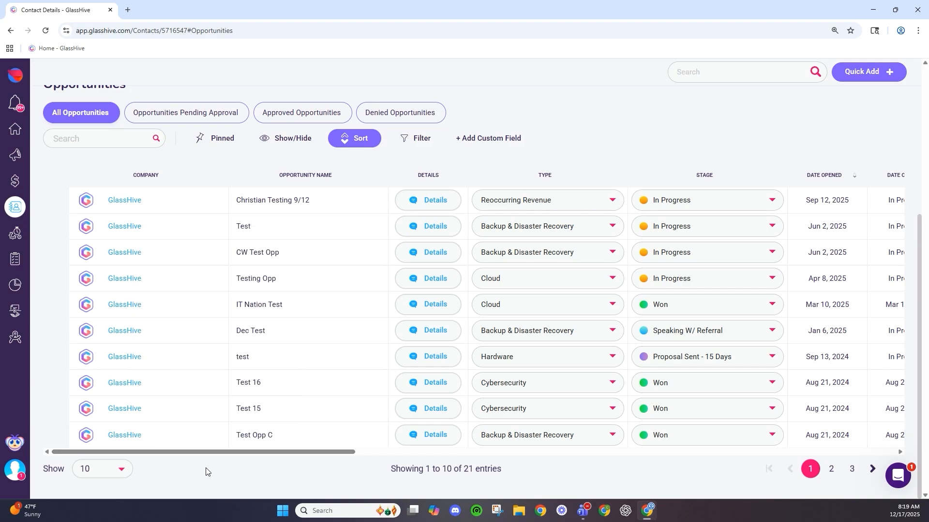
{"action": "left_click_drag", "start_coordinate": [203, 455], "coordinate": [213, 455]}
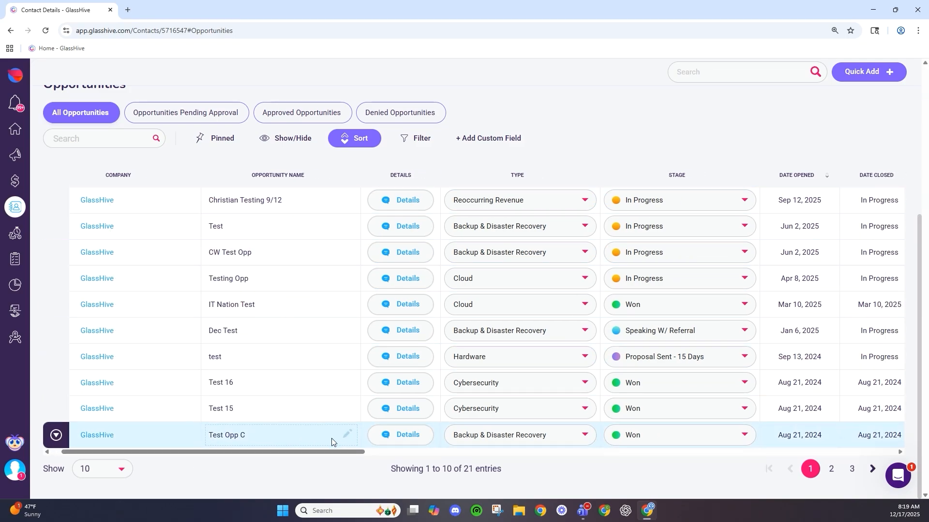
{"action": "left_click_drag", "start_coordinate": [331, 455], "coordinate": [383, 455]}
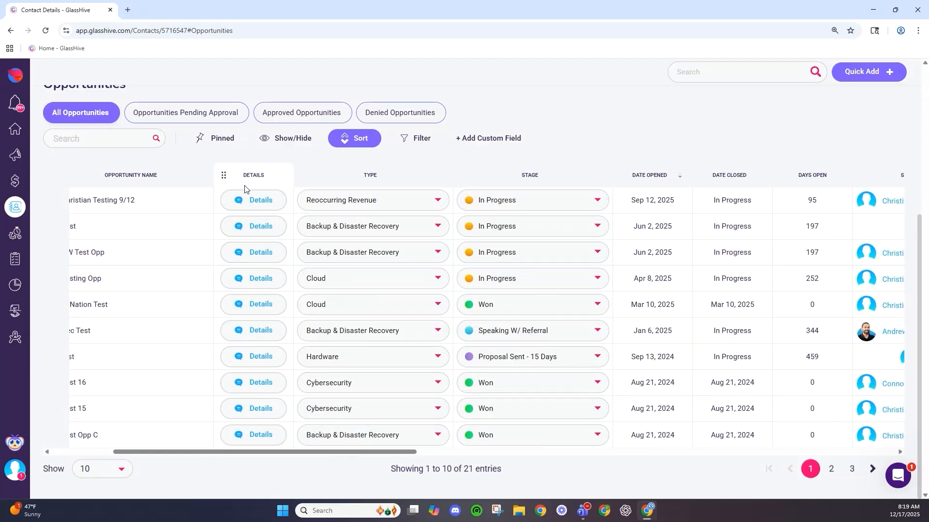
{"action": "left_click", "coordinate": [250, 196]}
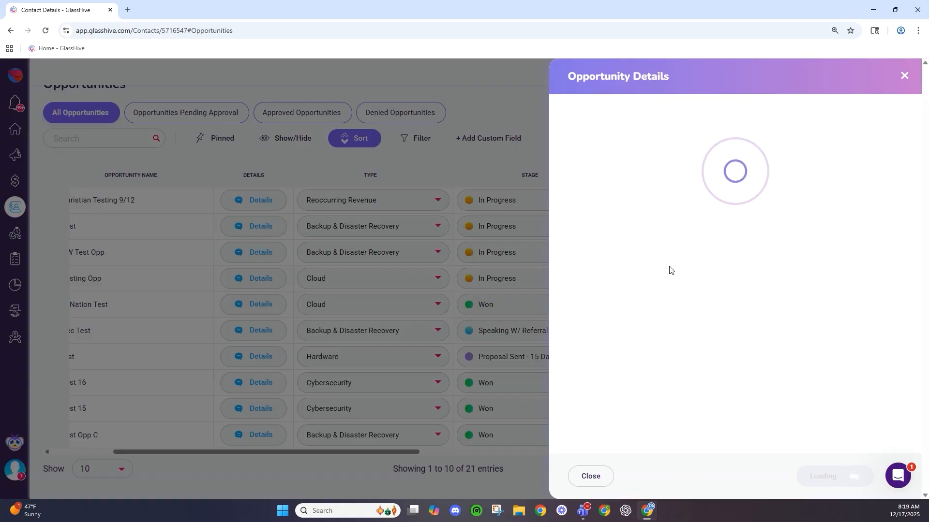
{"action": "scroll", "coordinate": [647, 227], "scroll_direction": "down", "scroll_amount": 2}
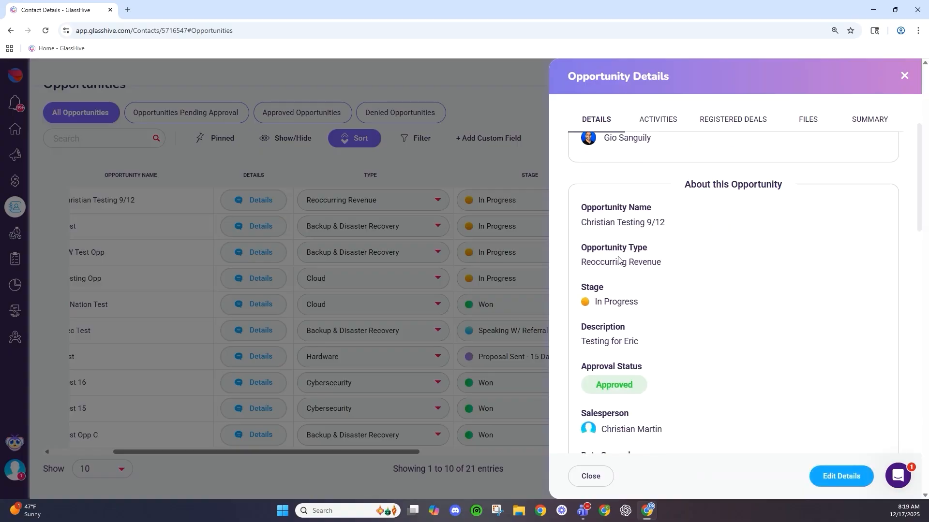
{"action": "scroll", "coordinate": [589, 248], "scroll_direction": "down", "scroll_amount": 2}
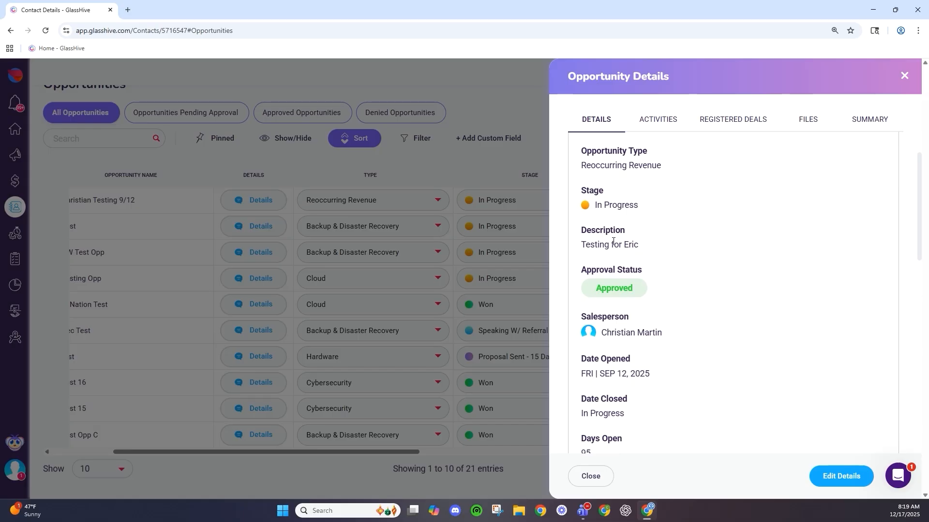
{"action": "scroll", "coordinate": [613, 241], "scroll_direction": "down", "scroll_amount": 1}
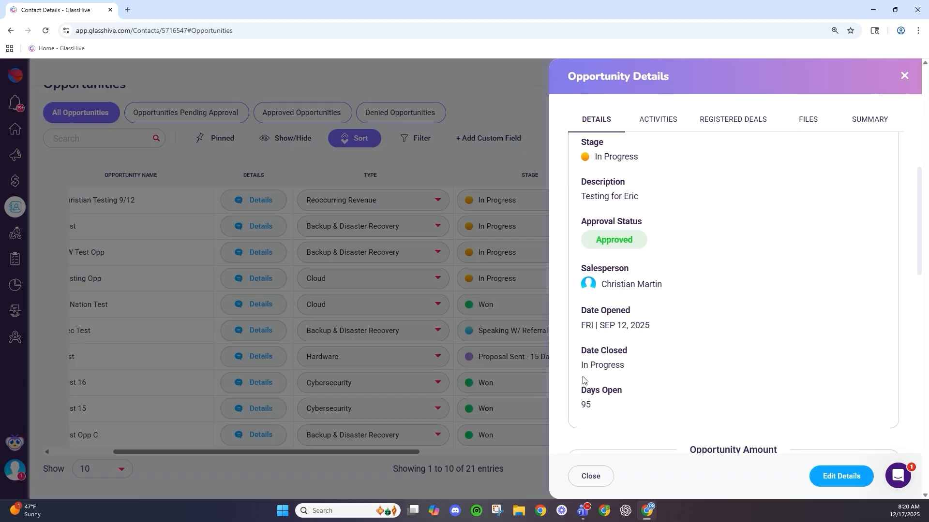
{"action": "scroll", "coordinate": [596, 381], "scroll_direction": "down", "scroll_amount": 3}
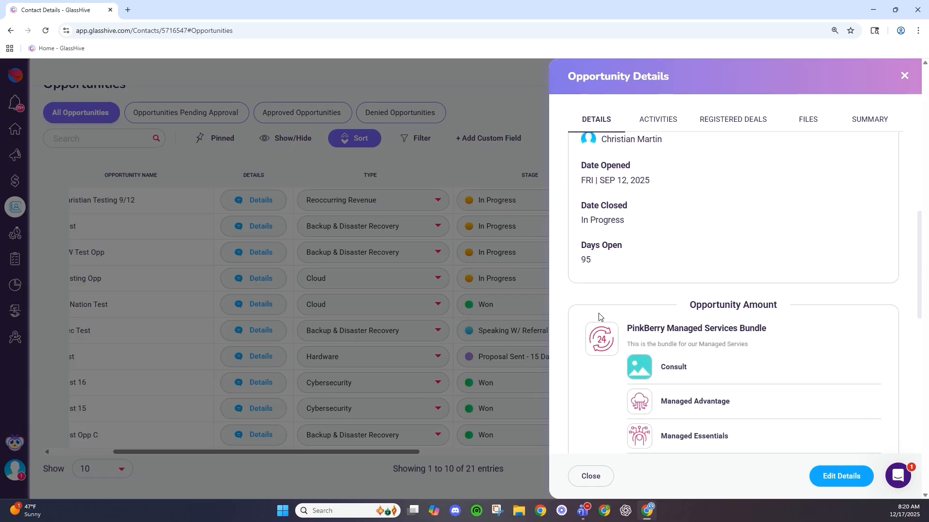
{"action": "scroll", "coordinate": [613, 282], "scroll_direction": "down", "scroll_amount": 2}
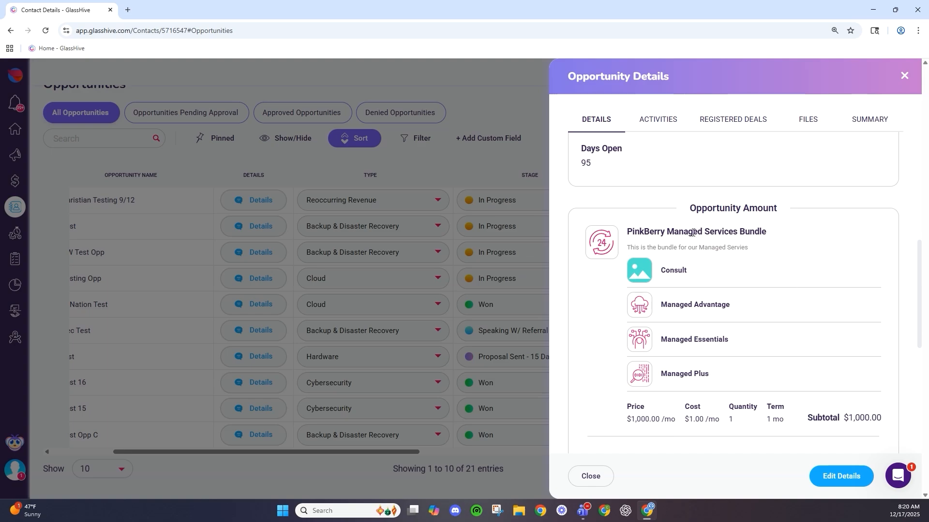
{"action": "scroll", "coordinate": [684, 269], "scroll_direction": "down", "scroll_amount": 4}
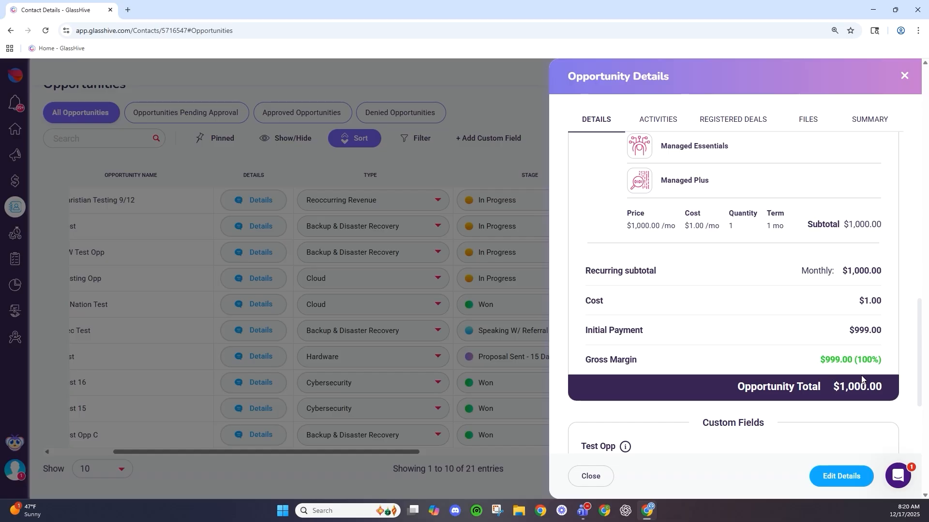
{"action": "right_click", "coordinate": [862, 379]}
{"action": "left_click", "coordinate": [713, 391]}
{"action": "scroll", "coordinate": [801, 387], "scroll_direction": "down", "scroll_amount": 3}
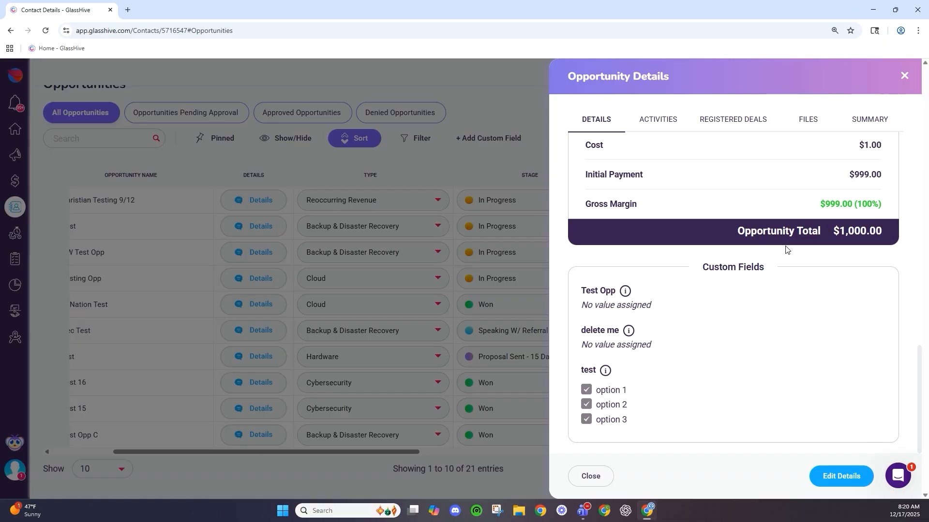
{"action": "left_click", "coordinate": [591, 476]}
- Show the contact's Tasks tab with the overdue follow up call due June 4, 2025
{"action": "left_click_drag", "start_coordinate": [415, 454], "coordinate": [289, 398]}
{"action": "scroll", "coordinate": [289, 398], "scroll_direction": "up", "scroll_amount": 4}
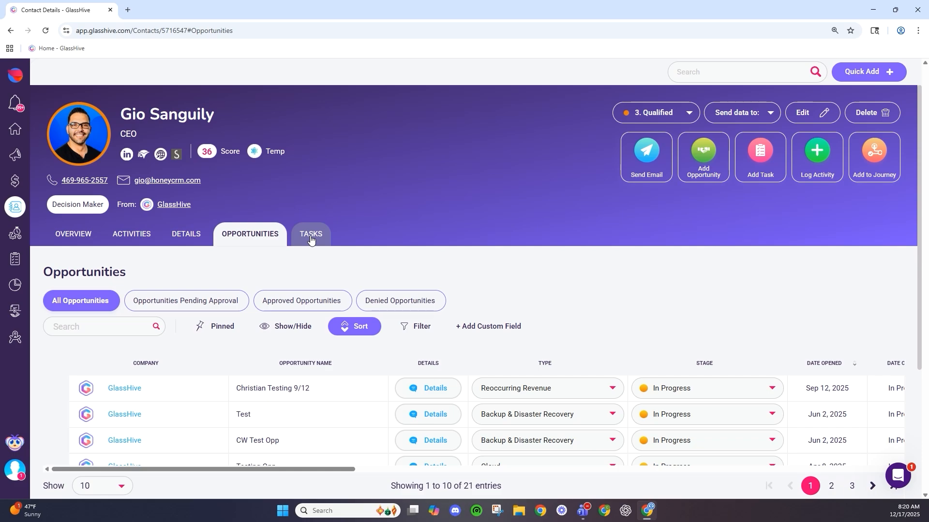
{"action": "left_click", "coordinate": [311, 239]}
{"action": "scroll", "coordinate": [286, 286], "scroll_direction": "down", "scroll_amount": 1}
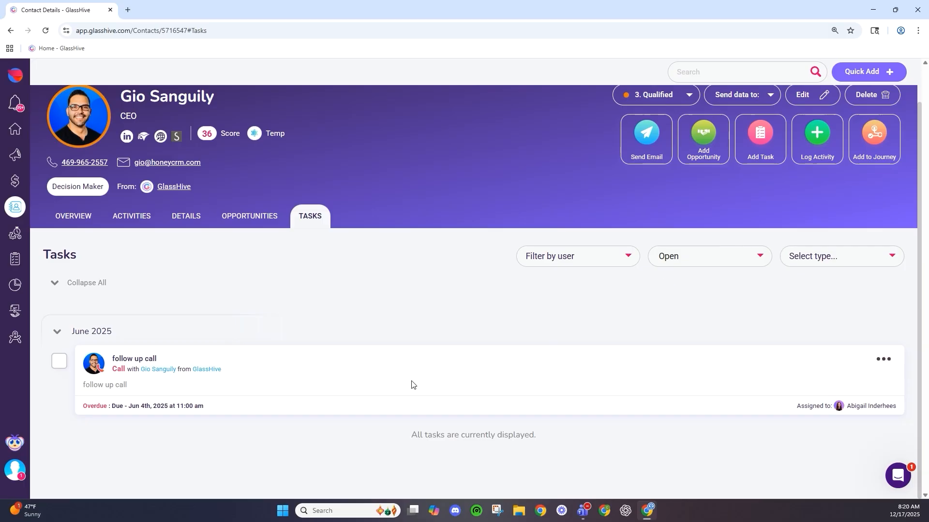
{"action": "scroll", "coordinate": [411, 385], "scroll_direction": "up", "scroll_amount": 1}
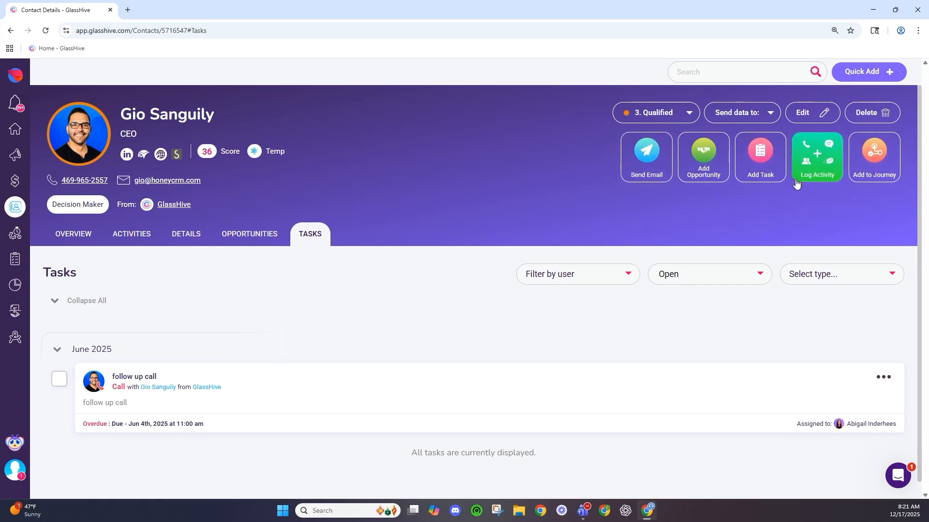
- Write a new email to the contact from the chosen sender account, subject 'Test', body 'test'
{"action": "left_click", "coordinate": [651, 169]}
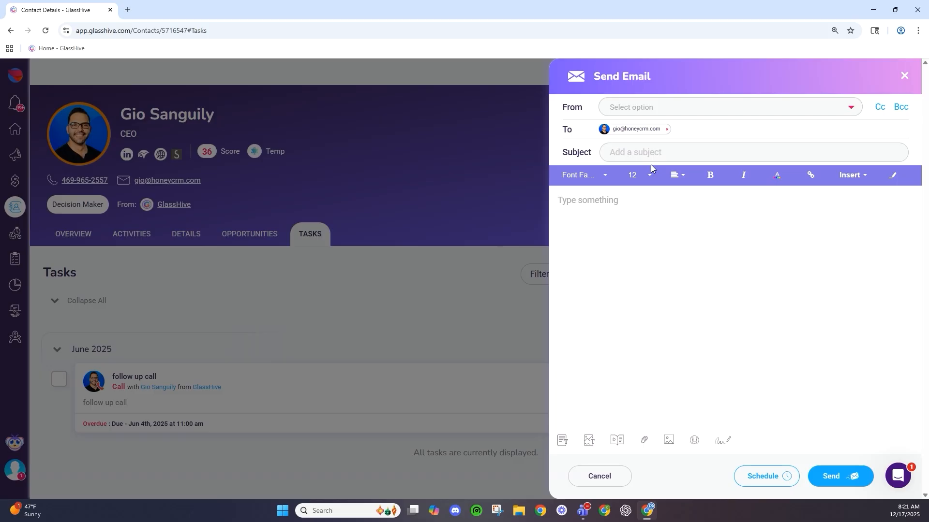
{"action": "left_click", "coordinate": [674, 107]}
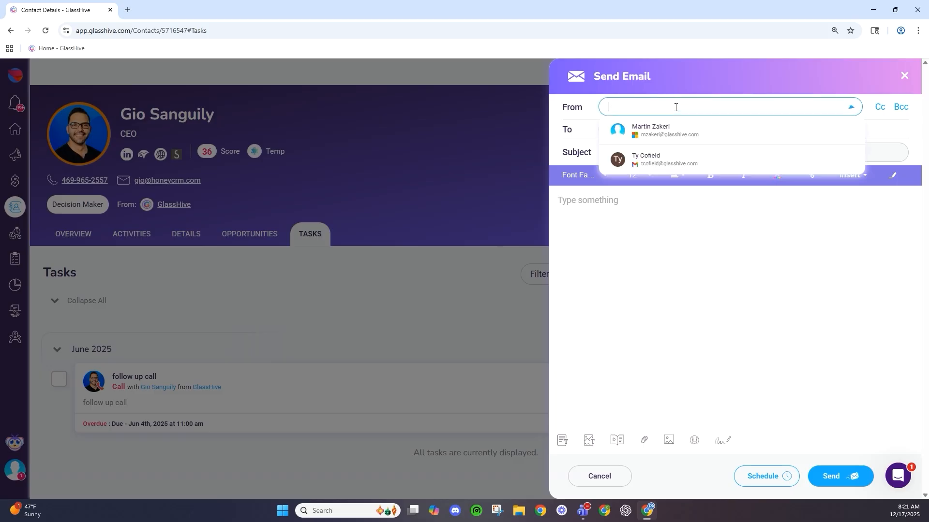
{"action": "left_click", "coordinate": [674, 129]}
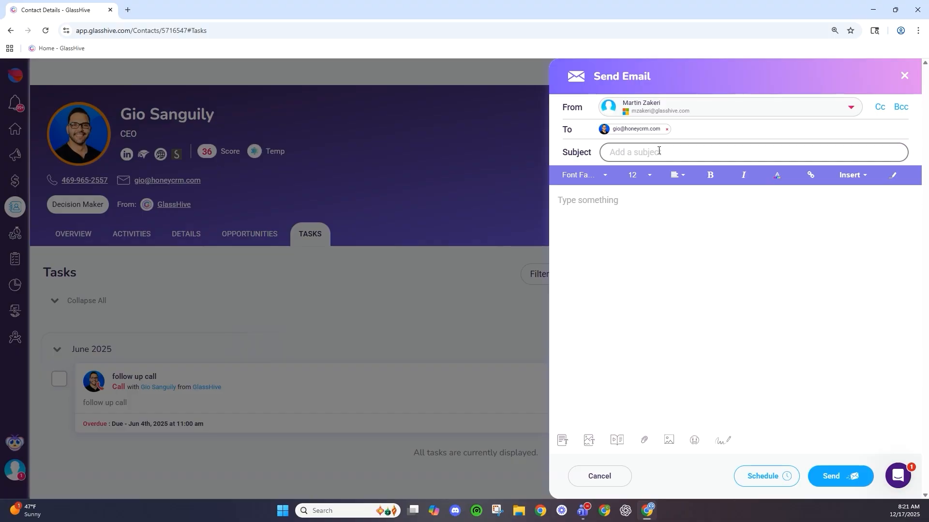
{"action": "left_click", "coordinate": [658, 151]}
{"action": "type", "text": "Test"}
{"action": "left_click", "coordinate": [611, 221]}
{"action": "type", "text": "test"}
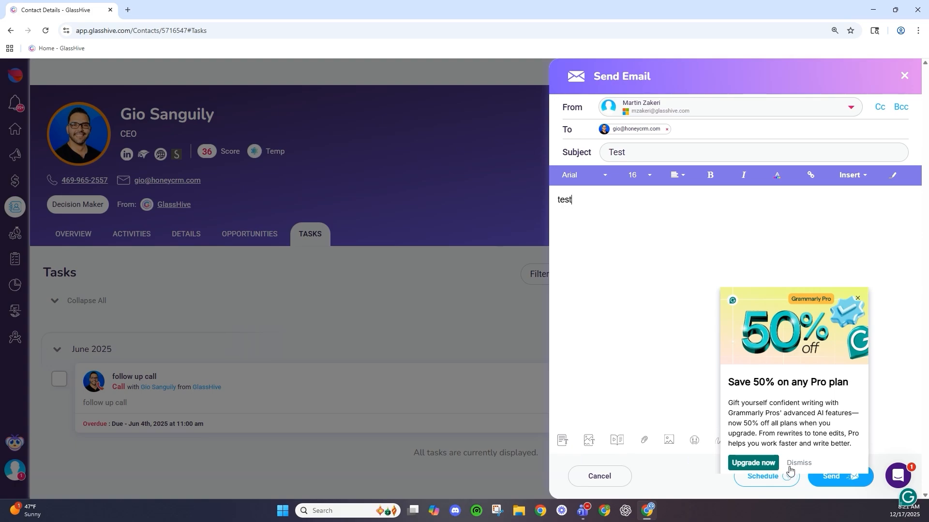
- Dismiss the Grammarly promotion and send the 'Test' email without inserting any fields
{"action": "left_click", "coordinate": [789, 467]}
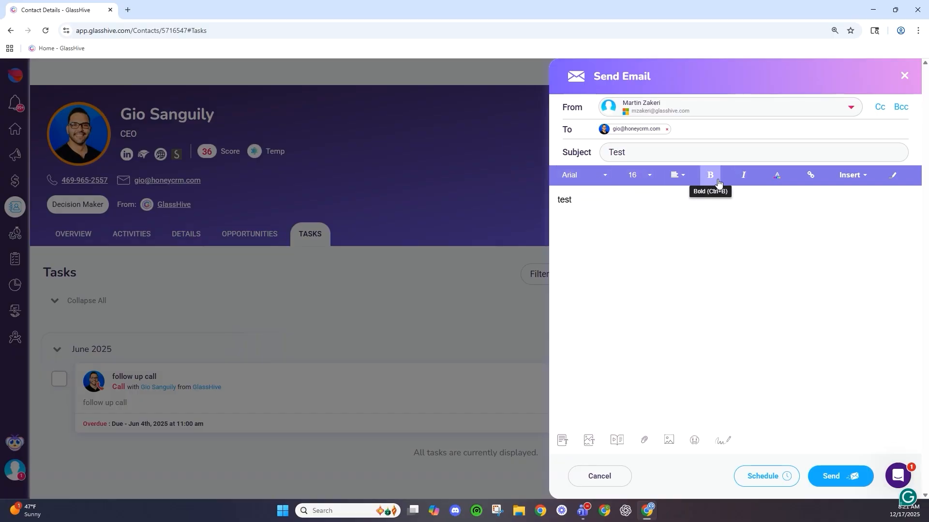
{"action": "left_click", "coordinate": [850, 176]}
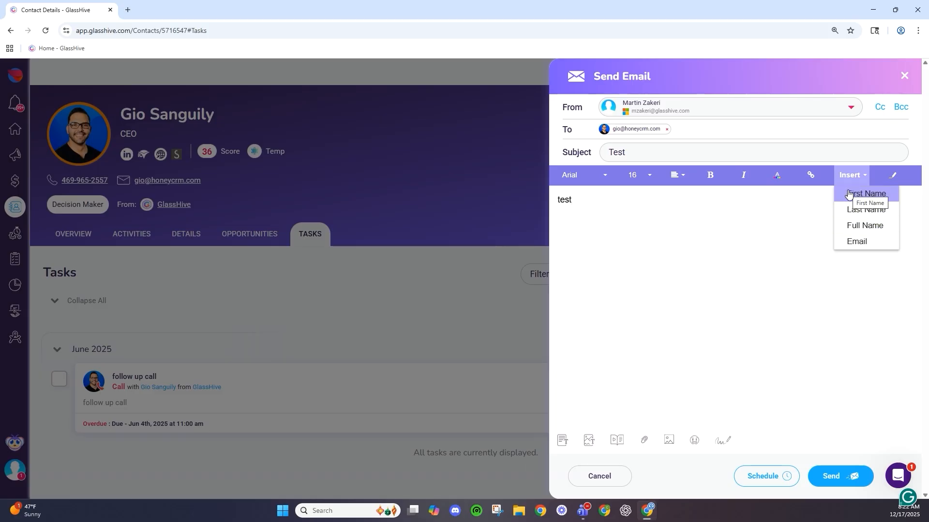
{"action": "left_click", "coordinate": [750, 248]}
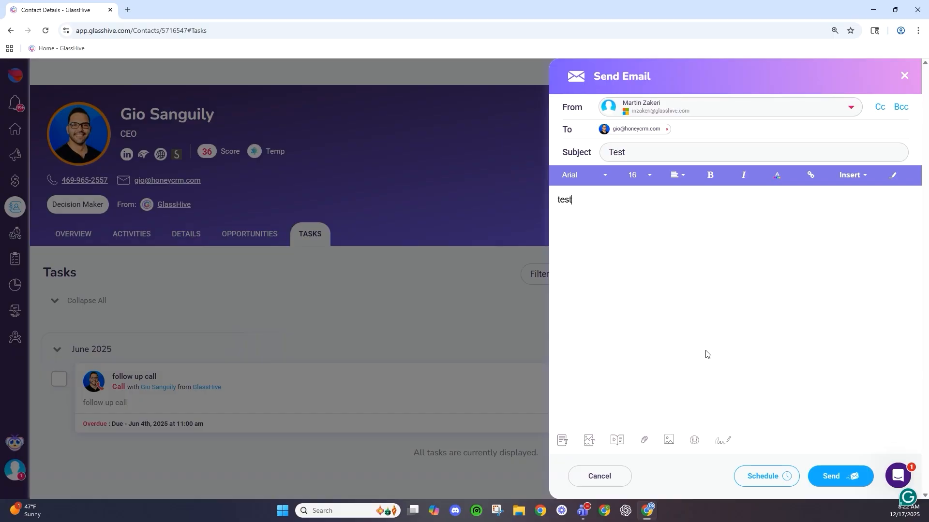
{"action": "left_click", "coordinate": [829, 474]}
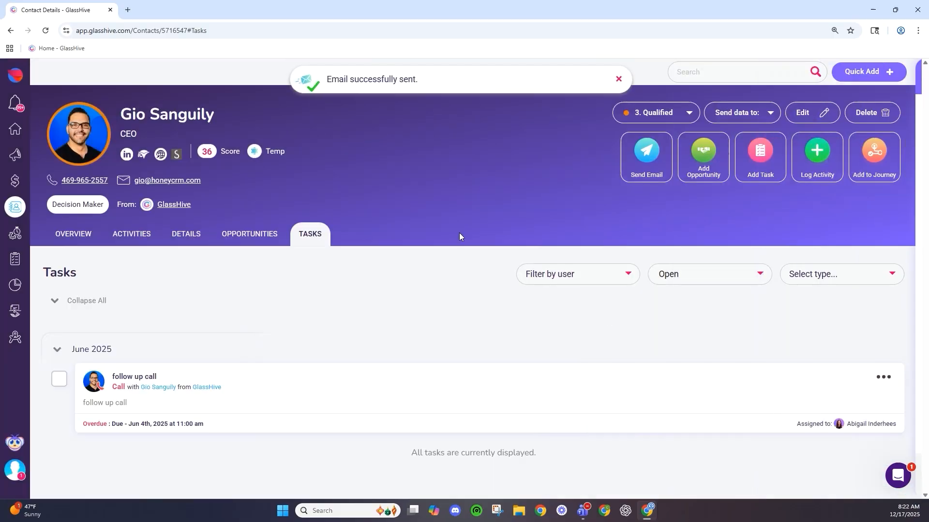
- Switch to the contact's Activities feed and reload the page to refresh it
{"action": "left_click", "coordinate": [125, 237]}
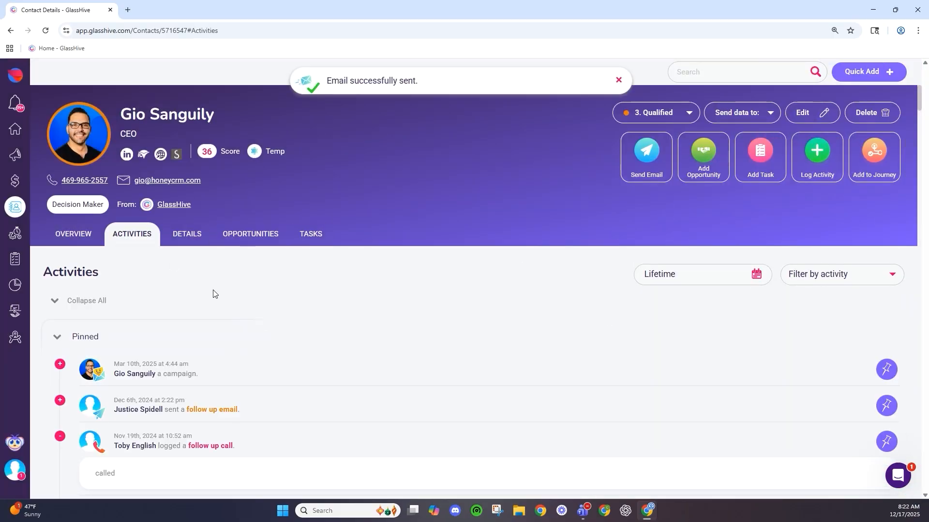
{"action": "scroll", "coordinate": [197, 310], "scroll_direction": "down", "scroll_amount": 9}
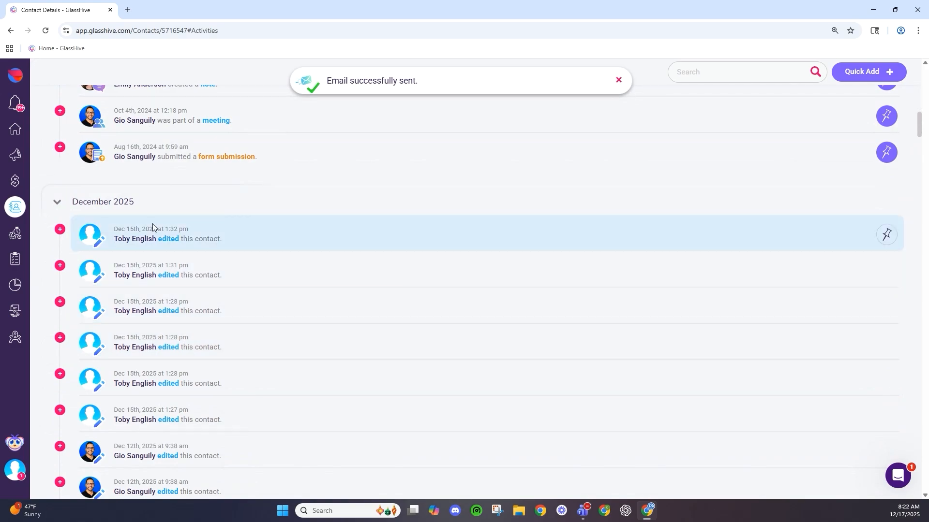
{"action": "left_click", "coordinate": [46, 31]}
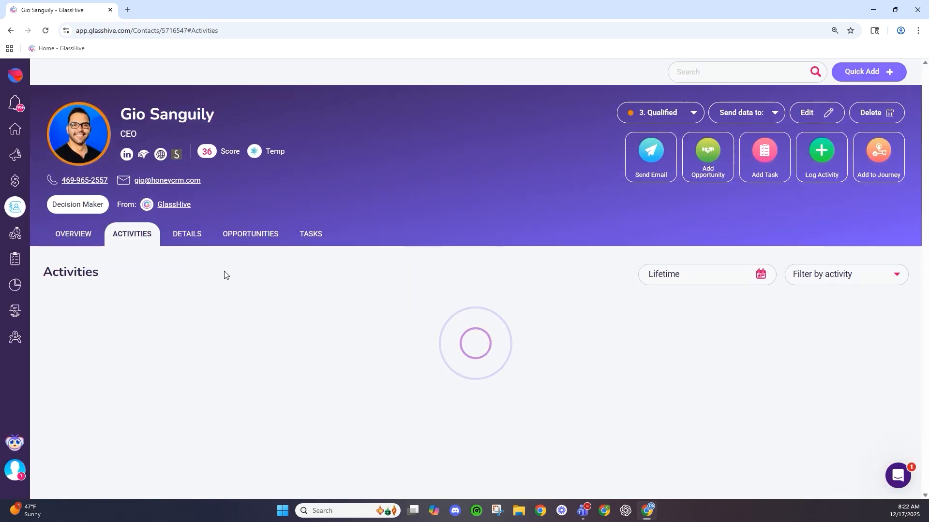
{"action": "scroll", "coordinate": [441, 186], "scroll_direction": "down", "scroll_amount": 2}
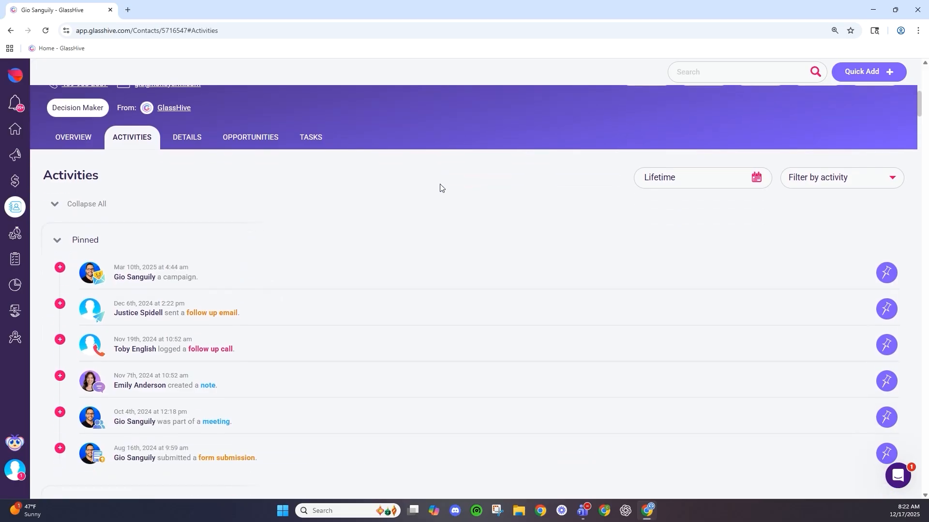
{"action": "scroll", "coordinate": [438, 187], "scroll_direction": "down", "scroll_amount": 6}
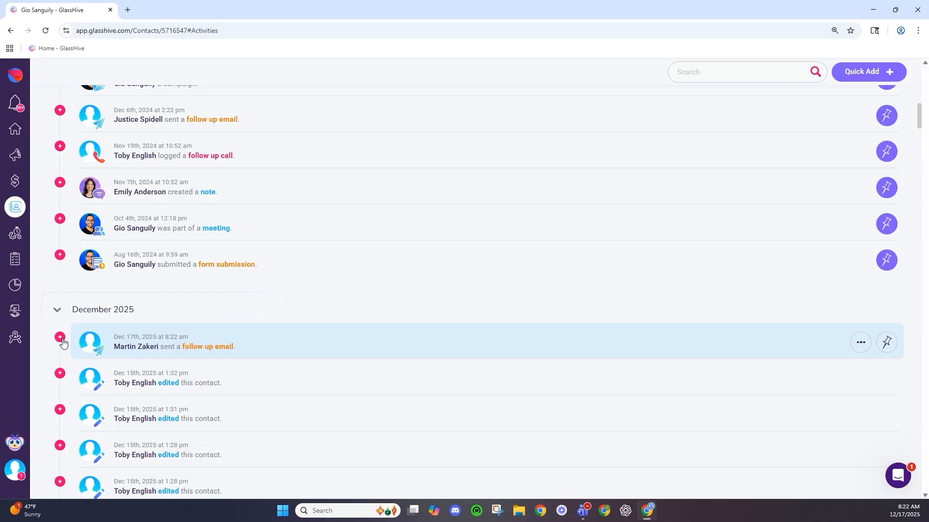
- Expand the newest 'Test' follow-up email entry and scroll through the activity feed
{"action": "left_click", "coordinate": [60, 338]}
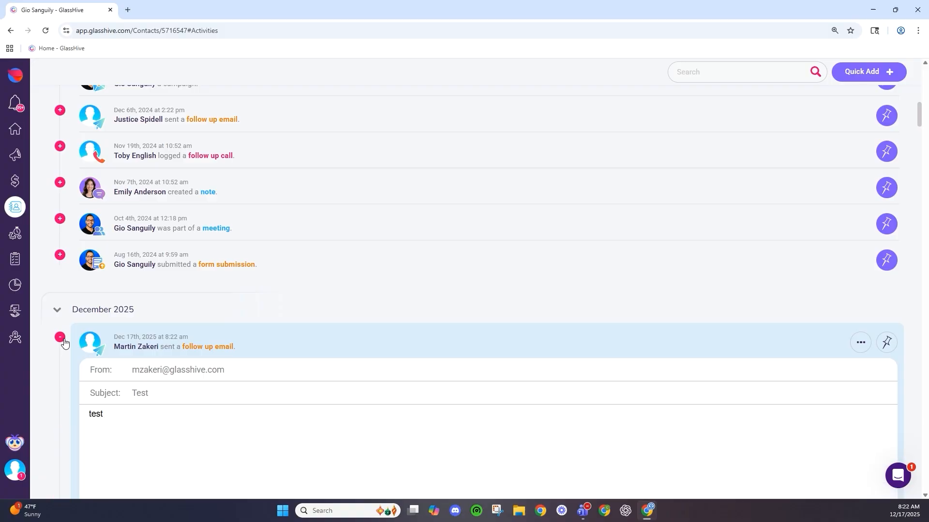
{"action": "scroll", "coordinate": [68, 341], "scroll_direction": "down", "scroll_amount": 3}
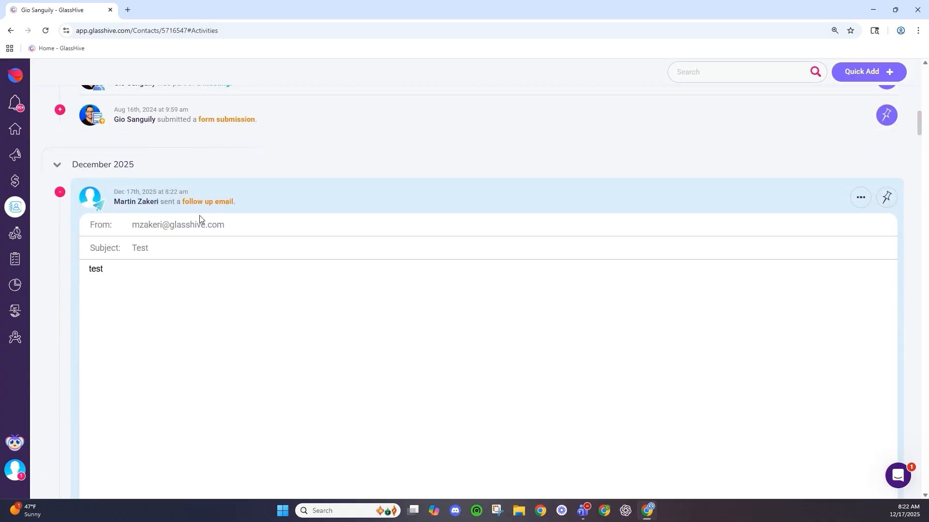
{"action": "scroll", "coordinate": [218, 245], "scroll_direction": "down", "scroll_amount": 4}
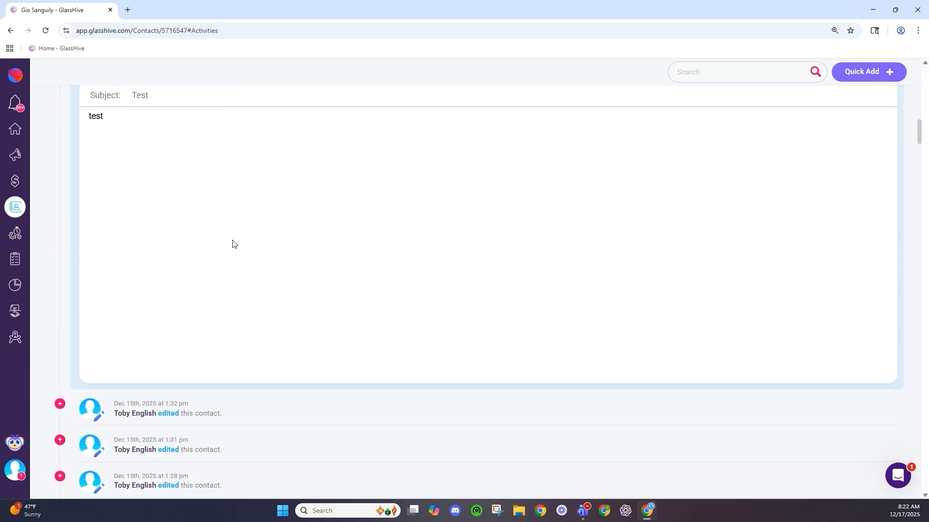
{"action": "scroll", "coordinate": [215, 305], "scroll_direction": "up", "scroll_amount": 2}
{"action": "scroll", "coordinate": [216, 306], "scroll_direction": "down", "scroll_amount": 9}
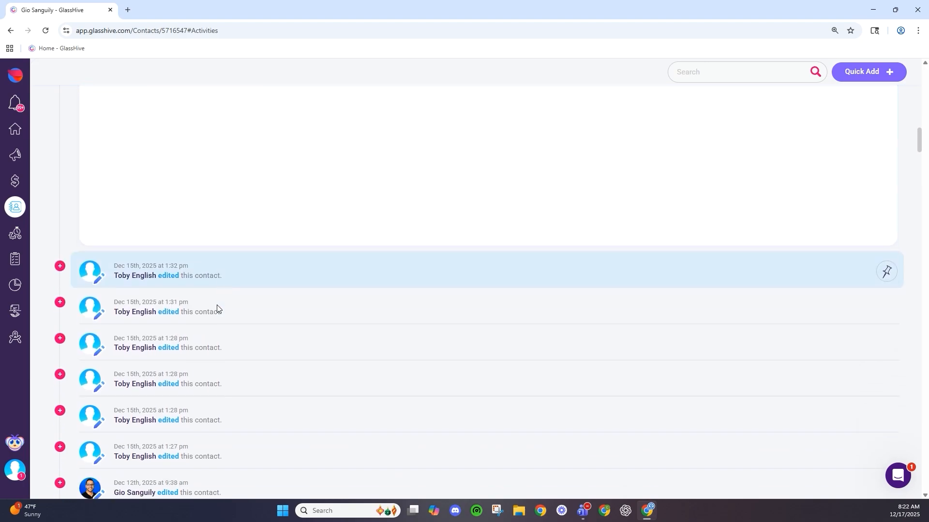
{"action": "scroll", "coordinate": [129, 327], "scroll_direction": "down", "scroll_amount": 3}
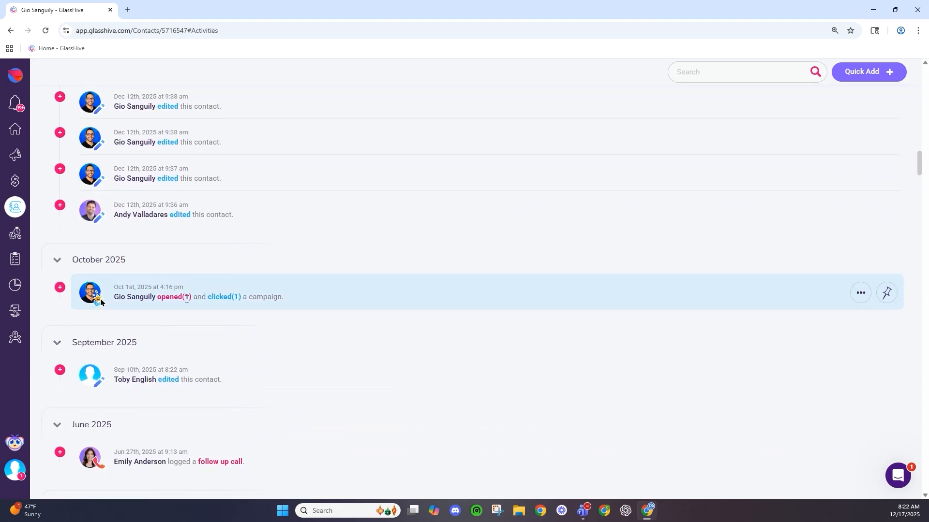
{"action": "scroll", "coordinate": [172, 300], "scroll_direction": "up", "scroll_amount": 12}
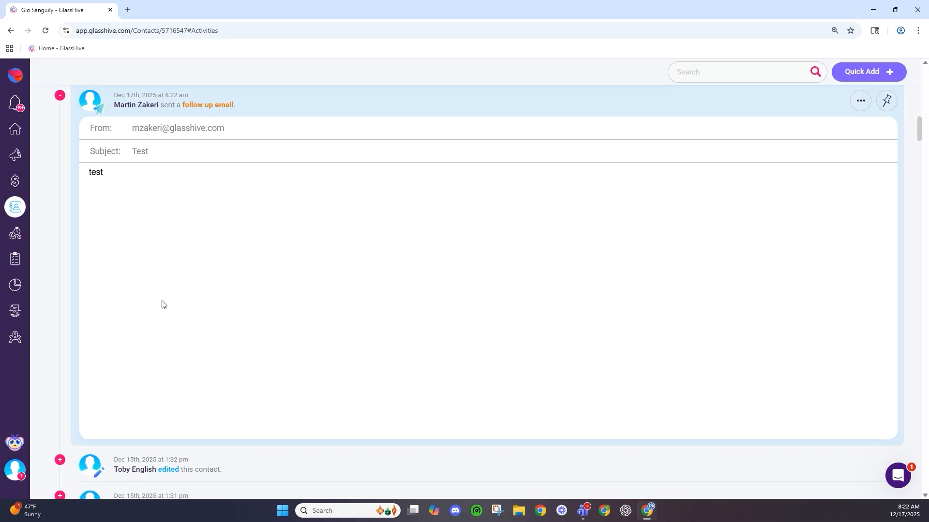
{"action": "scroll", "coordinate": [162, 303], "scroll_direction": "up", "scroll_amount": 10}
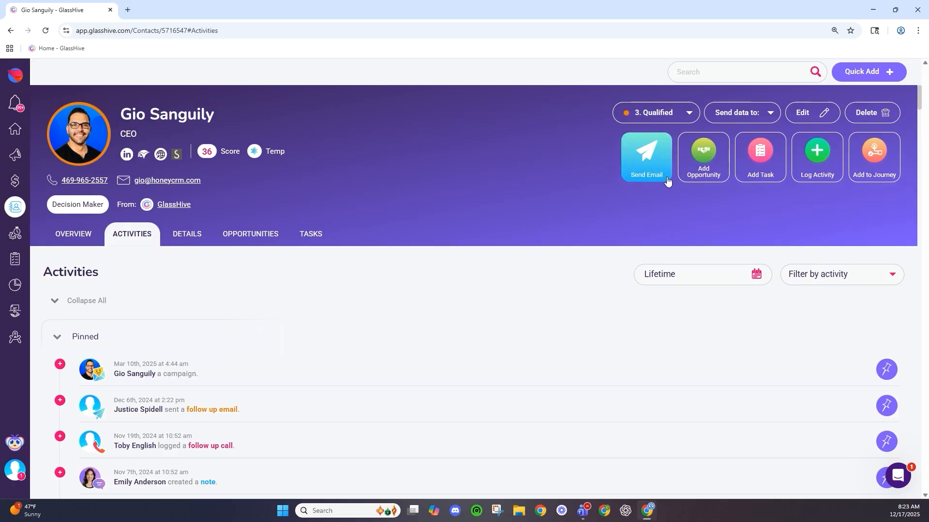
- Start a new opportunity for the contact with type Cybersecurity and stage In Progress
{"action": "left_click", "coordinate": [704, 153]}
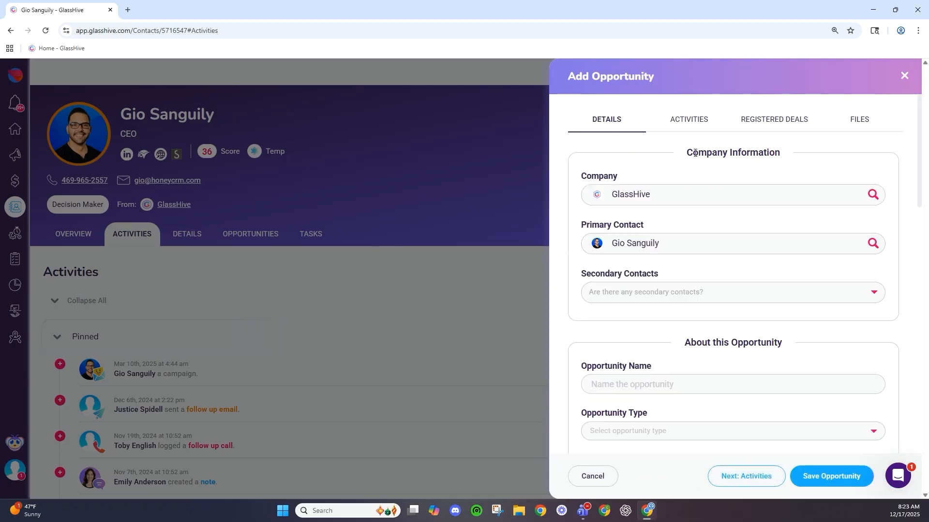
{"action": "scroll", "coordinate": [624, 157], "scroll_direction": "down", "scroll_amount": 4}
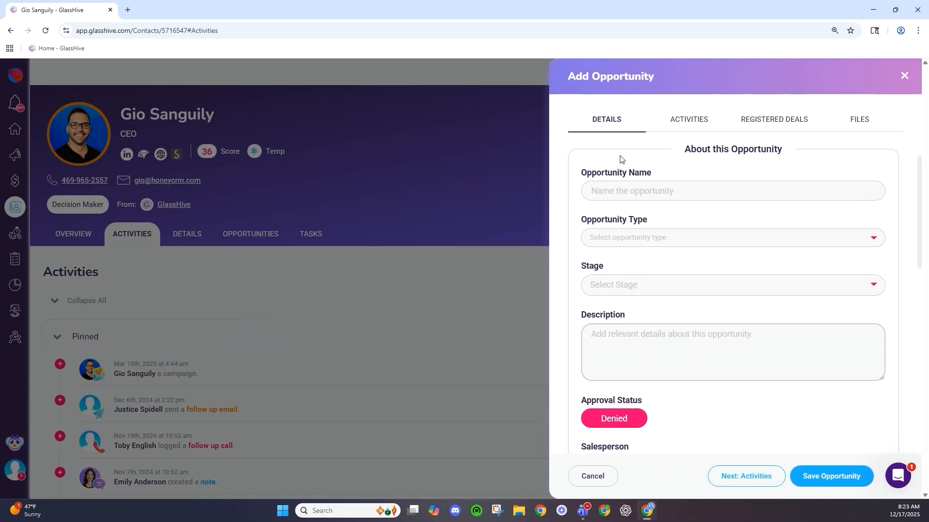
{"action": "scroll", "coordinate": [648, 172], "scroll_direction": "up", "scroll_amount": 4}
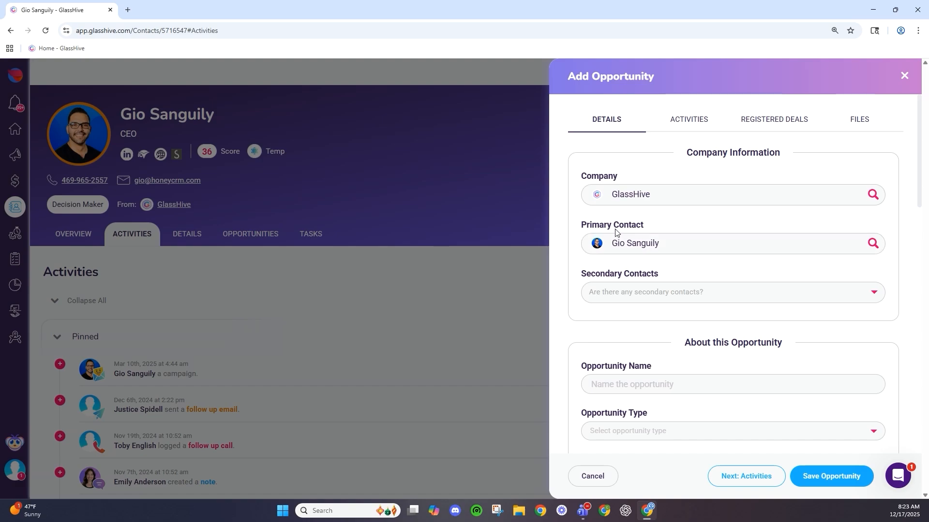
{"action": "scroll", "coordinate": [614, 231], "scroll_direction": "down", "scroll_amount": 5}
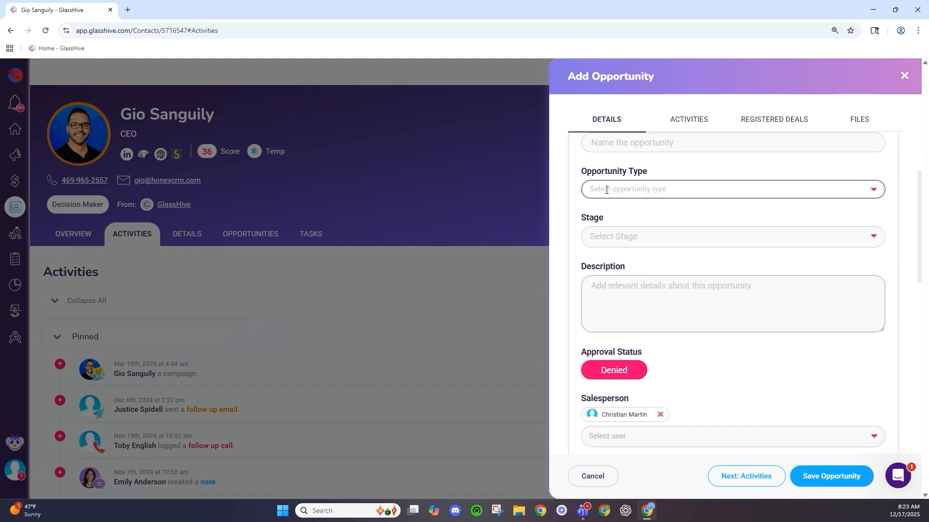
{"action": "left_click", "coordinate": [588, 189]}
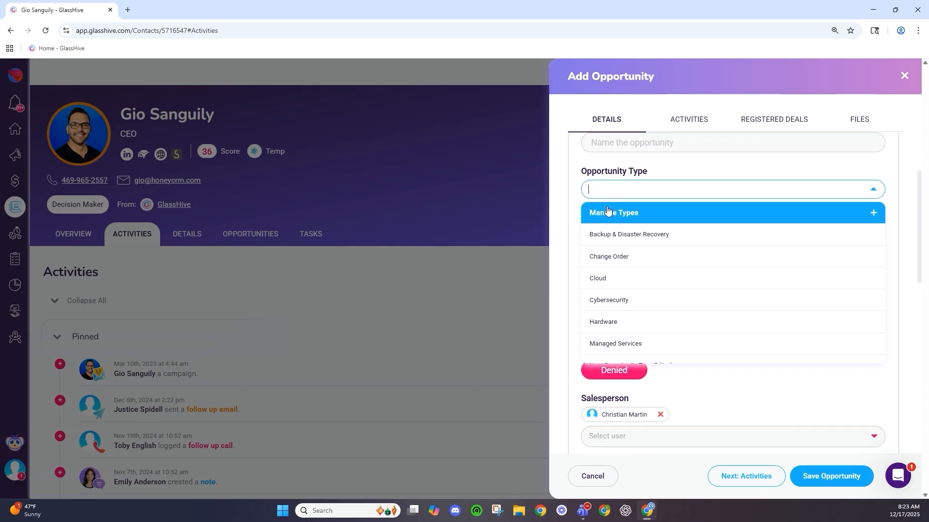
{"action": "left_click", "coordinate": [606, 300]}
{"action": "left_click", "coordinate": [606, 241]}
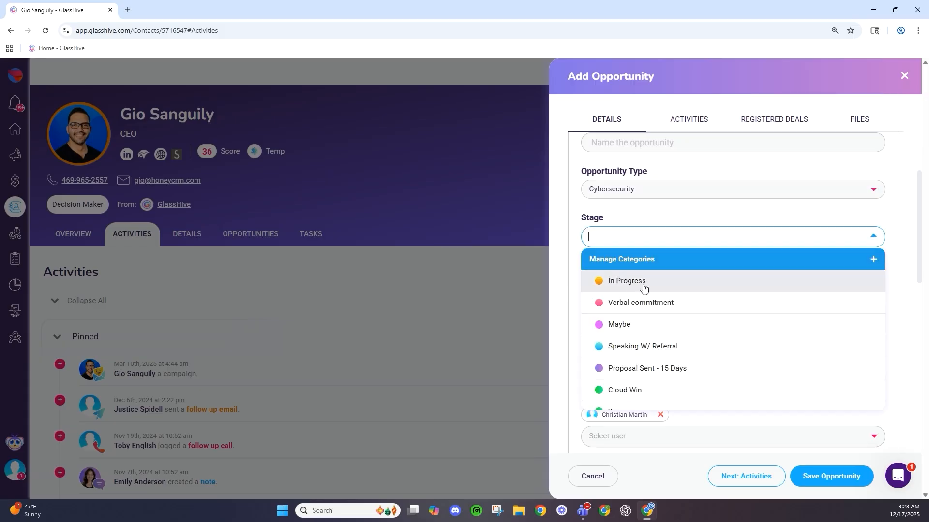
{"action": "scroll", "coordinate": [673, 275], "scroll_direction": "down", "scroll_amount": 1}
{"action": "scroll", "coordinate": [656, 303], "scroll_direction": "up", "scroll_amount": 1}
{"action": "left_click", "coordinate": [645, 285]}
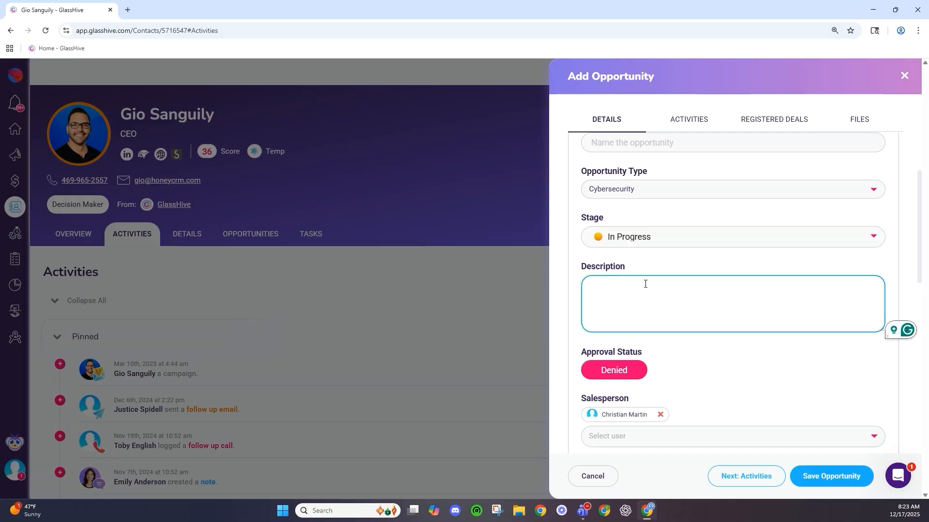
{"action": "scroll", "coordinate": [645, 283], "scroll_direction": "down", "scroll_amount": 1}
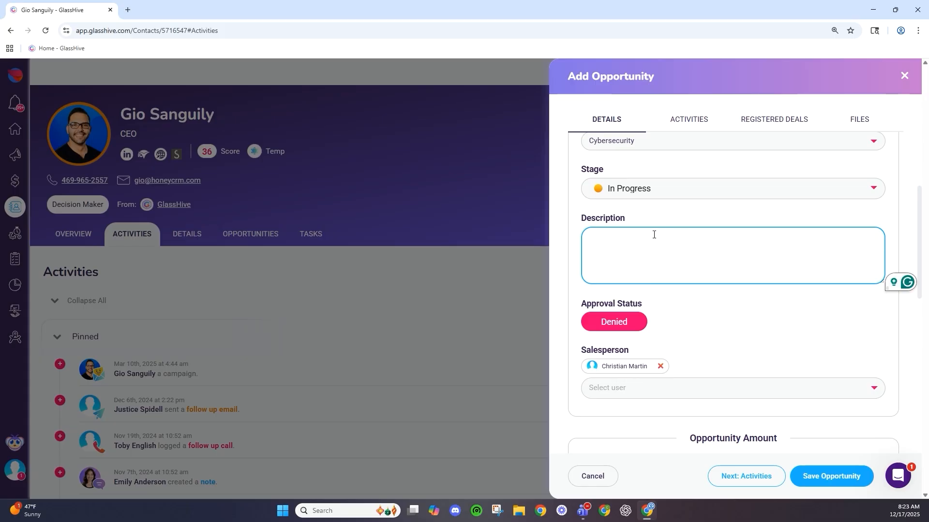
{"action": "scroll", "coordinate": [648, 242], "scroll_direction": "down", "scroll_amount": 4}
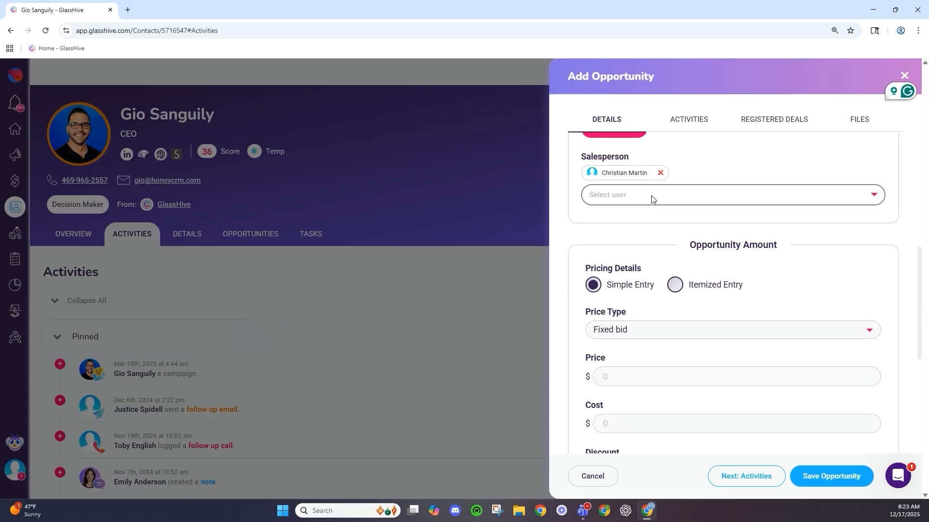
{"action": "scroll", "coordinate": [636, 209], "scroll_direction": "down", "scroll_amount": 2}
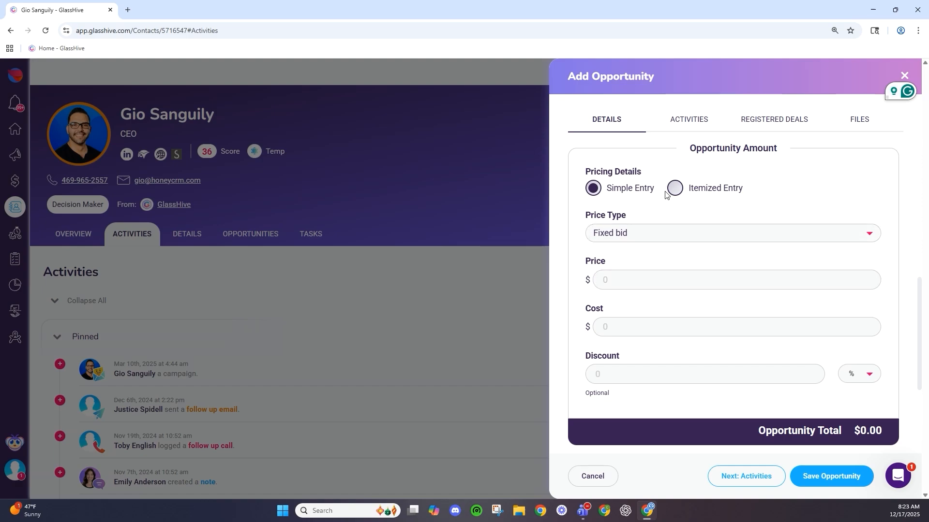
- Keep the Fixed bid price type, check Price, Cost and Discount, then choose Itemized Entry
{"action": "left_click", "coordinate": [587, 234]}
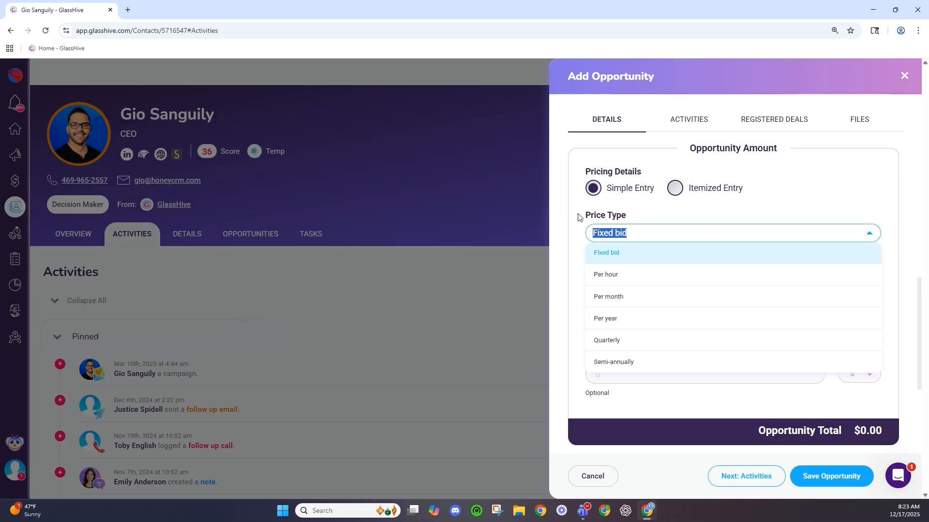
{"action": "left_click", "coordinate": [611, 234]}
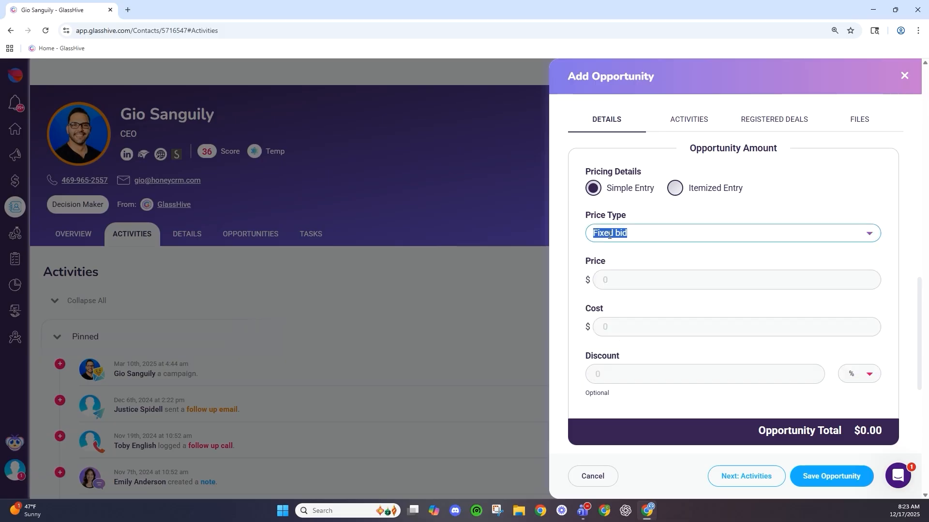
{"action": "left_click", "coordinate": [624, 234]}
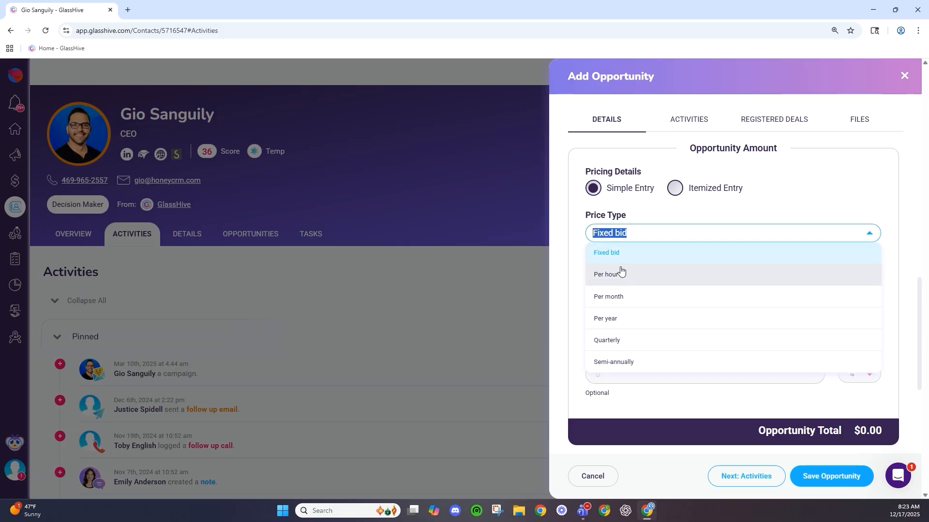
{"action": "left_click", "coordinate": [561, 284]}
{"action": "left_click", "coordinate": [648, 275]}
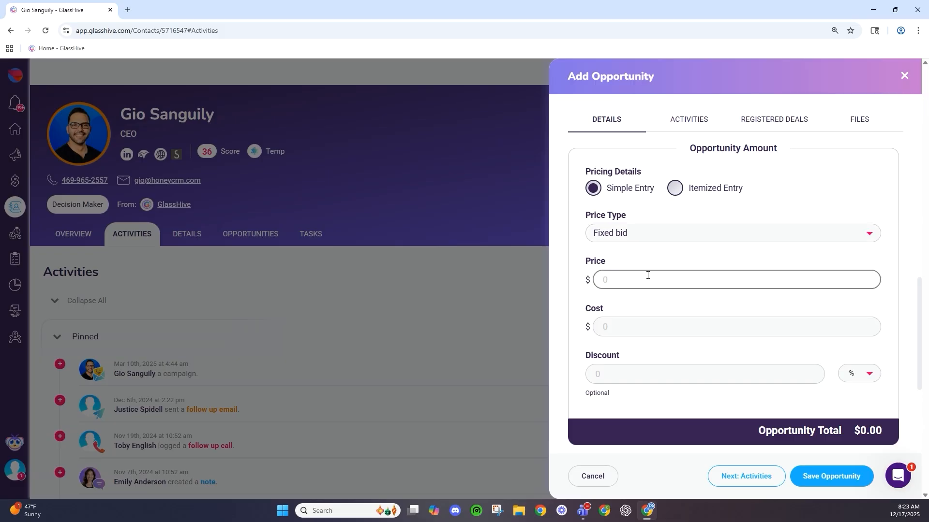
{"action": "left_click", "coordinate": [665, 325]}
{"action": "left_click", "coordinate": [675, 376]}
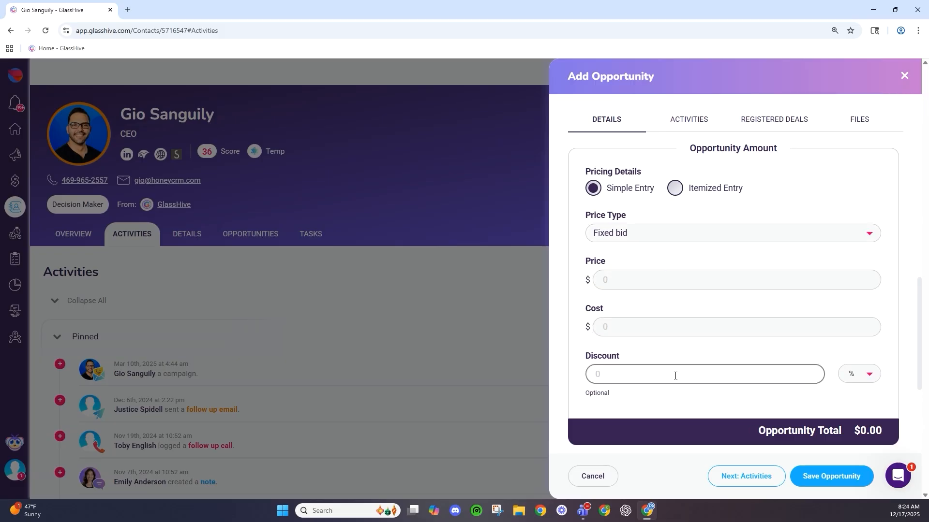
{"action": "left_click", "coordinate": [675, 189]}
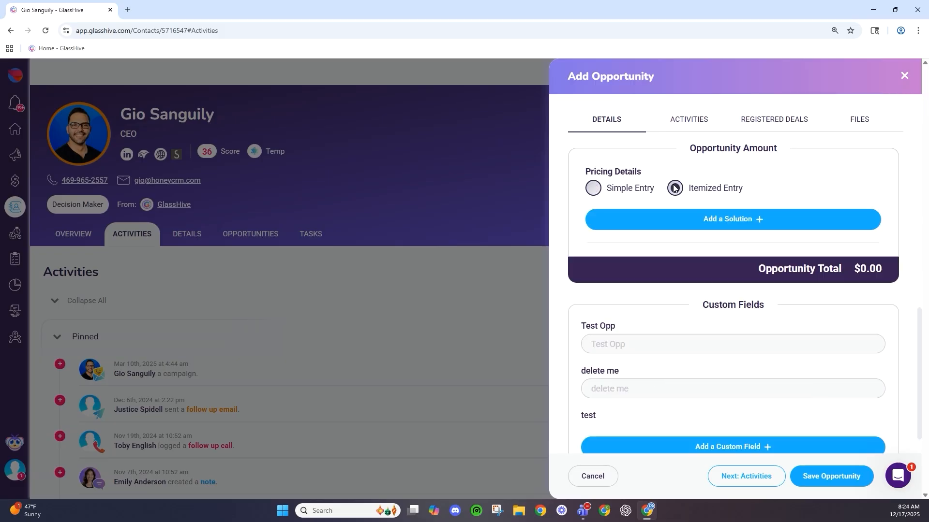
- Add Managed Essentials, Managed Plus, Managed Advantage and the Enteroc N1823 2U NAS at MSRP
{"action": "left_click", "coordinate": [683, 222]}
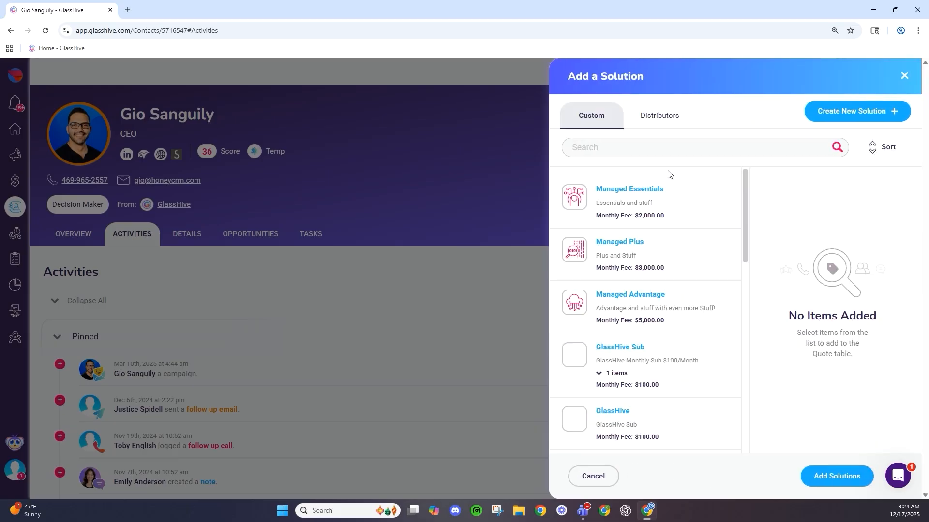
{"action": "left_click", "coordinate": [636, 208]}
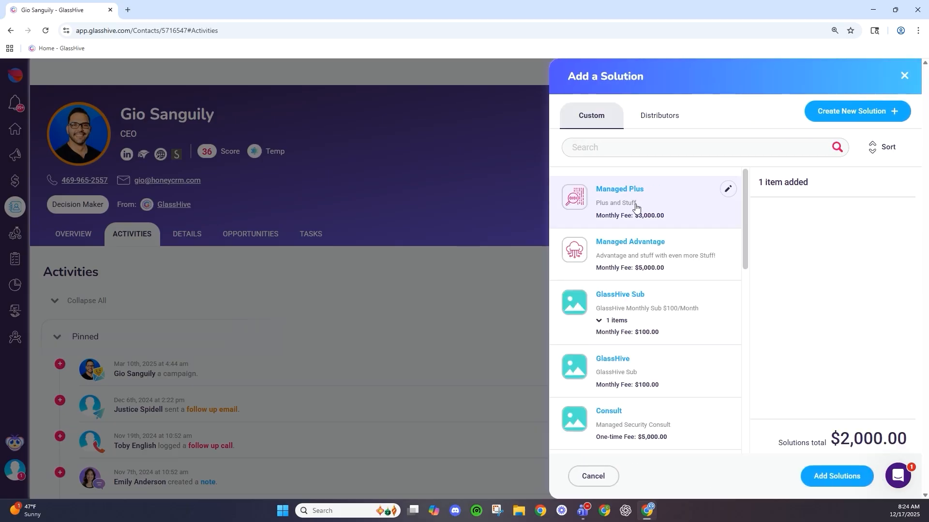
{"action": "left_click", "coordinate": [636, 208]}
{"action": "left_click", "coordinate": [636, 209]}
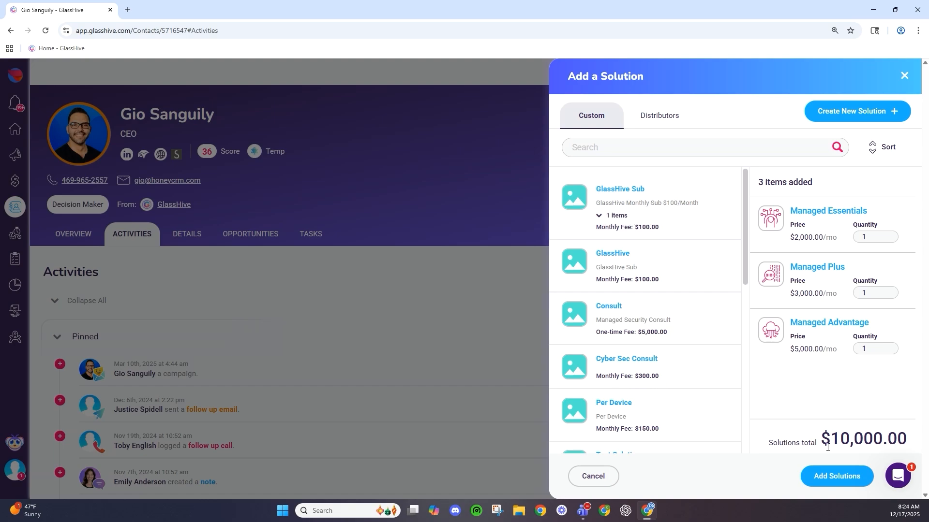
{"action": "left_click", "coordinate": [637, 110]}
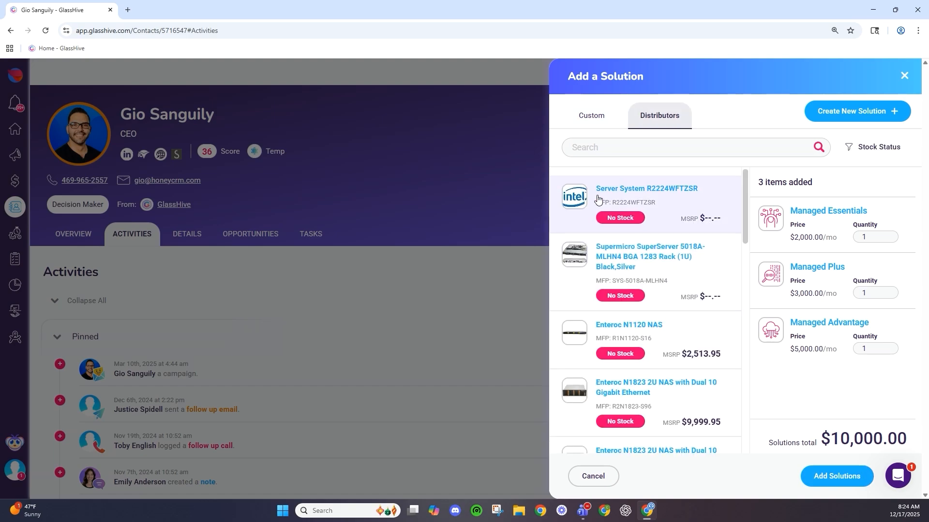
{"action": "scroll", "coordinate": [601, 203], "scroll_direction": "down", "scroll_amount": 4}
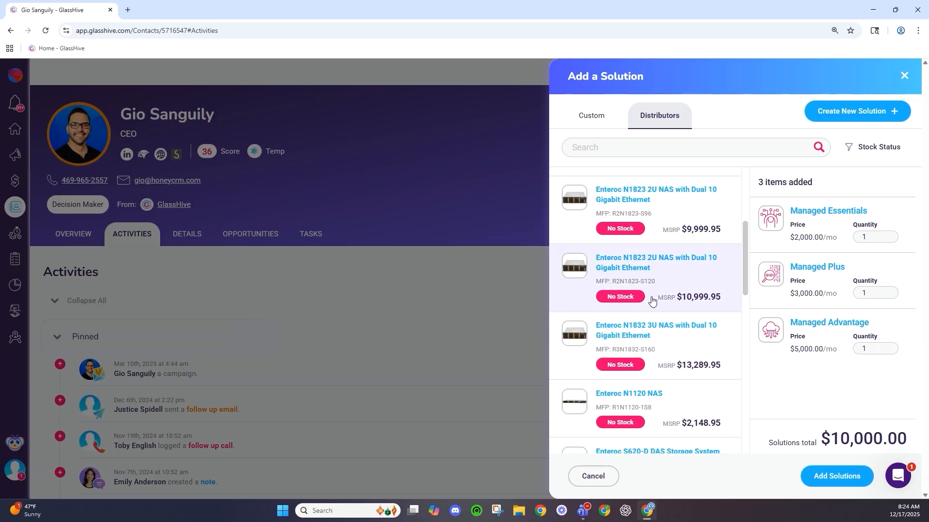
{"action": "left_click", "coordinate": [675, 277]}
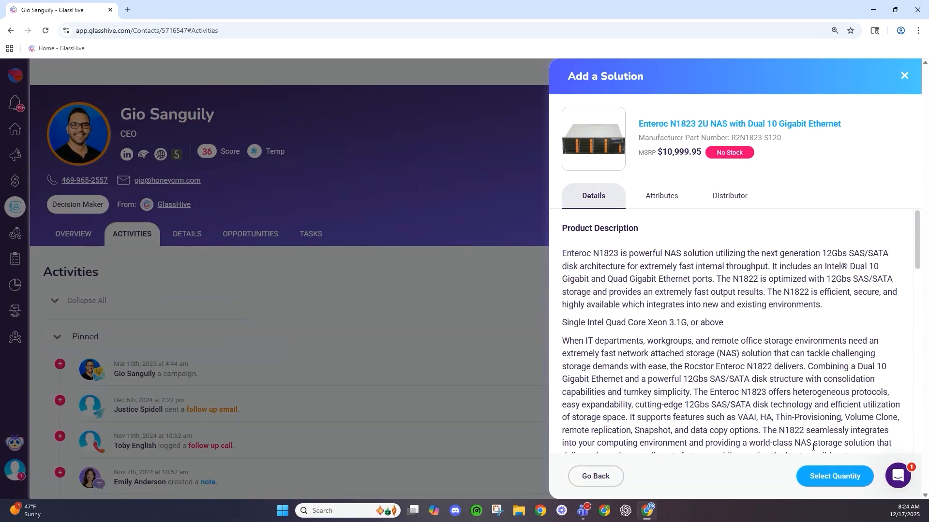
{"action": "left_click", "coordinate": [835, 476]}
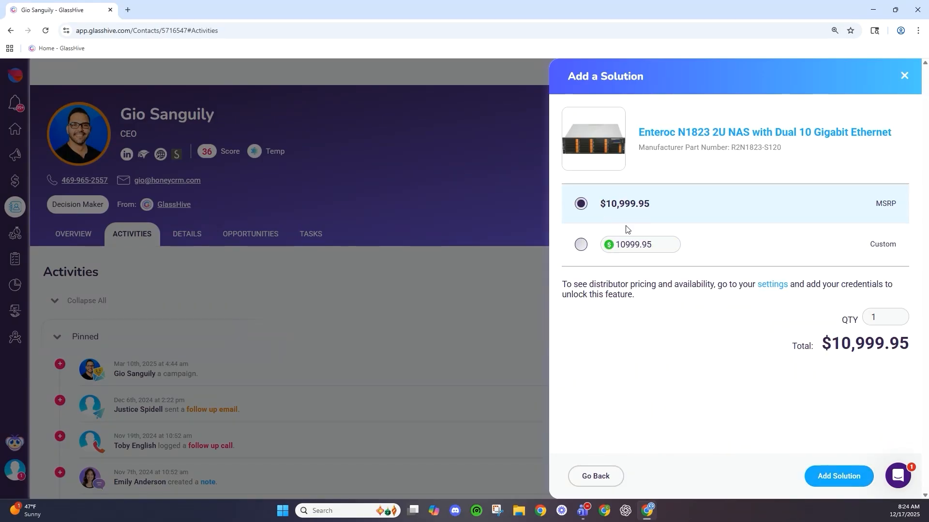
{"action": "left_click", "coordinate": [838, 485]}
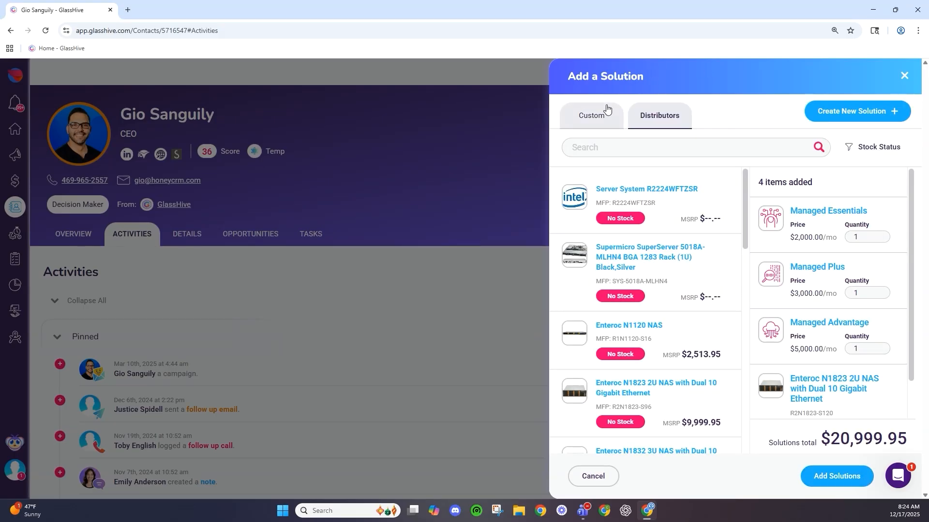
{"action": "left_click", "coordinate": [838, 484]}
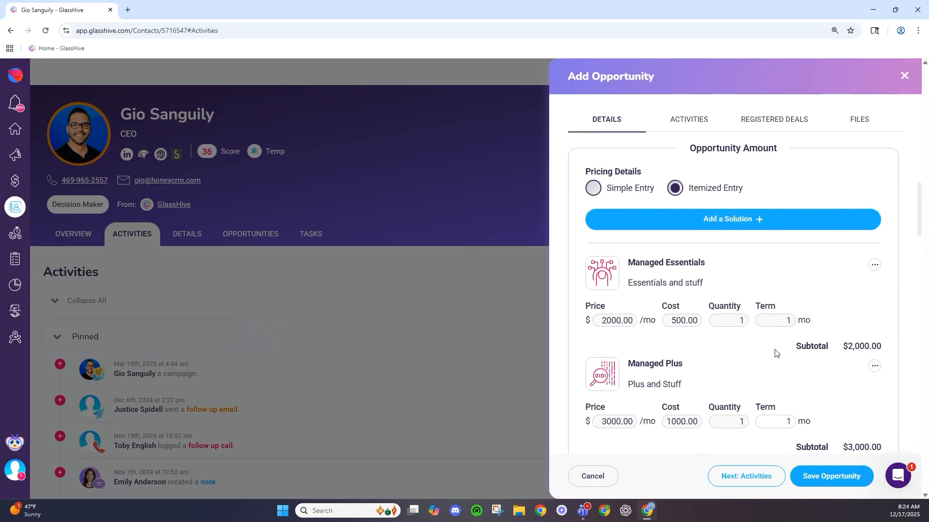
{"action": "scroll", "coordinate": [672, 305], "scroll_direction": "down", "scroll_amount": 2}
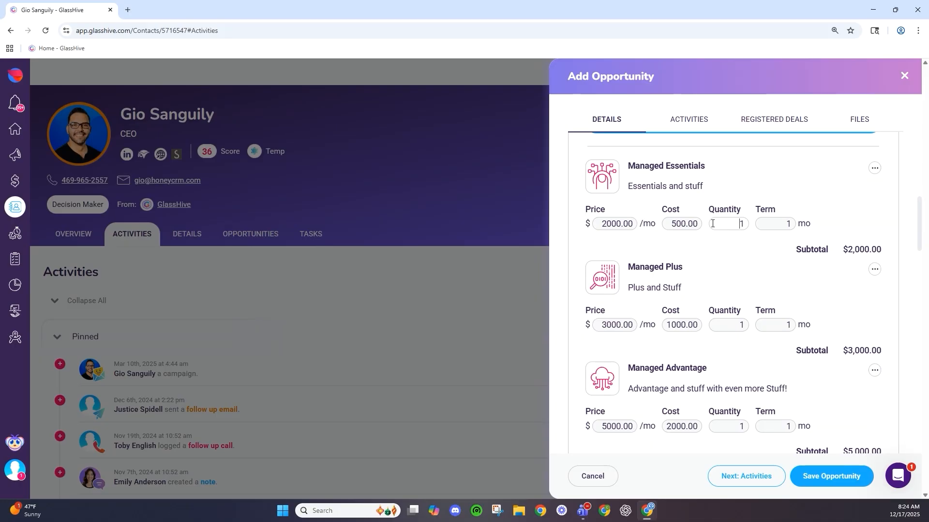
{"action": "scroll", "coordinate": [767, 249], "scroll_direction": "down", "scroll_amount": 2}
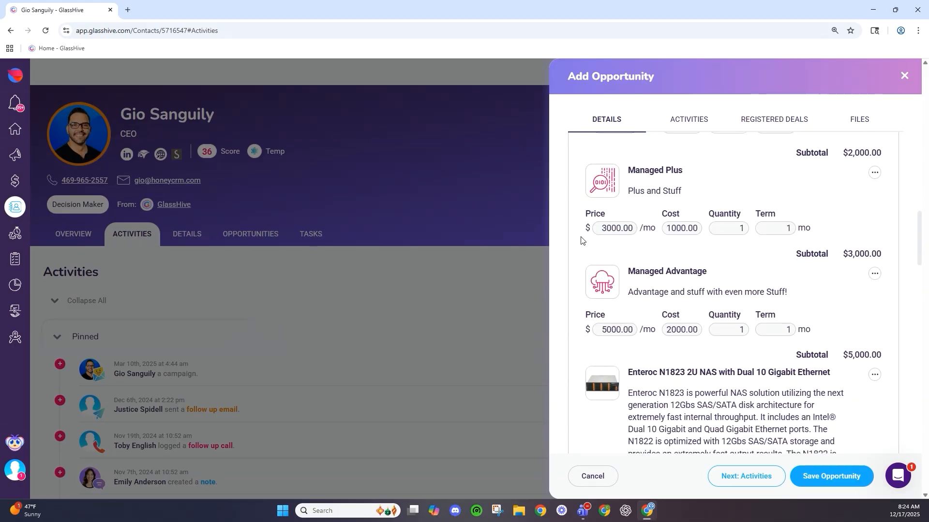
{"action": "scroll", "coordinate": [619, 330], "scroll_direction": "down", "scroll_amount": 1}
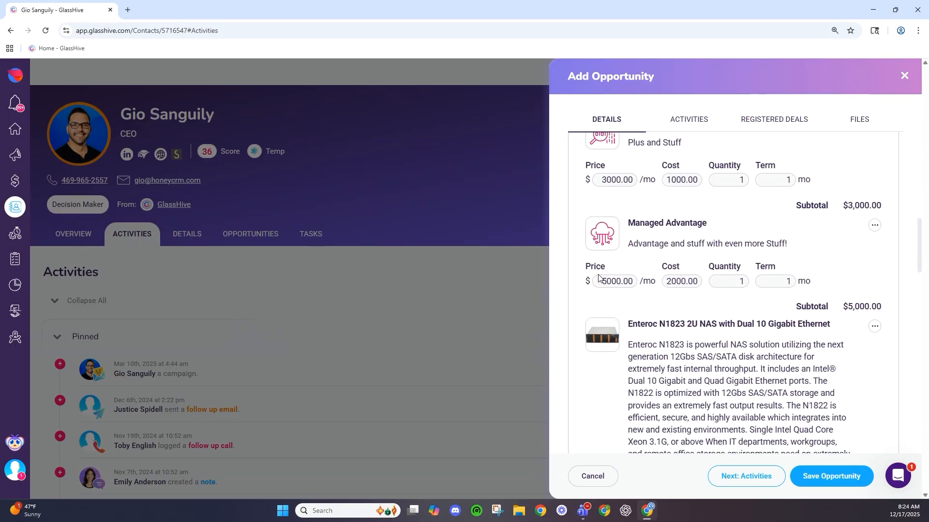
{"action": "scroll", "coordinate": [600, 281], "scroll_direction": "down", "scroll_amount": 12}
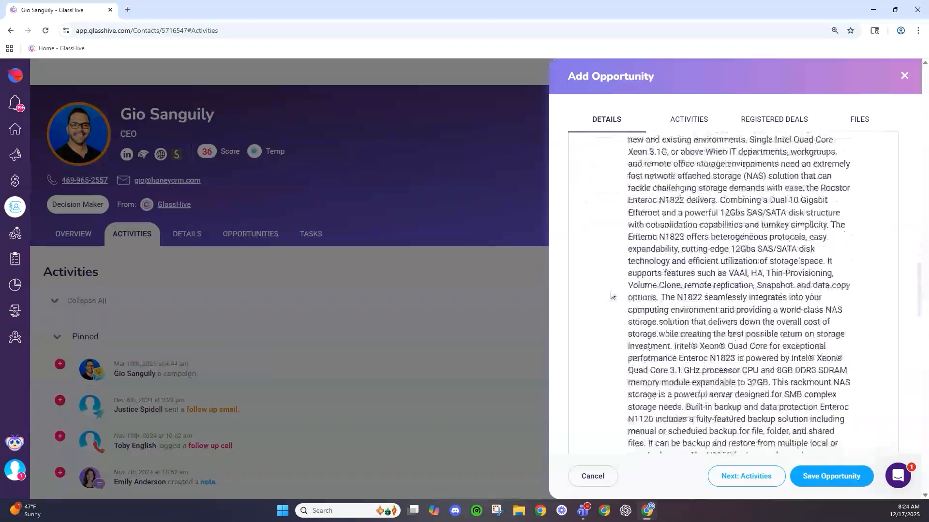
{"action": "scroll", "coordinate": [711, 300], "scroll_direction": "down", "scroll_amount": 6}
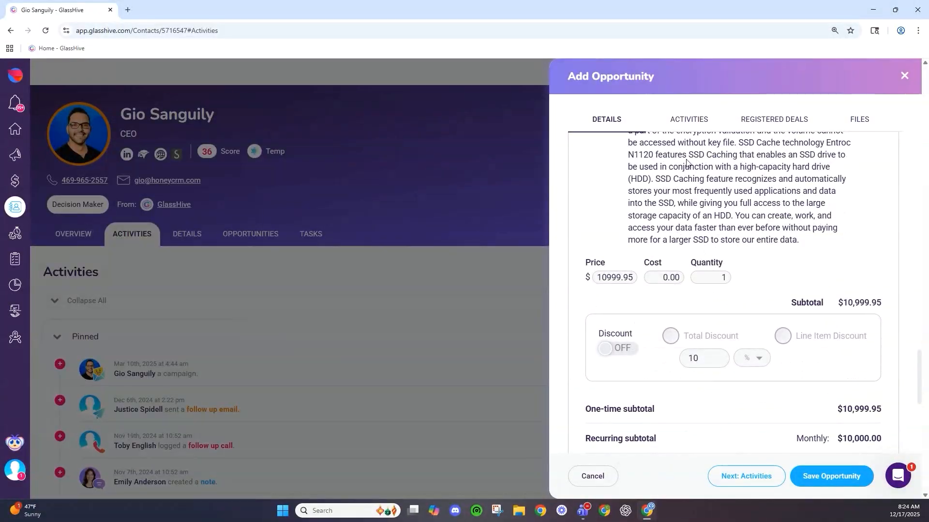
{"action": "scroll", "coordinate": [710, 271], "scroll_direction": "up", "scroll_amount": 10}
{"action": "scroll", "coordinate": [710, 257], "scroll_direction": "up", "scroll_amount": 4}
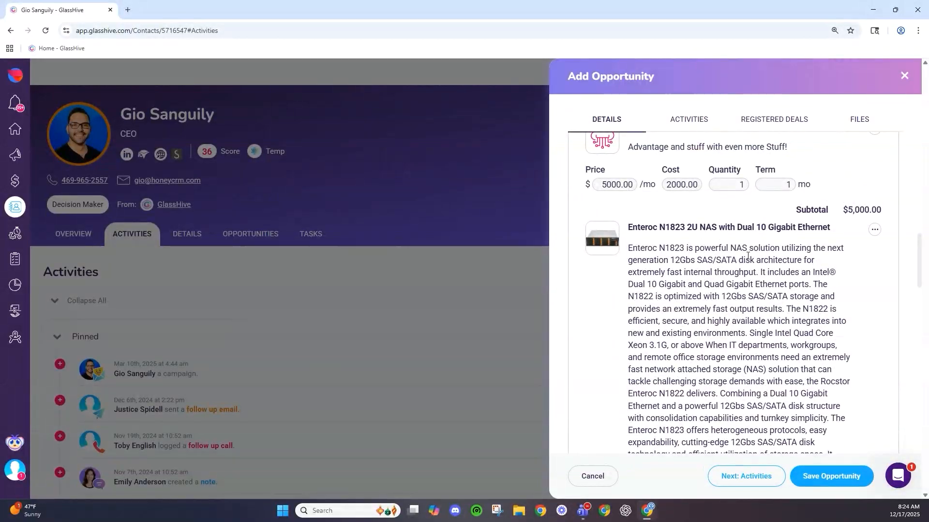
{"action": "left_click", "coordinate": [874, 230]}
{"action": "scroll", "coordinate": [704, 277], "scroll_direction": "down", "scroll_amount": 10}
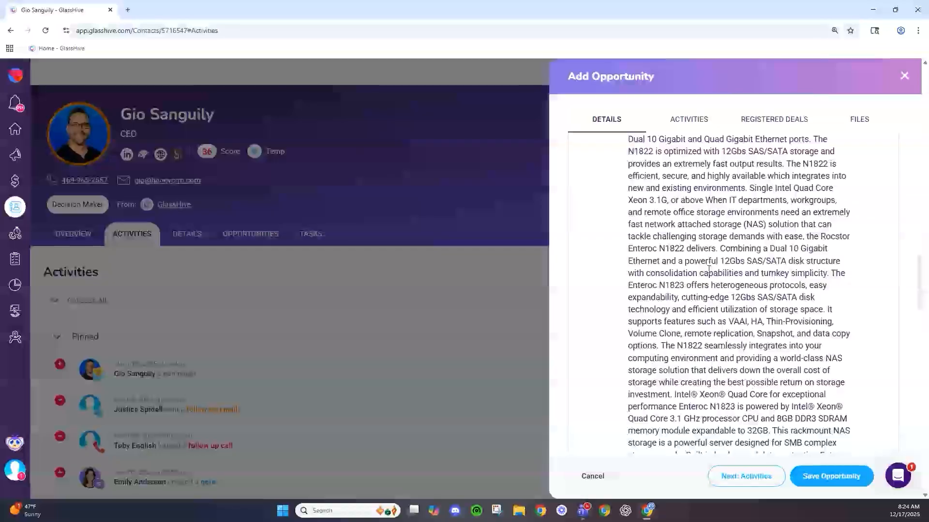
{"action": "scroll", "coordinate": [704, 277], "scroll_direction": "down", "scroll_amount": 6}
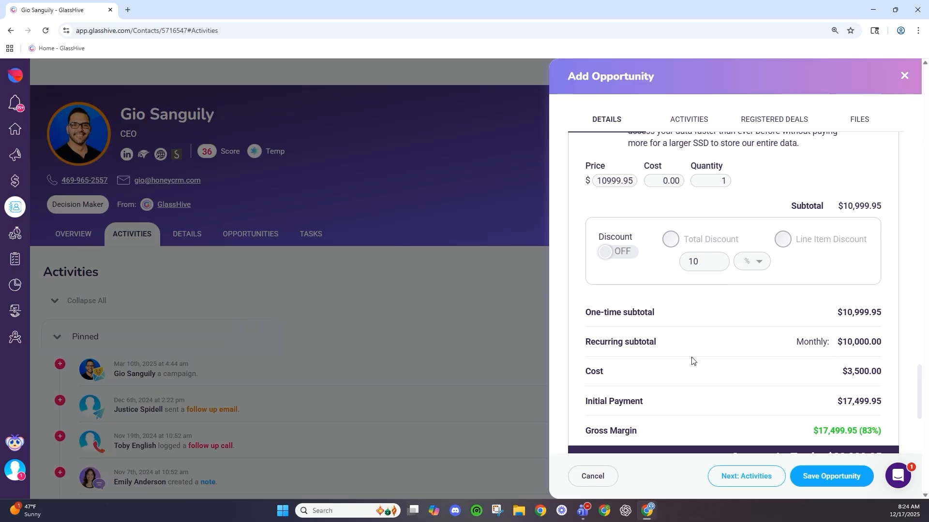
{"action": "scroll", "coordinate": [737, 410], "scroll_direction": "down", "scroll_amount": 1}
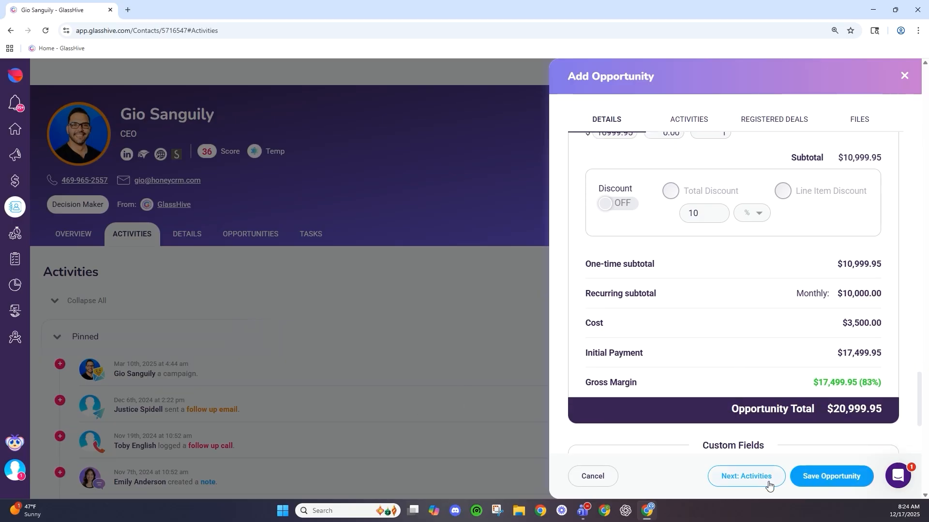
{"action": "left_click", "coordinate": [689, 121]}
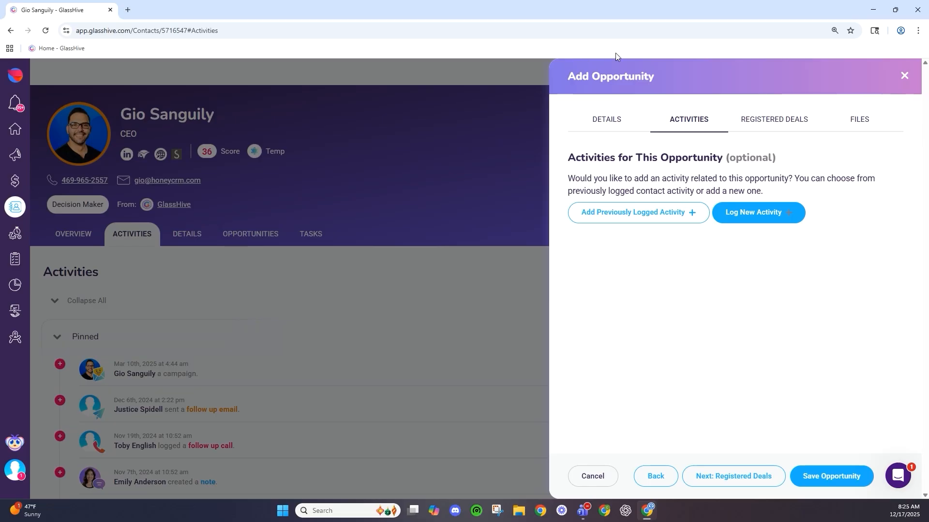
- Try attaching a logged activity and adding a registered deal, hitting the Unable to Save warning
{"action": "left_click", "coordinate": [686, 216]}
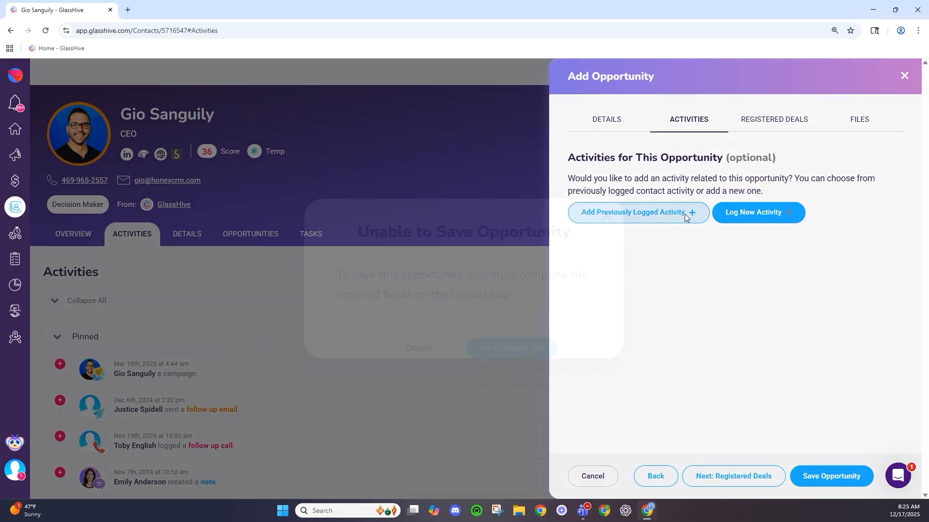
{"action": "left_click", "coordinate": [415, 348]}
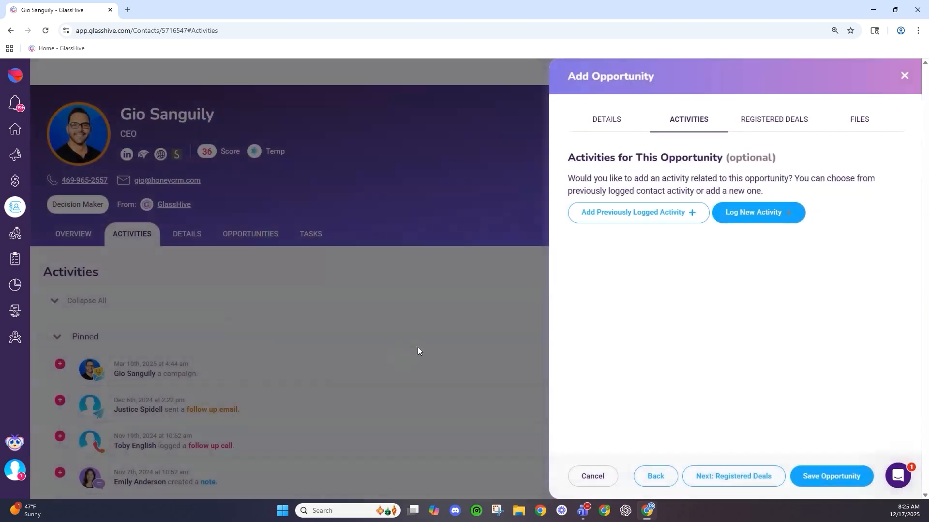
{"action": "left_click", "coordinate": [773, 126]}
{"action": "left_click", "coordinate": [621, 220]}
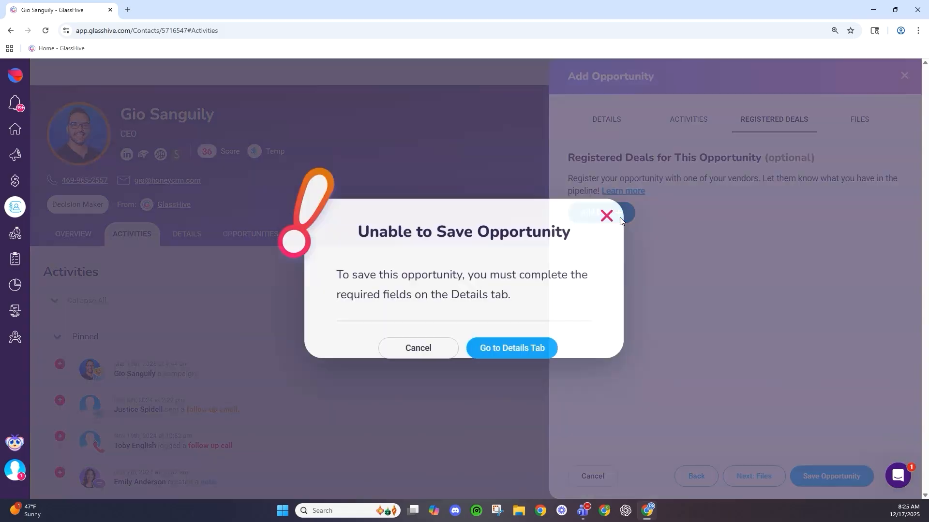
- Dismiss the warning, name the opportunity 'Test' with description 'test', and return to Activities
{"action": "left_click", "coordinate": [605, 218]}
{"action": "left_click", "coordinate": [610, 121]}
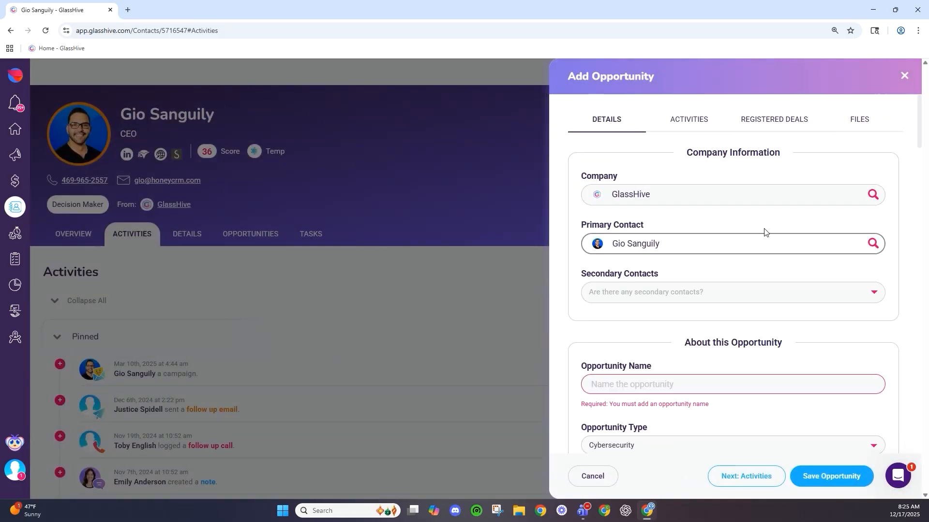
{"action": "scroll", "coordinate": [715, 274], "scroll_direction": "down", "scroll_amount": 2}
{"action": "left_click", "coordinate": [712, 289]}
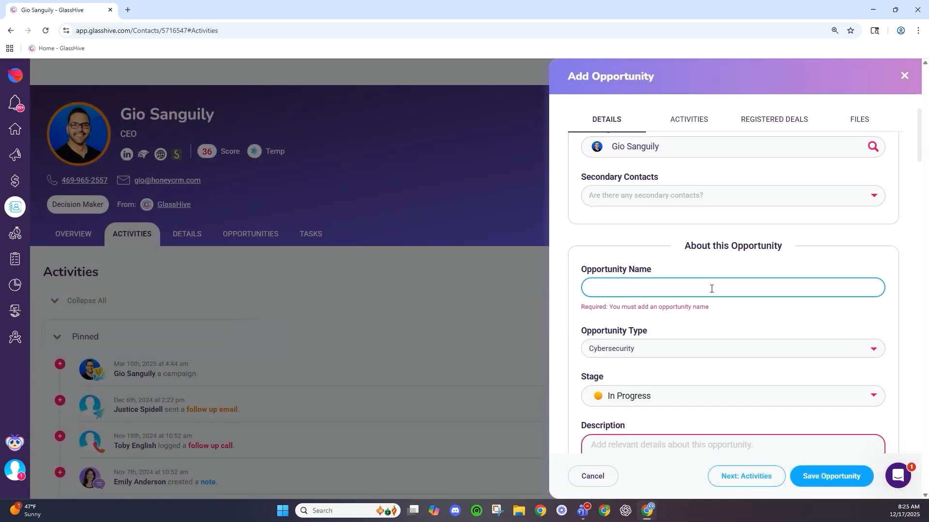
{"action": "type", "text": "Tet"}
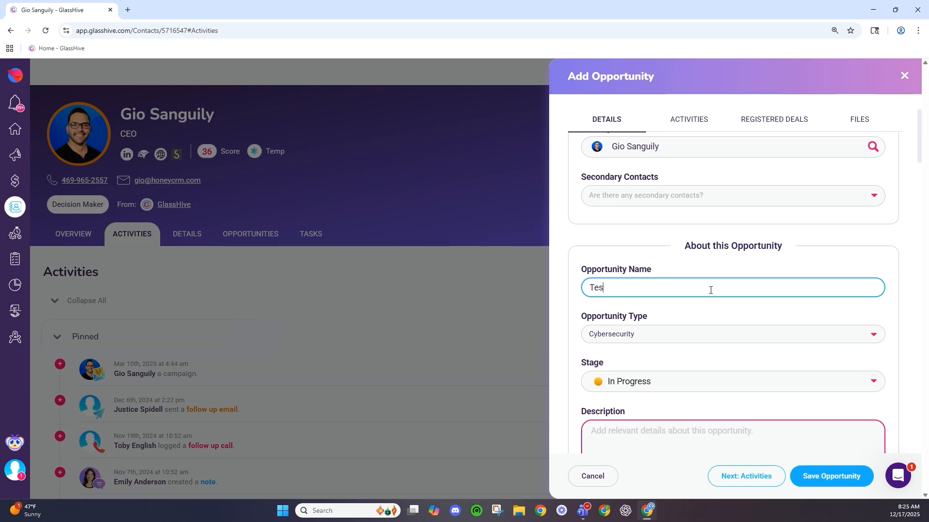
{"action": "scroll", "coordinate": [711, 290], "scroll_direction": "down", "scroll_amount": 3}
{"action": "left_click", "coordinate": [684, 307]}
{"action": "type", "text": "test"}
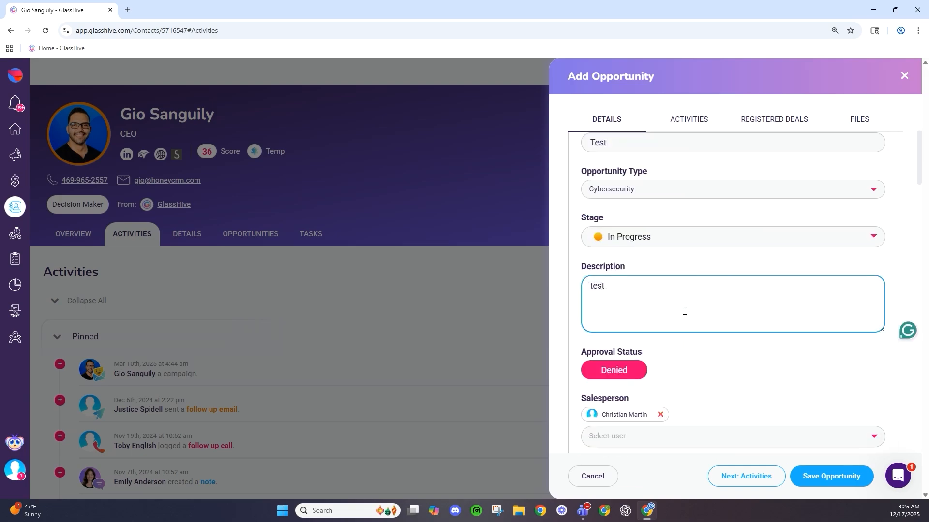
{"action": "scroll", "coordinate": [687, 315], "scroll_direction": "down", "scroll_amount": 6}
{"action": "scroll", "coordinate": [693, 326], "scroll_direction": "down", "scroll_amount": 12}
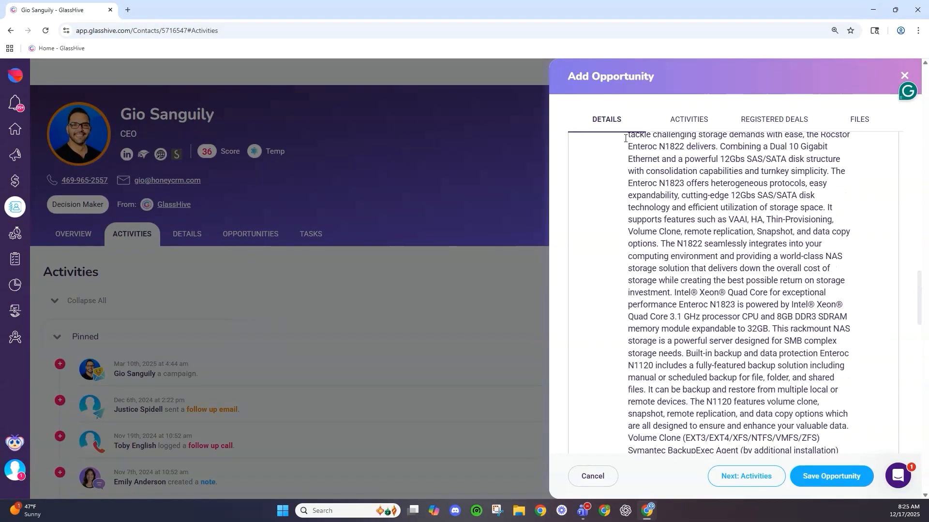
{"action": "left_click", "coordinate": [691, 130]}
{"action": "left_click", "coordinate": [686, 217]}
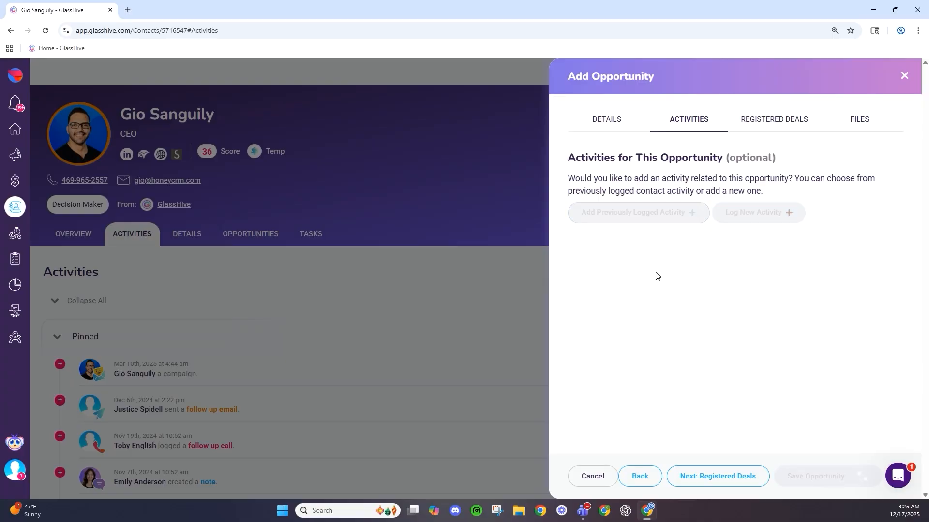
- Select the contact in Add Previously Logged Activity and load more of their past activities
{"action": "left_click", "coordinate": [653, 166]}
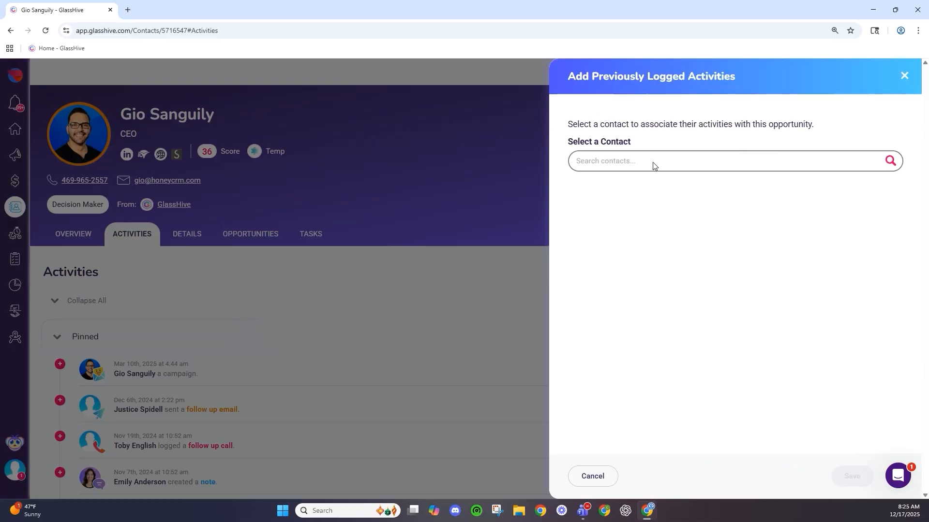
{"action": "left_click", "coordinate": [652, 193]}
{"action": "left_click", "coordinate": [628, 210]}
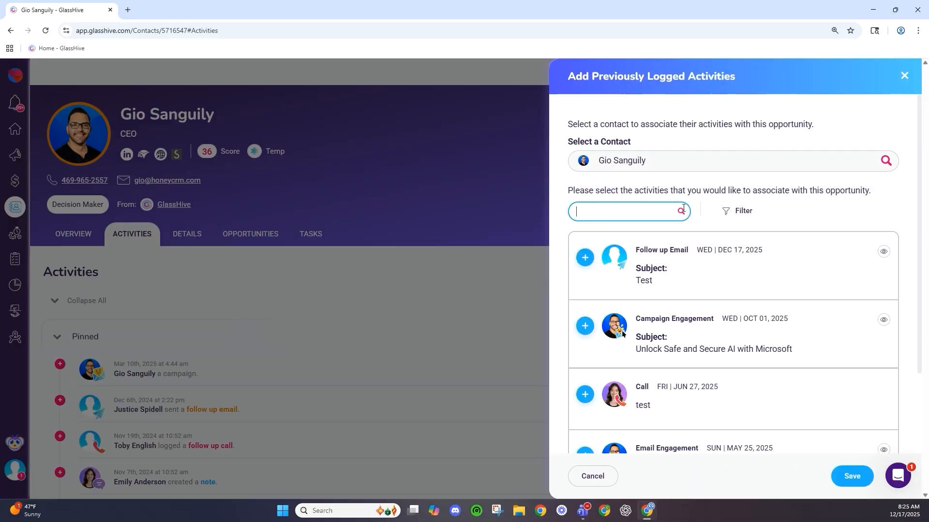
{"action": "left_click", "coordinate": [795, 209]}
{"action": "scroll", "coordinate": [725, 257], "scroll_direction": "down", "scroll_amount": 3}
{"action": "left_click", "coordinate": [662, 418]}
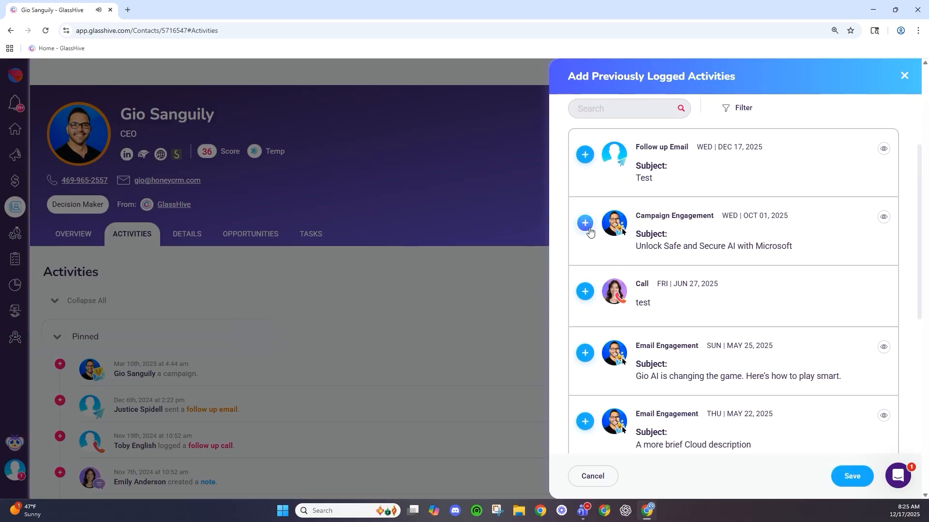
- Attach and save five activities: Campaign Engagement OCT 01, Follow up Email DEC 17, Call JUN 27, Email Engagement and Follow up Email MAY 22
{"action": "left_click", "coordinate": [585, 223]}
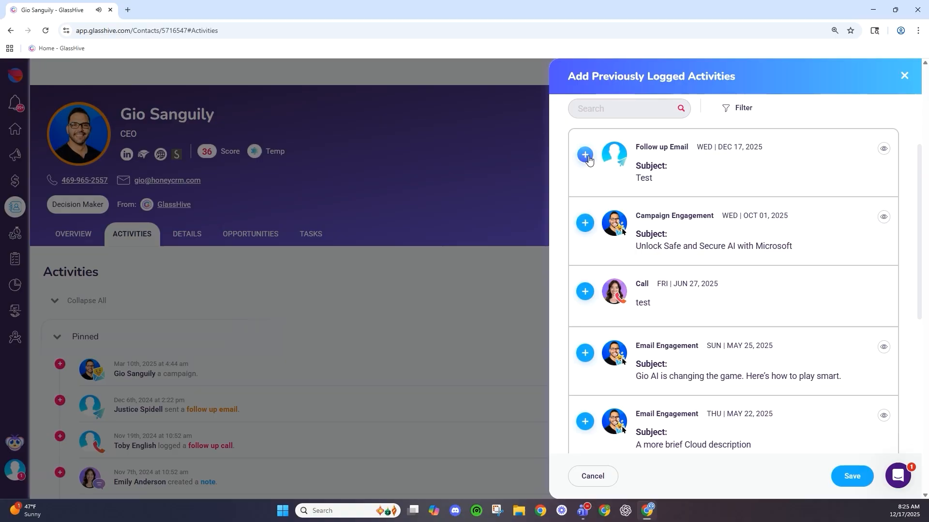
{"action": "left_click", "coordinate": [585, 155]}
{"action": "left_click", "coordinate": [586, 157]}
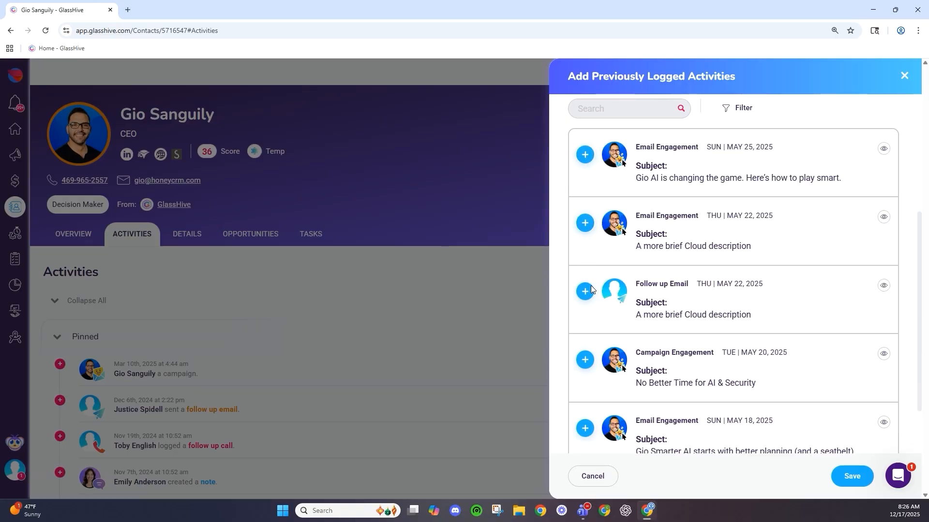
{"action": "left_click", "coordinate": [585, 223]}
{"action": "left_click", "coordinate": [584, 291]}
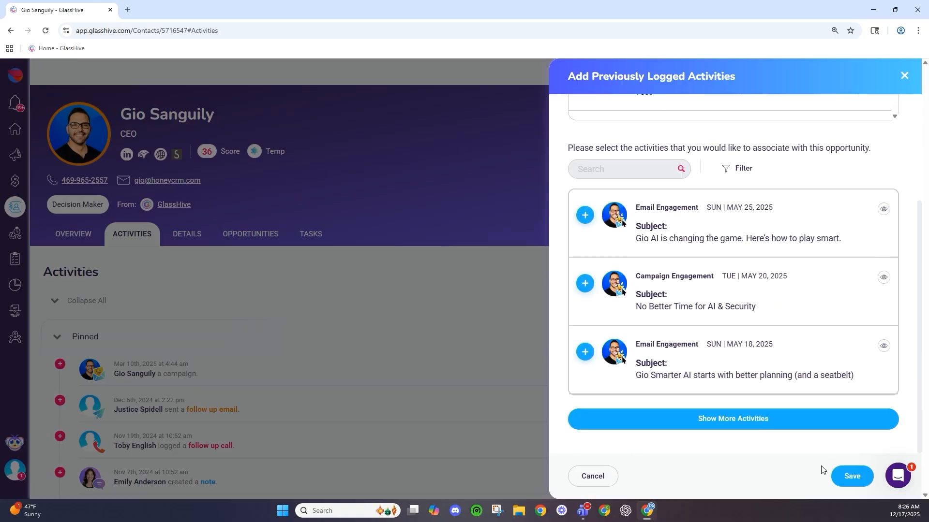
{"action": "left_click", "coordinate": [851, 476]}
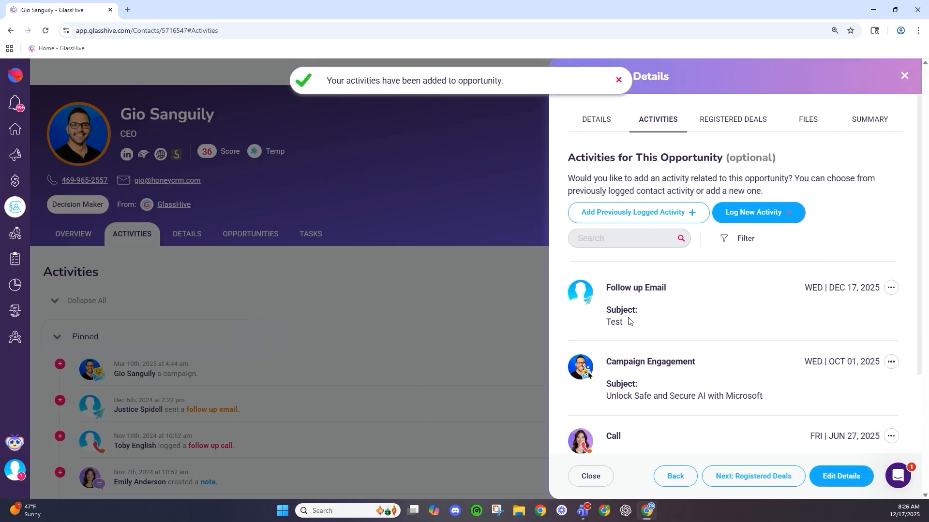
{"action": "scroll", "coordinate": [621, 255], "scroll_direction": "down", "scroll_amount": 1}
{"action": "scroll", "coordinate": [621, 254], "scroll_direction": "up", "scroll_amount": 3}
{"action": "left_click", "coordinate": [736, 120]}
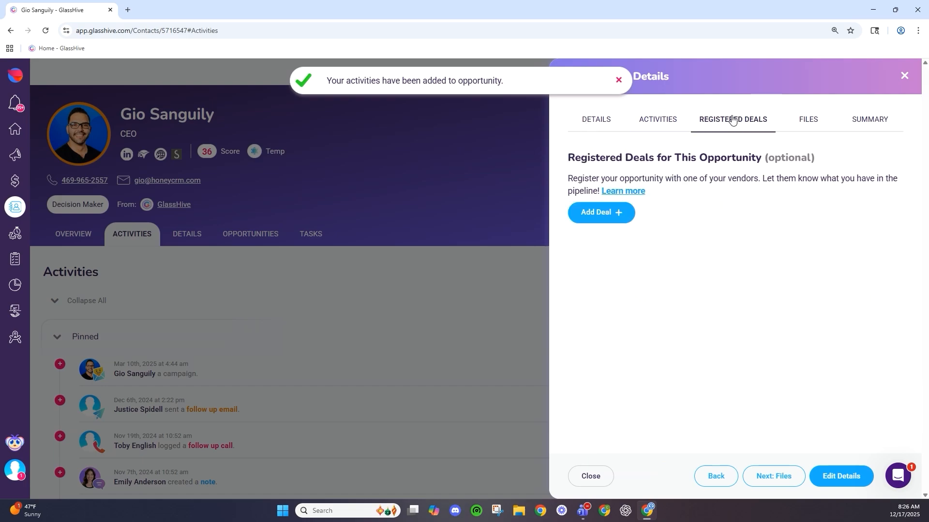
- Review the Add a Registered Deal form, cancel it without adding a deal, and view Files
{"action": "left_click", "coordinate": [613, 214]}
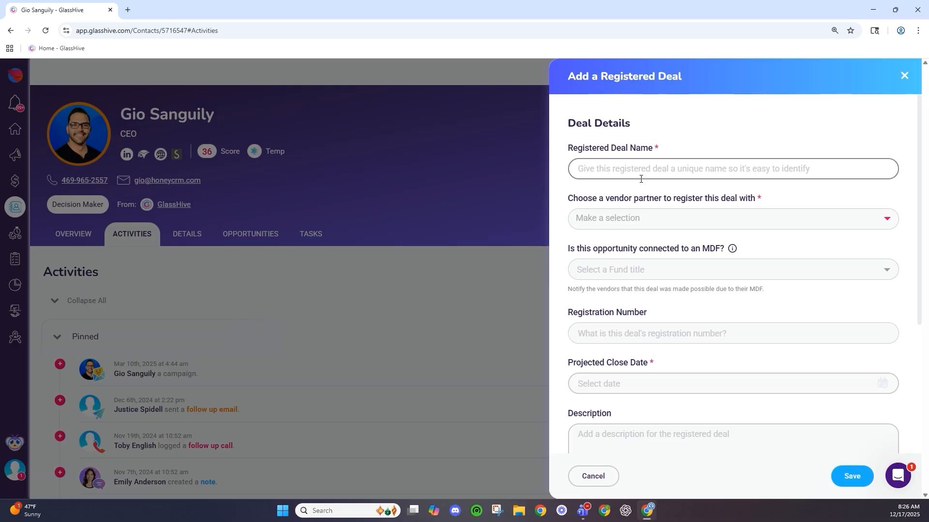
{"action": "scroll", "coordinate": [641, 180], "scroll_direction": "down", "scroll_amount": 3}
{"action": "scroll", "coordinate": [640, 182], "scroll_direction": "up", "scroll_amount": 3}
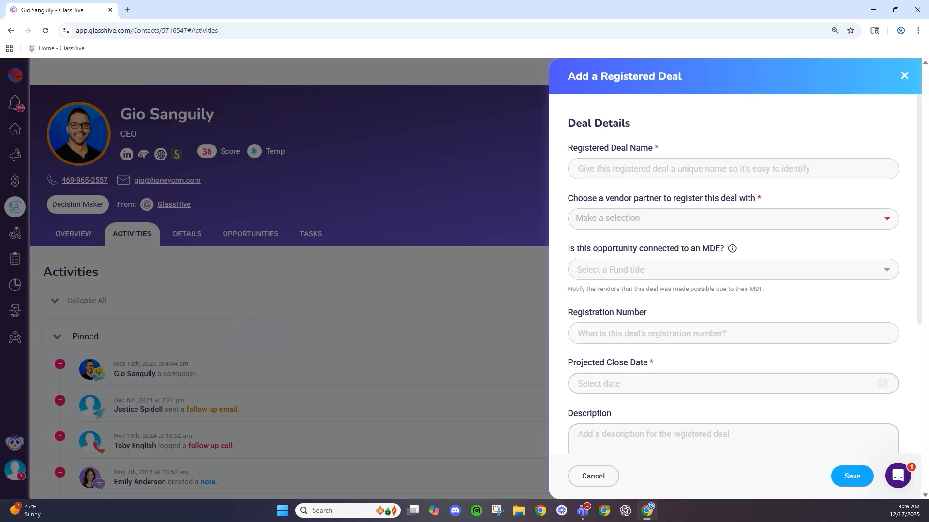
{"action": "scroll", "coordinate": [701, 244], "scroll_direction": "down", "scroll_amount": 1}
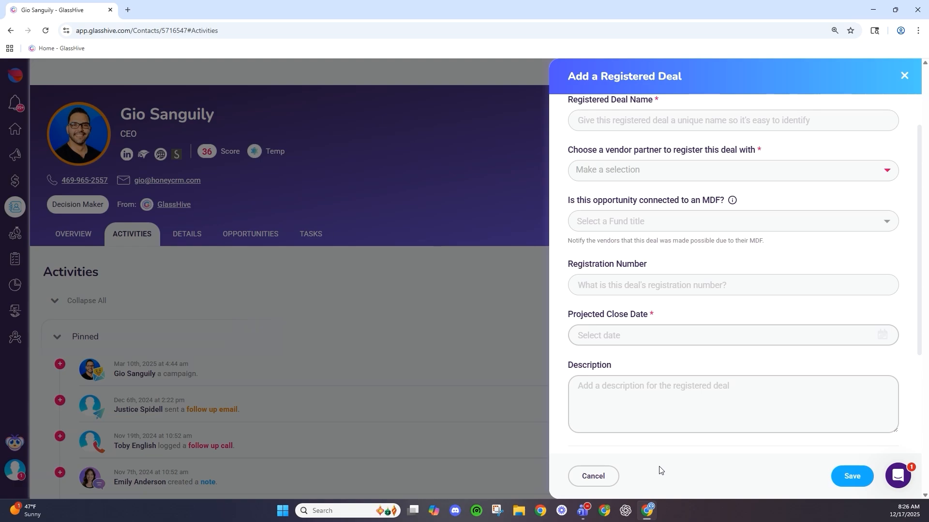
{"action": "left_click", "coordinate": [599, 477]}
{"action": "left_click", "coordinate": [802, 121]}
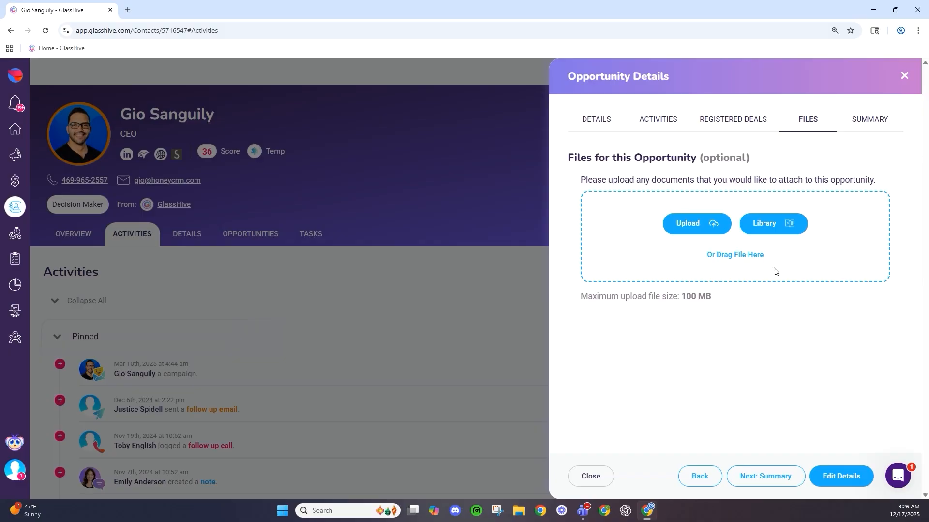
- Review the Summary's four line items totalling $20,999.95, then close the opportunity panel
{"action": "left_click", "coordinate": [869, 121]}
{"action": "scroll", "coordinate": [629, 252], "scroll_direction": "down", "scroll_amount": 3}
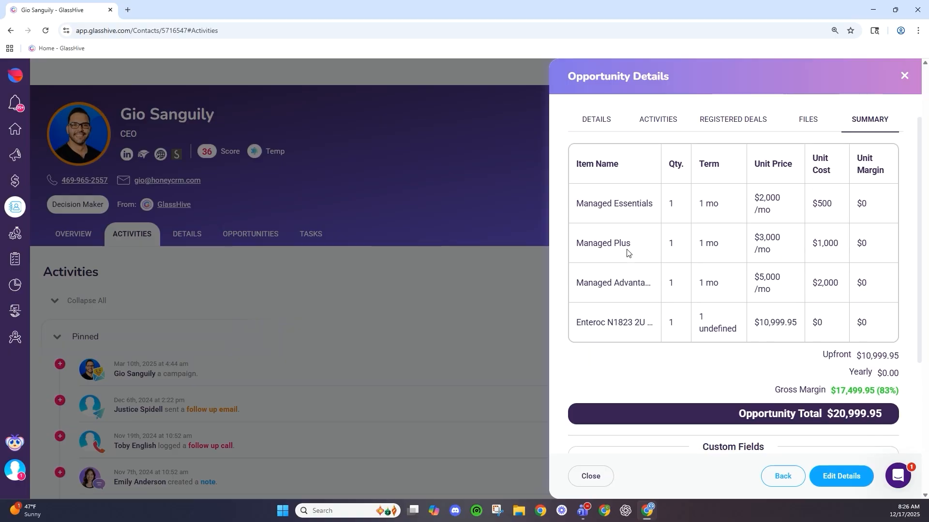
{"action": "scroll", "coordinate": [627, 253], "scroll_direction": "up", "scroll_amount": 3}
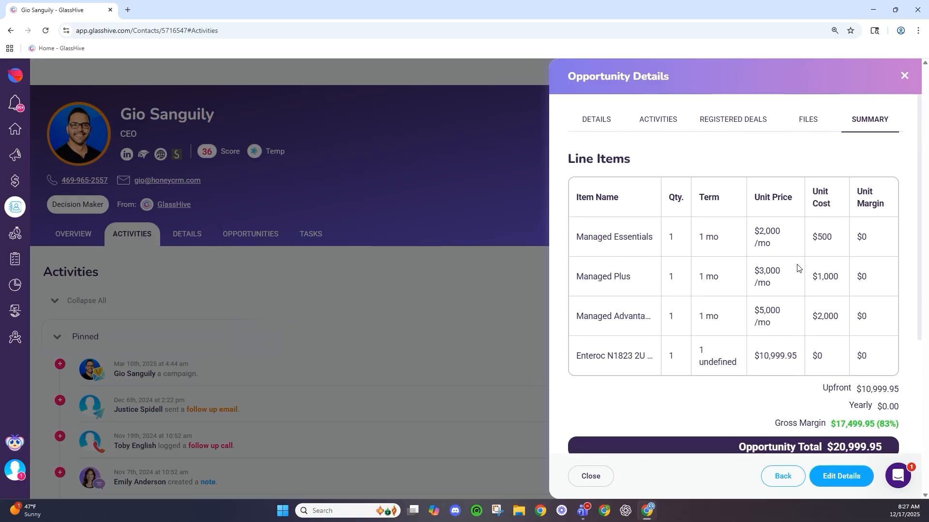
{"action": "scroll", "coordinate": [725, 205], "scroll_direction": "down", "scroll_amount": 3}
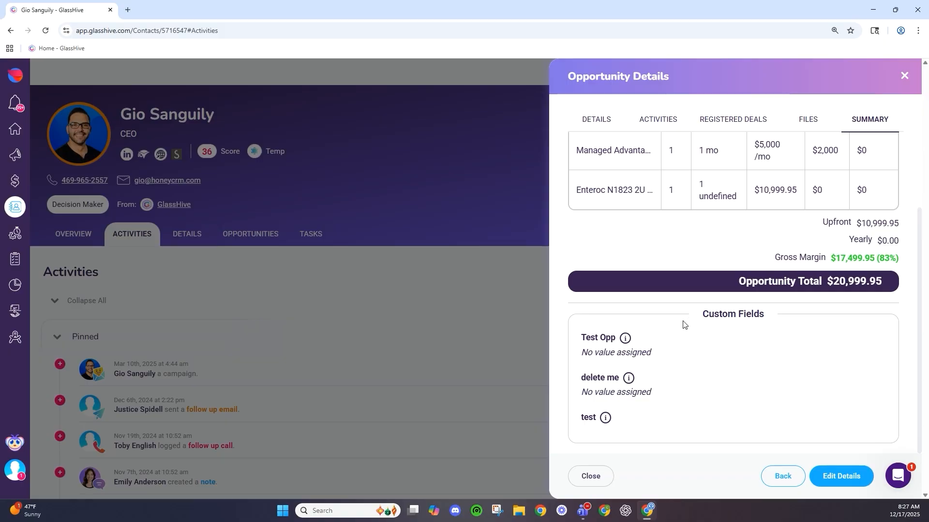
{"action": "scroll", "coordinate": [648, 329], "scroll_direction": "up", "scroll_amount": 3}
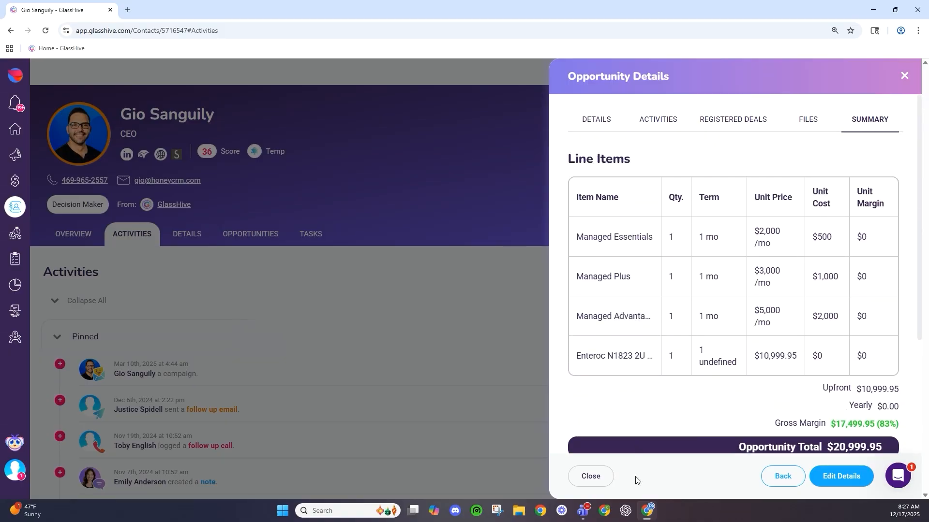
{"action": "left_click", "coordinate": [602, 480]}
- Create an Email task 'Testing' due in 3 days with description 'Test', then view the Tasks tab
{"action": "left_click", "coordinate": [761, 156]}
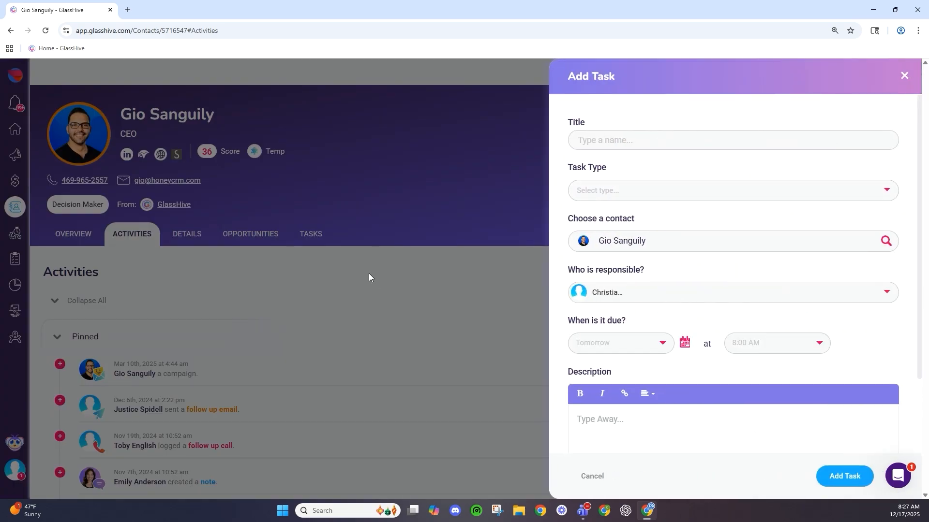
{"action": "left_click", "coordinate": [645, 141]}
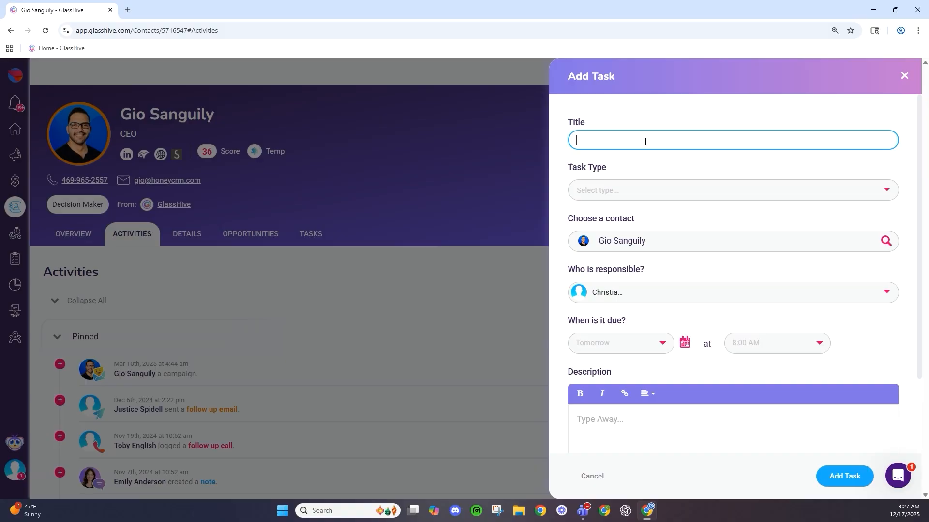
{"action": "type", "text": "Testing"}
{"action": "left_click", "coordinate": [607, 189]}
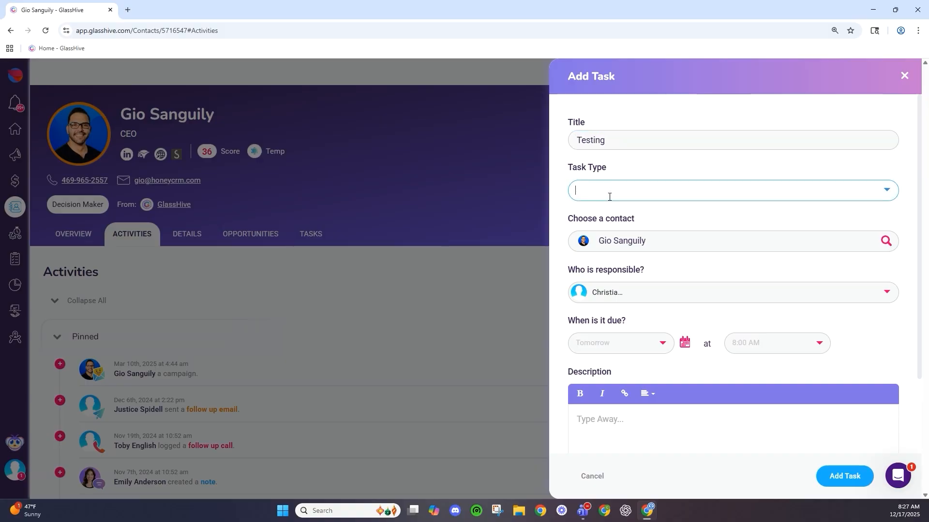
{"action": "left_click", "coordinate": [613, 242]}
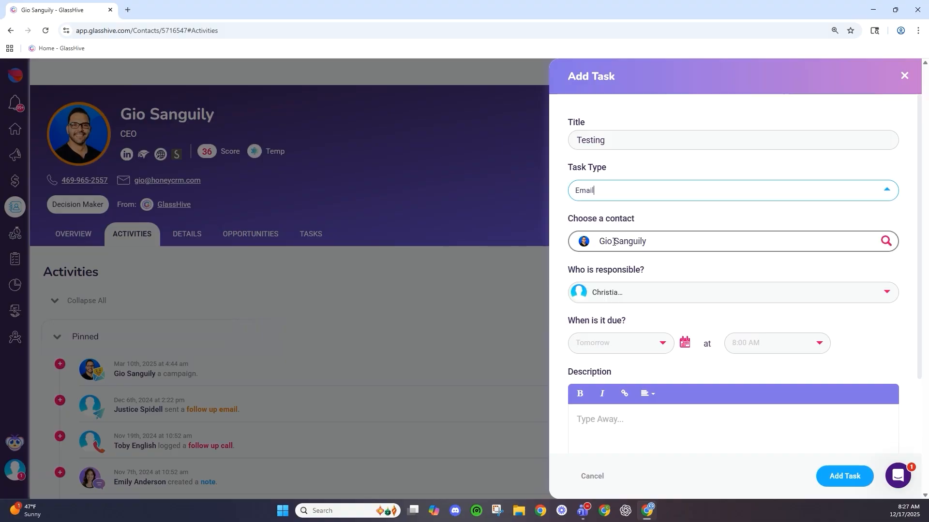
{"action": "scroll", "coordinate": [635, 255], "scroll_direction": "down", "scroll_amount": 2}
{"action": "left_click", "coordinate": [636, 247]}
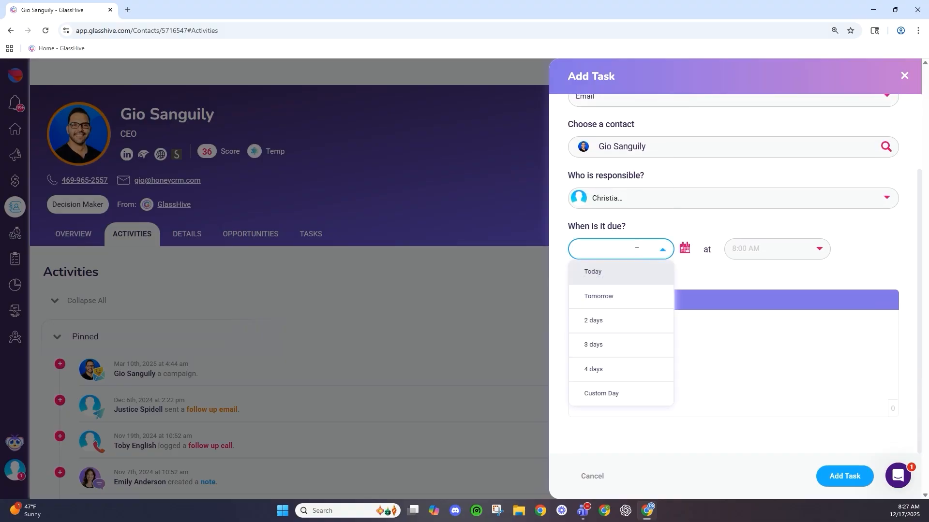
{"action": "left_click", "coordinate": [606, 350]}
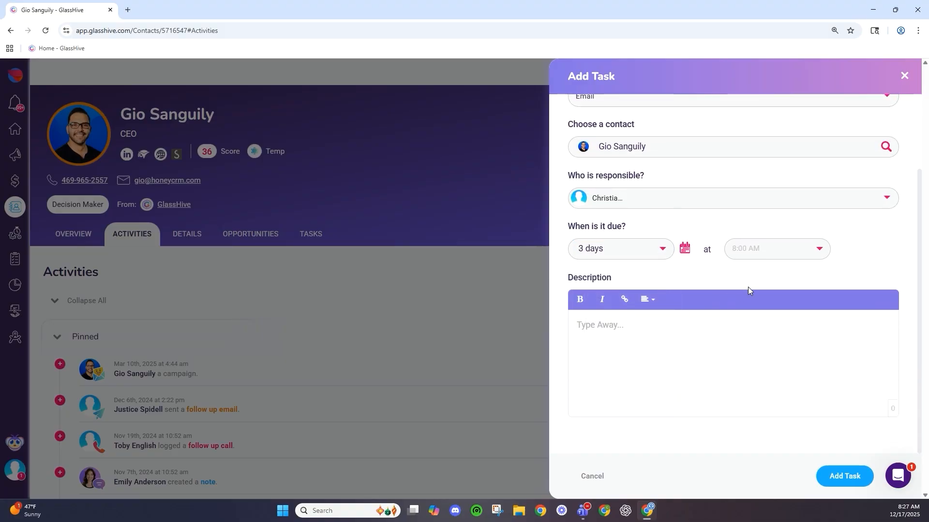
{"action": "type", "text": "Test"}
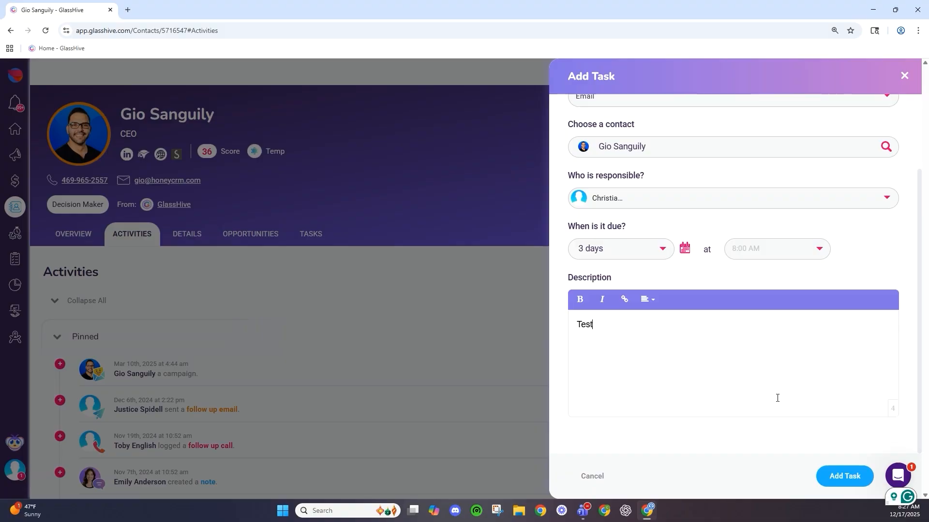
{"action": "left_click", "coordinate": [847, 476]}
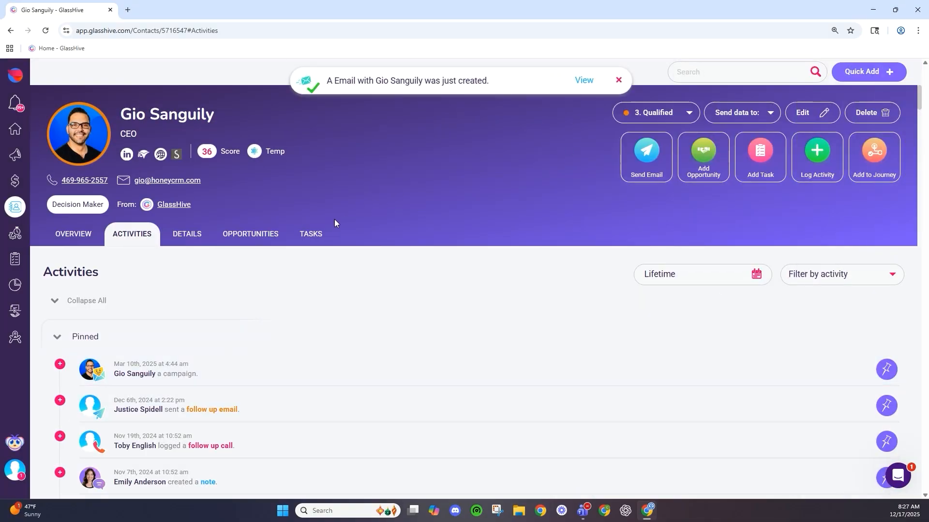
{"action": "left_click", "coordinate": [315, 236]}
- Open My Tasks from the My Work panel in a new tab and scroll its task table
{"action": "scroll", "coordinate": [242, 244], "scroll_direction": "down", "scroll_amount": 3}
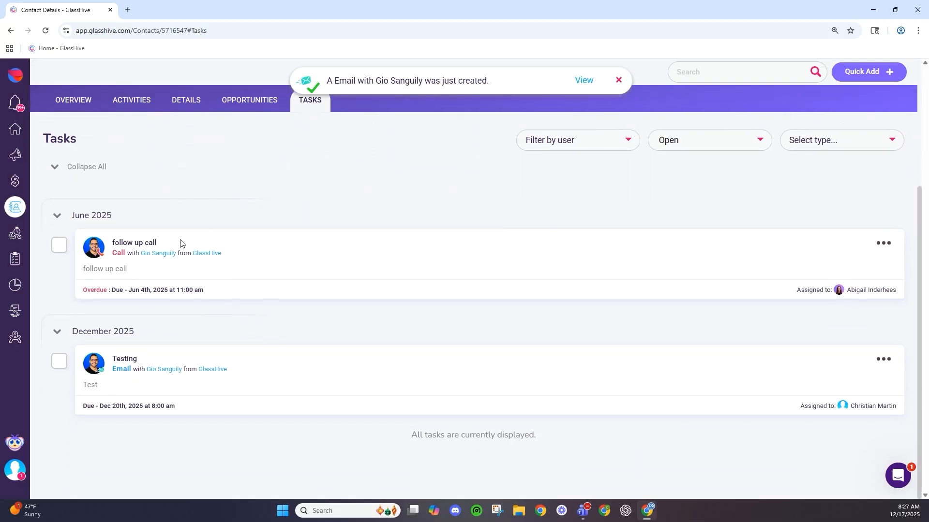
{"action": "left_click", "coordinate": [17, 129]}
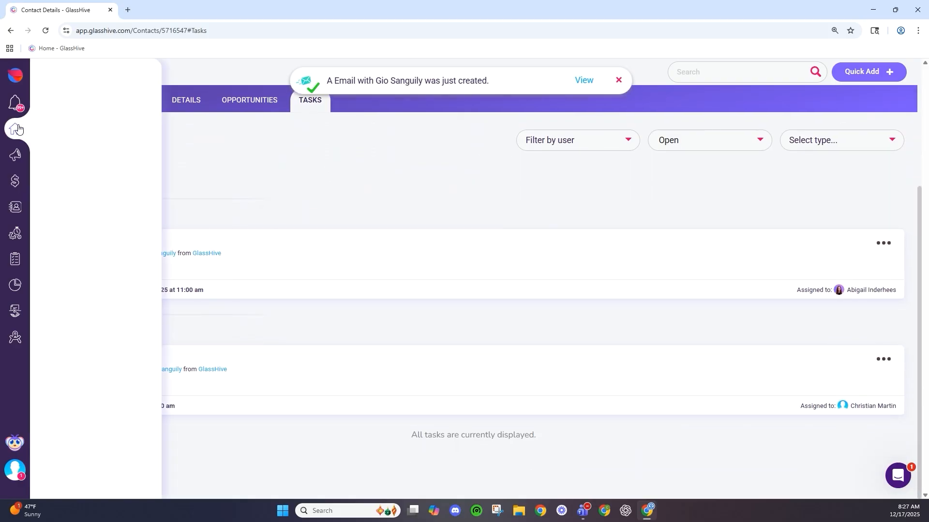
{"action": "right_click", "coordinate": [89, 97]}
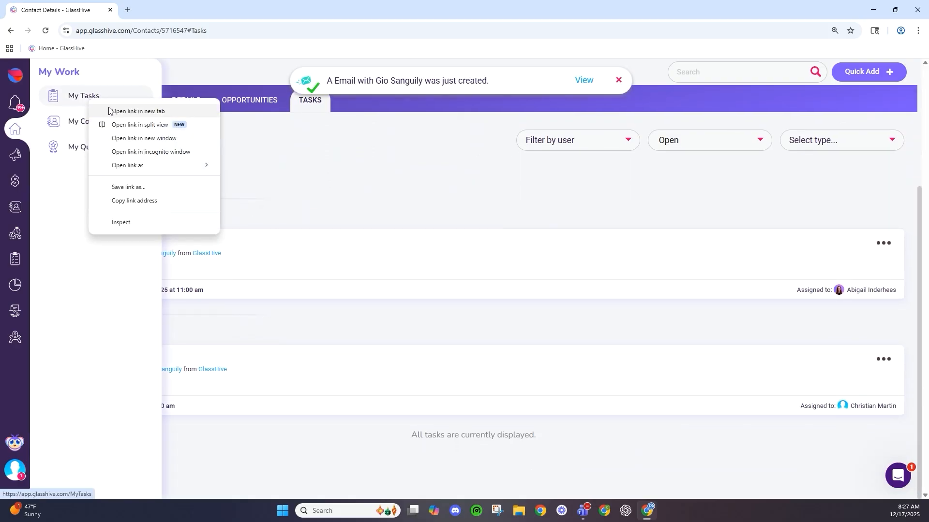
{"action": "left_click", "coordinate": [126, 111]}
{"action": "left_click", "coordinate": [145, 15]}
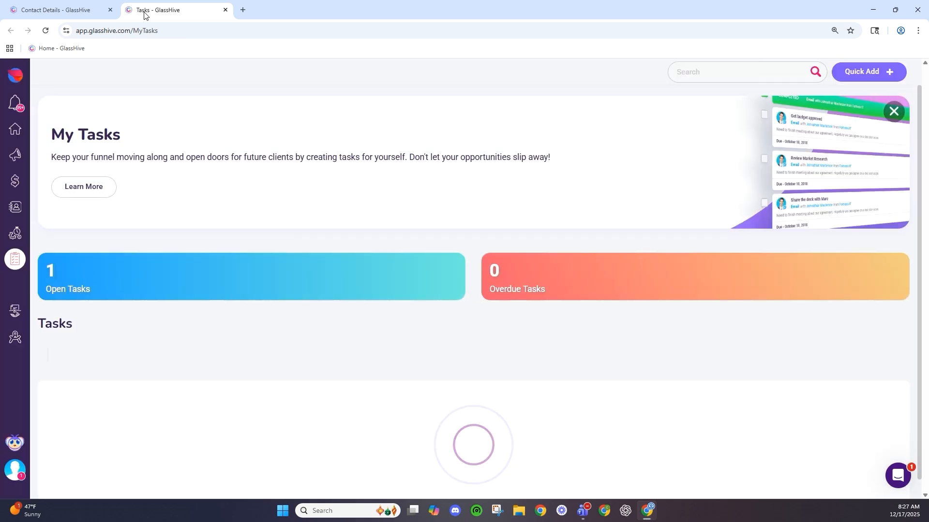
{"action": "scroll", "coordinate": [198, 315], "scroll_direction": "down", "scroll_amount": 2}
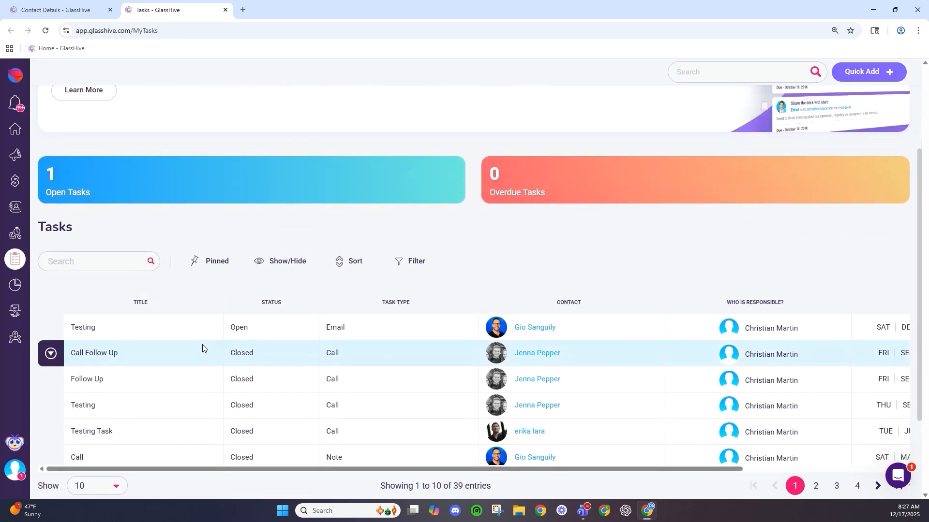
{"action": "scroll", "coordinate": [202, 346], "scroll_direction": "down", "scroll_amount": 2}
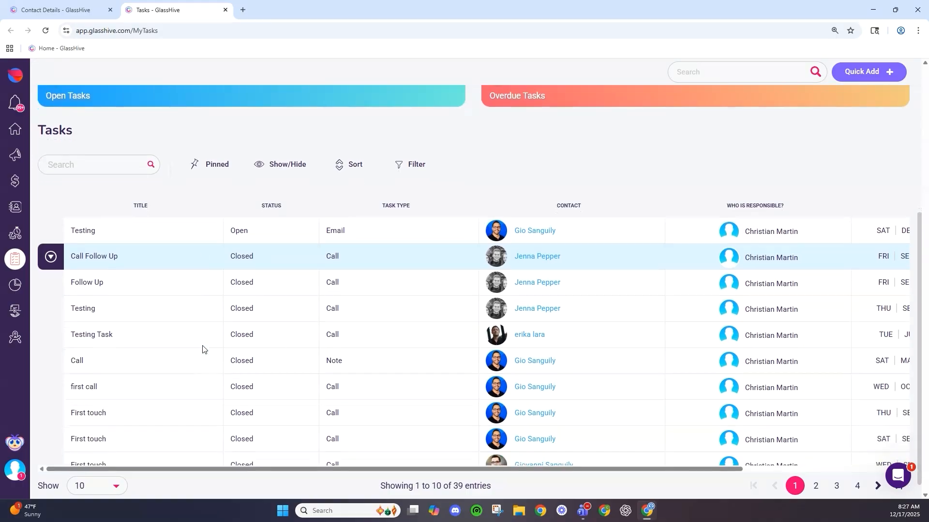
{"action": "scroll", "coordinate": [203, 347], "scroll_direction": "down", "scroll_amount": 1}
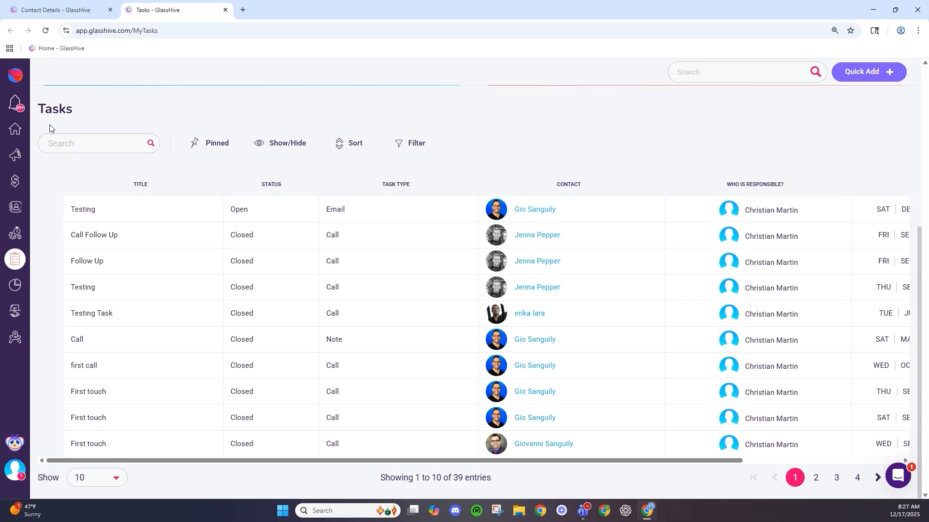
- Return to the contact page, dismiss a Log Activity form, and show the Activities tab
{"action": "left_click", "coordinate": [47, 3]}
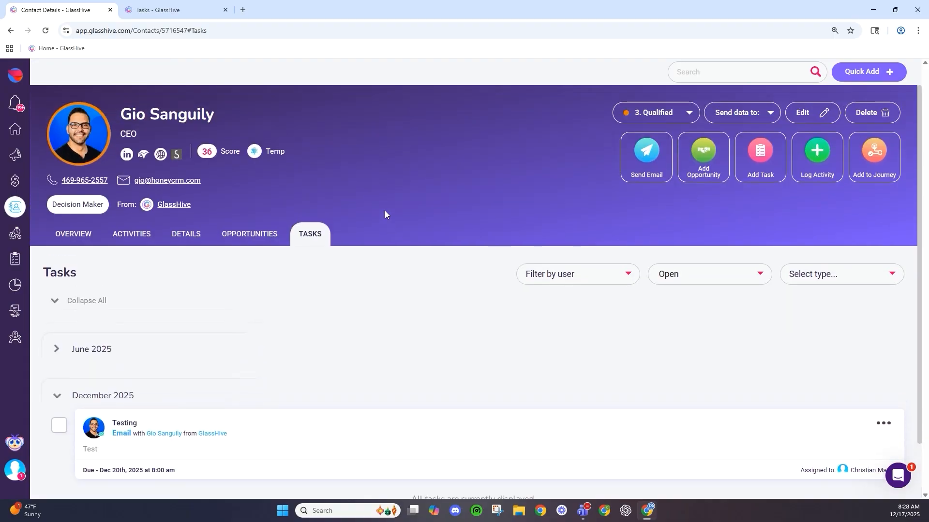
{"action": "left_click", "coordinate": [817, 154]}
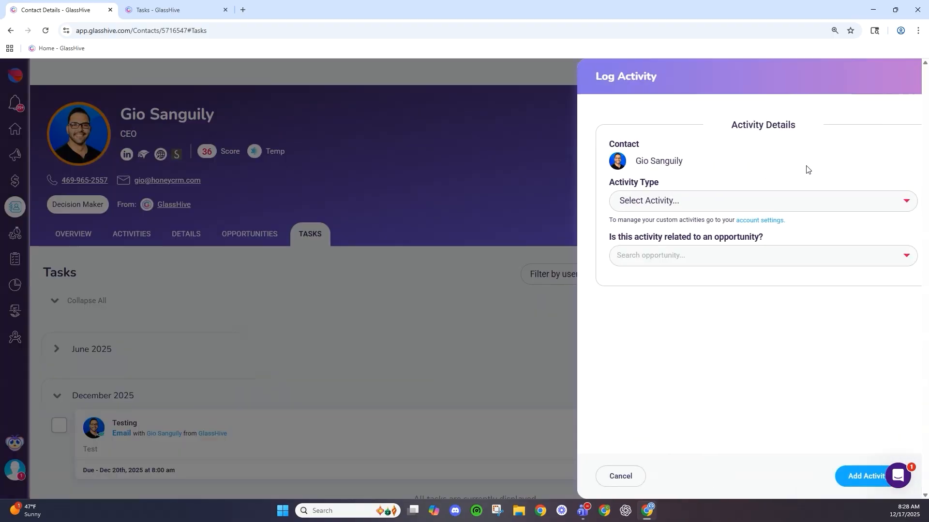
{"action": "left_click", "coordinate": [604, 476]}
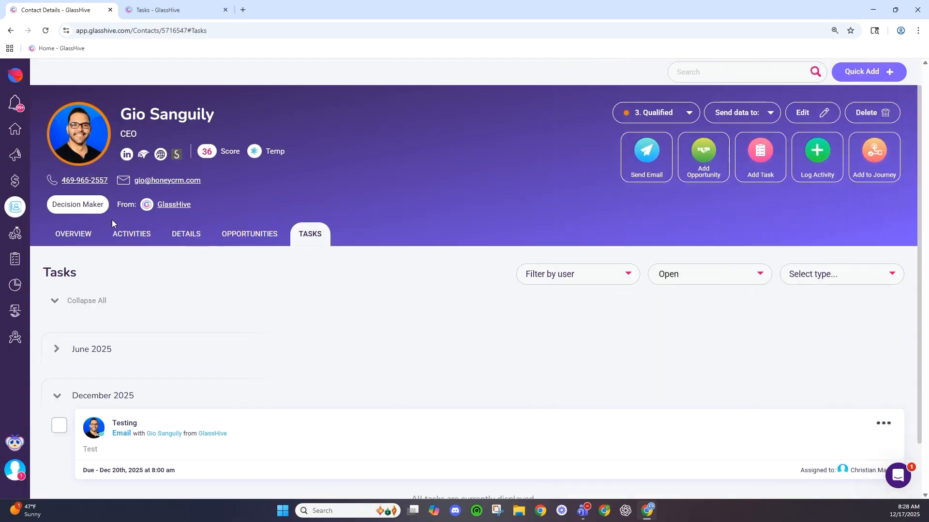
{"action": "left_click", "coordinate": [74, 236]}
{"action": "left_click", "coordinate": [130, 236]}
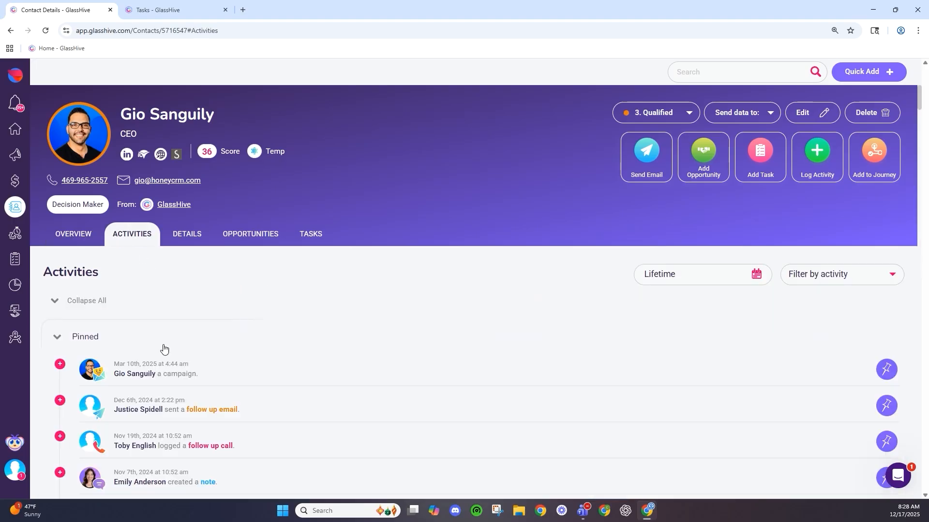
- Start a Meeting-type activity in Log Activity, review the form, then cancel without logging
{"action": "left_click", "coordinate": [804, 177]}
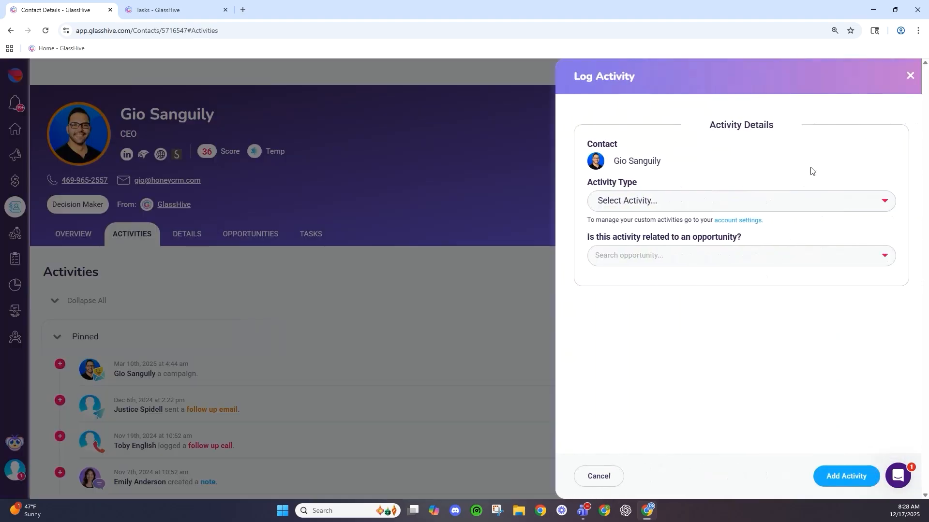
{"action": "left_click", "coordinate": [630, 200]}
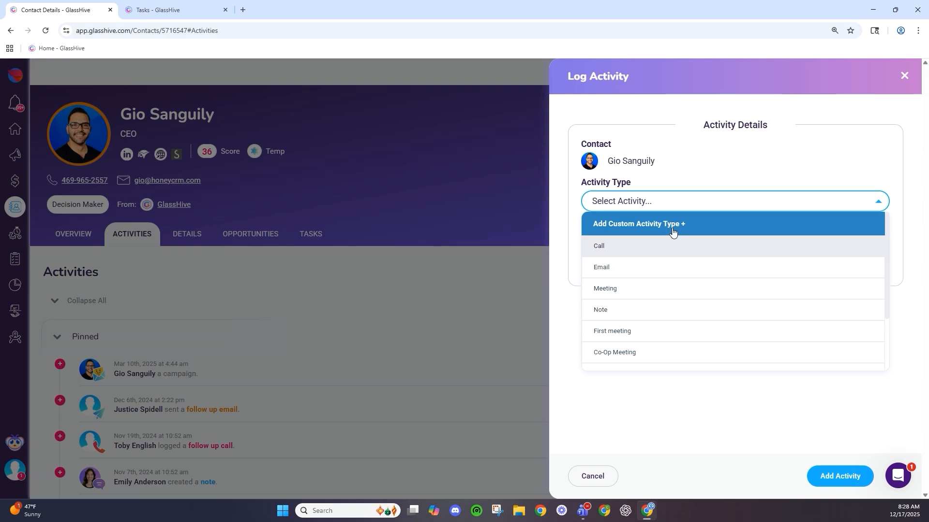
{"action": "scroll", "coordinate": [641, 307], "scroll_direction": "down", "scroll_amount": 2}
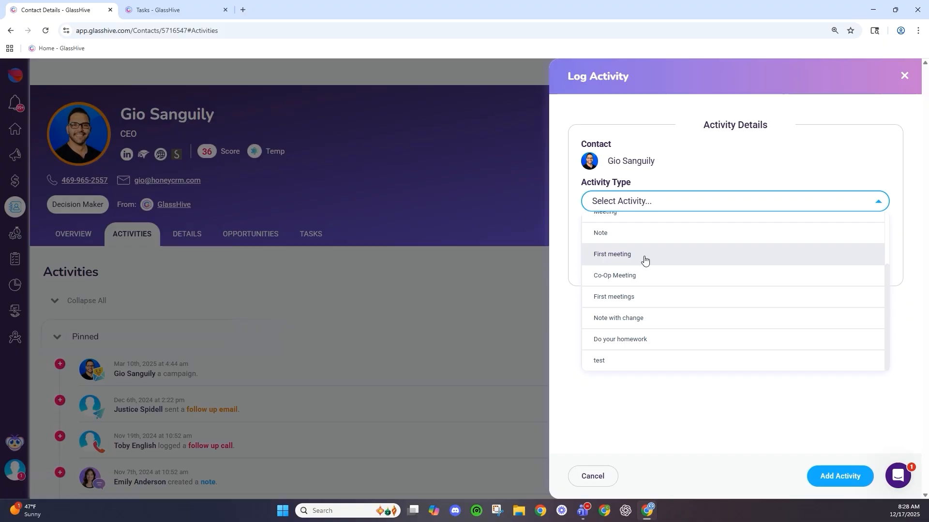
{"action": "scroll", "coordinate": [642, 347], "scroll_direction": "up", "scroll_amount": 2}
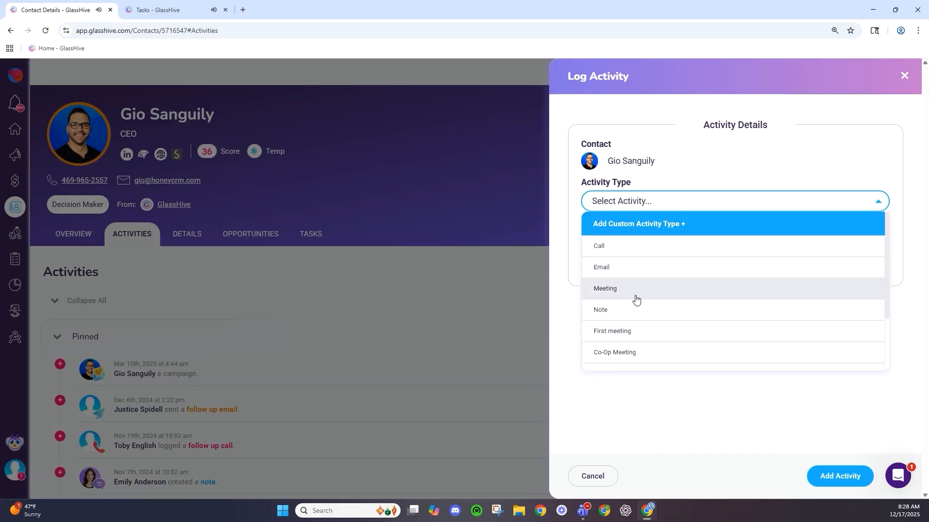
{"action": "left_click", "coordinate": [636, 297]}
{"action": "scroll", "coordinate": [709, 322], "scroll_direction": "down", "scroll_amount": 3}
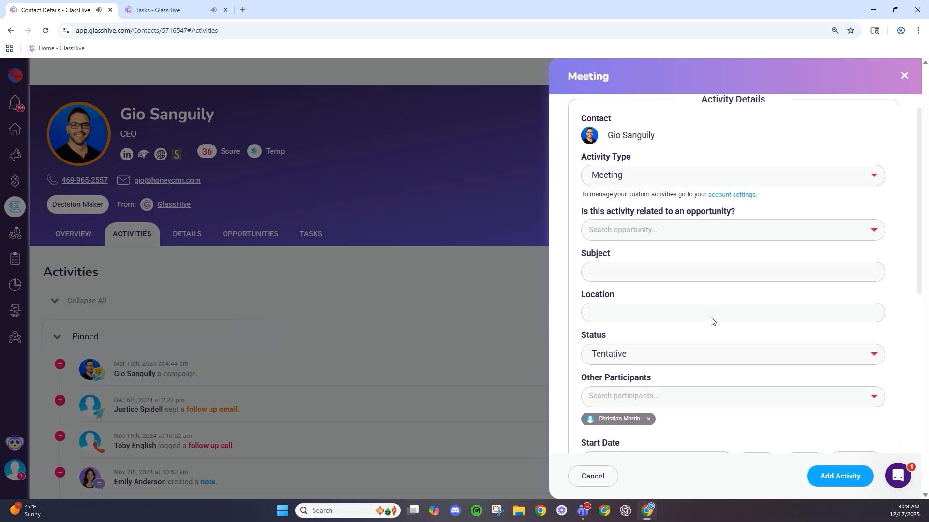
{"action": "scroll", "coordinate": [711, 321], "scroll_direction": "down", "scroll_amount": 3}
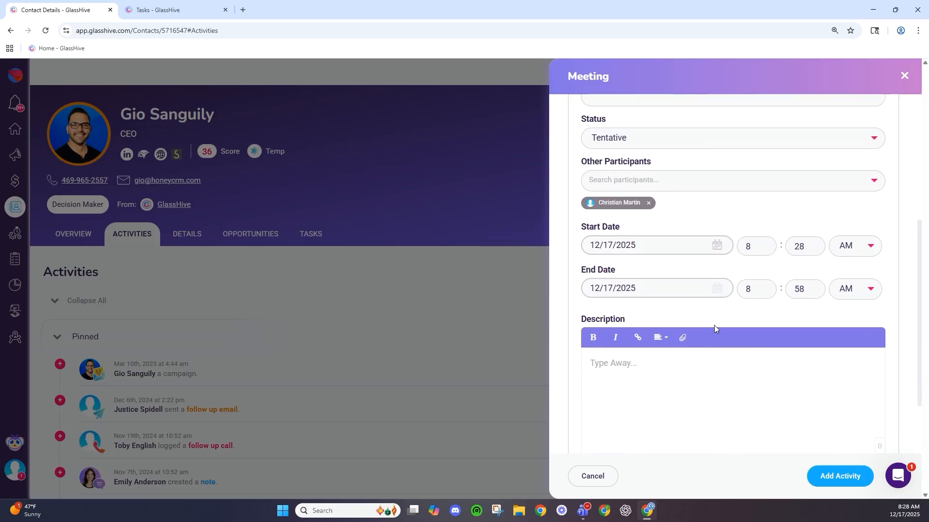
{"action": "scroll", "coordinate": [714, 325], "scroll_direction": "up", "scroll_amount": 3}
{"action": "scroll", "coordinate": [715, 329], "scroll_direction": "up", "scroll_amount": 5}
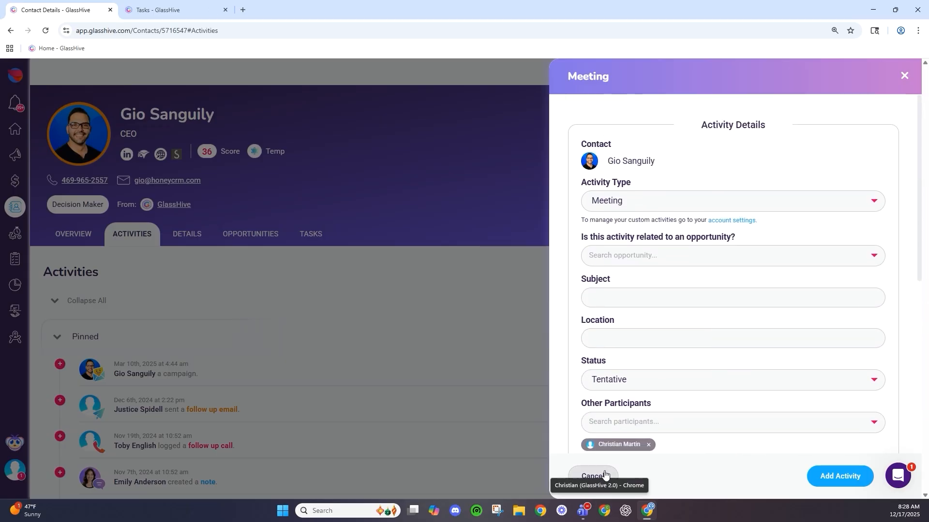
{"action": "left_click", "coordinate": [521, 414]}
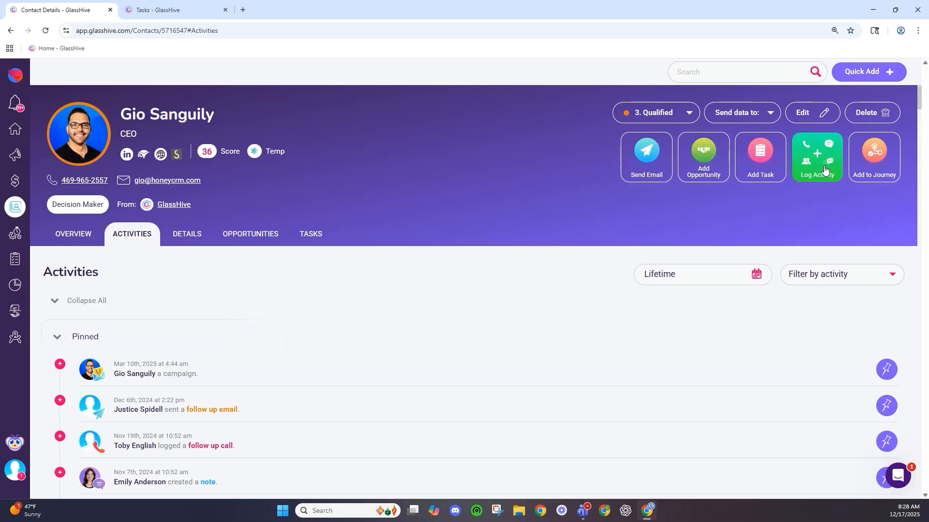
- Review the contact's journeys panel without changes, then open the linked GlassHive company record
{"action": "left_click", "coordinate": [871, 158]}
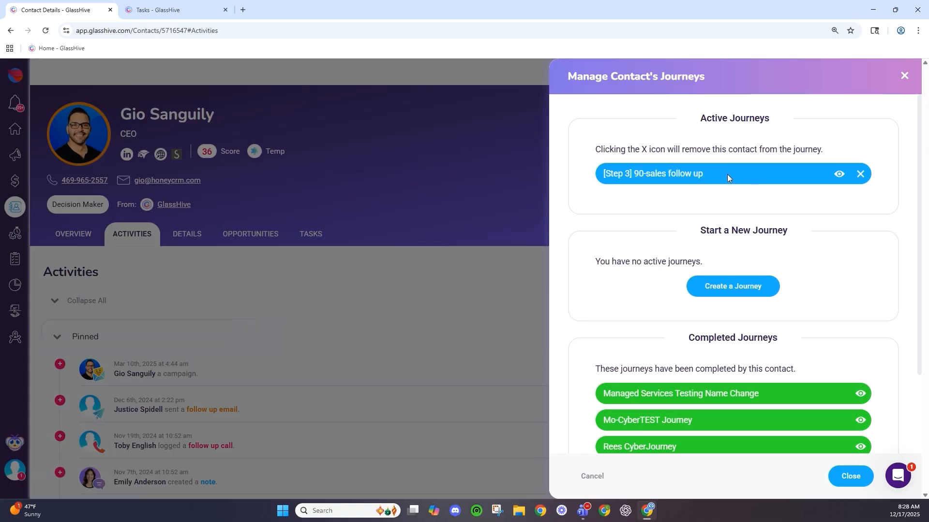
{"action": "scroll", "coordinate": [707, 335], "scroll_direction": "down", "scroll_amount": 2}
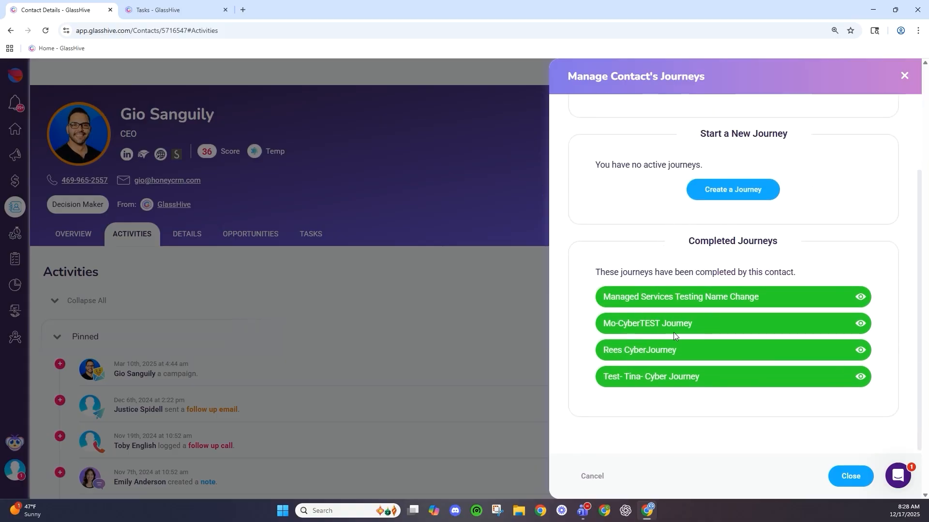
{"action": "scroll", "coordinate": [673, 332], "scroll_direction": "up", "scroll_amount": 2}
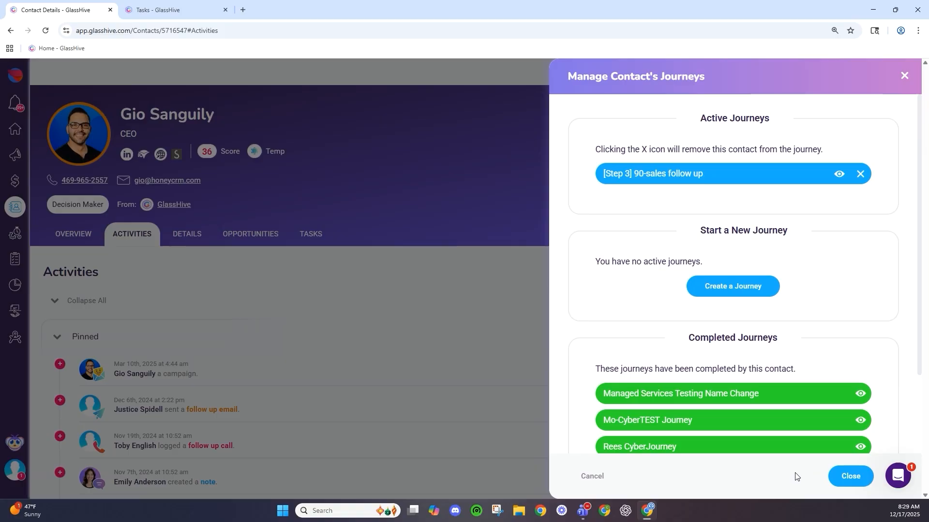
{"action": "left_click", "coordinate": [591, 475]}
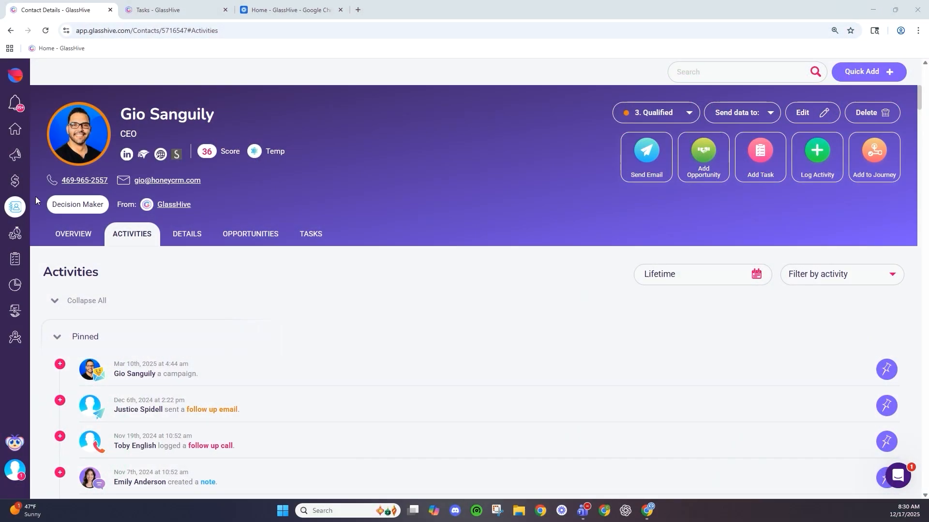
{"action": "left_click", "coordinate": [187, 209]}
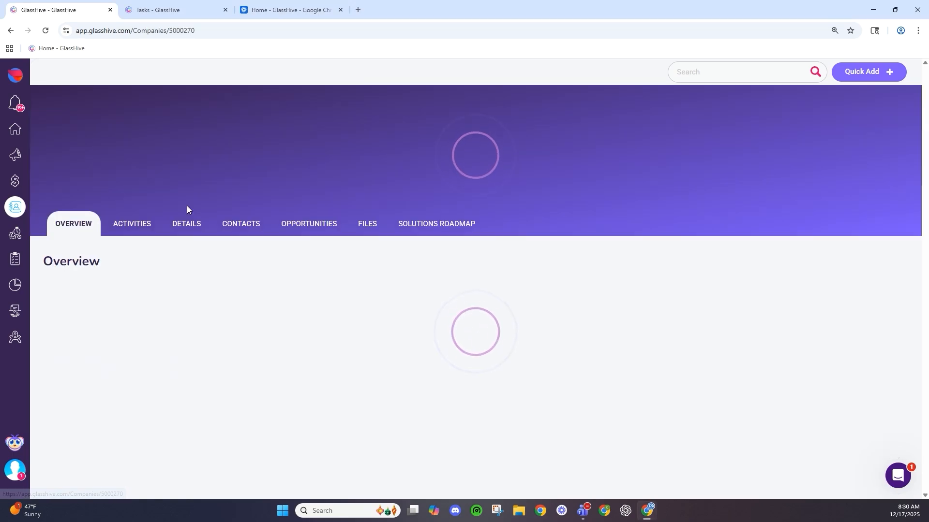
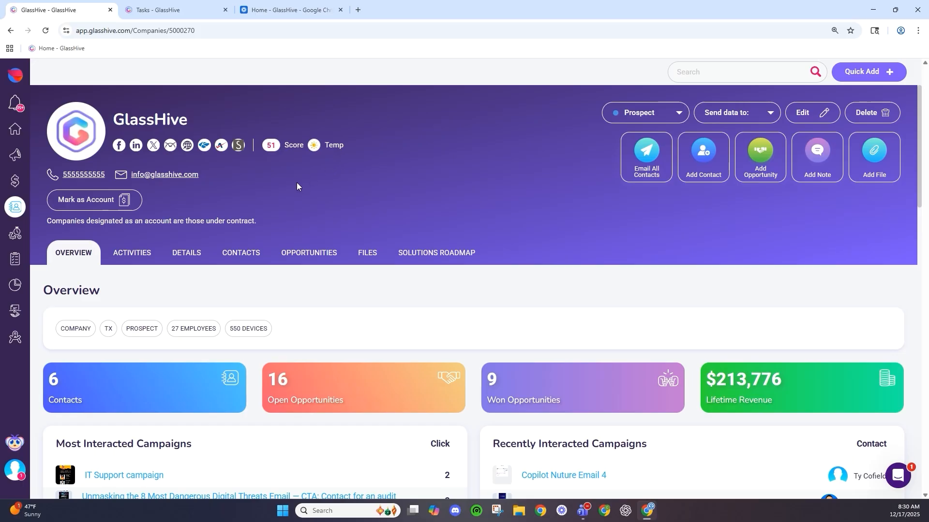
- Start a bulk email to all the company's contacts, then abandon the draft without sending
{"action": "scroll", "coordinate": [303, 269], "scroll_direction": "down", "scroll_amount": 3}
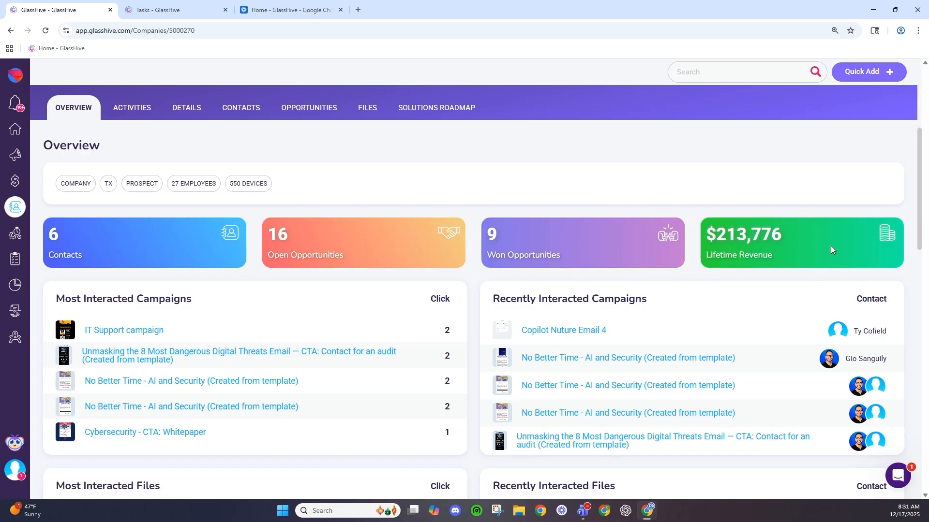
{"action": "scroll", "coordinate": [174, 285], "scroll_direction": "down", "scroll_amount": 3}
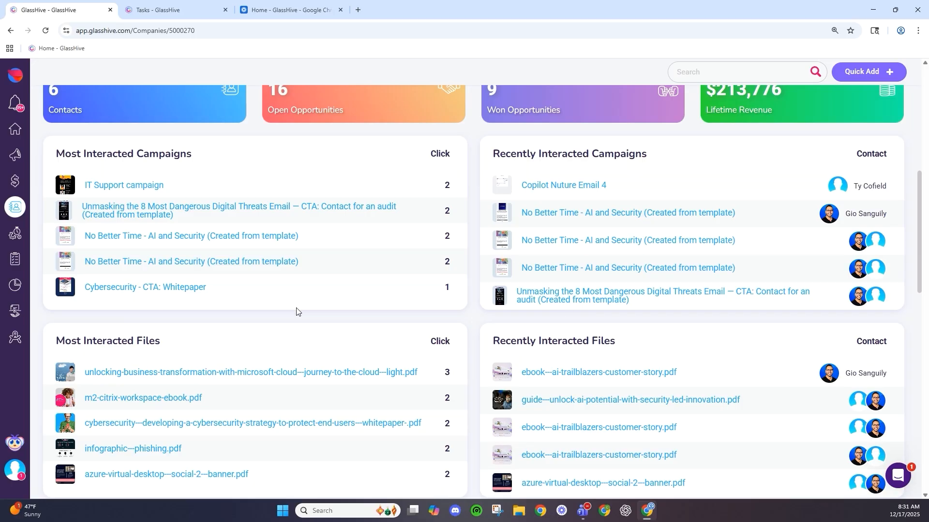
{"action": "scroll", "coordinate": [297, 312], "scroll_direction": "up", "scroll_amount": 5}
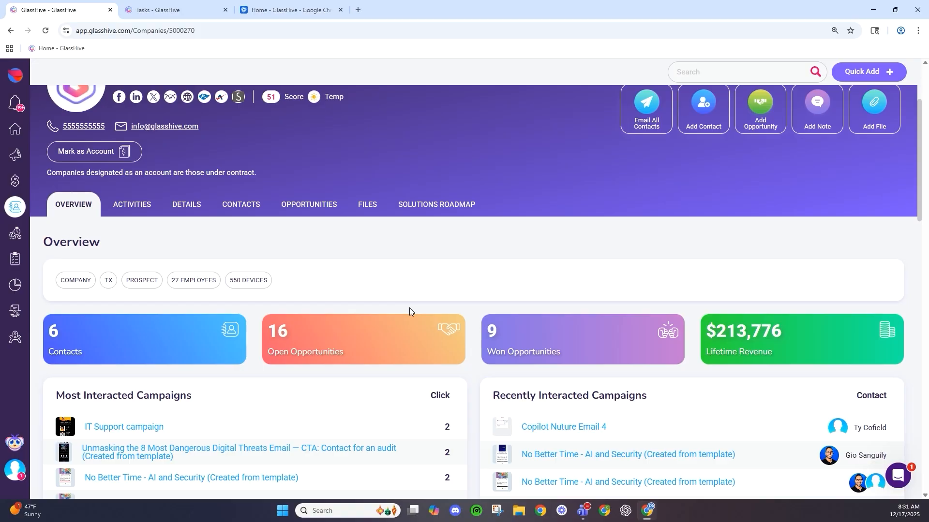
{"action": "scroll", "coordinate": [409, 306], "scroll_direction": "up", "scroll_amount": 1}
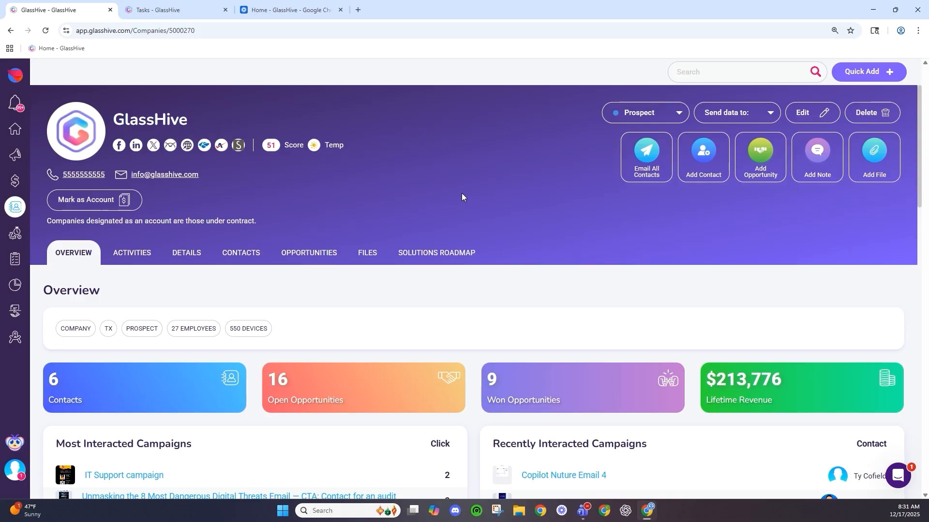
{"action": "left_click", "coordinate": [644, 162]}
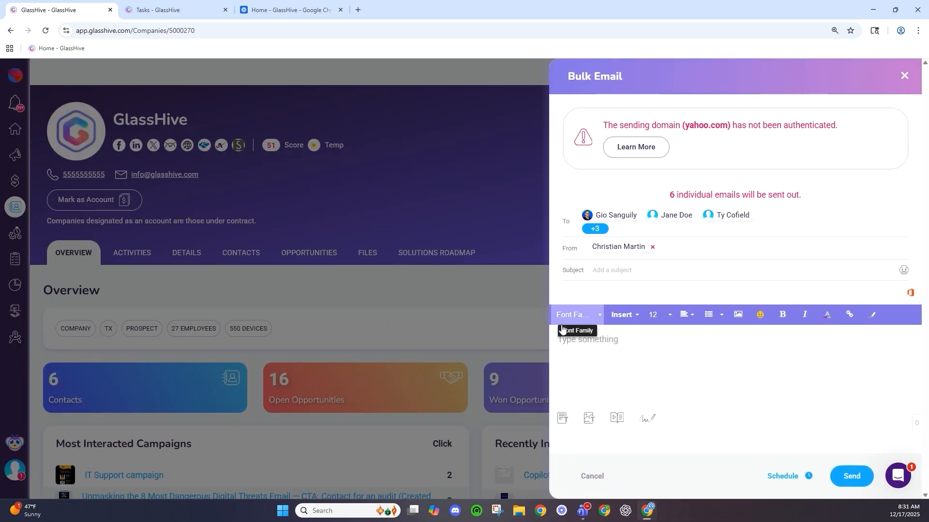
{"action": "right_click", "coordinate": [641, 342]}
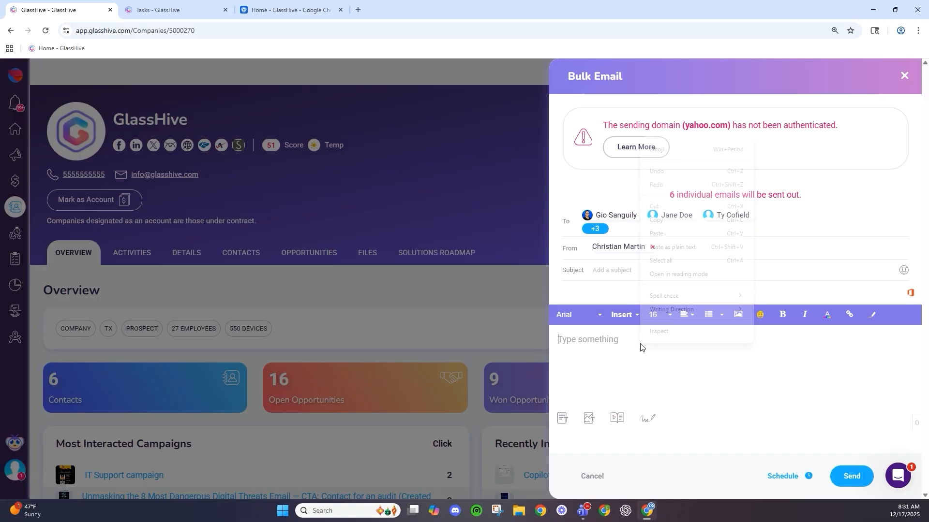
{"action": "left_click", "coordinate": [575, 349]}
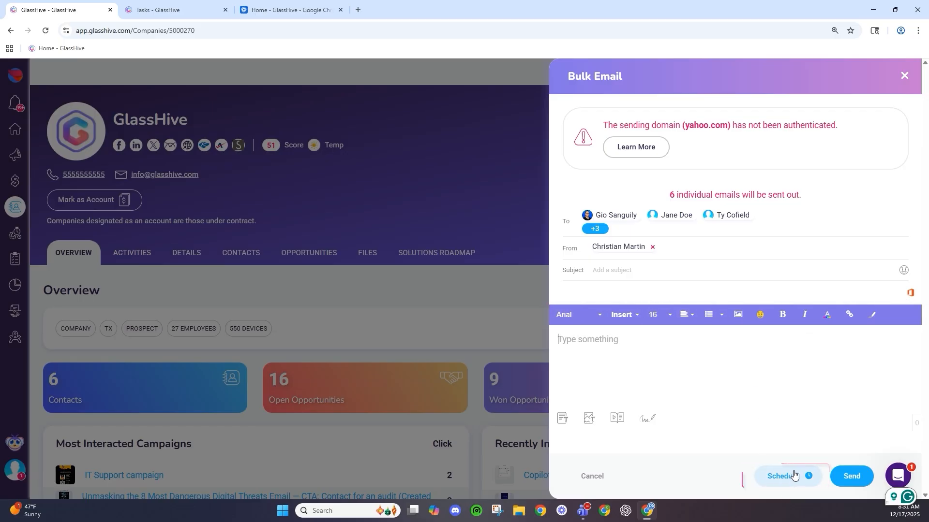
{"action": "left_click", "coordinate": [587, 486]}
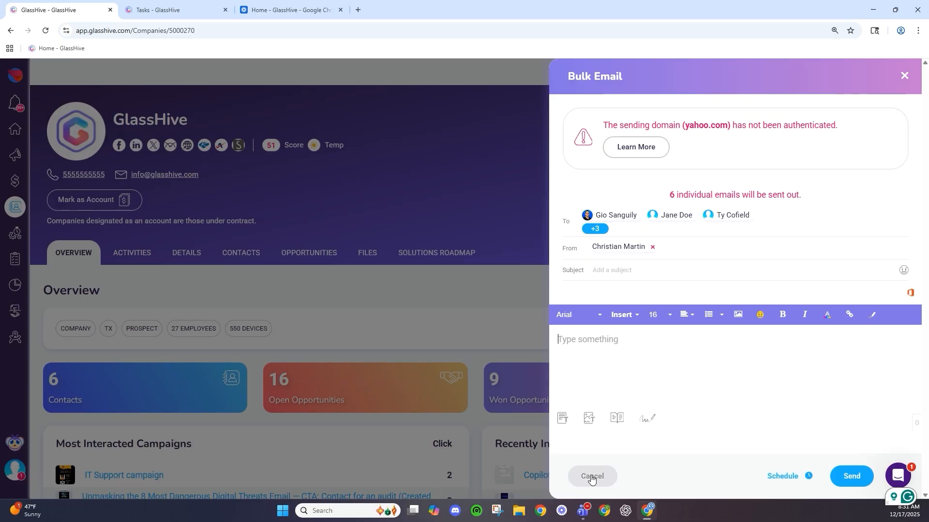
{"action": "left_click", "coordinate": [594, 476]}
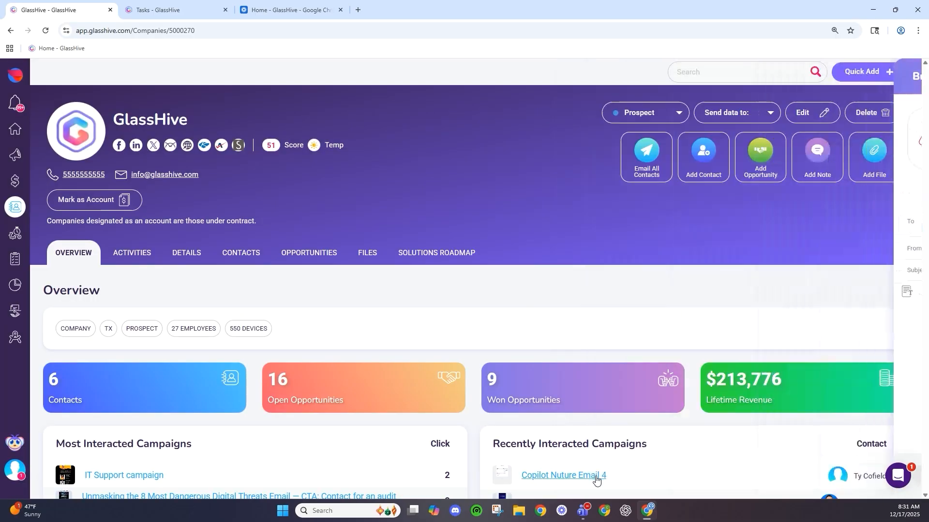
- Try adding a new contact and a new opportunity with a primary contact, cancelling both
{"action": "left_click", "coordinate": [706, 161]}
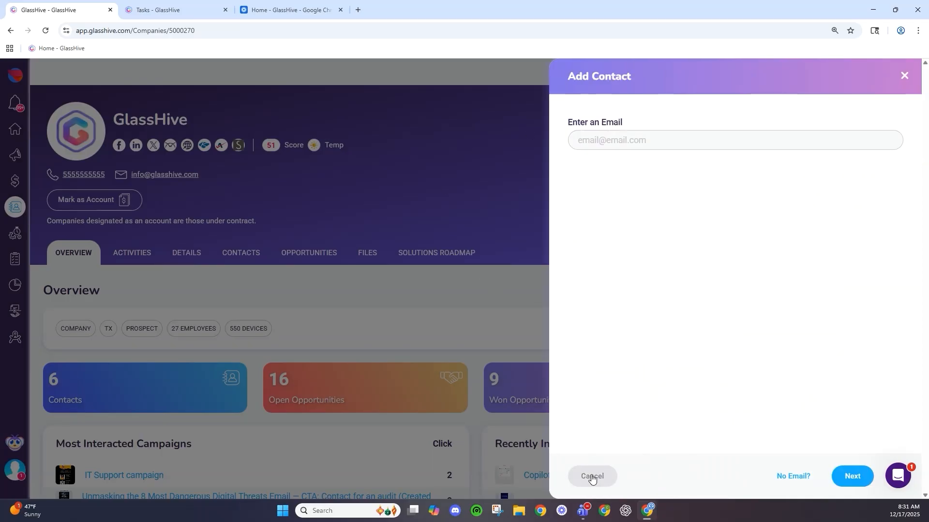
{"action": "left_click", "coordinate": [592, 478]}
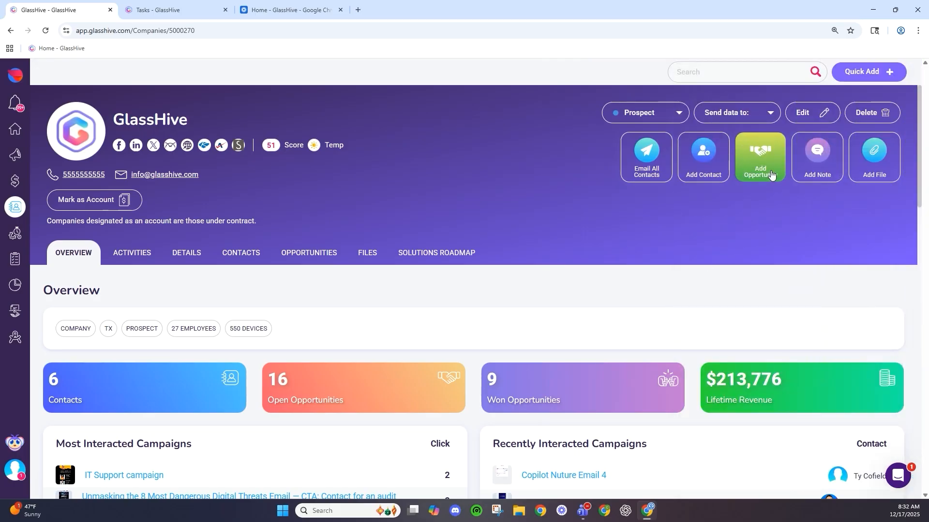
{"action": "left_click", "coordinate": [771, 175]}
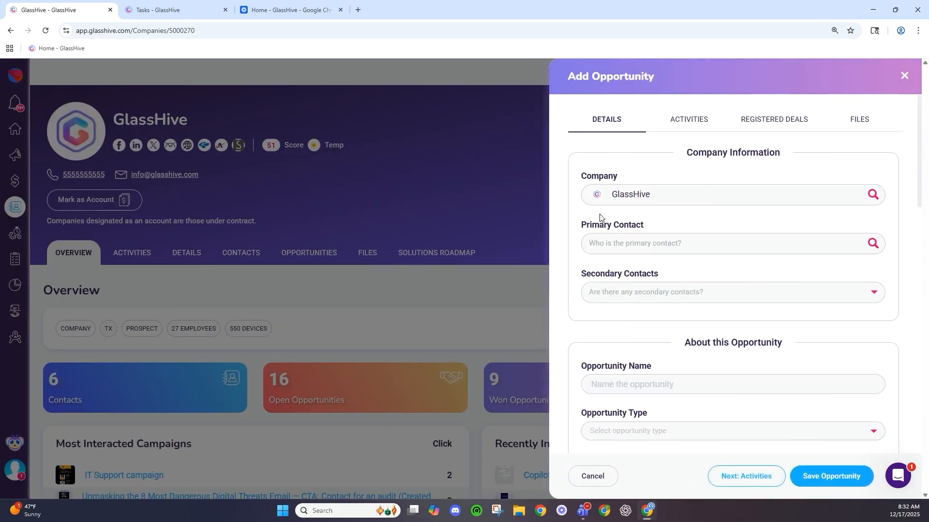
{"action": "left_click", "coordinate": [623, 246]}
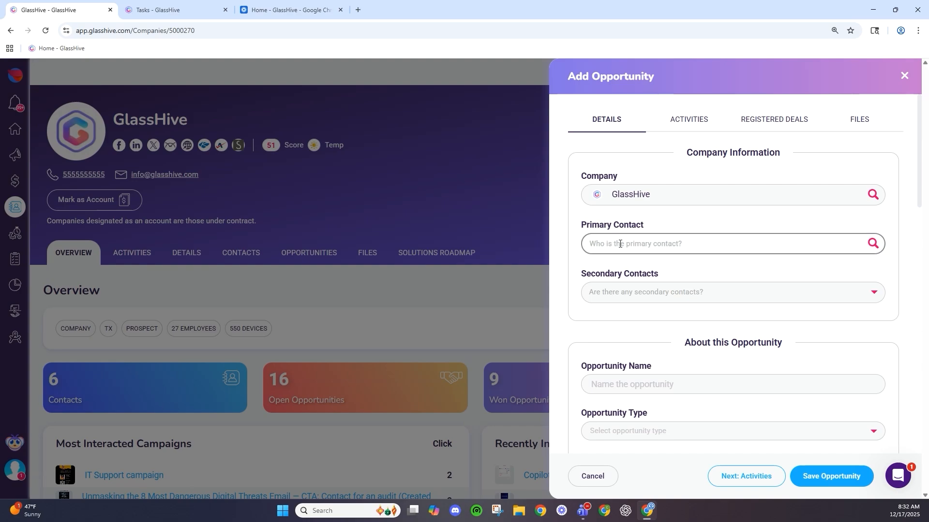
{"action": "left_click", "coordinate": [622, 267]}
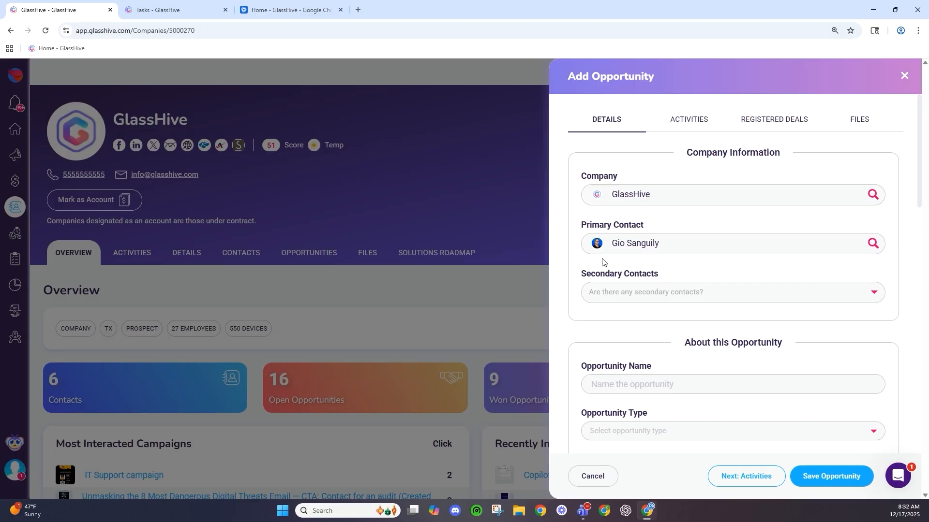
{"action": "left_click", "coordinate": [593, 477]}
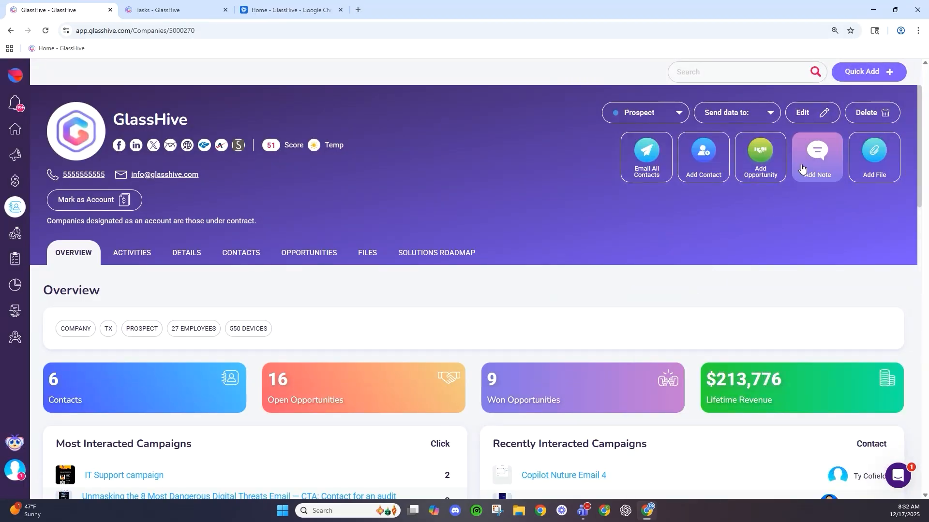
- Start a company note and a file attachment, discarding both without saving
{"action": "left_click", "coordinate": [817, 150]}
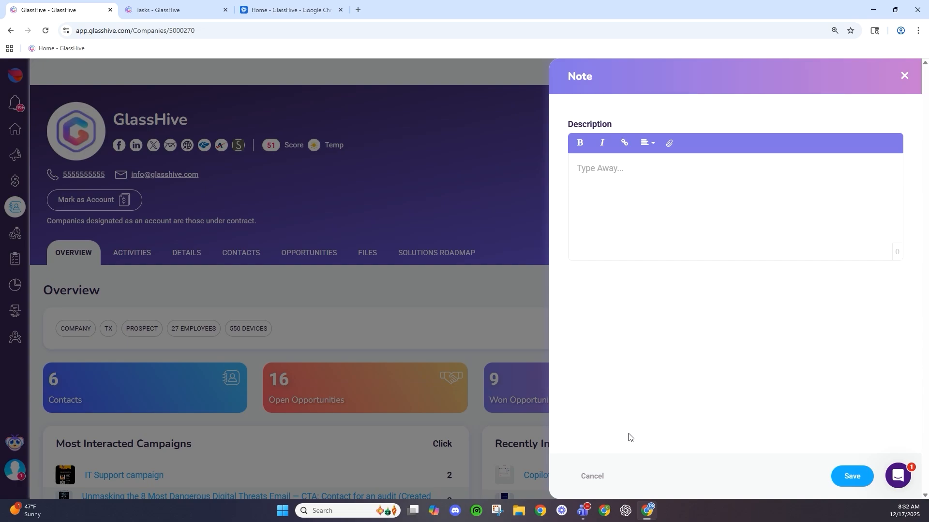
{"action": "left_click", "coordinate": [600, 483]}
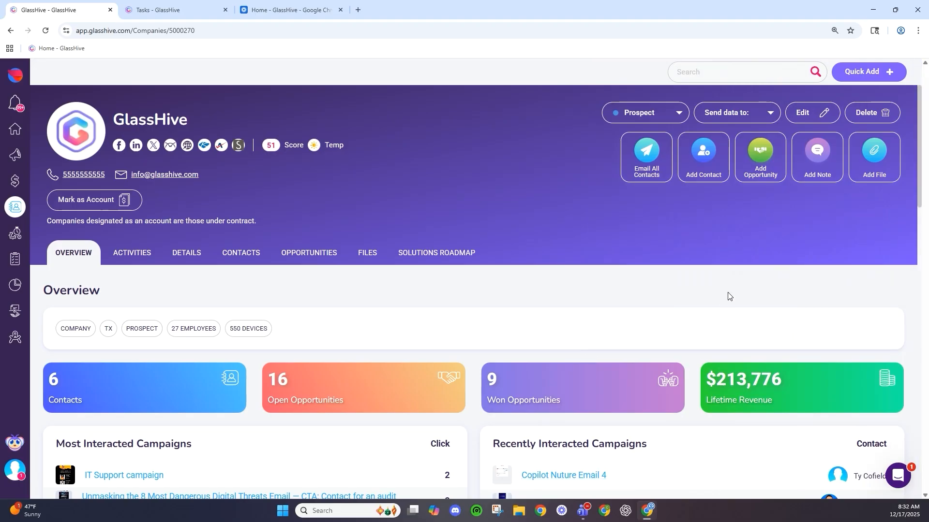
{"action": "left_click", "coordinate": [872, 149]}
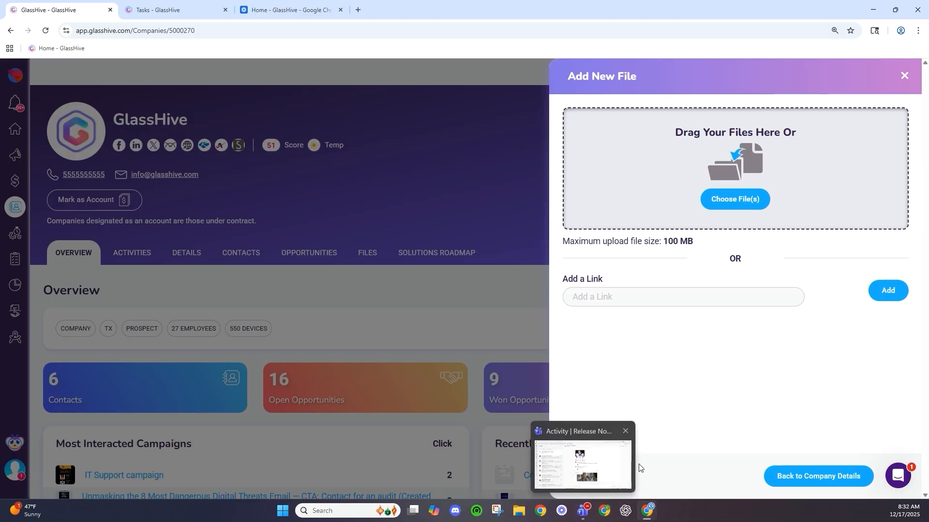
{"action": "left_click", "coordinate": [613, 479]}
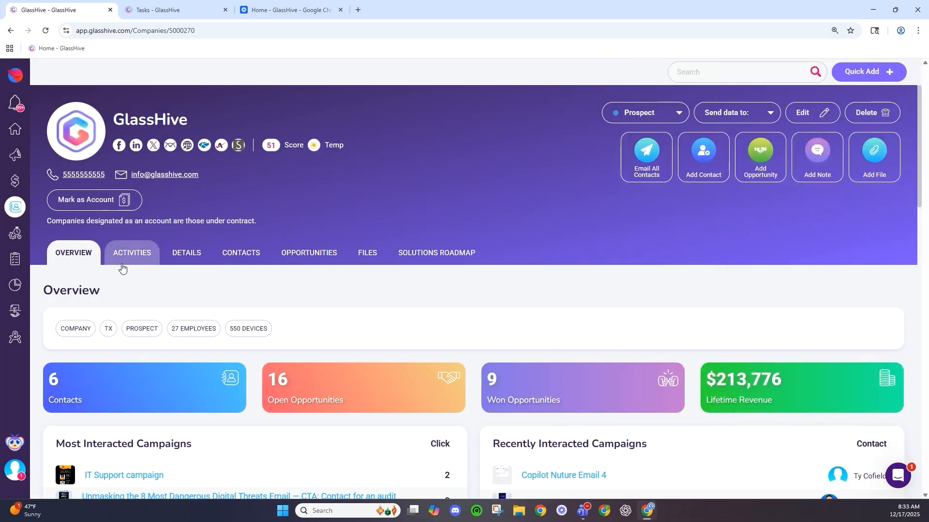
- Show the company's Activities tab and scroll its history, including the email linked to opportunity Test
{"action": "left_click", "coordinate": [124, 261]}
{"action": "scroll", "coordinate": [166, 280], "scroll_direction": "down", "scroll_amount": 4}
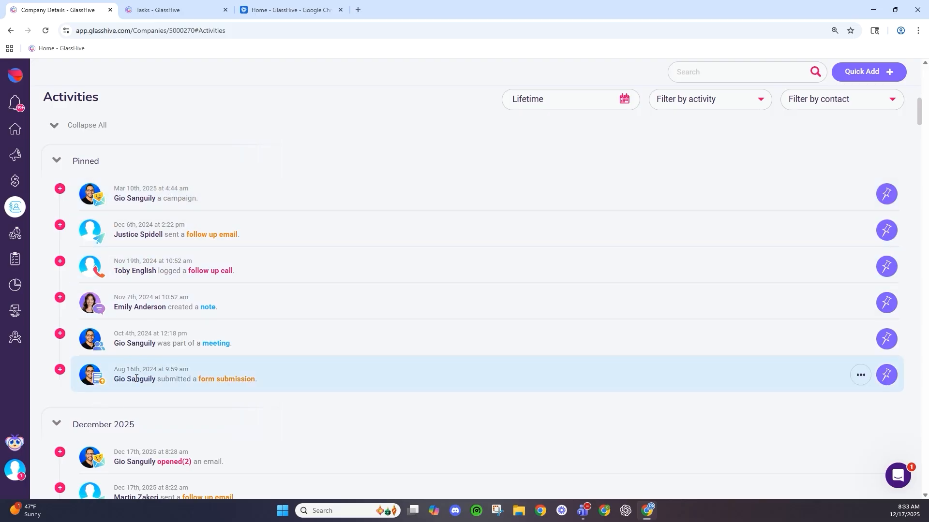
{"action": "scroll", "coordinate": [135, 378], "scroll_direction": "down", "scroll_amount": 2}
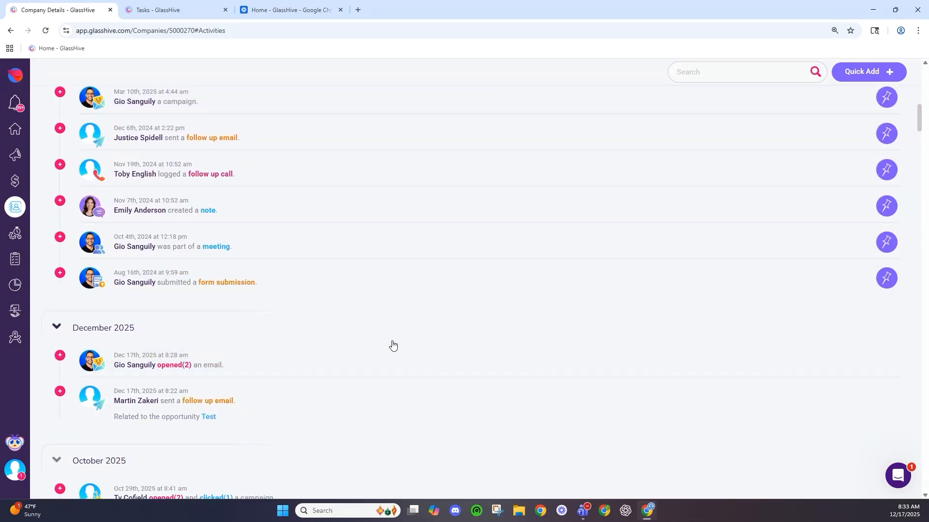
{"action": "scroll", "coordinate": [394, 344], "scroll_direction": "down", "scroll_amount": 2}
{"action": "scroll", "coordinate": [102, 261], "scroll_direction": "down", "scroll_amount": 3}
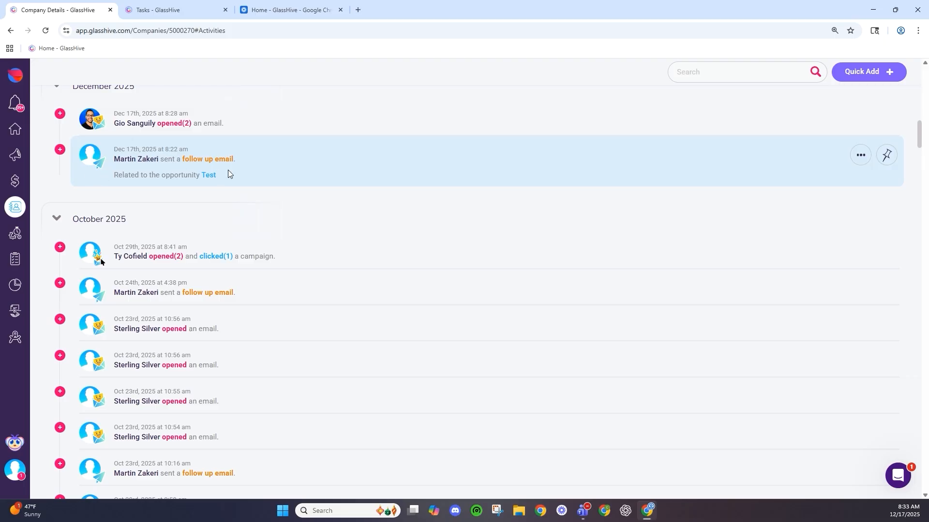
{"action": "left_click_drag", "start_coordinate": [112, 176], "coordinate": [219, 175]}
{"action": "left_click", "coordinate": [220, 176]}
{"action": "scroll", "coordinate": [136, 358], "scroll_direction": "down", "scroll_amount": 2}
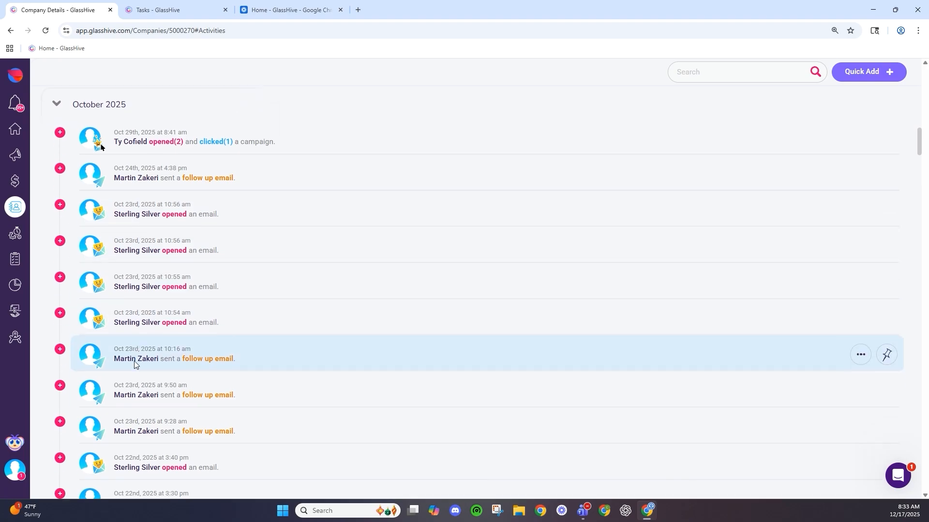
{"action": "scroll", "coordinate": [135, 365], "scroll_direction": "down", "scroll_amount": 2}
{"action": "scroll", "coordinate": [118, 389], "scroll_direction": "down", "scroll_amount": 2}
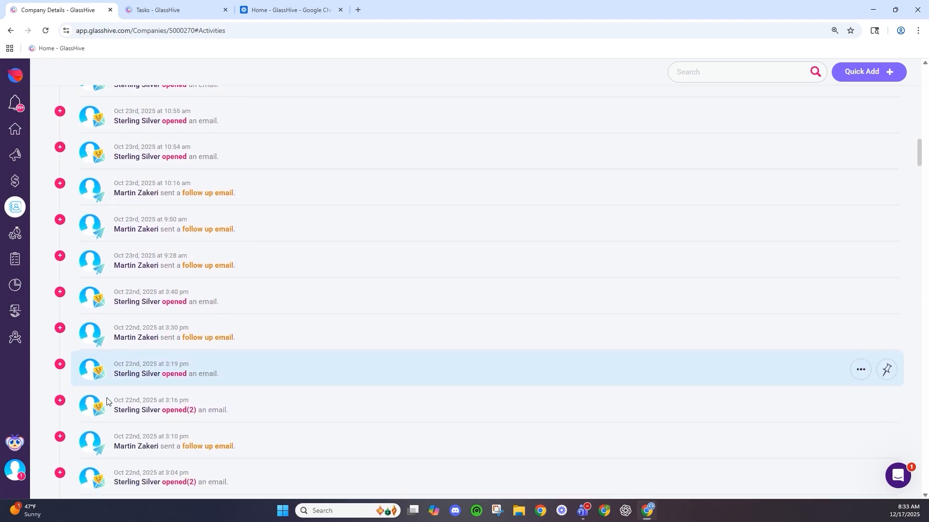
{"action": "scroll", "coordinate": [105, 403], "scroll_direction": "down", "scroll_amount": 2}
{"action": "scroll", "coordinate": [101, 402], "scroll_direction": "down", "scroll_amount": 2}
{"action": "scroll", "coordinate": [92, 433], "scroll_direction": "down", "scroll_amount": 3}
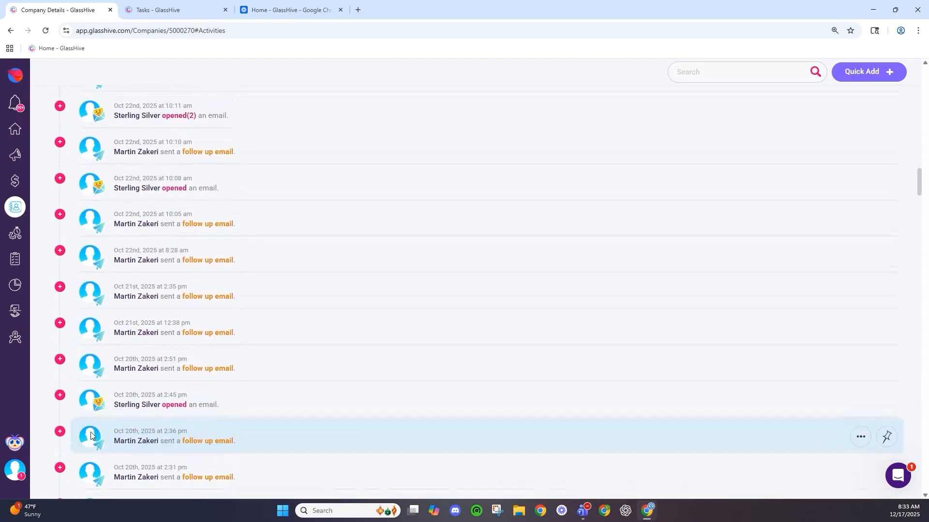
{"action": "scroll", "coordinate": [91, 436], "scroll_direction": "down", "scroll_amount": 4}
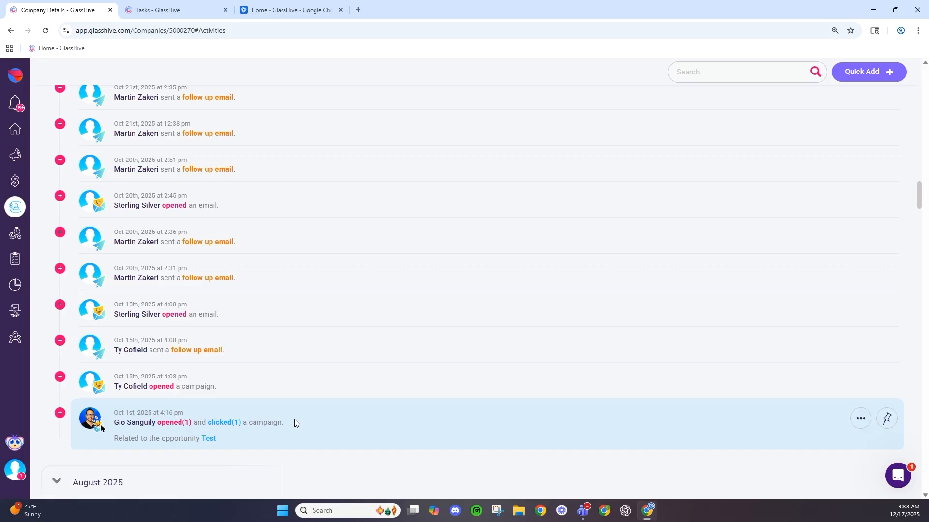
{"action": "scroll", "coordinate": [278, 382], "scroll_direction": "up", "scroll_amount": 1}
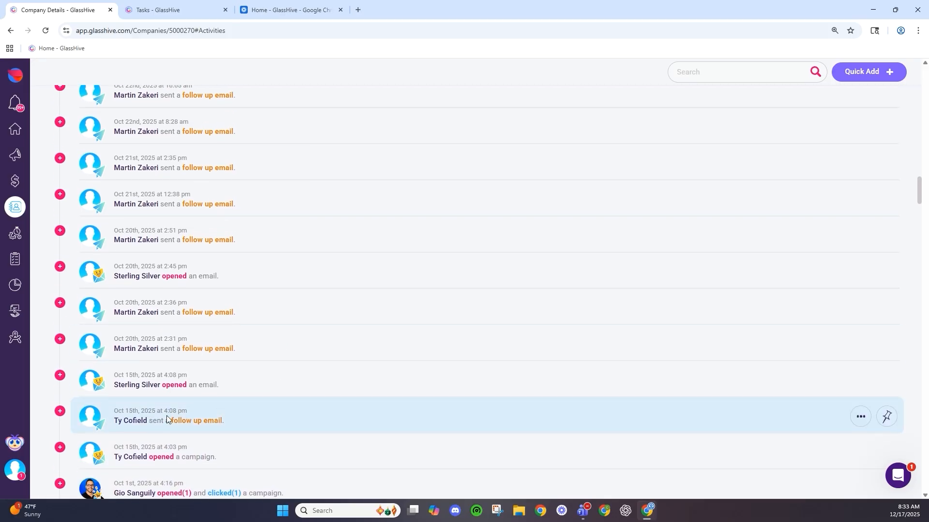
{"action": "scroll", "coordinate": [305, 365], "scroll_direction": "up", "scroll_amount": 12}
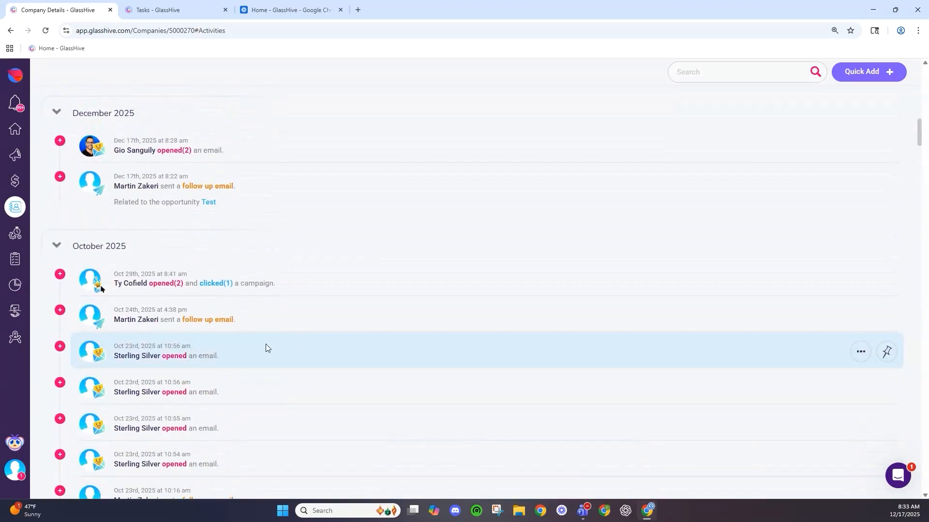
{"action": "scroll", "coordinate": [133, 300], "scroll_direction": "up", "scroll_amount": 10}
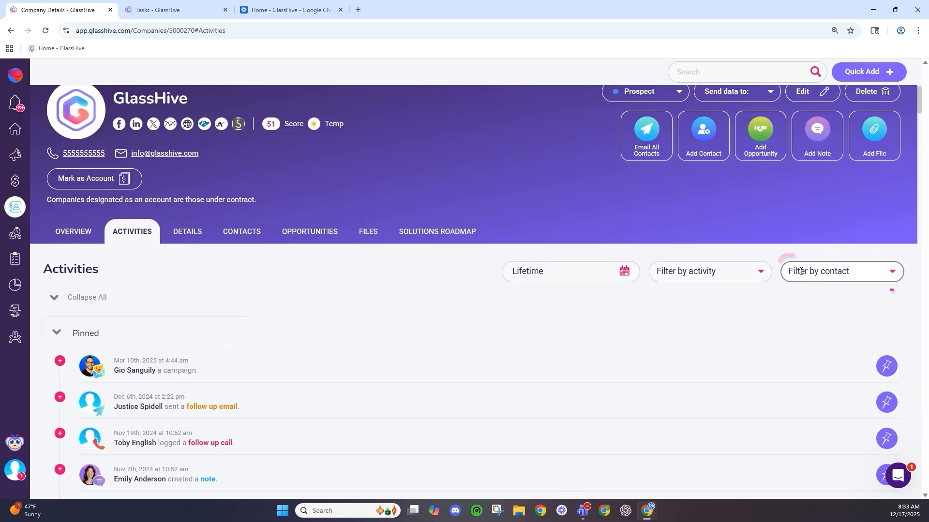
- Filter the activity feed to one contact, keeping the Lifetime date range
{"action": "left_click", "coordinate": [588, 272]}
{"action": "left_click", "coordinate": [408, 301]}
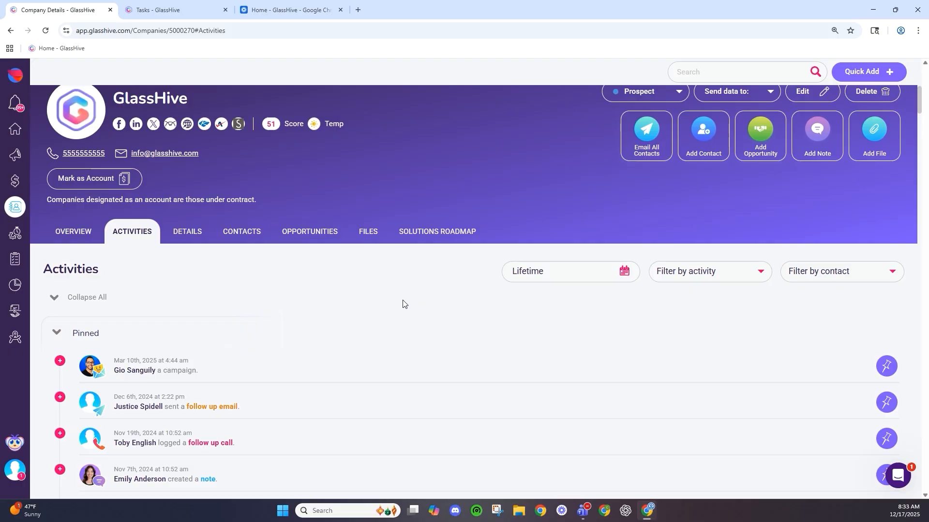
{"action": "left_click", "coordinate": [792, 271]}
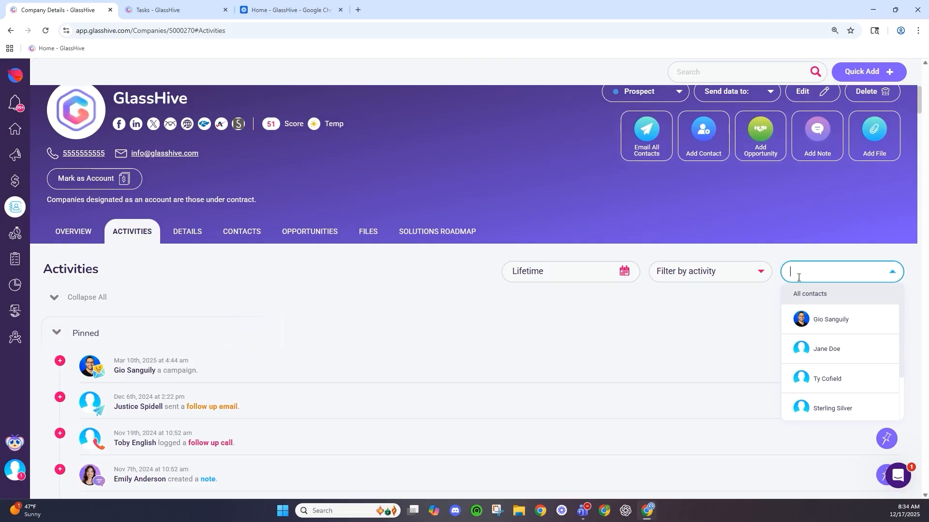
{"action": "left_click", "coordinate": [805, 383]}
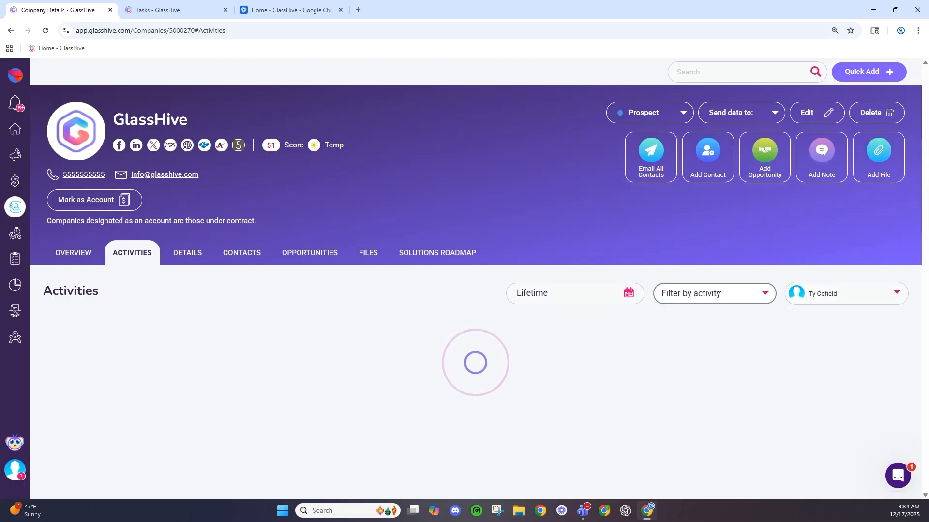
{"action": "scroll", "coordinate": [338, 329], "scroll_direction": "down", "scroll_amount": 3}
{"action": "scroll", "coordinate": [340, 328], "scroll_direction": "down", "scroll_amount": 2}
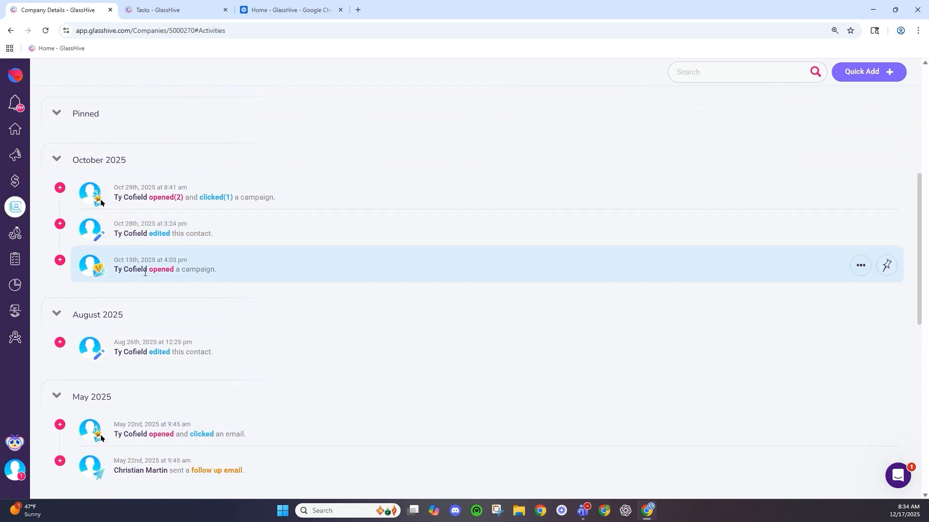
{"action": "scroll", "coordinate": [185, 378], "scroll_direction": "up", "scroll_amount": 5}
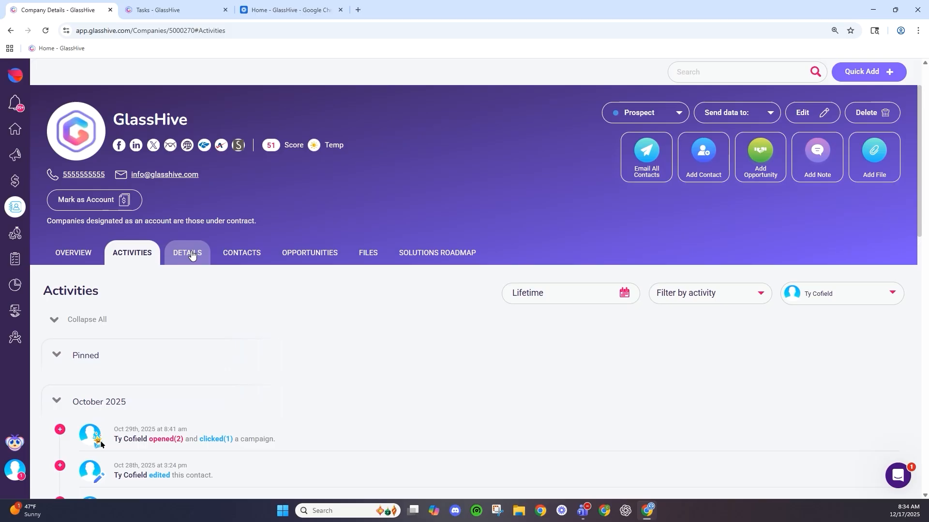
- Open the company's Details tab, pick two users to assign, then cancel the assignment
{"action": "left_click", "coordinate": [192, 255]}
{"action": "scroll", "coordinate": [301, 349], "scroll_direction": "down", "scroll_amount": 3}
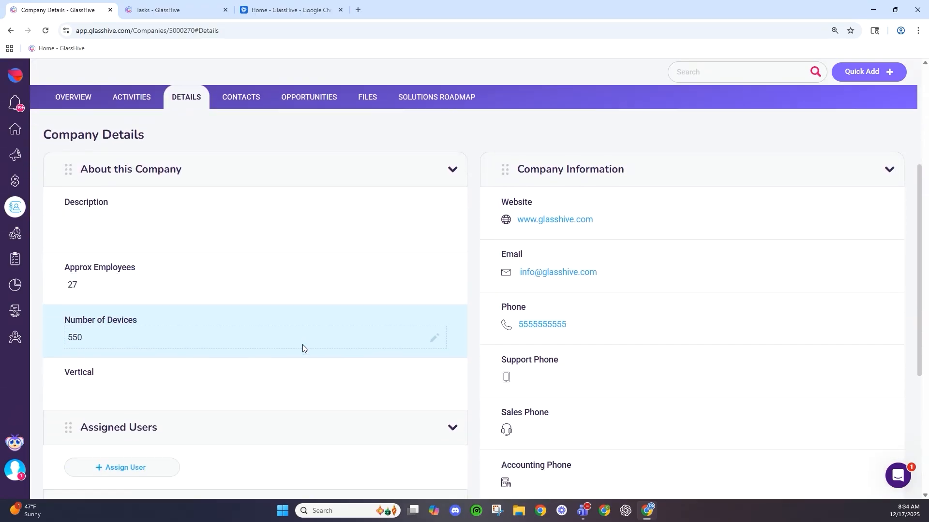
{"action": "scroll", "coordinate": [303, 348], "scroll_direction": "down", "scroll_amount": 1}
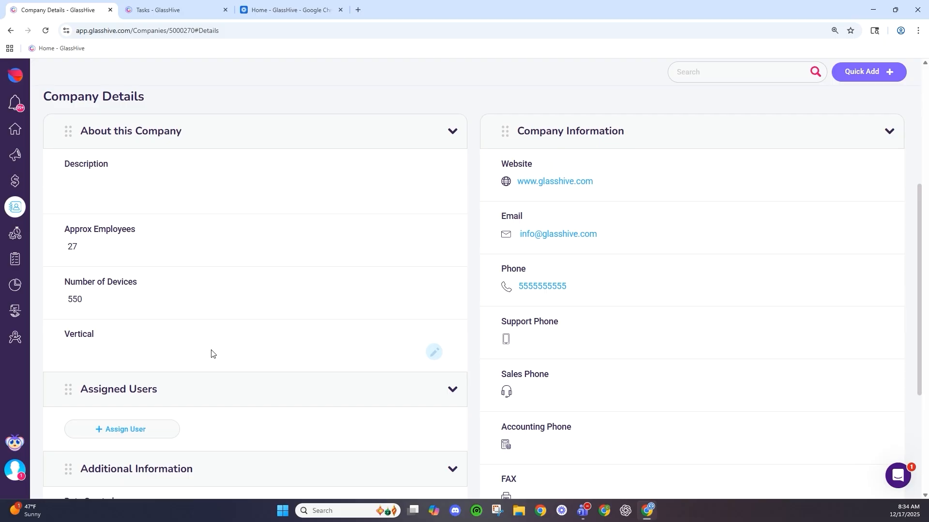
{"action": "scroll", "coordinate": [212, 353], "scroll_direction": "down", "scroll_amount": 4}
{"action": "left_click", "coordinate": [142, 281]}
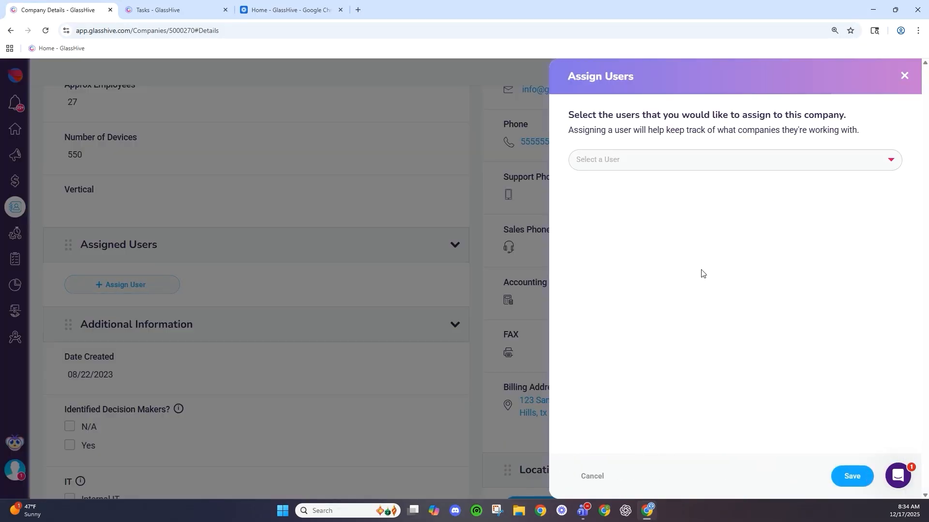
{"action": "left_click", "coordinate": [682, 156]}
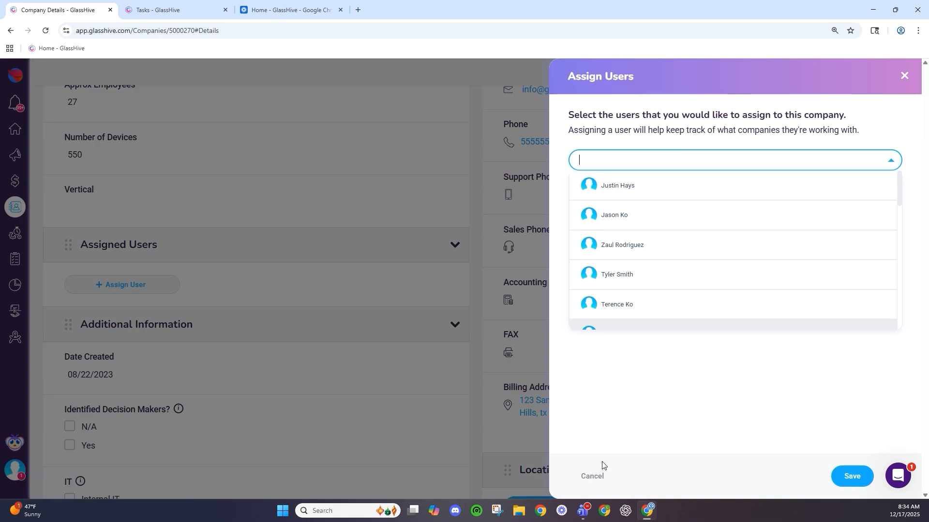
{"action": "left_click", "coordinate": [670, 181]}
{"action": "left_click", "coordinate": [640, 266]}
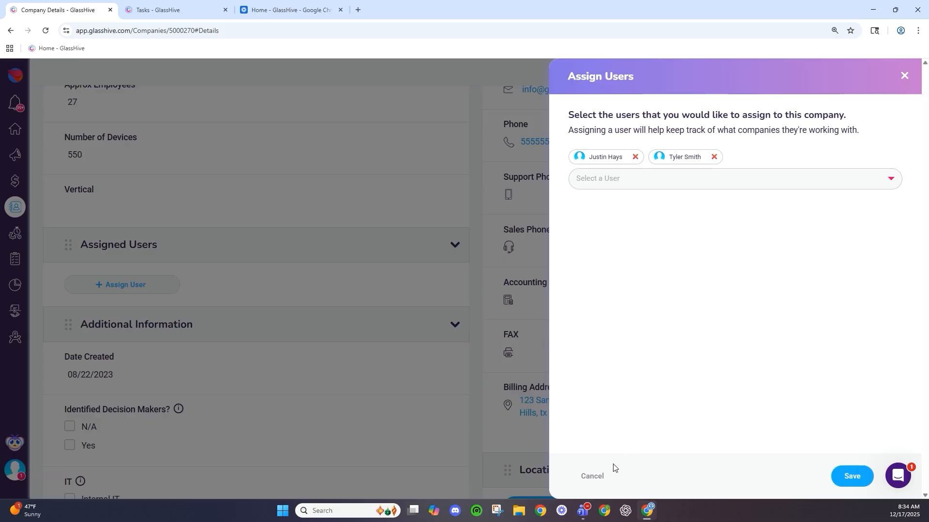
{"action": "left_click", "coordinate": [598, 477]}
- Scroll down the Details page and dismiss a stray browser context menu
{"action": "scroll", "coordinate": [349, 242], "scroll_direction": "down", "scroll_amount": 1}
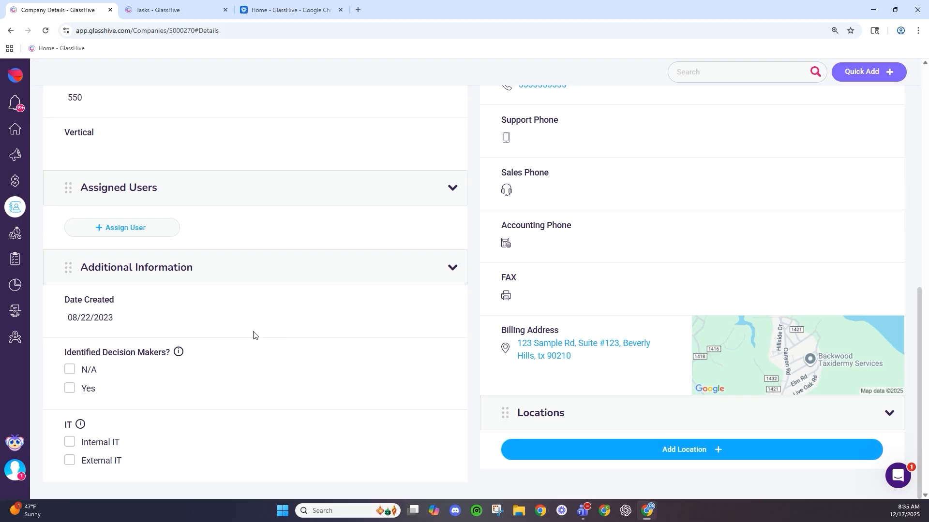
{"action": "scroll", "coordinate": [503, 404], "scroll_direction": "up", "scroll_amount": 7}
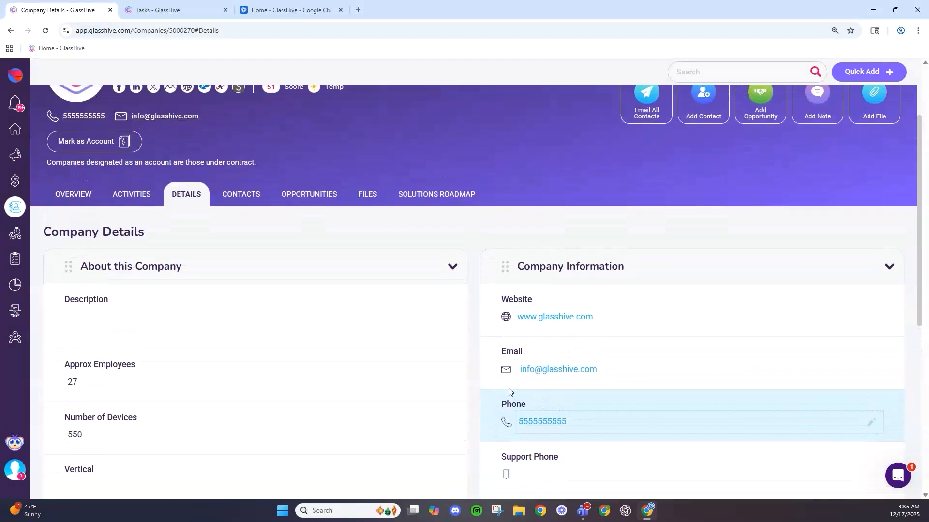
{"action": "scroll", "coordinate": [404, 228], "scroll_direction": "down", "scroll_amount": 2}
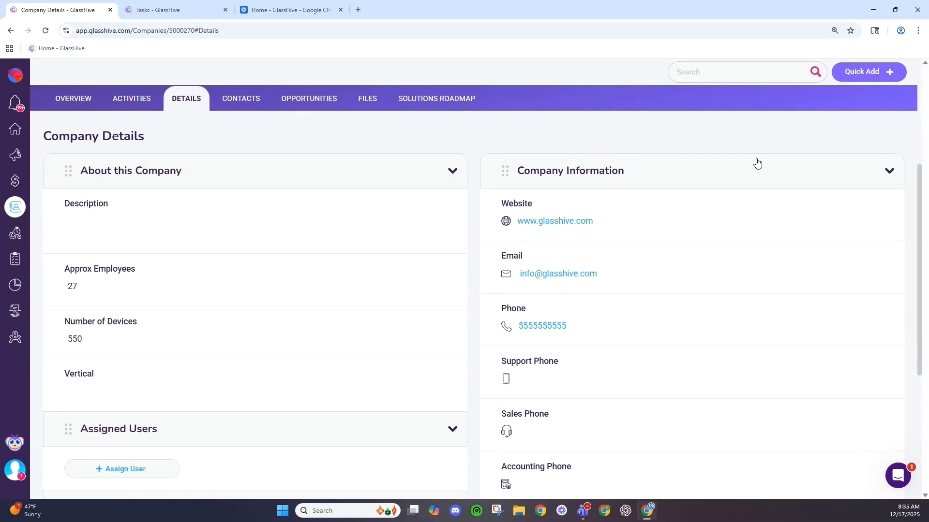
{"action": "scroll", "coordinate": [757, 162], "scroll_direction": "down", "scroll_amount": 1}
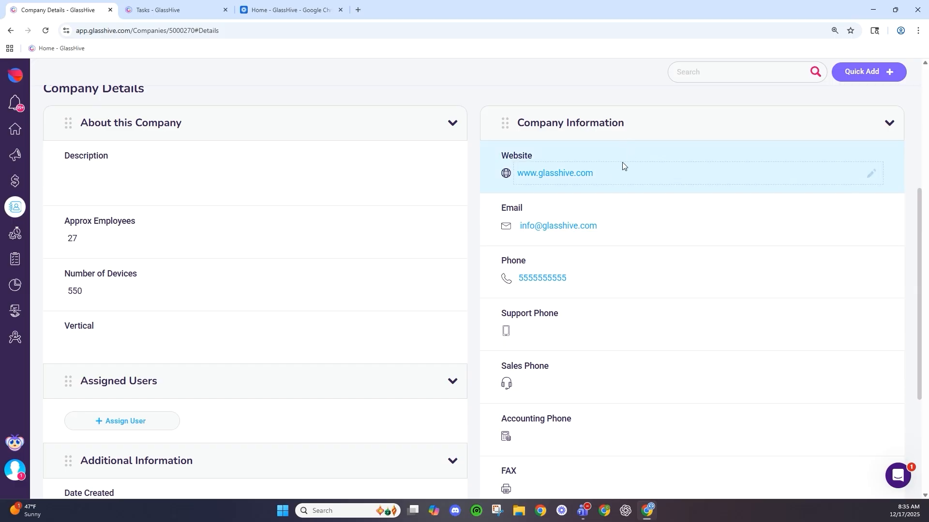
{"action": "scroll", "coordinate": [638, 251], "scroll_direction": "down", "scroll_amount": 3}
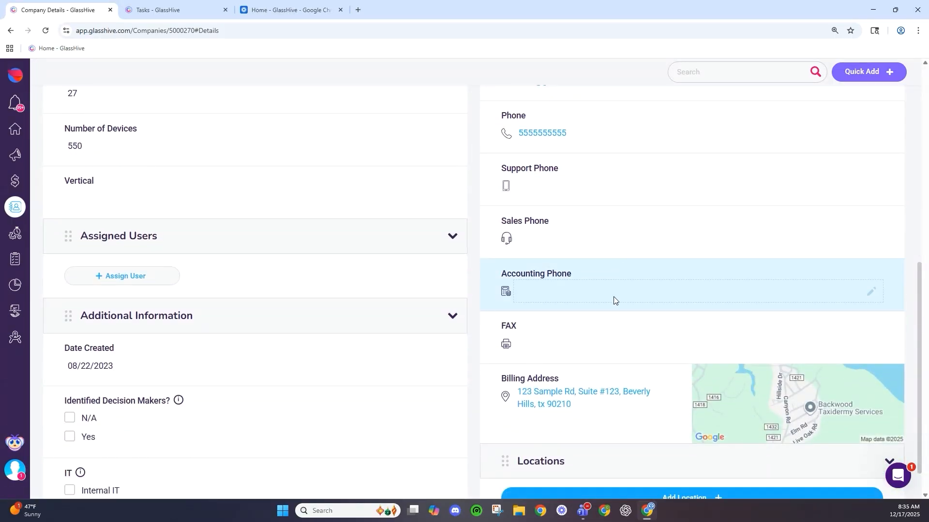
{"action": "scroll", "coordinate": [615, 301], "scroll_direction": "down", "scroll_amount": 1}
{"action": "right_click", "coordinate": [614, 301]}
{"action": "left_click", "coordinate": [389, 393]}
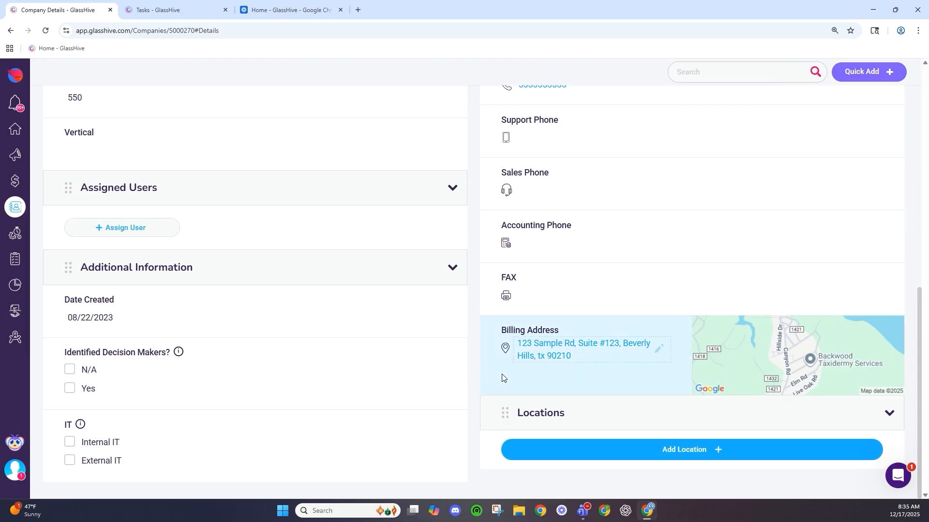
- Open the company edit form, add a blank location entry, then cancel without saving
{"action": "left_click", "coordinate": [602, 444]}
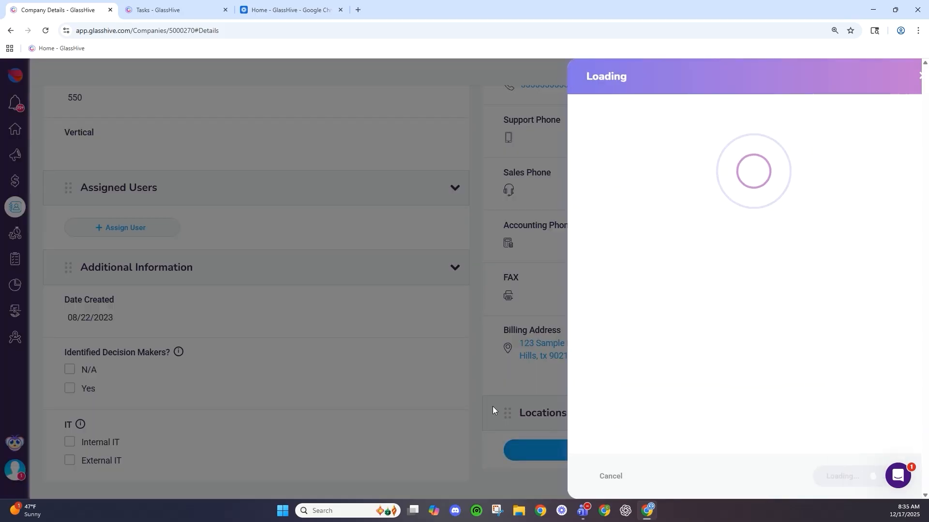
{"action": "scroll", "coordinate": [641, 374], "scroll_direction": "down", "scroll_amount": 12}
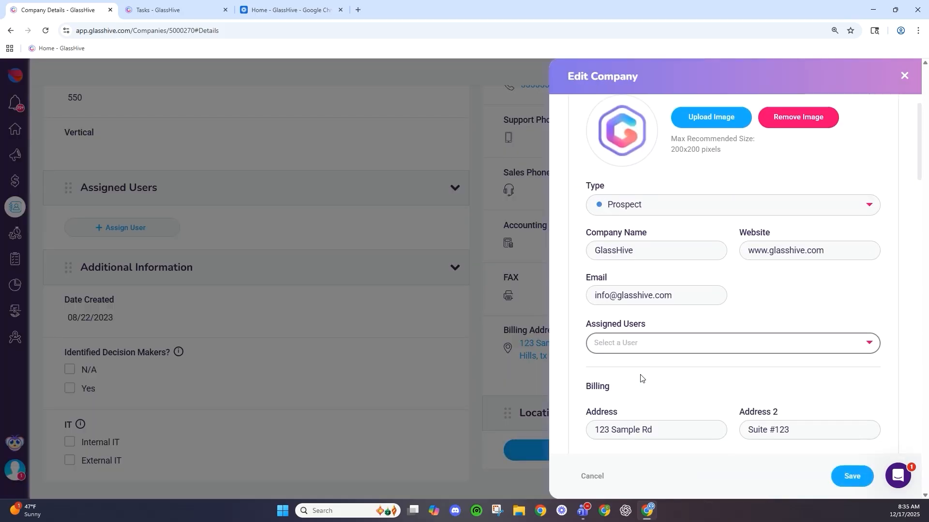
{"action": "scroll", "coordinate": [641, 374], "scroll_direction": "down", "scroll_amount": 10}
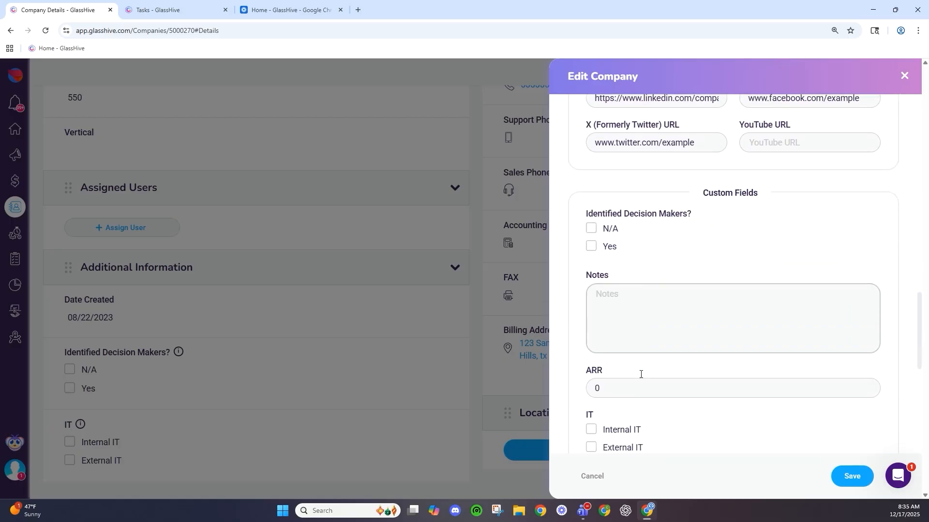
{"action": "left_click", "coordinate": [669, 330]}
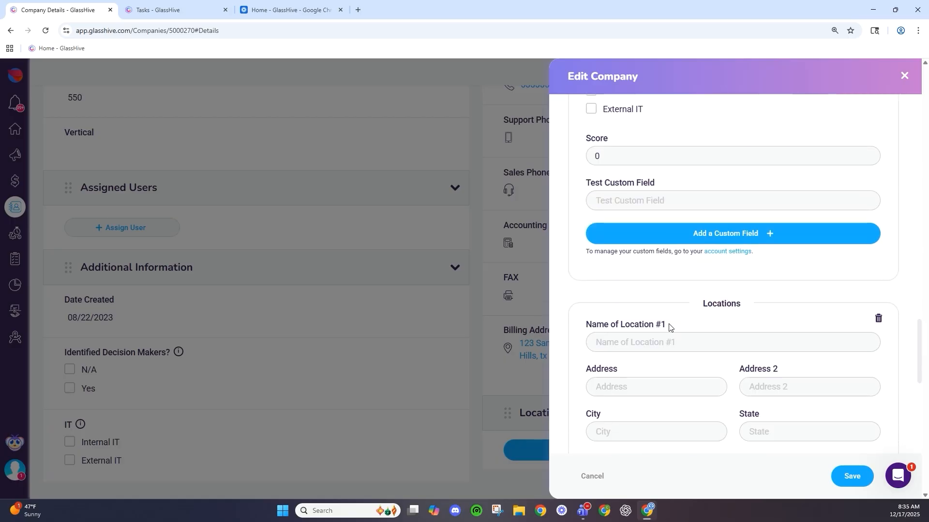
{"action": "scroll", "coordinate": [667, 332], "scroll_direction": "down", "scroll_amount": 5}
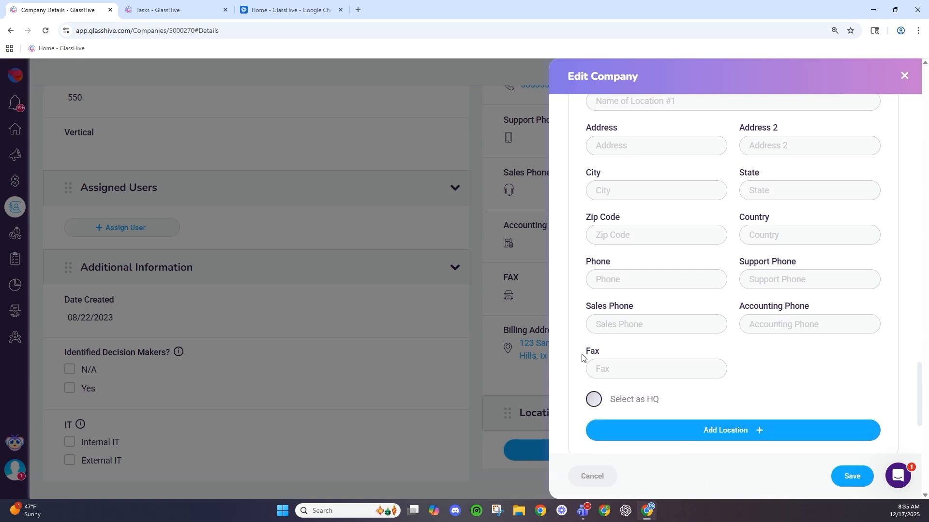
{"action": "scroll", "coordinate": [610, 372], "scroll_direction": "up", "scroll_amount": 2}
{"action": "left_click", "coordinate": [613, 373]}
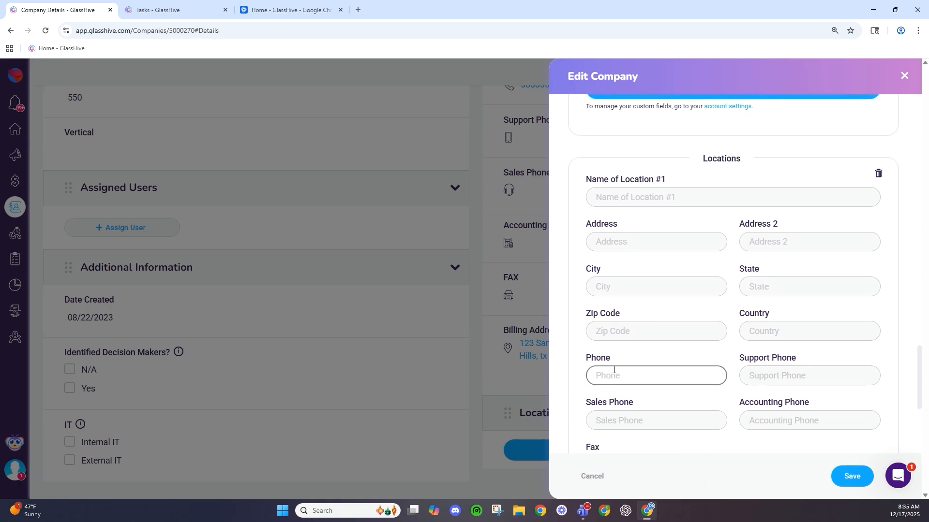
{"action": "left_click", "coordinate": [592, 477]}
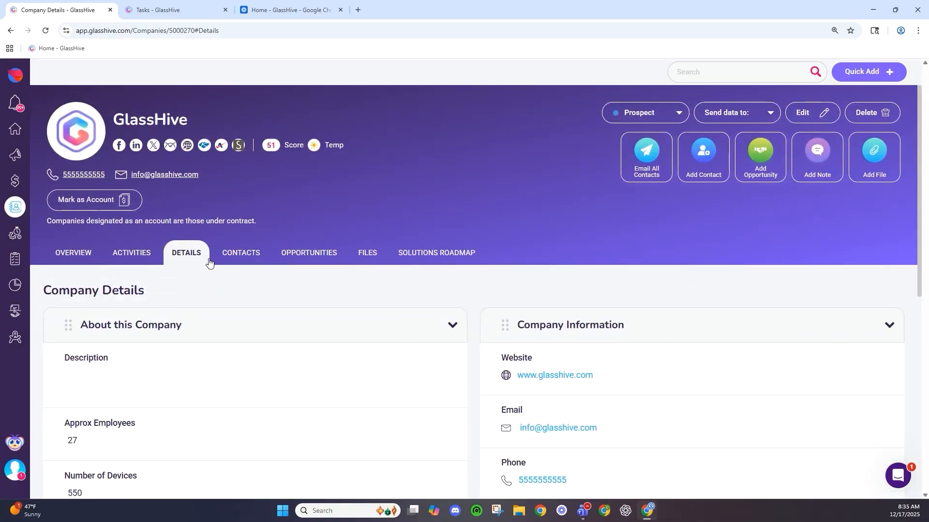
- Show the company's Contacts tab and tick, then untick, the first contact's row
{"action": "left_click", "coordinate": [225, 258]}
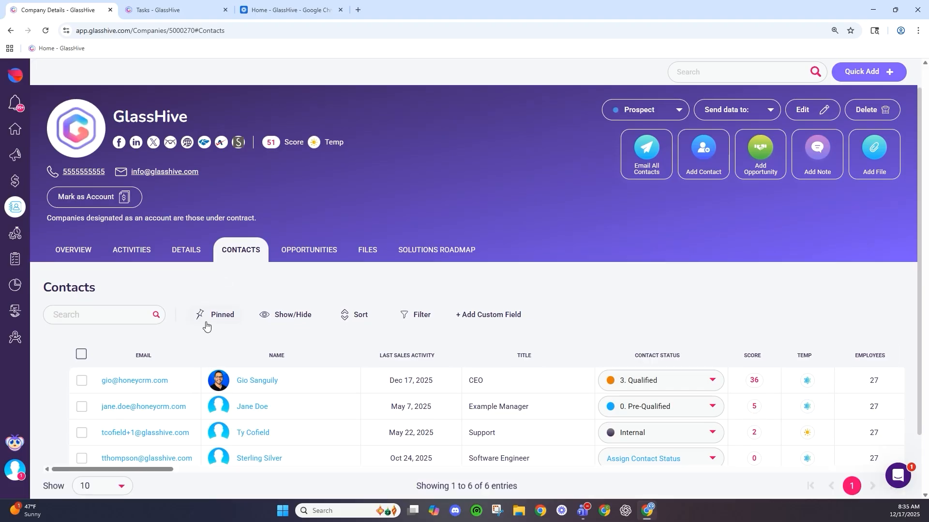
{"action": "scroll", "coordinate": [203, 329], "scroll_direction": "down", "scroll_amount": 2}
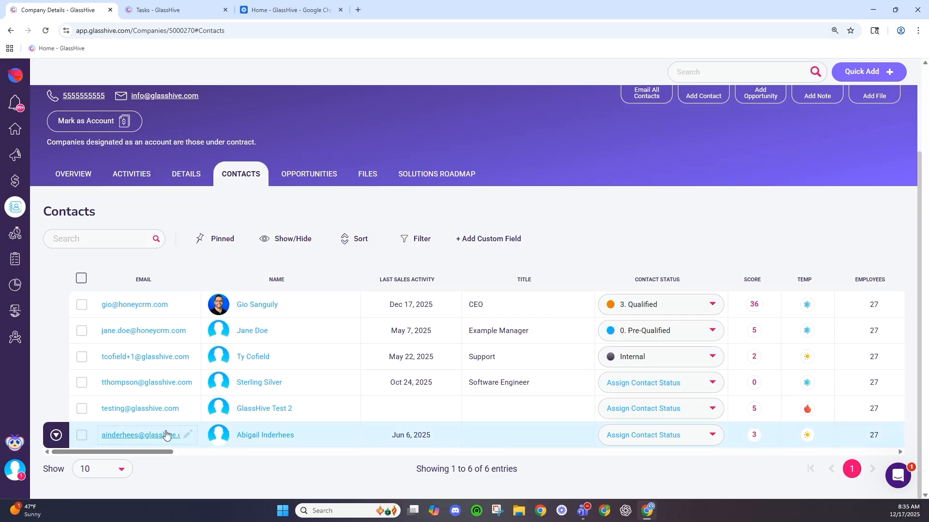
{"action": "left_click", "coordinate": [83, 307]}
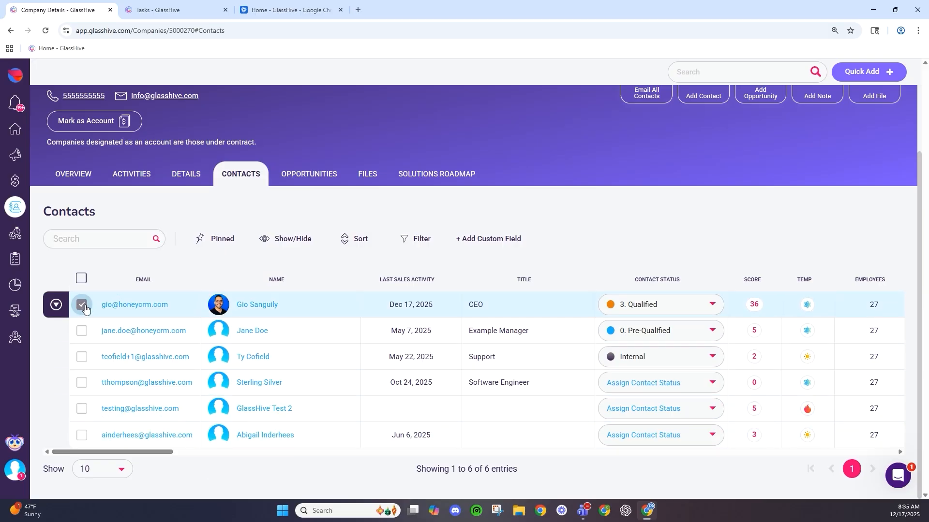
{"action": "left_click", "coordinate": [83, 307]}
- Review the opportunities table columns sideways, then show the Files tab with Master Services Agreement.pdf
{"action": "left_click", "coordinate": [333, 181]}
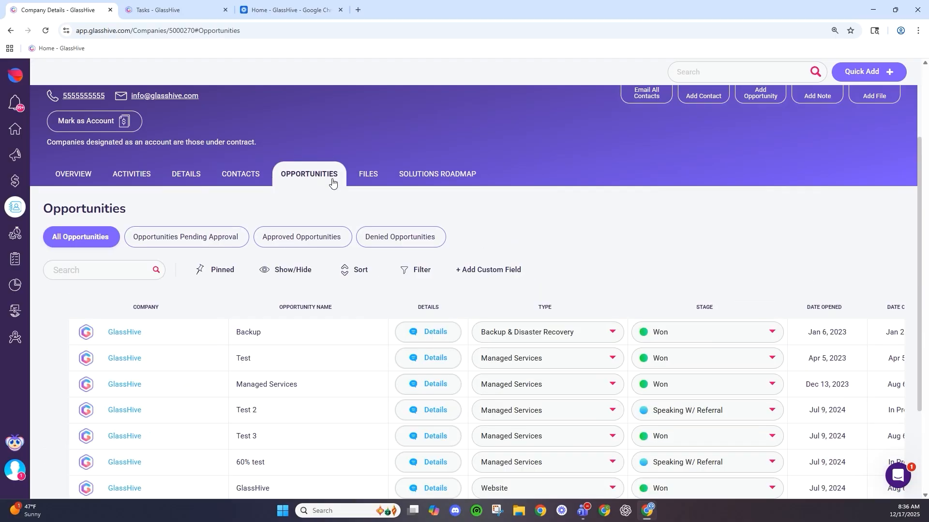
{"action": "scroll", "coordinate": [553, 273], "scroll_direction": "down", "scroll_amount": 3}
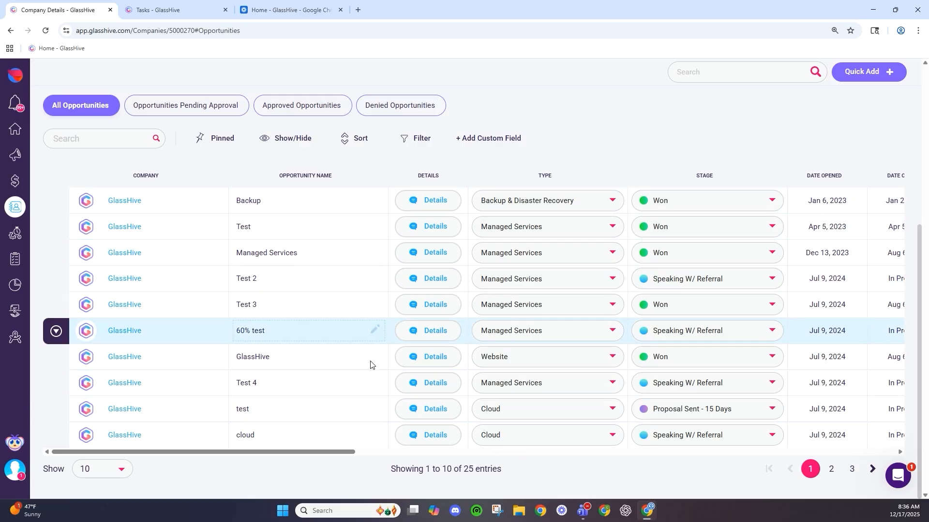
{"action": "left_click_drag", "start_coordinate": [343, 453], "coordinate": [464, 465]}
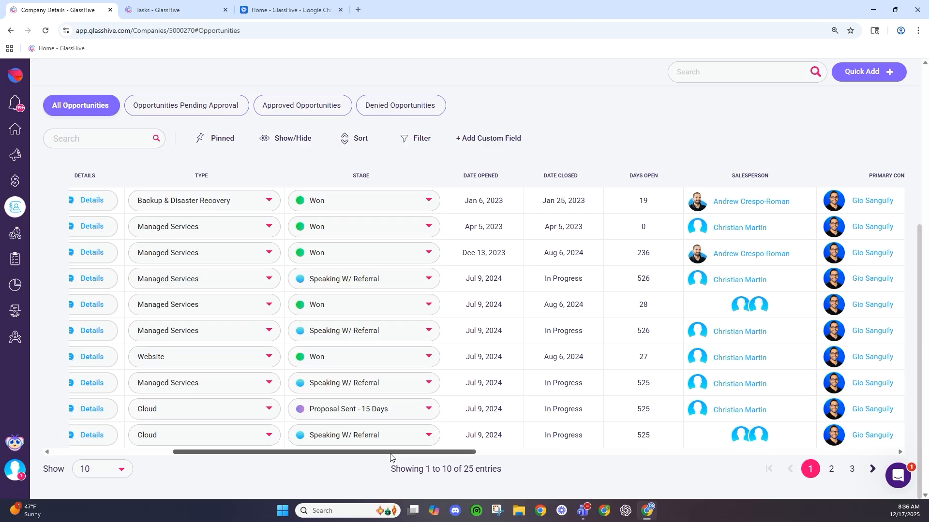
{"action": "left_click_drag", "start_coordinate": [389, 456], "coordinate": [257, 453]}
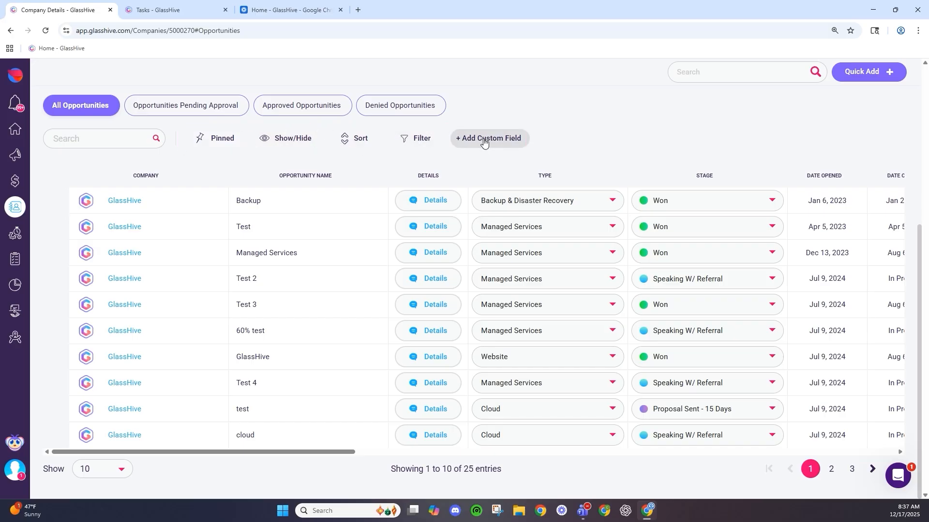
{"action": "left_click_drag", "start_coordinate": [353, 453], "coordinate": [532, 469]}
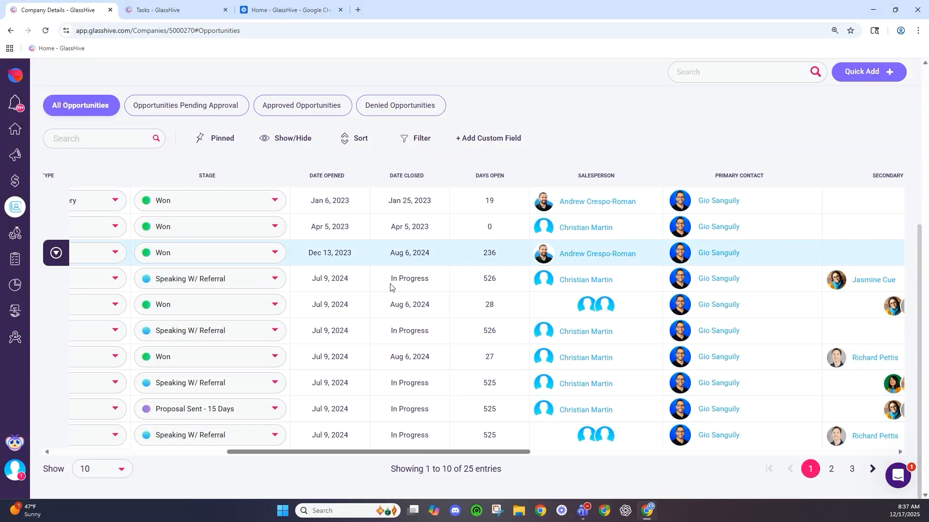
{"action": "scroll", "coordinate": [426, 338], "scroll_direction": "up", "scroll_amount": 3}
{"action": "left_click", "coordinate": [365, 187]}
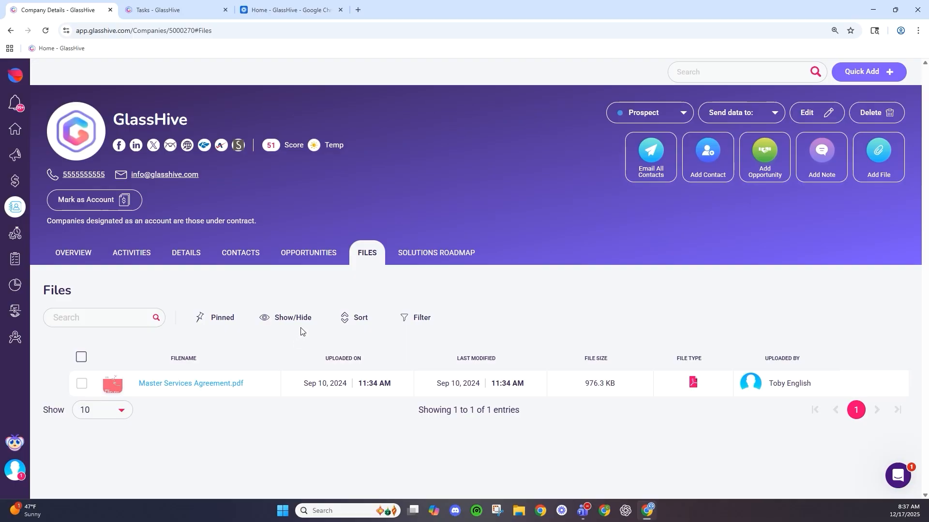
- Review the Solutions Roadmap MRR chart: $2,250.00 sold and $14,880.15 unsold across 34 solutions
{"action": "left_click", "coordinate": [433, 263]}
{"action": "scroll", "coordinate": [193, 315], "scroll_direction": "down", "scroll_amount": 3}
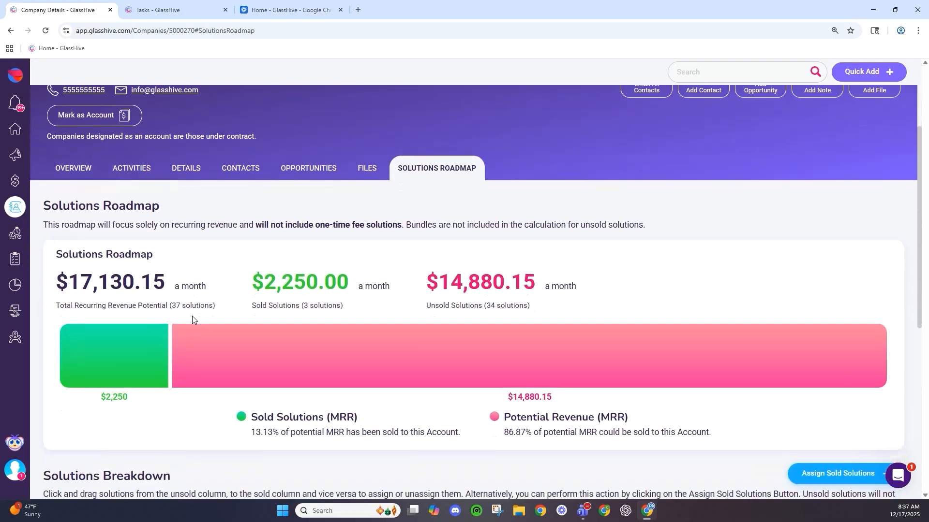
{"action": "scroll", "coordinate": [192, 316], "scroll_direction": "up", "scroll_amount": 2}
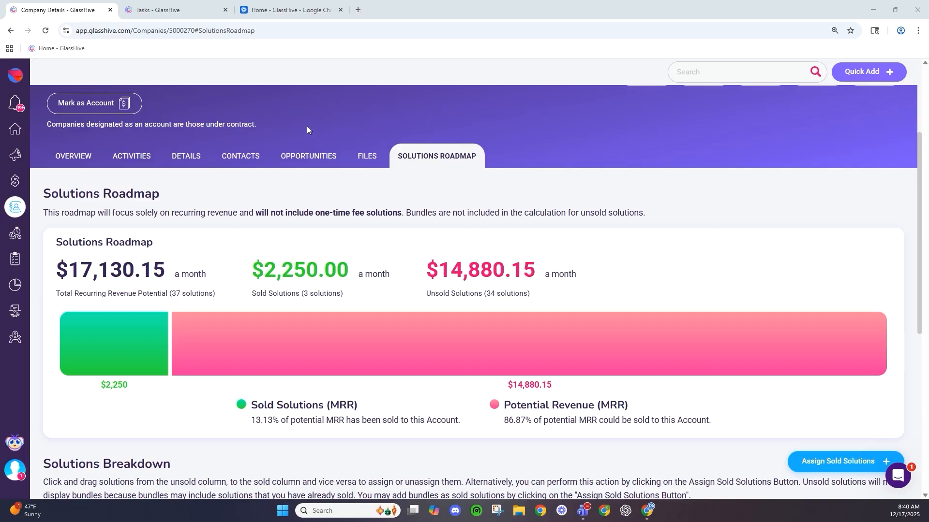
{"action": "scroll", "coordinate": [146, 304], "scroll_direction": "down", "scroll_amount": 7}
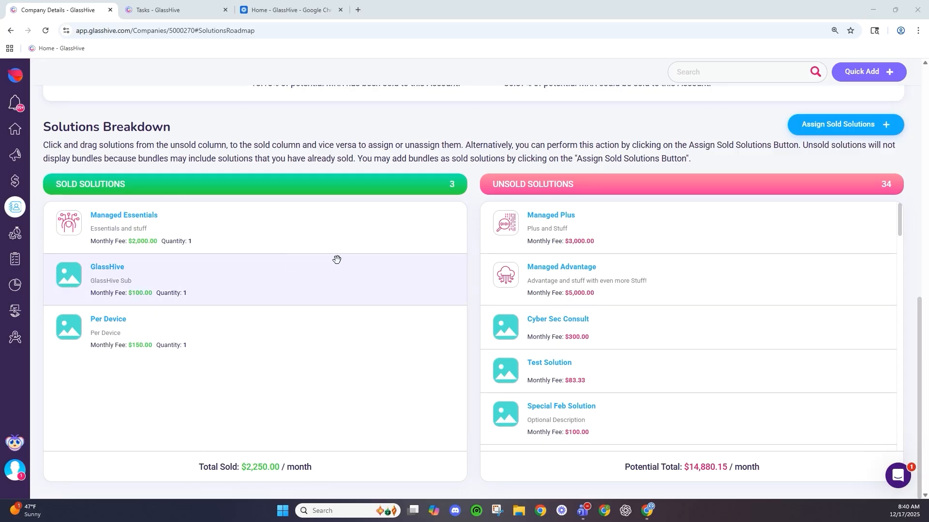
{"action": "scroll", "coordinate": [218, 207], "scroll_direction": "up", "scroll_amount": 4}
{"action": "scroll", "coordinate": [214, 206], "scroll_direction": "down", "scroll_amount": 4}
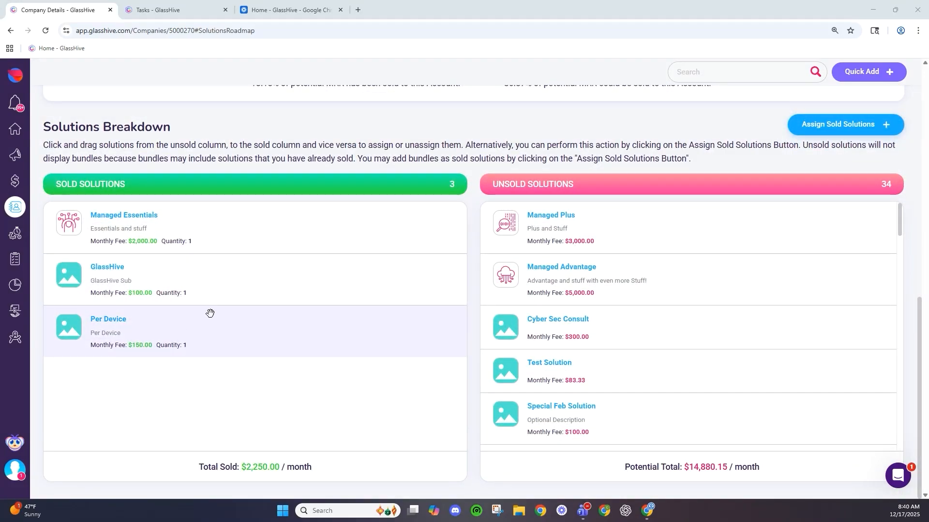
{"action": "scroll", "coordinate": [340, 199], "scroll_direction": "up", "scroll_amount": 1}
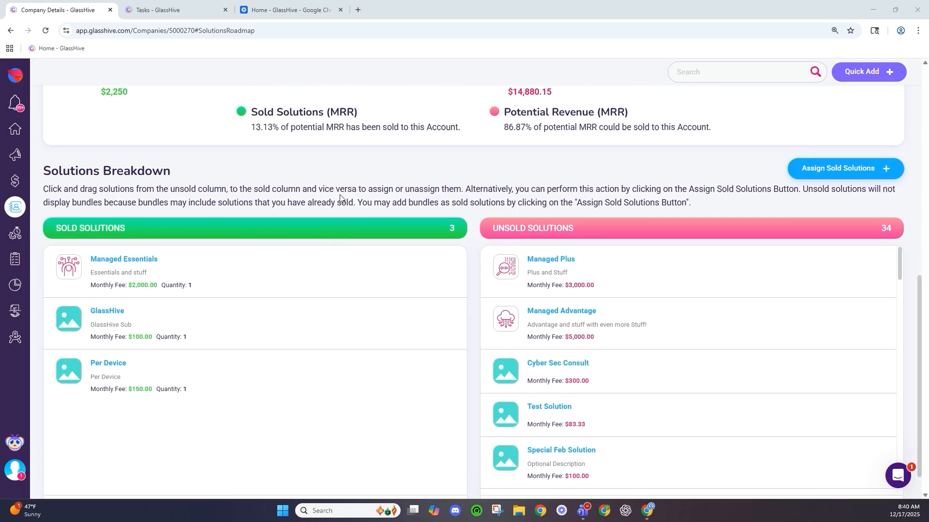
{"action": "scroll", "coordinate": [338, 201], "scroll_direction": "up", "scroll_amount": 7}
{"action": "scroll", "coordinate": [312, 225], "scroll_direction": "down", "scroll_amount": 3}
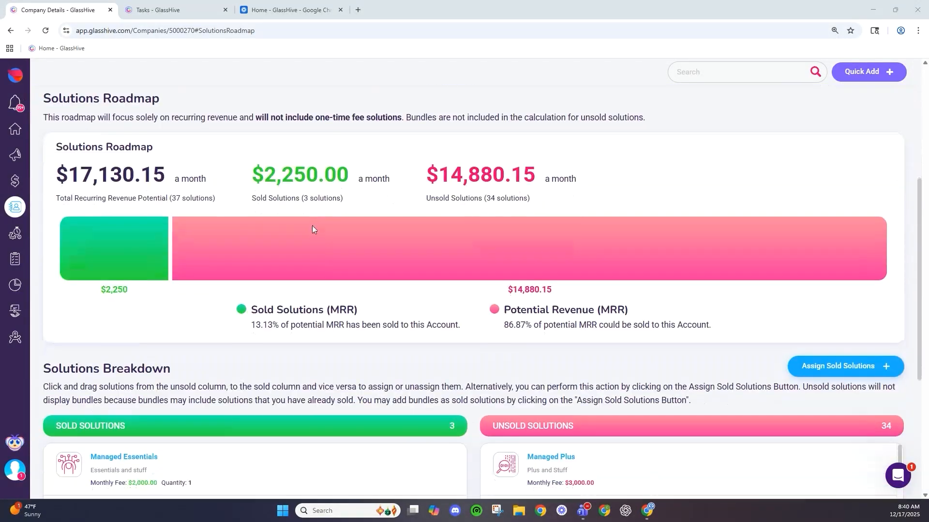
{"action": "mouse_move", "coordinate": [305, 231]}
{"action": "scroll", "coordinate": [606, 390], "scroll_direction": "down", "scroll_amount": 4}
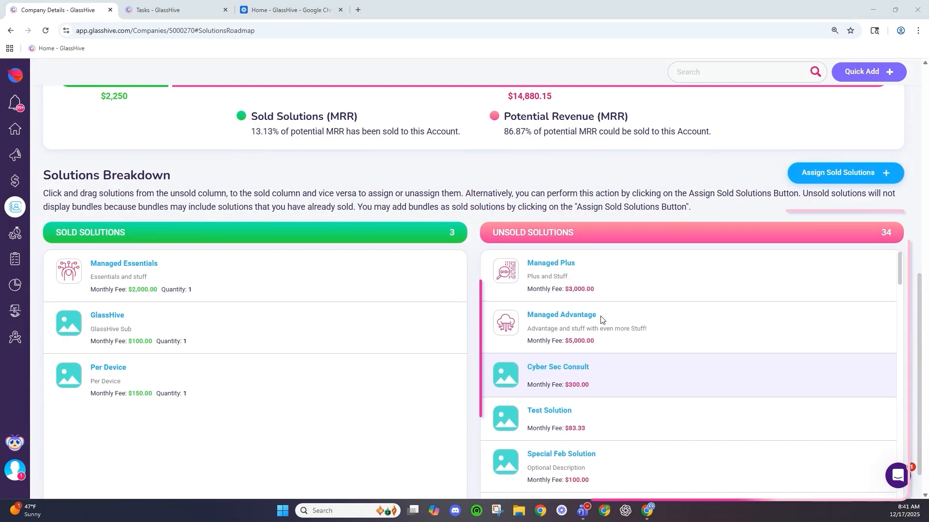
{"action": "scroll", "coordinate": [481, 253], "scroll_direction": "down", "scroll_amount": 1}
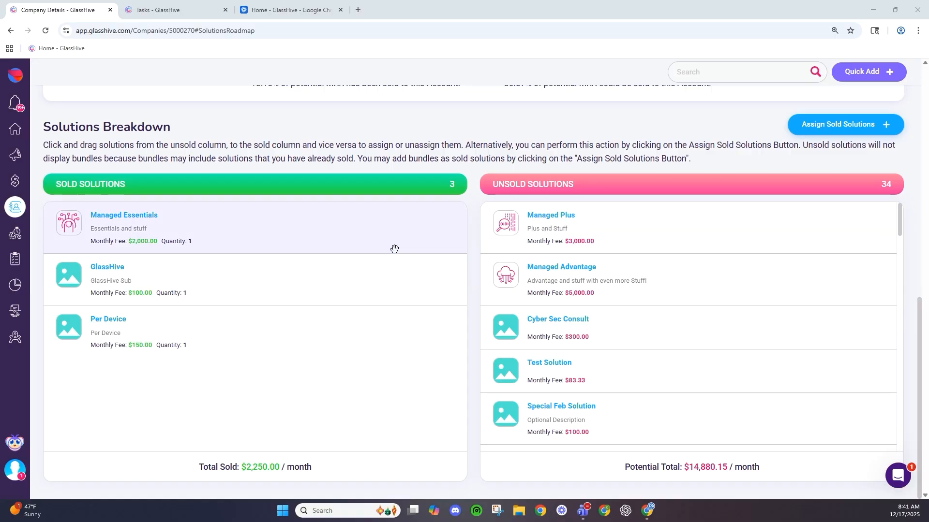
- Move Managed Plus and Microsoft Copilot into Sold Solutions, raising sold MRR to $5,305.00
{"action": "left_click_drag", "start_coordinate": [536, 231], "coordinate": [332, 220]}
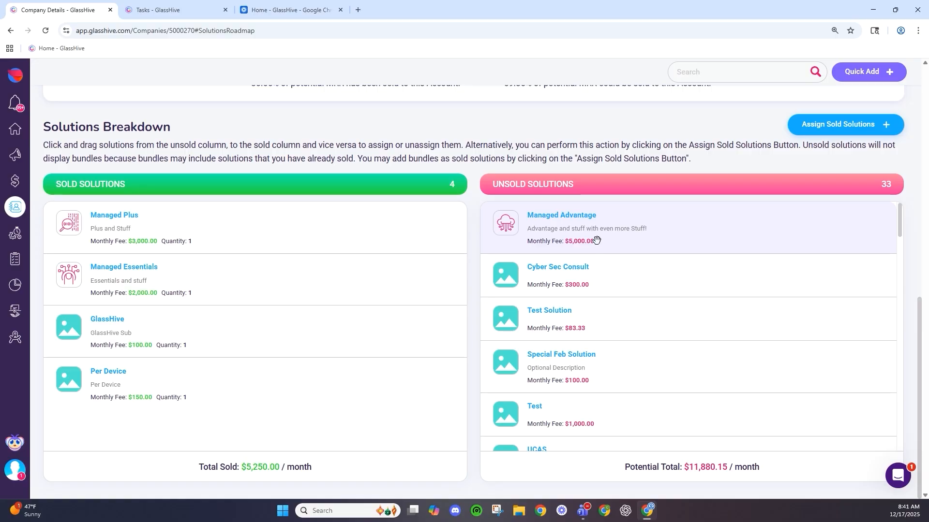
{"action": "scroll", "coordinate": [594, 239], "scroll_direction": "down", "scroll_amount": 5}
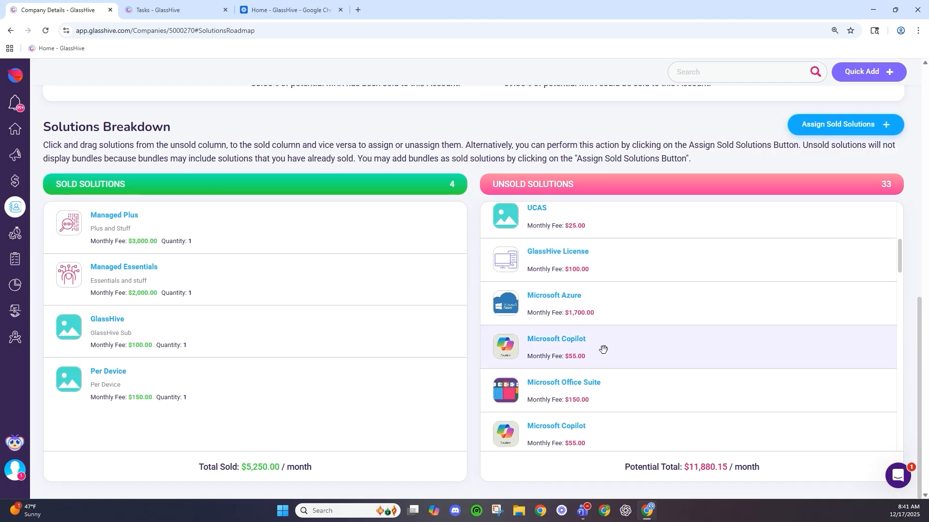
{"action": "left_click_drag", "start_coordinate": [603, 349], "coordinate": [159, 362]}
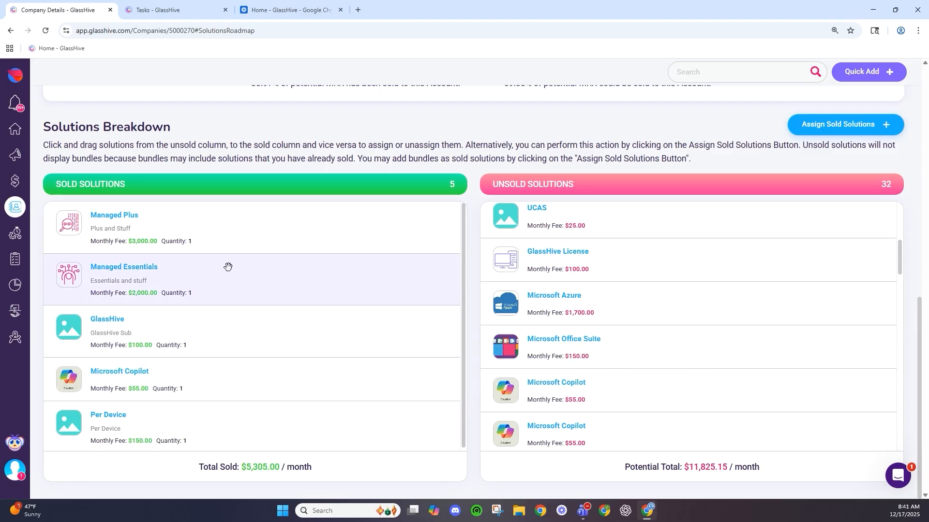
{"action": "scroll", "coordinate": [261, 462], "scroll_direction": "up", "scroll_amount": 2}
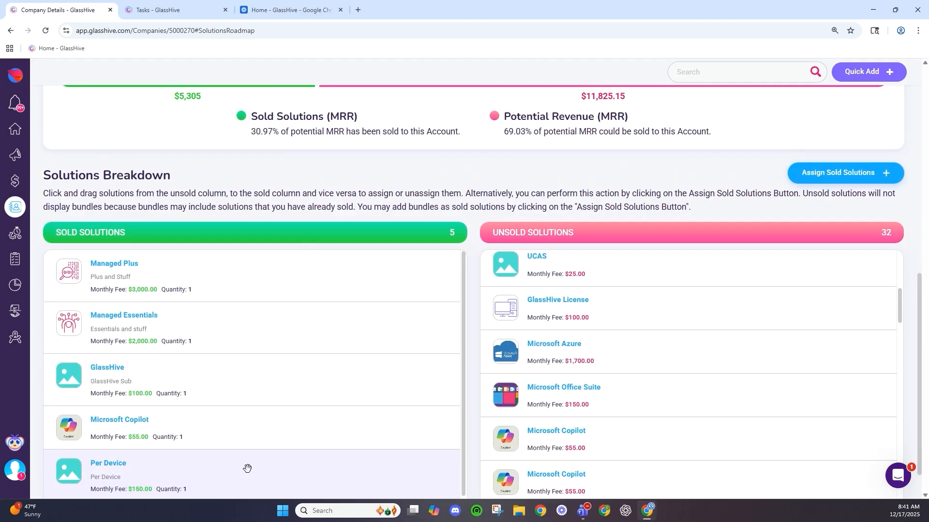
{"action": "scroll", "coordinate": [252, 462], "scroll_direction": "down", "scroll_amount": 2}
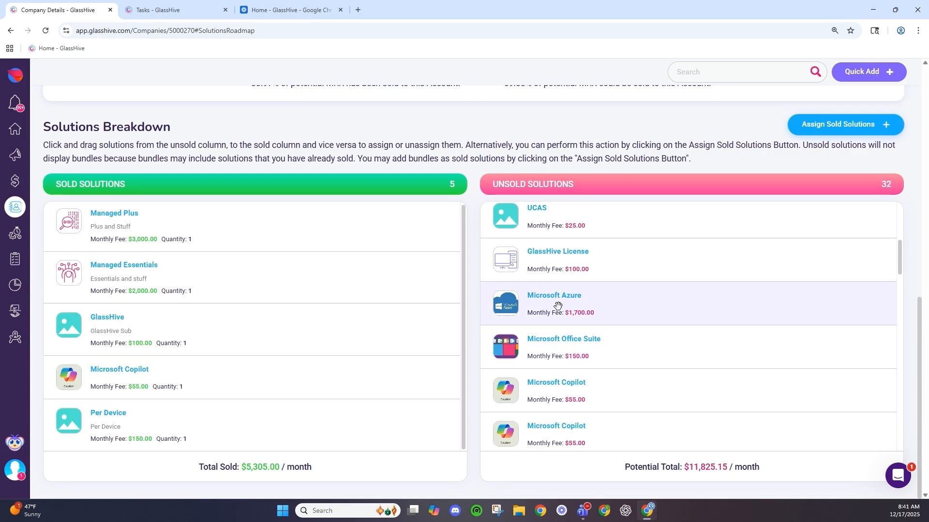
{"action": "scroll", "coordinate": [575, 258], "scroll_direction": "down", "scroll_amount": 5}
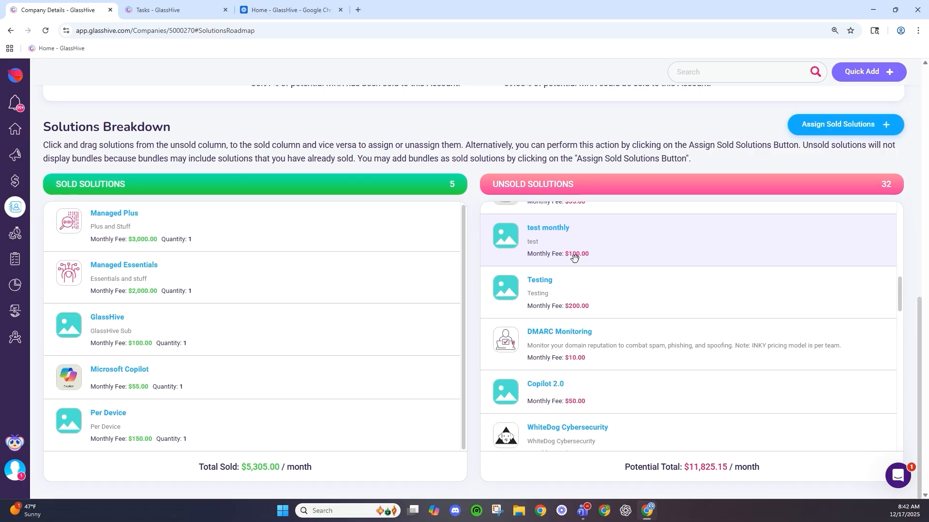
{"action": "scroll", "coordinate": [574, 258], "scroll_direction": "down", "scroll_amount": 5}
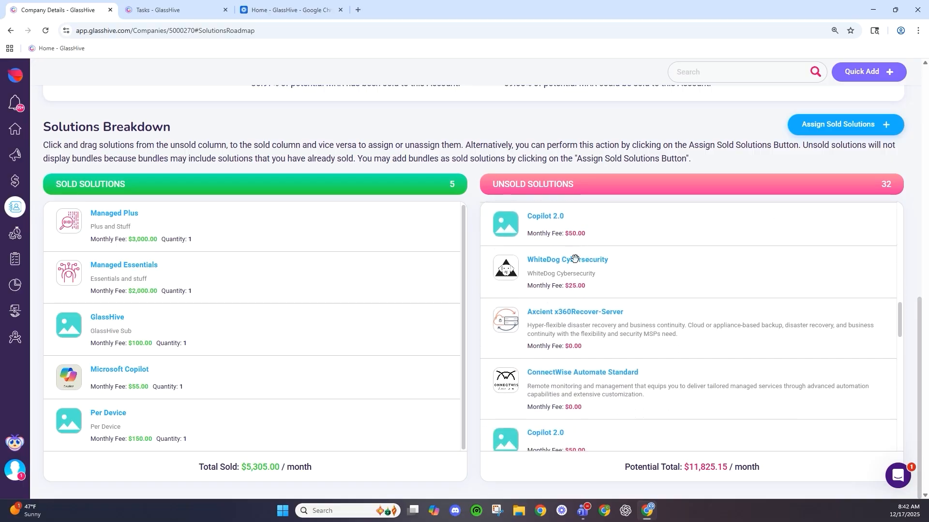
{"action": "scroll", "coordinate": [575, 257], "scroll_direction": "down", "scroll_amount": 1}
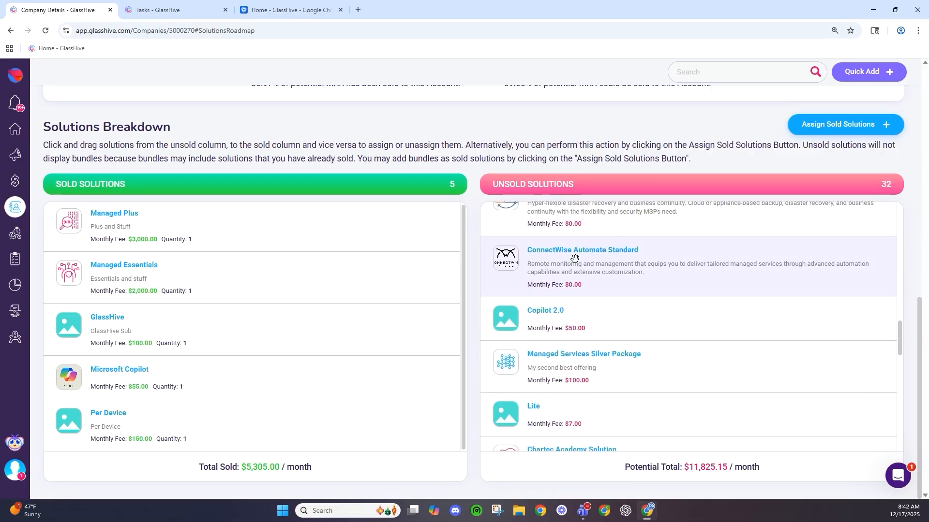
{"action": "scroll", "coordinate": [575, 258], "scroll_direction": "down", "scroll_amount": 2}
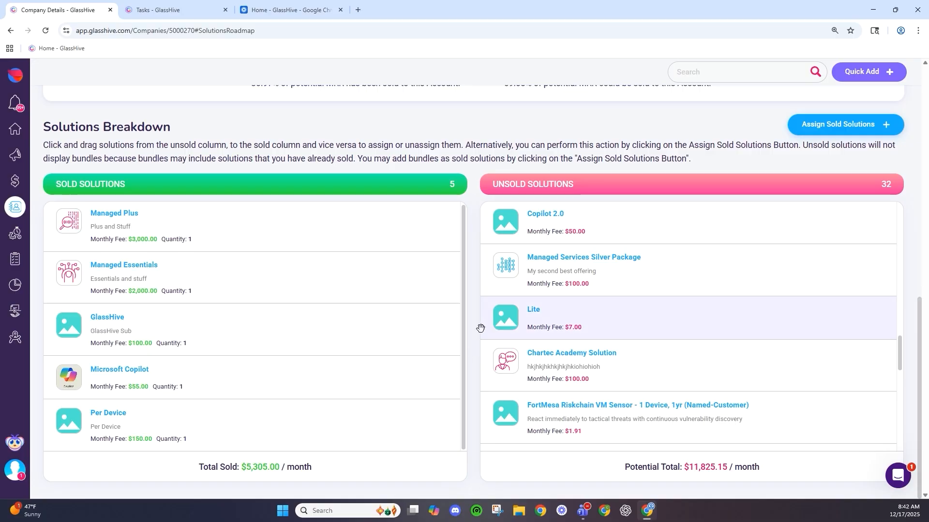
{"action": "scroll", "coordinate": [480, 325], "scroll_direction": "up", "scroll_amount": 2}
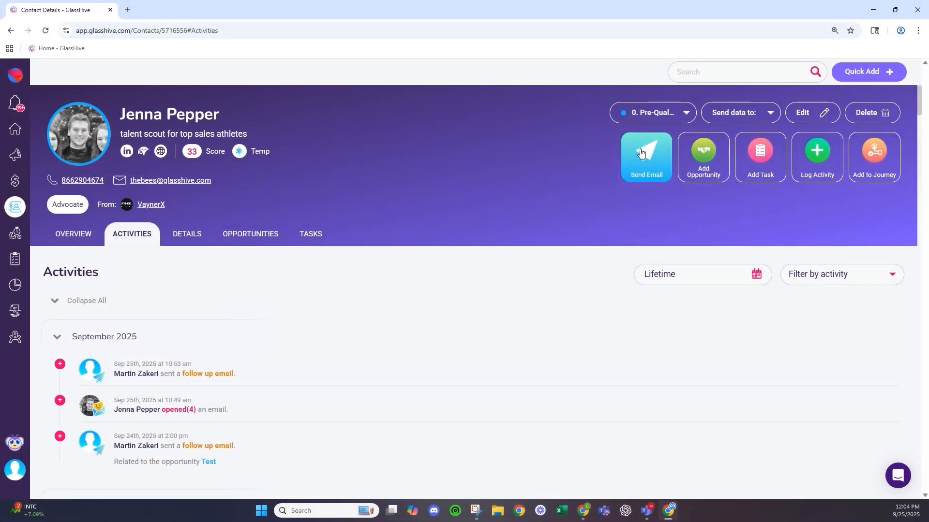
- Draft an email to the contact from a chosen sender, subject 'Test', body 'Testing for demo'
{"action": "left_click", "coordinate": [641, 153]}
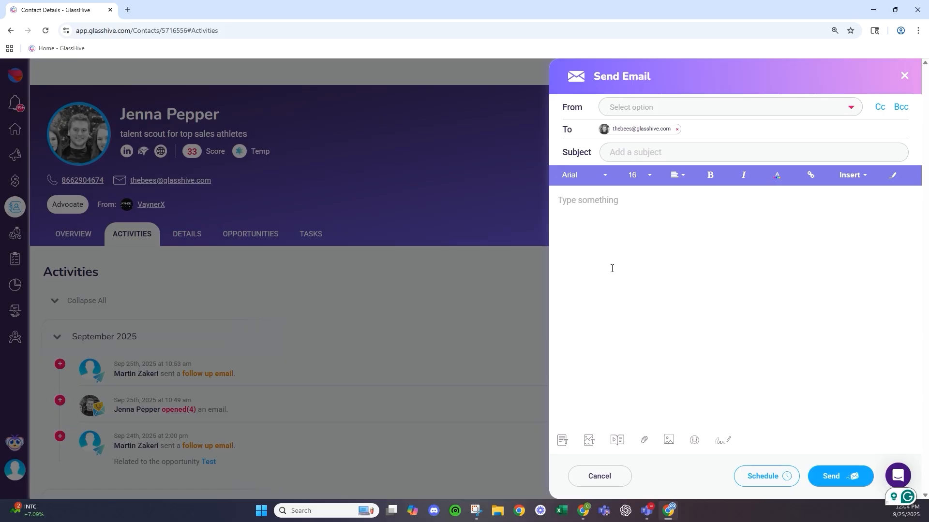
{"action": "left_click", "coordinate": [638, 105]}
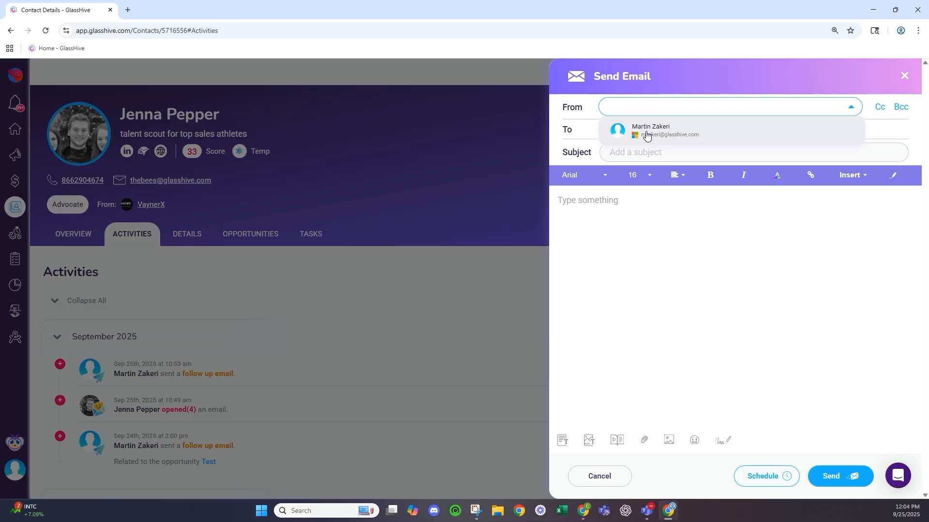
{"action": "left_click", "coordinate": [647, 129]}
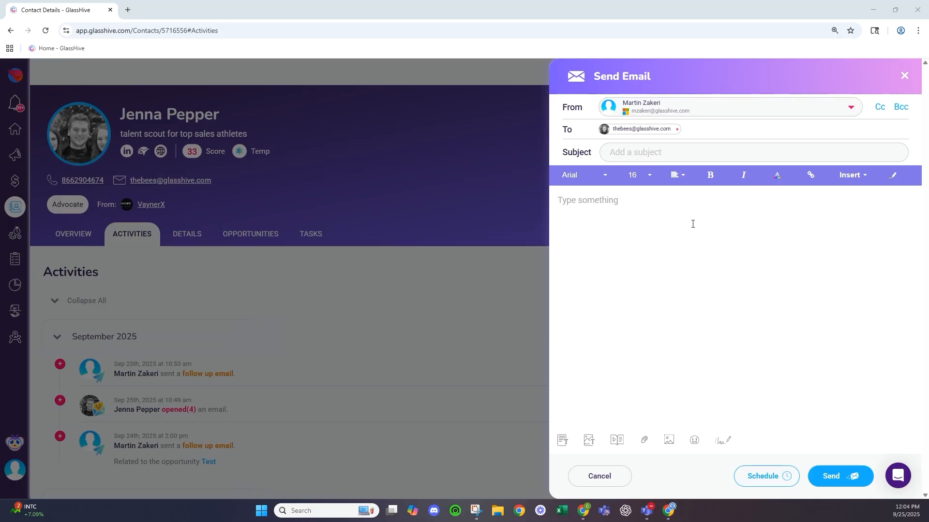
{"action": "left_click", "coordinate": [670, 156]}
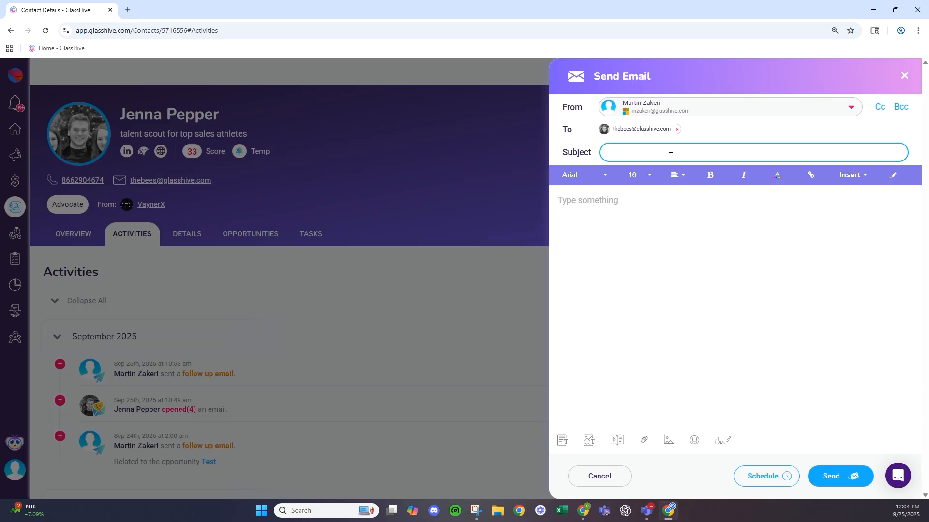
{"action": "left_click", "coordinate": [586, 226]}
{"action": "type", "text": "Testi"}
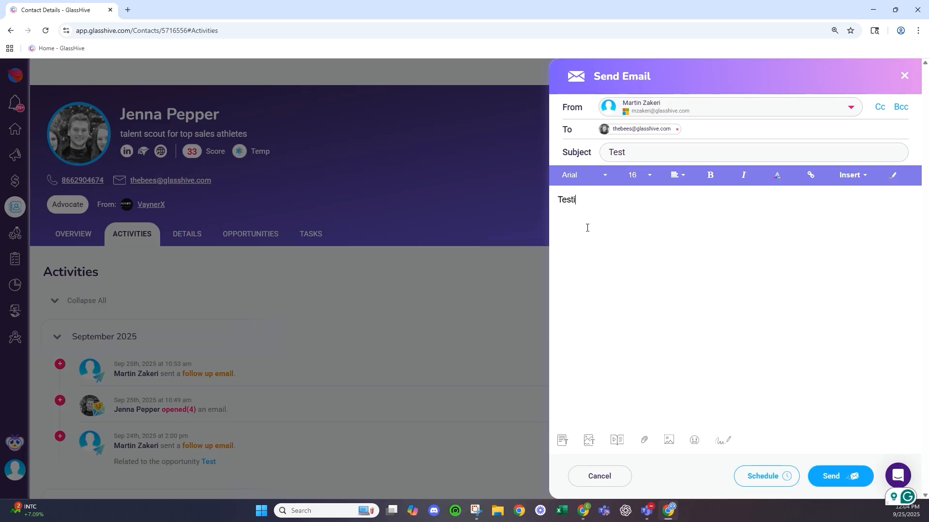
{"action": "type", "text": "ng for demo"}
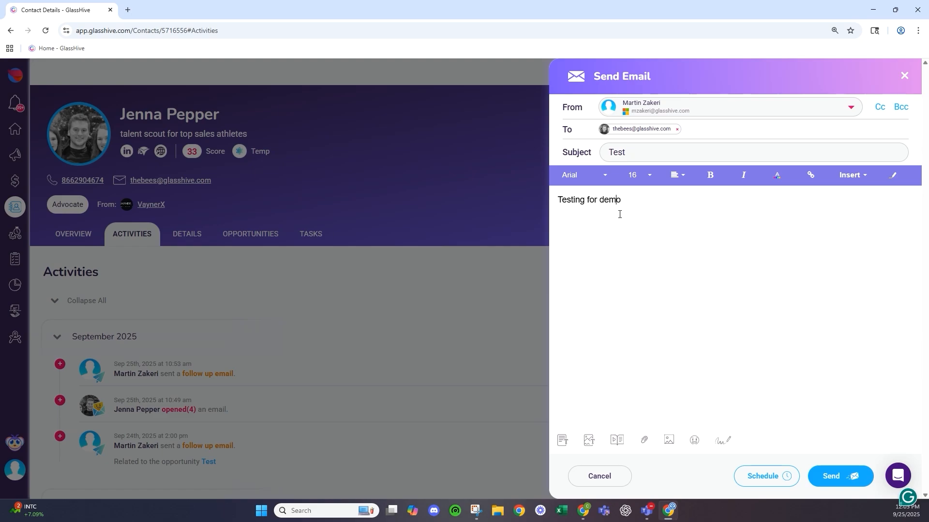
{"action": "triple_click", "coordinate": [601, 203]}
{"action": "left_click", "coordinate": [595, 179]}
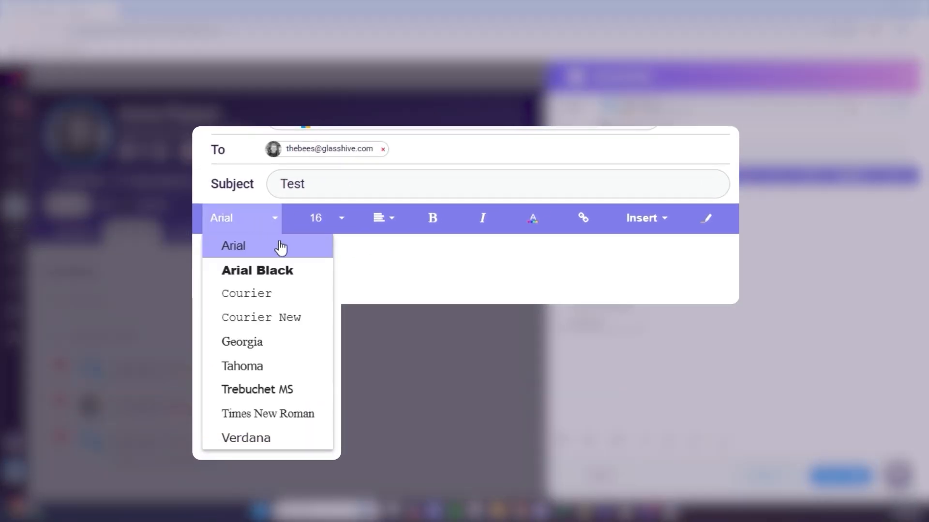
{"action": "left_click", "coordinate": [284, 388]}
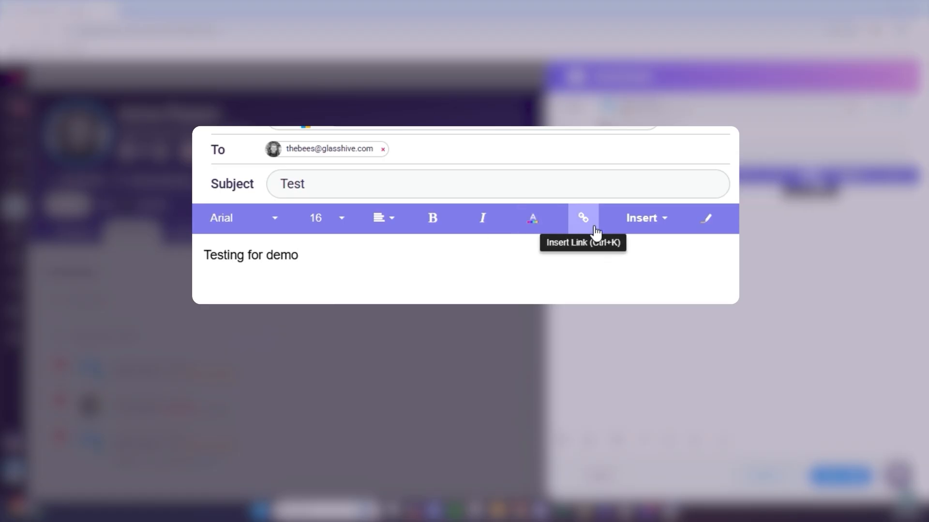
{"action": "left_click", "coordinate": [643, 227]}
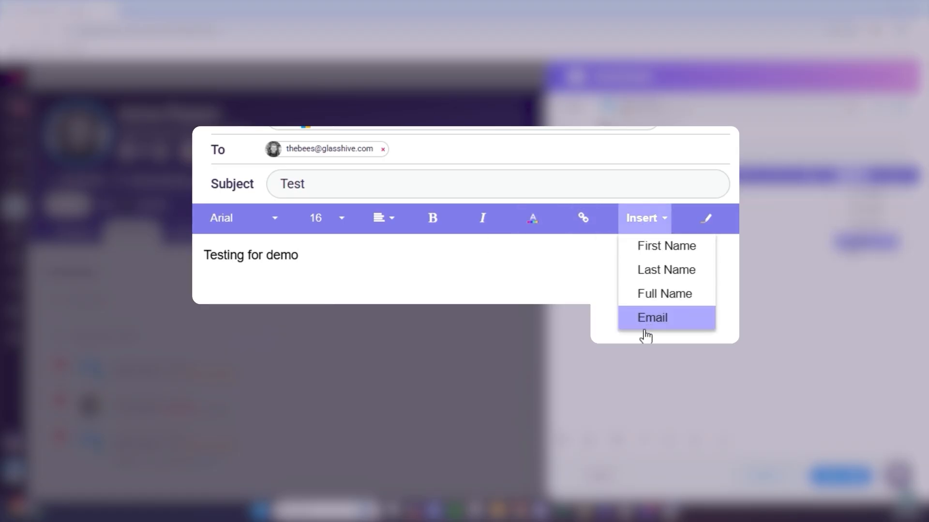
{"action": "left_click", "coordinate": [556, 306]}
{"action": "left_click", "coordinate": [715, 222]}
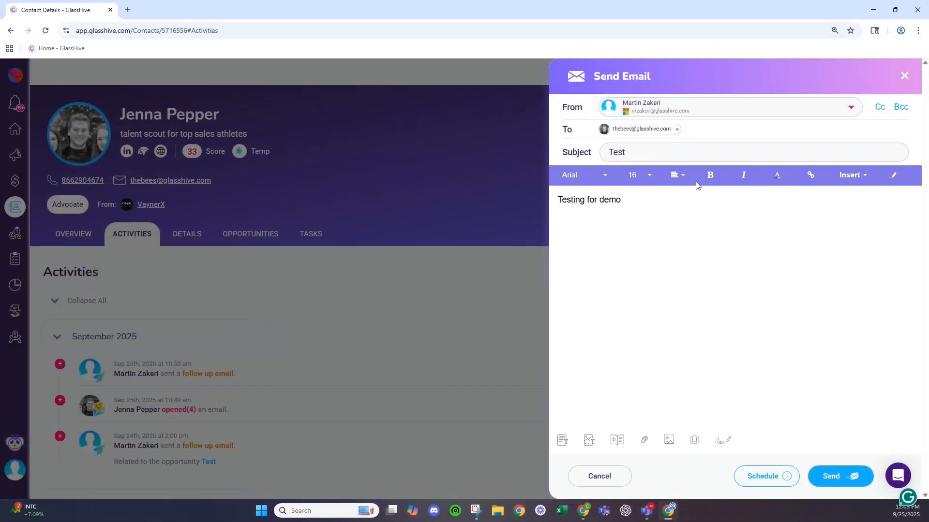
- Send the 'Test' email and check the new follow-up entry atop the Activities feed
{"action": "left_click", "coordinate": [832, 476]}
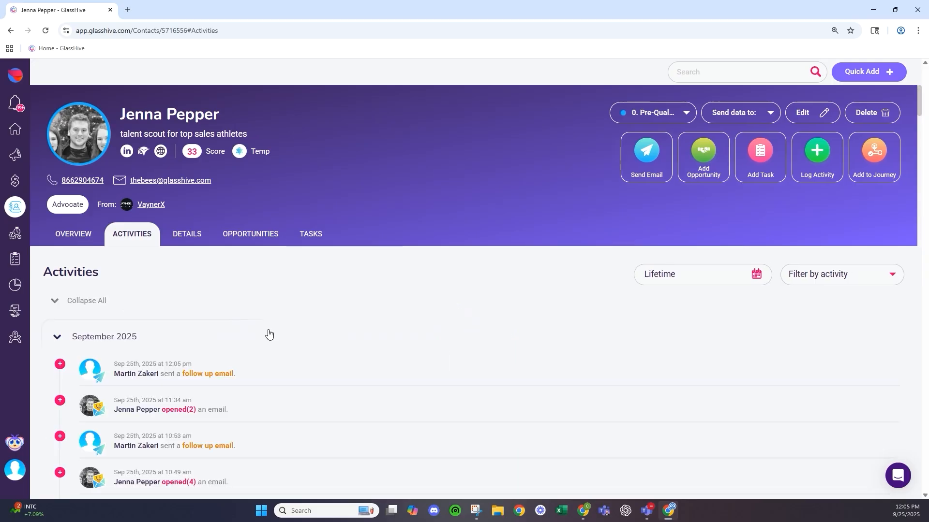
{"action": "scroll", "coordinate": [118, 363], "scroll_direction": "down", "scroll_amount": 2}
{"action": "scroll", "coordinate": [193, 272], "scroll_direction": "up", "scroll_amount": 2}
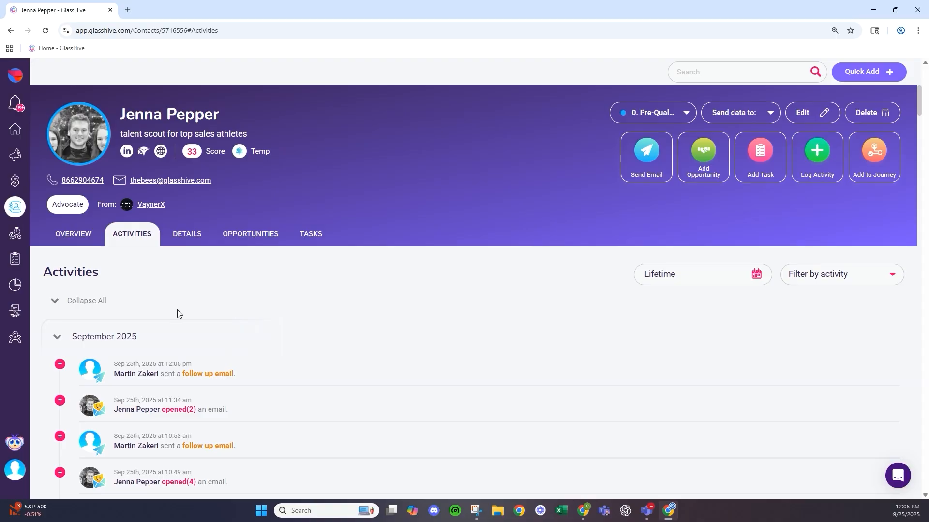
{"action": "scroll", "coordinate": [109, 401], "scroll_direction": "down", "scroll_amount": 2}
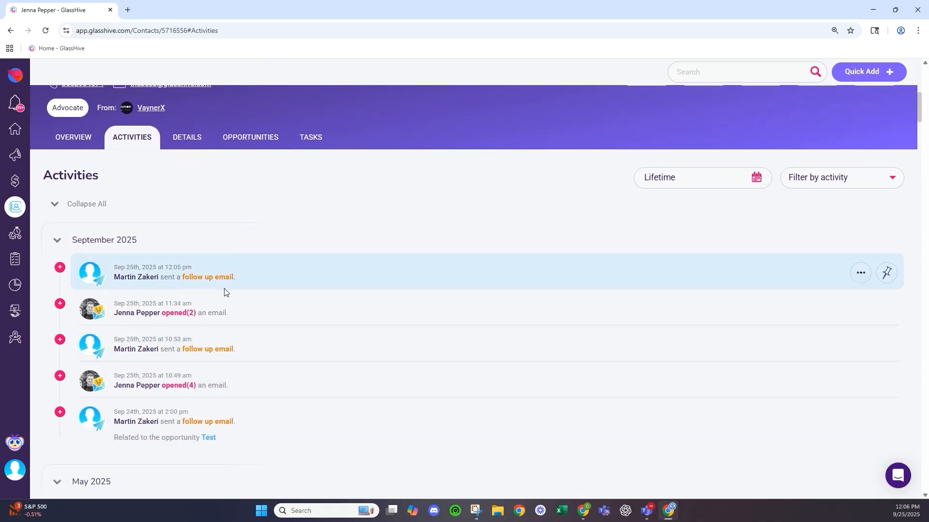
{"action": "scroll", "coordinate": [224, 292], "scroll_direction": "up", "scroll_amount": 2}
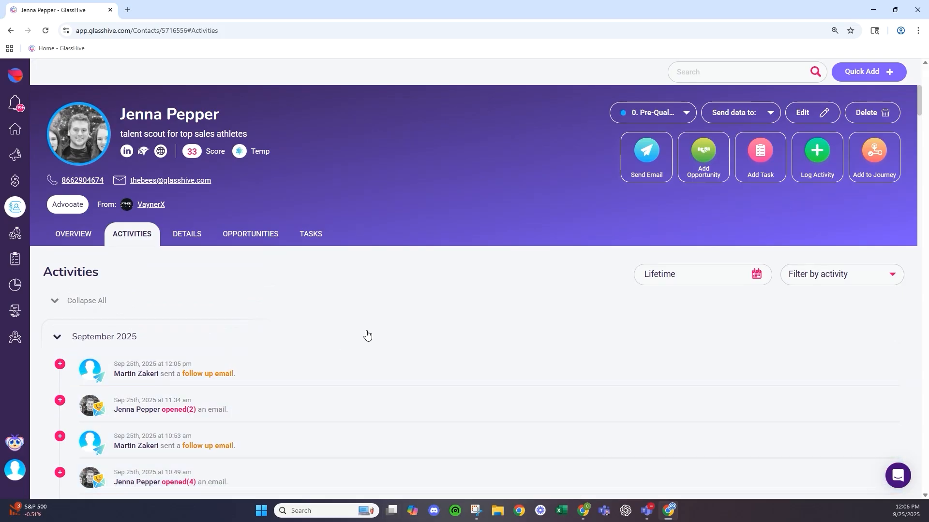
- Create a 'Follow Up' call task due tomorrow at 9:00 AM with description 'Testing'
{"action": "left_click", "coordinate": [738, 169]}
{"action": "left_click", "coordinate": [656, 140]}
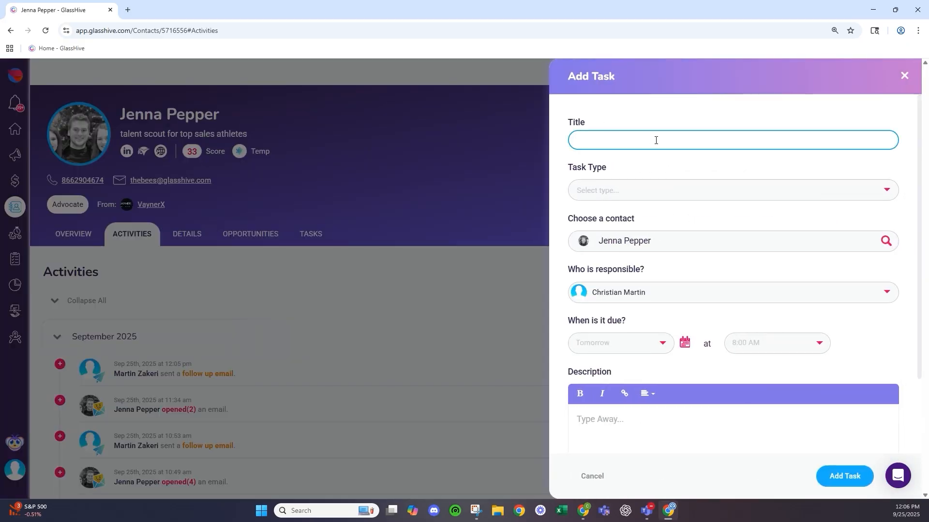
{"action": "type", "text": "Follow Up"}
{"action": "left_click", "coordinate": [643, 190]}
{"action": "left_click", "coordinate": [629, 212]}
{"action": "scroll", "coordinate": [623, 227], "scroll_direction": "down", "scroll_amount": 2}
{"action": "left_click", "coordinate": [617, 247]}
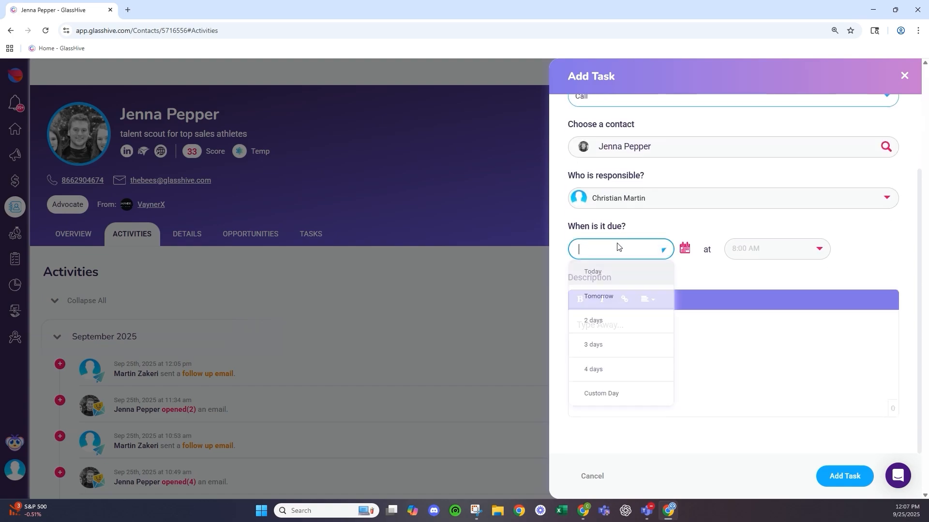
{"action": "left_click", "coordinate": [604, 297]}
{"action": "left_click", "coordinate": [744, 250]}
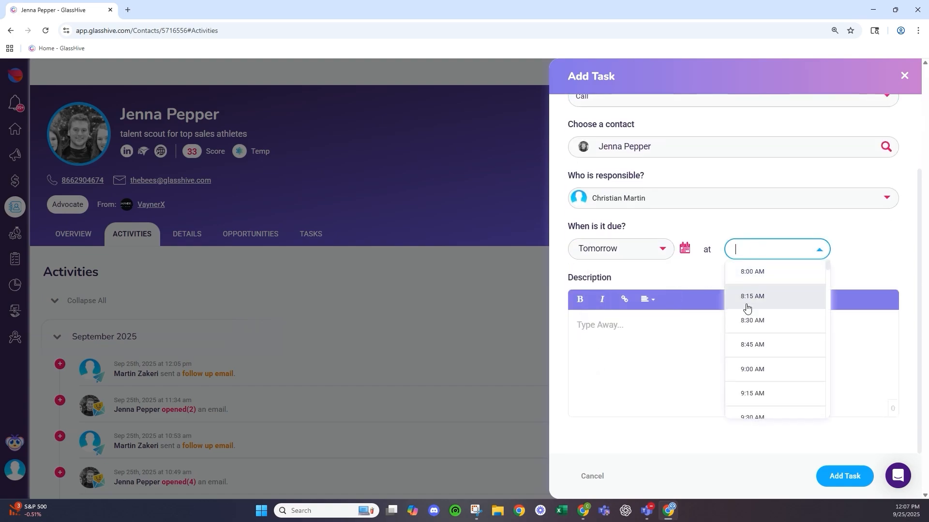
{"action": "left_click", "coordinate": [750, 369]}
{"action": "left_click", "coordinate": [717, 342]}
{"action": "type", "text": "Te"}
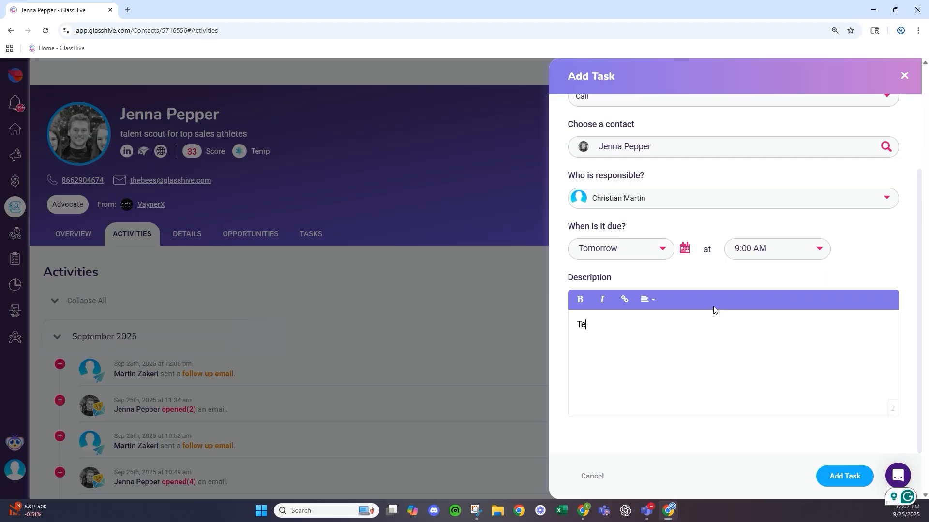
{"action": "type", "text": "sting"}
{"action": "scroll", "coordinate": [714, 305], "scroll_direction": "up", "scroll_amount": 2}
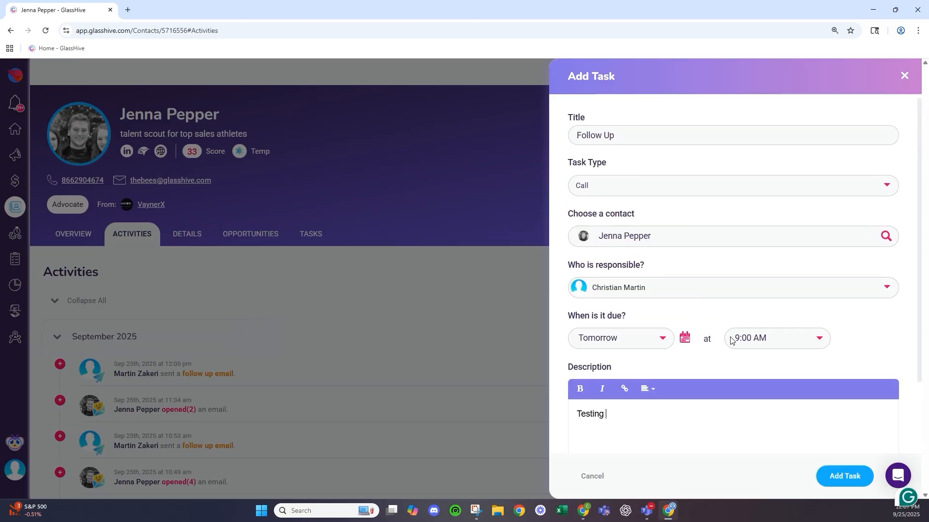
{"action": "left_click", "coordinate": [845, 475]}
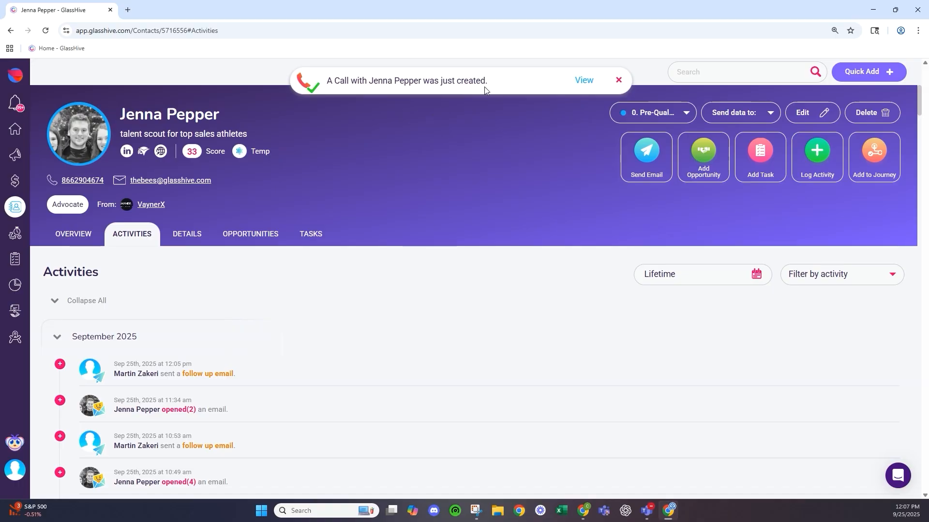
- Check the contact's Tasks tab, then return to the contact's activity timeline
{"action": "left_click", "coordinate": [308, 234]}
{"action": "scroll", "coordinate": [319, 303], "scroll_direction": "down", "scroll_amount": 2}
{"action": "scroll", "coordinate": [225, 247], "scroll_direction": "up", "scroll_amount": 2}
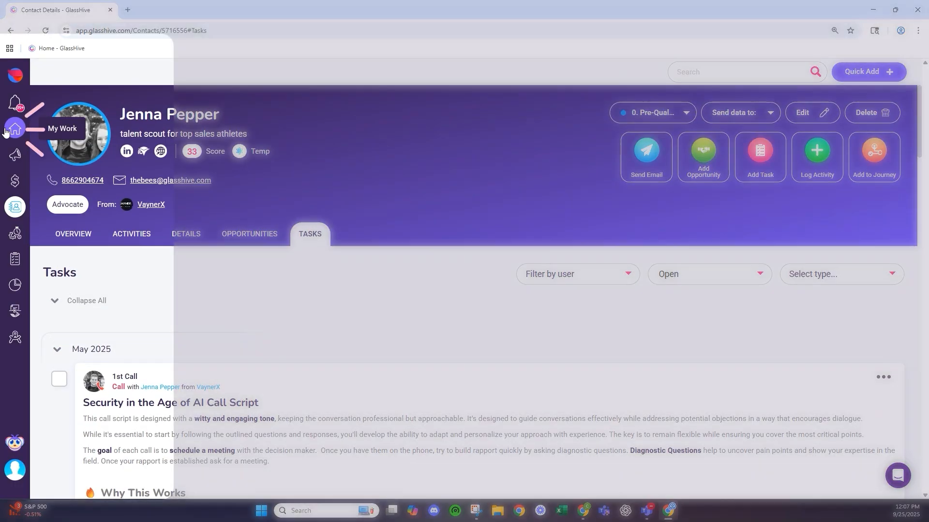
{"action": "left_click", "coordinate": [15, 129]}
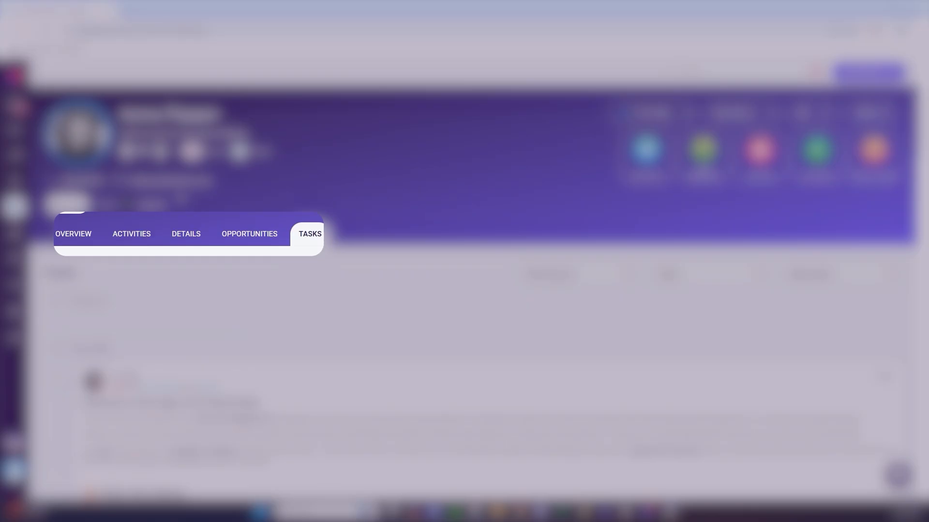
{"action": "left_click", "coordinate": [108, 241]}
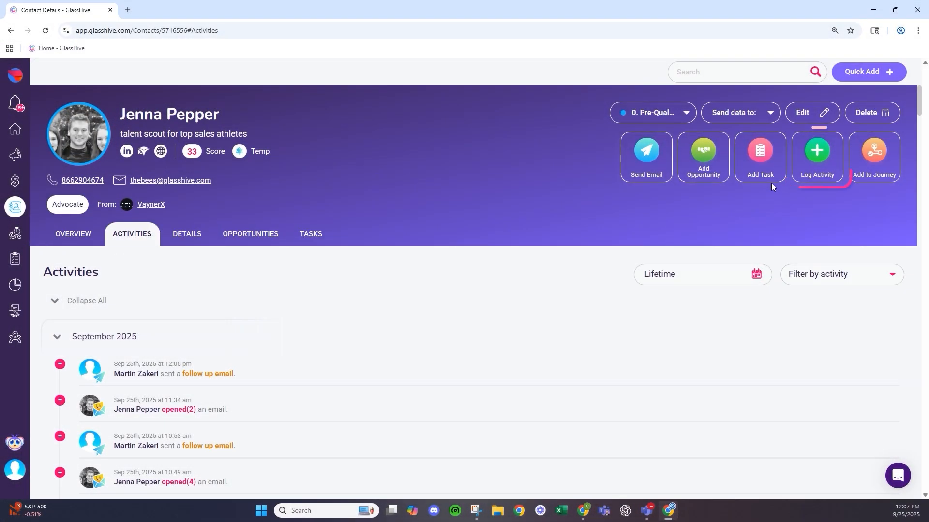
- Log a First meetings activity for the contact with the description 'Door Knocking'
{"action": "left_click", "coordinate": [809, 173]}
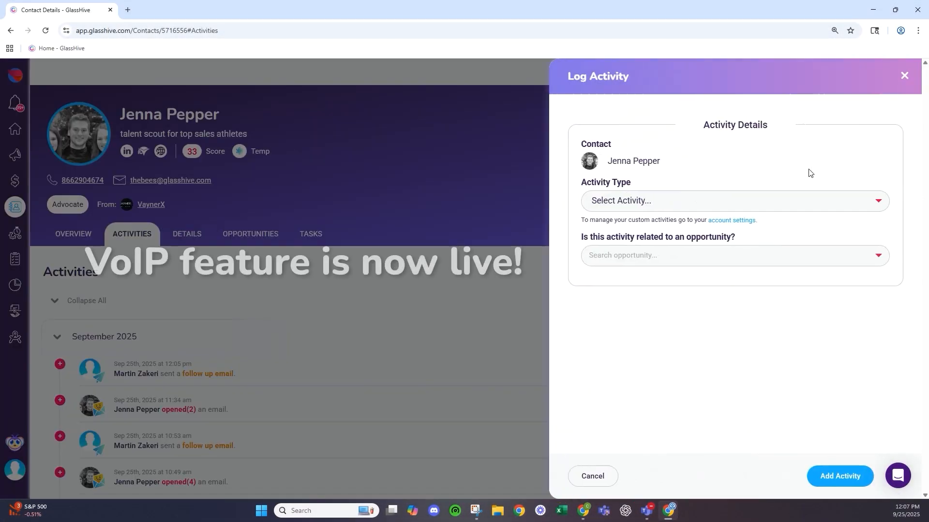
{"action": "left_click", "coordinate": [737, 202]}
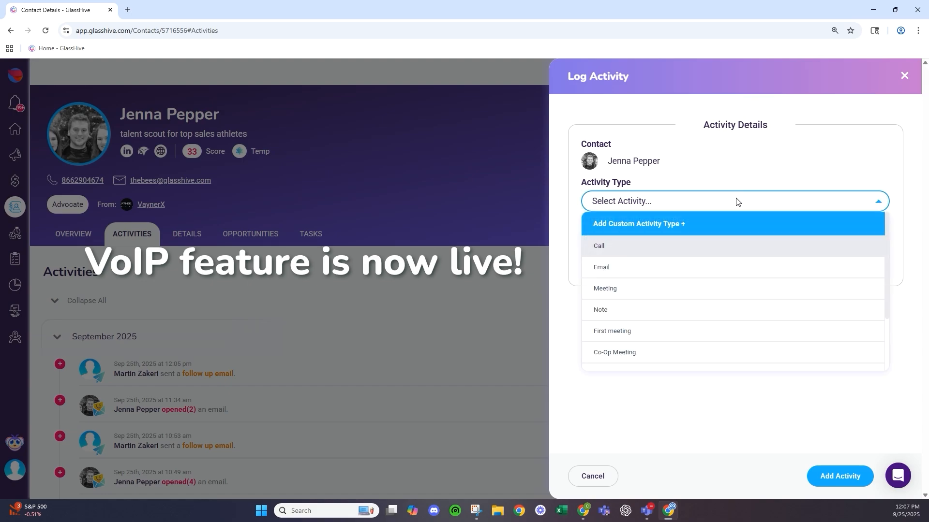
{"action": "left_click", "coordinate": [697, 246]}
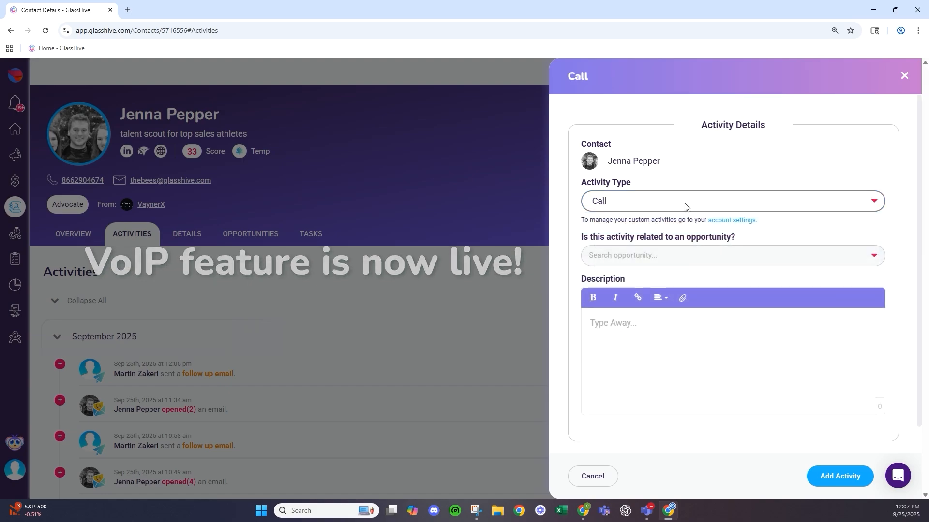
{"action": "left_click", "coordinate": [689, 204]}
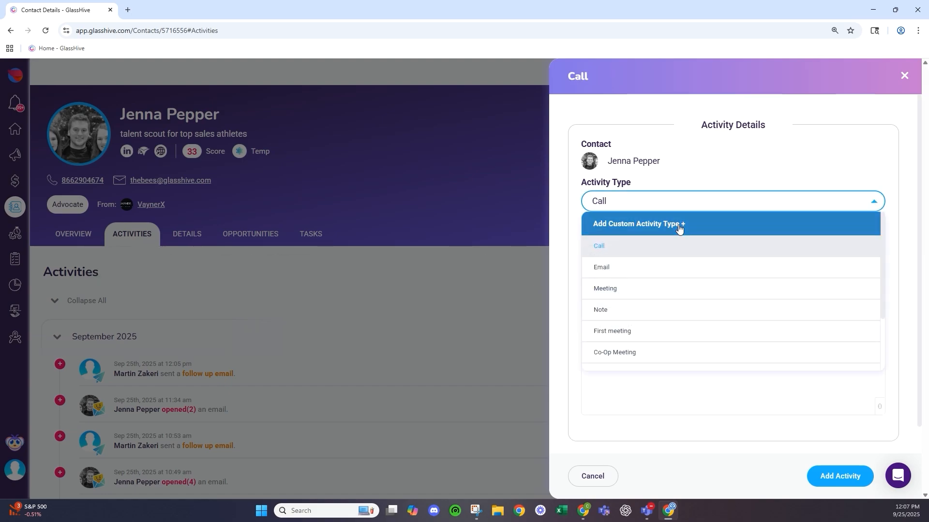
{"action": "scroll", "coordinate": [677, 256], "scroll_direction": "down", "scroll_amount": 3}
{"action": "left_click", "coordinate": [672, 300]}
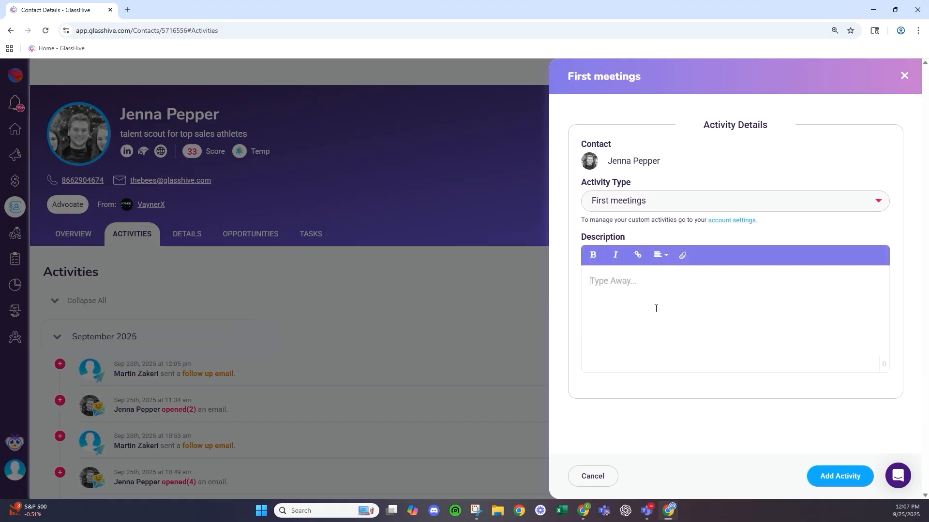
{"action": "type", "text": "Door Kn"}
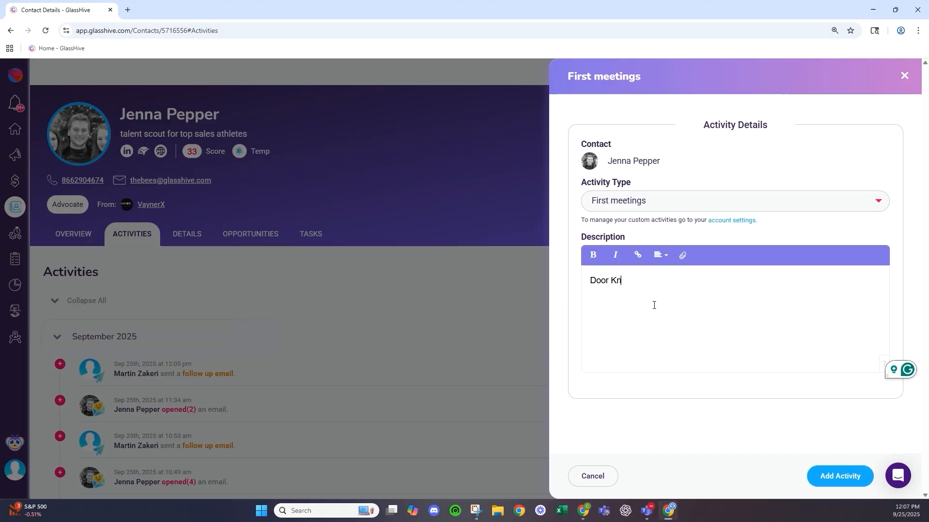
{"action": "type", "text": "ocking"}
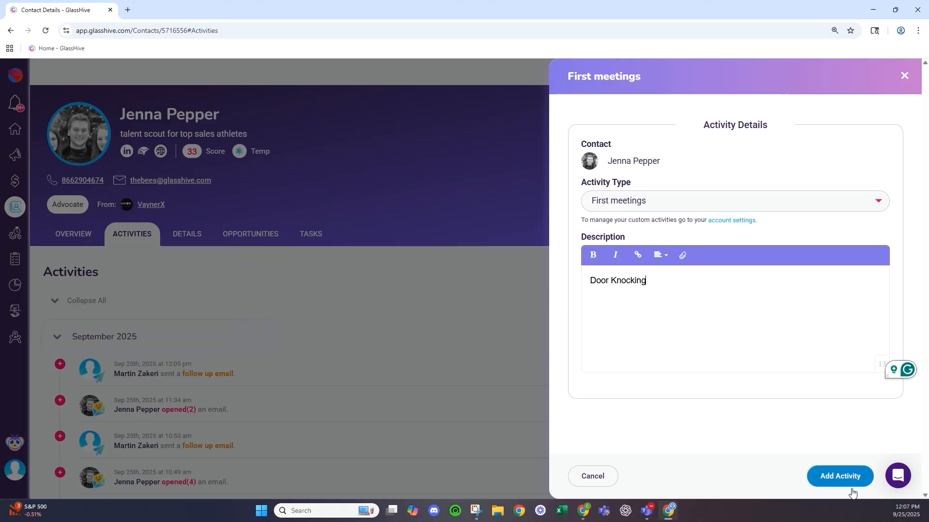
{"action": "left_click", "coordinate": [850, 486]}
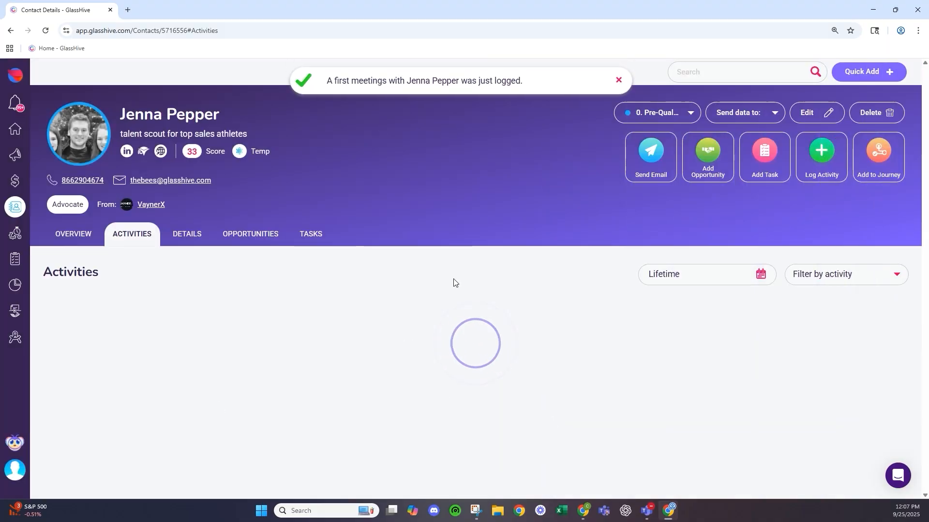
- Review the contact's journeys without adding any, then start a new opportunity for the contact
{"action": "left_click", "coordinate": [880, 155]}
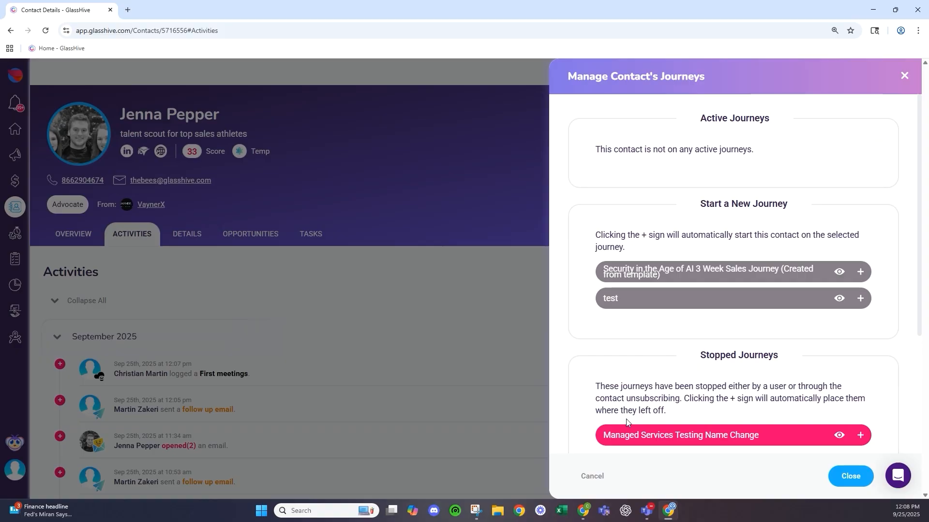
{"action": "left_click", "coordinate": [601, 478]}
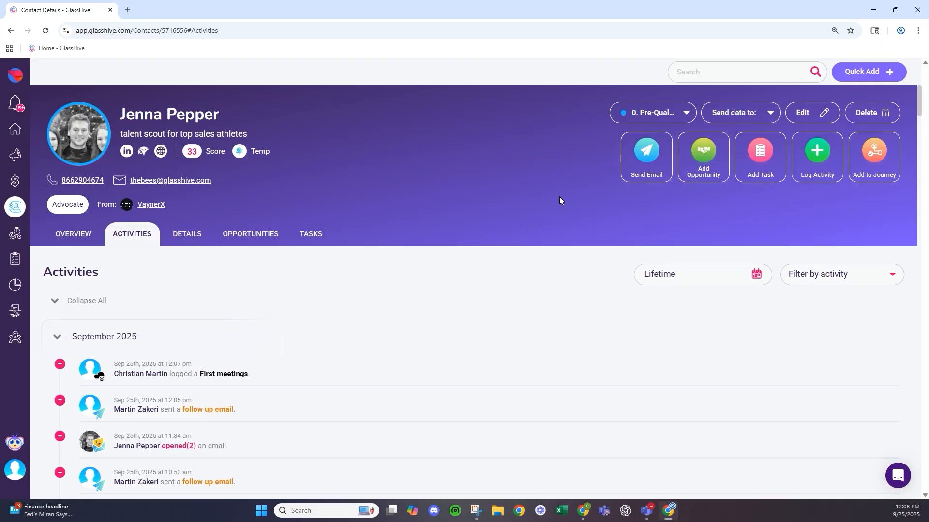
{"action": "left_click", "coordinate": [690, 166]}
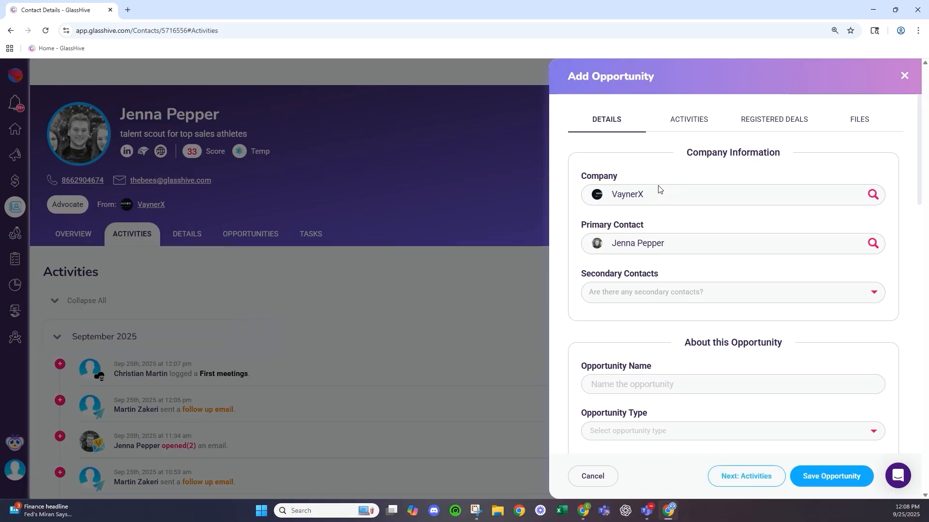
- Name the new opportunity 'Testing' and set its type to Cybersecurity
{"action": "scroll", "coordinate": [649, 230], "scroll_direction": "down", "scroll_amount": 1}
{"action": "scroll", "coordinate": [649, 231], "scroll_direction": "up", "scroll_amount": 1}
{"action": "scroll", "coordinate": [648, 231], "scroll_direction": "down", "scroll_amount": 4}
{"action": "left_click", "coordinate": [678, 194]}
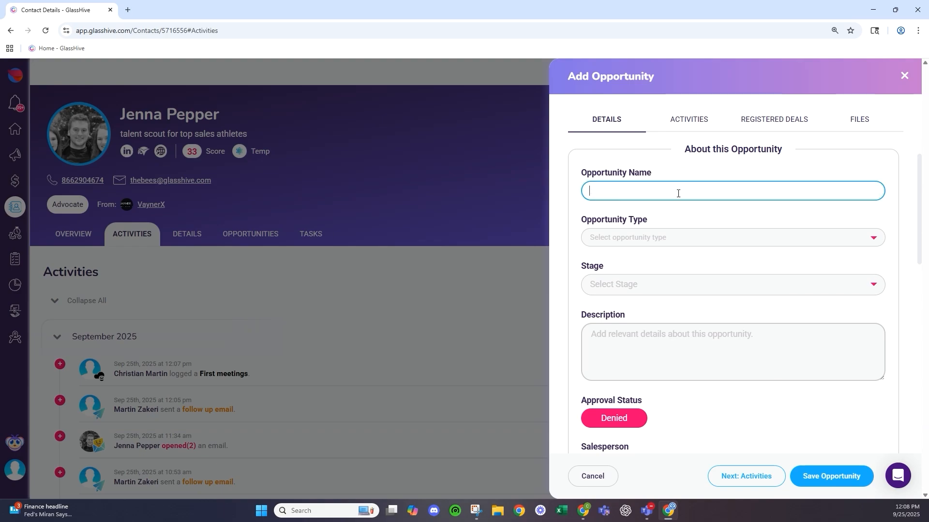
{"action": "type", "text": "Testing"}
{"action": "left_click", "coordinate": [659, 238]}
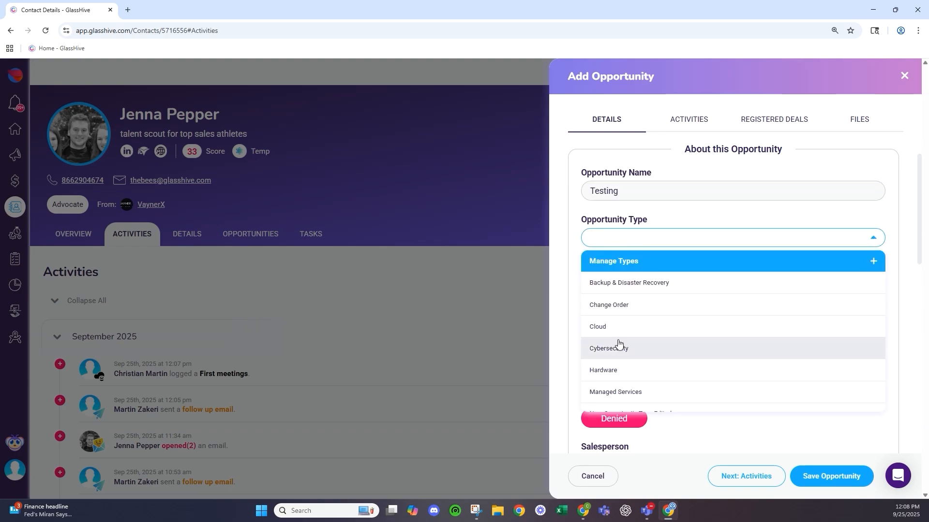
{"action": "left_click", "coordinate": [618, 347]}
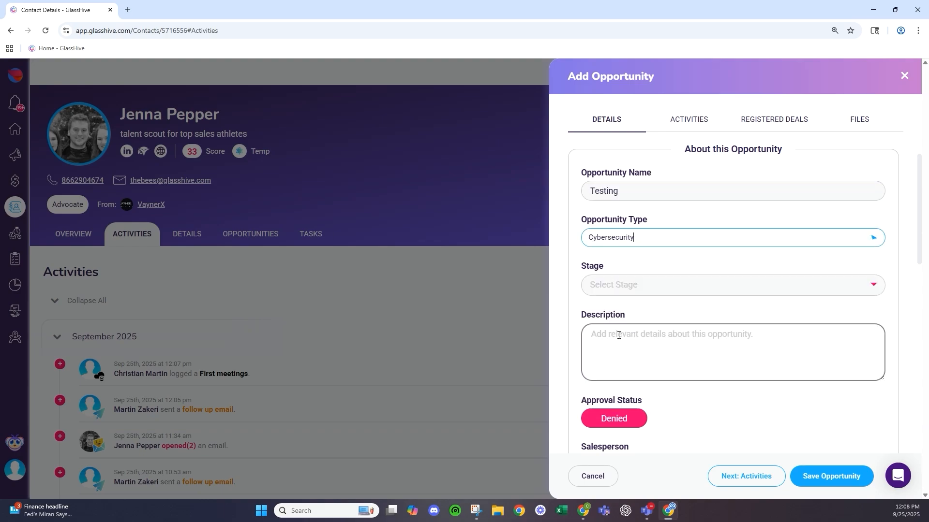
- Set the opportunity stage to Verbal commitment and its description to 'Testing'
{"action": "left_click", "coordinate": [652, 286]}
{"action": "left_click", "coordinate": [651, 350]}
{"action": "scroll", "coordinate": [648, 339], "scroll_direction": "down", "scroll_amount": 2}
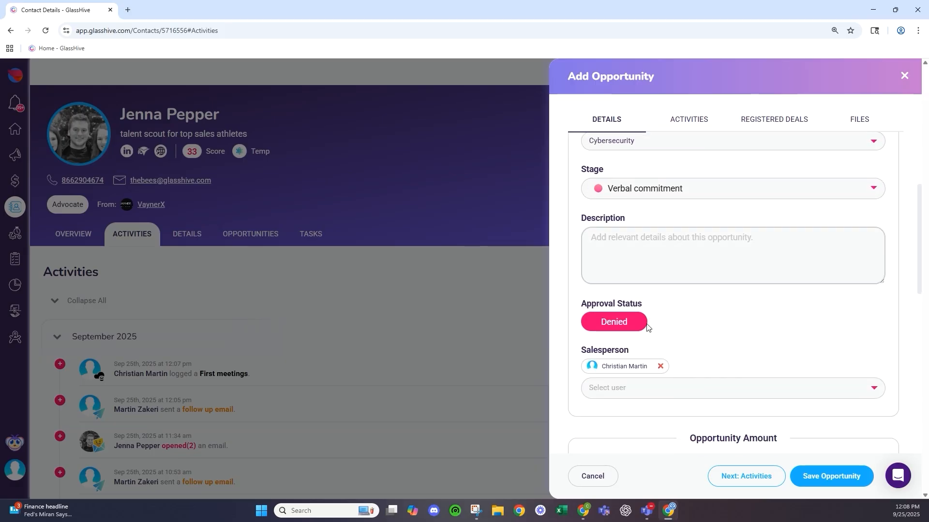
{"action": "left_click", "coordinate": [644, 266]}
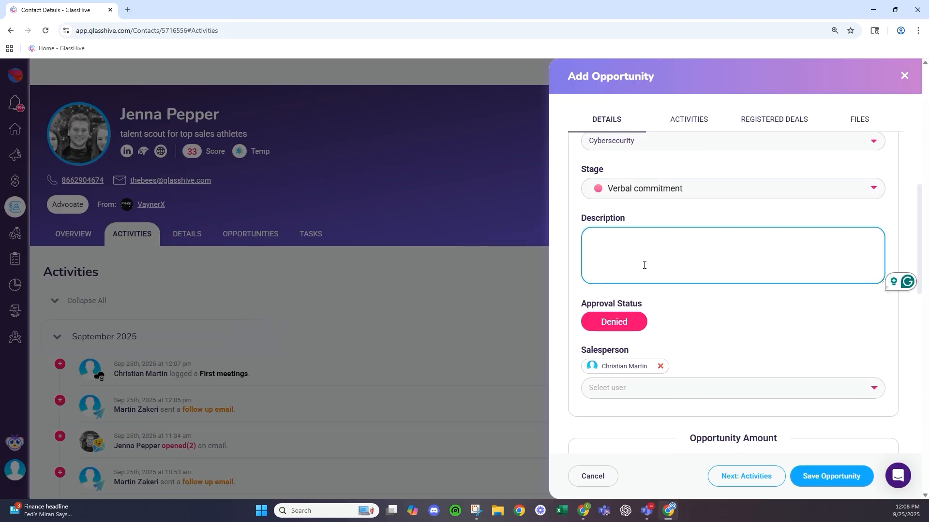
{"action": "type", "text": "Testing"}
{"action": "scroll", "coordinate": [615, 256], "scroll_direction": "down", "scroll_amount": 1}
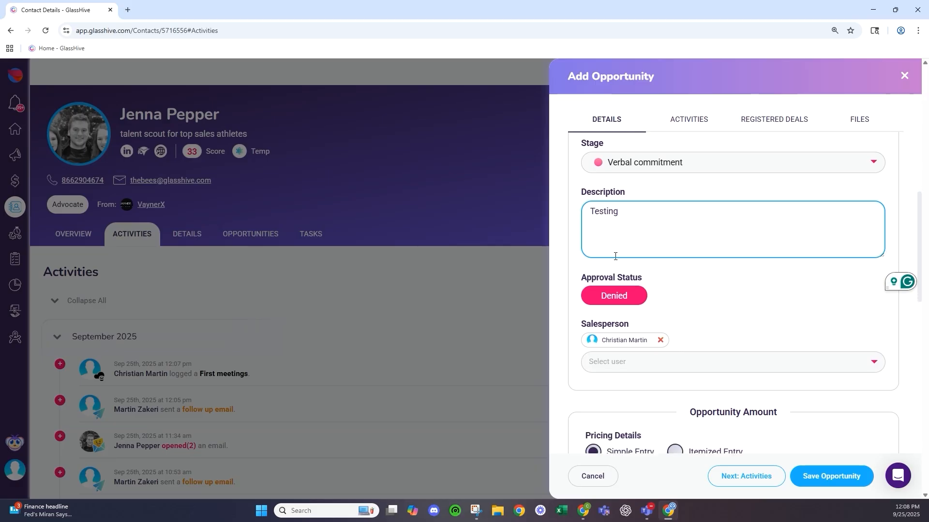
{"action": "scroll", "coordinate": [615, 256], "scroll_direction": "down", "scroll_amount": 2}
{"action": "left_click", "coordinate": [687, 222]}
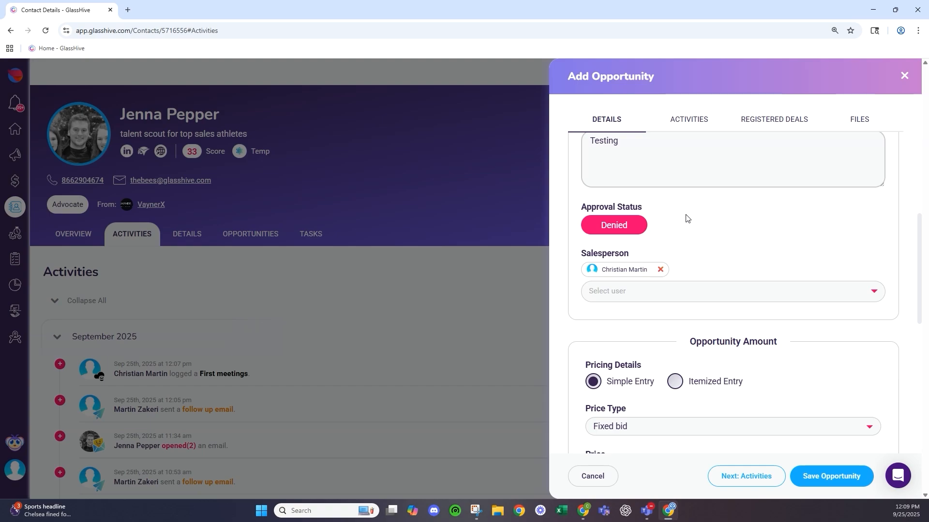
- Keep Fixed bid price type and percent discount, and switch pricing to Itemized Entry
{"action": "scroll", "coordinate": [688, 218], "scroll_direction": "down", "scroll_amount": 2}
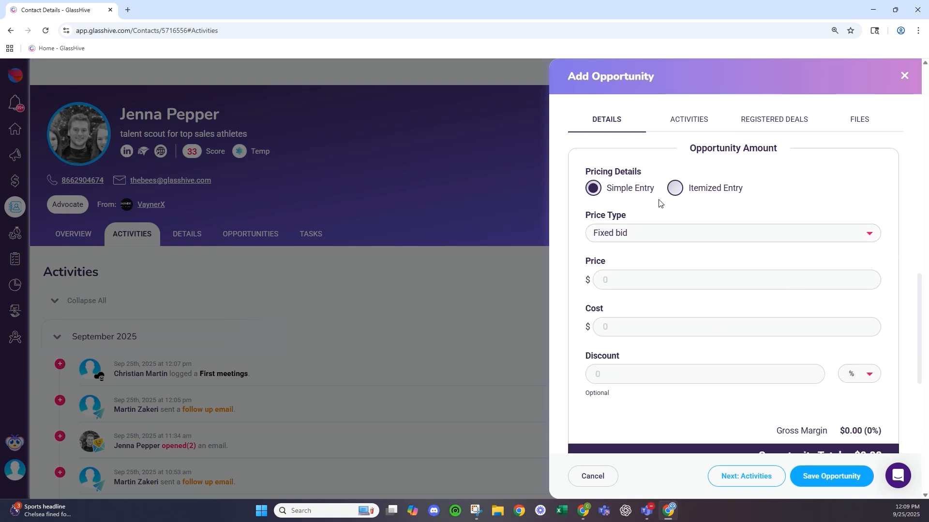
{"action": "left_click", "coordinate": [640, 229]}
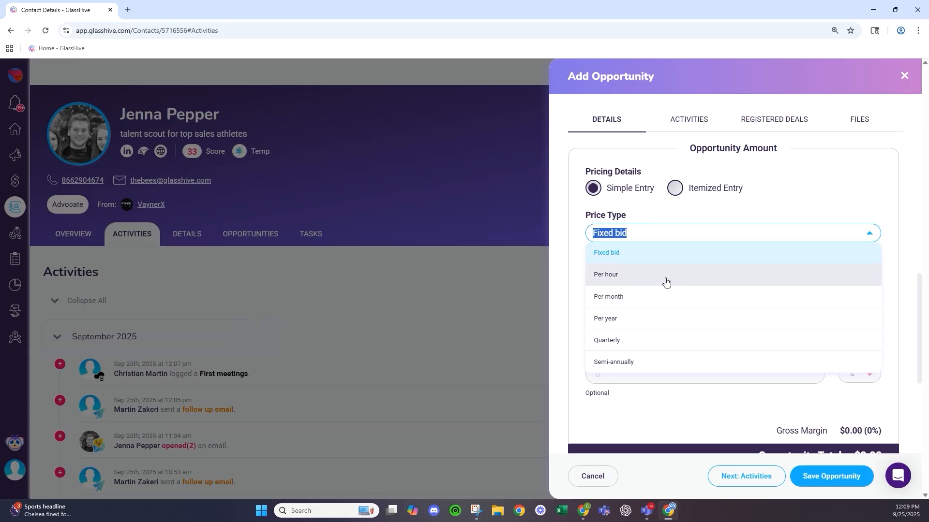
{"action": "left_click", "coordinate": [794, 195]}
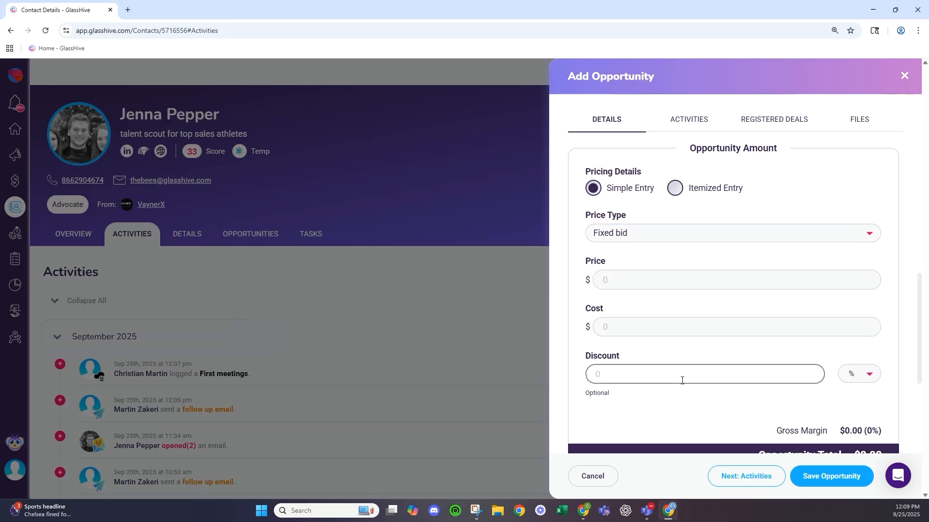
{"action": "left_click", "coordinate": [869, 382]}
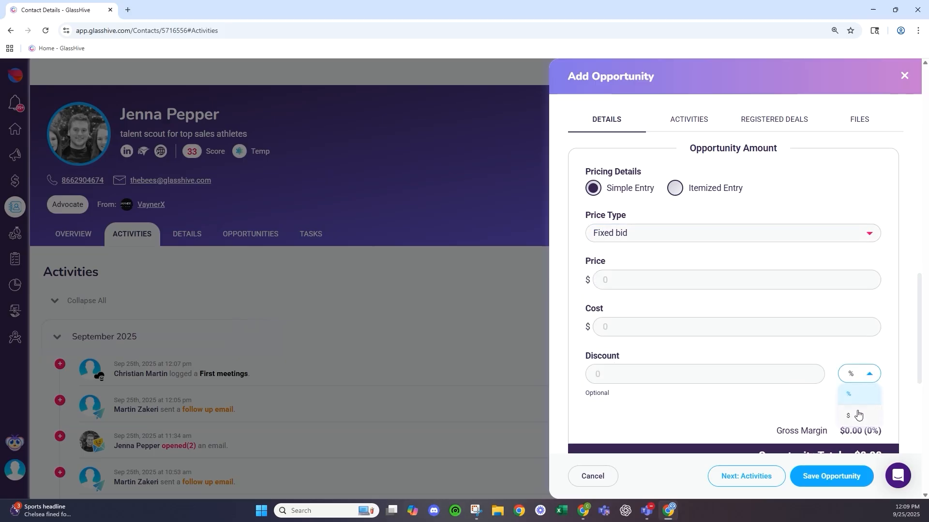
{"action": "left_click", "coordinate": [858, 396]}
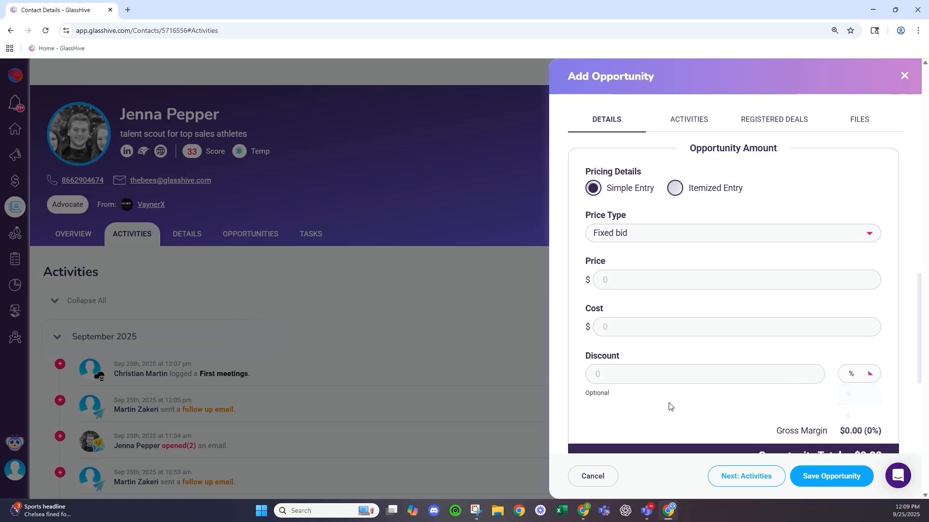
{"action": "left_click", "coordinate": [674, 189]}
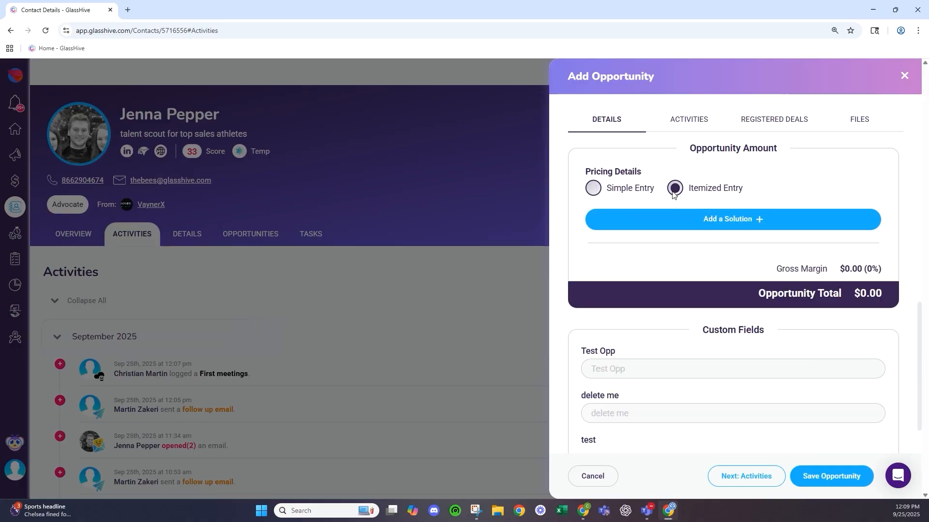
{"action": "left_click", "coordinate": [693, 223]}
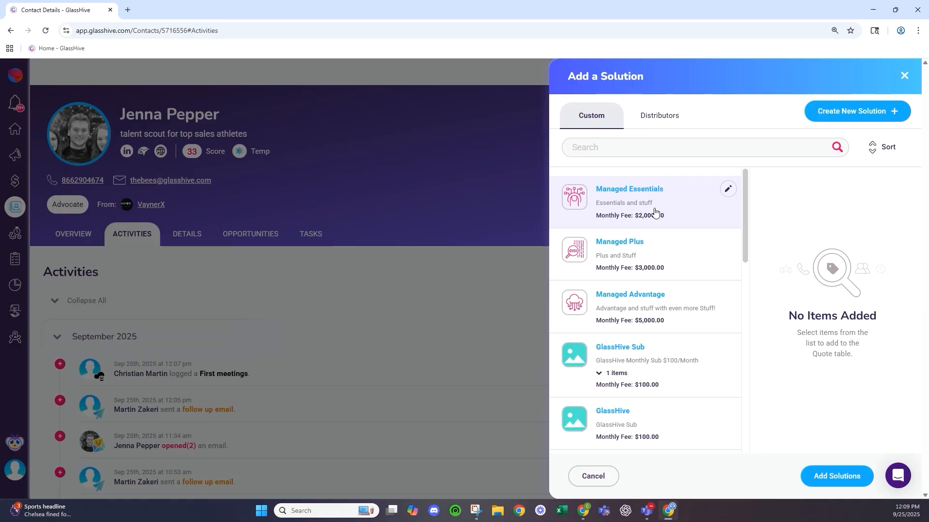
- Add Managed Essentials, Managed Plus, Managed Advantage and the PinkBerry Managed Services Bundle as solutions
{"action": "left_click", "coordinate": [644, 200]}
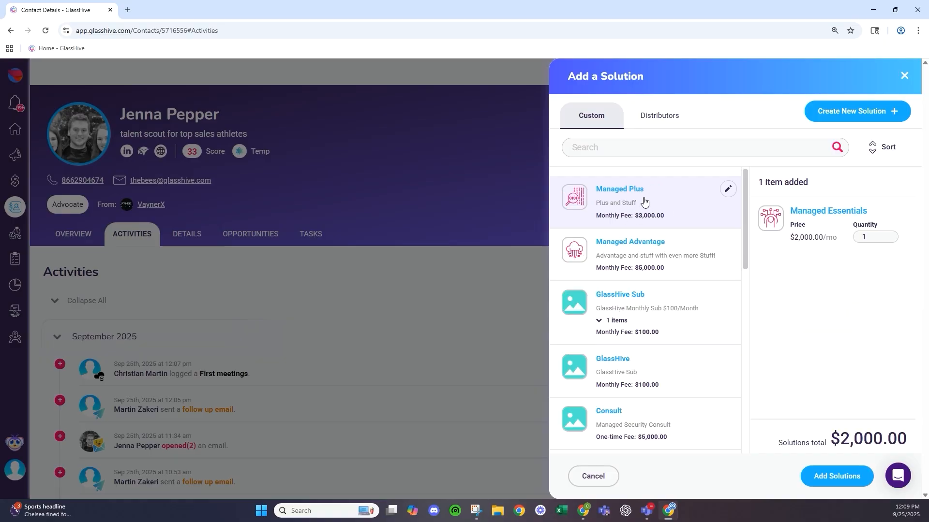
{"action": "left_click", "coordinate": [644, 200]}
{"action": "left_click", "coordinate": [644, 200]}
{"action": "scroll", "coordinate": [644, 202], "scroll_direction": "down", "scroll_amount": 1}
{"action": "scroll", "coordinate": [647, 201], "scroll_direction": "down", "scroll_amount": 5}
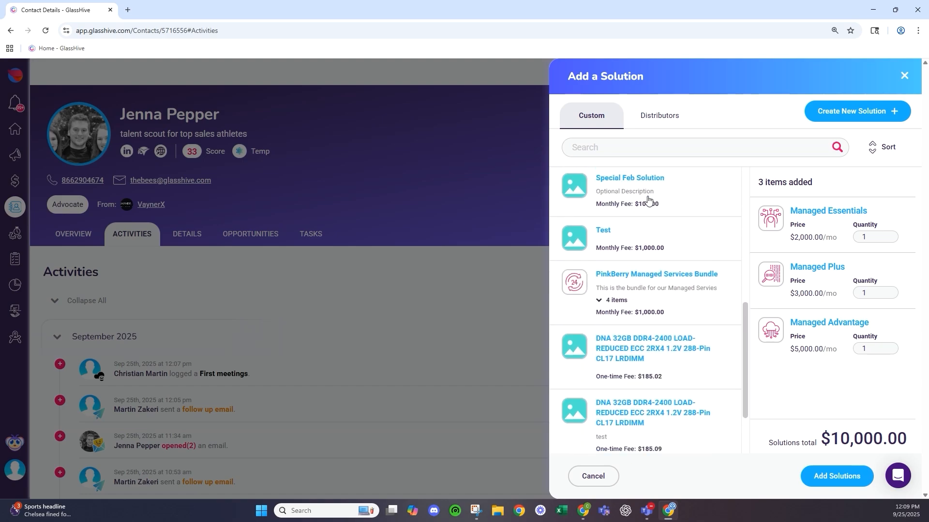
{"action": "left_click", "coordinate": [671, 284]}
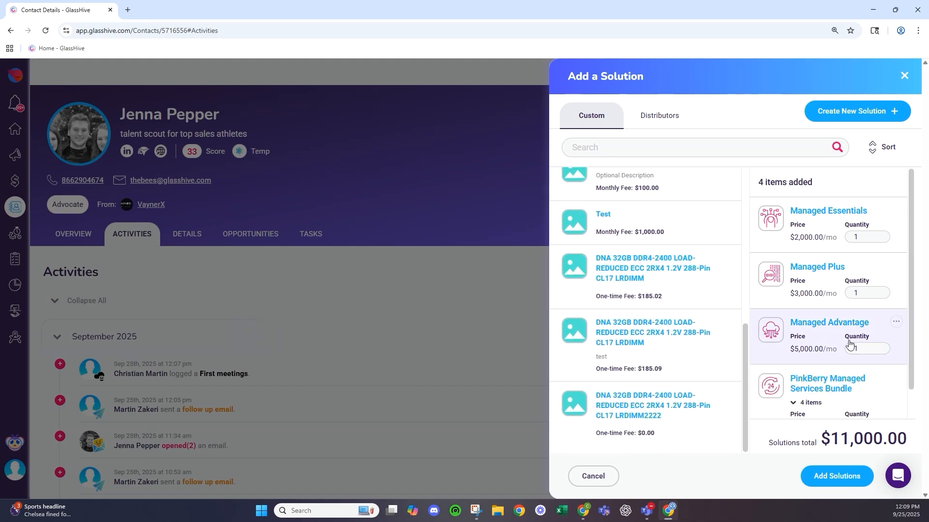
{"action": "scroll", "coordinate": [804, 387], "scroll_direction": "down", "scroll_amount": 1}
{"action": "scroll", "coordinate": [804, 395], "scroll_direction": "up", "scroll_amount": 1}
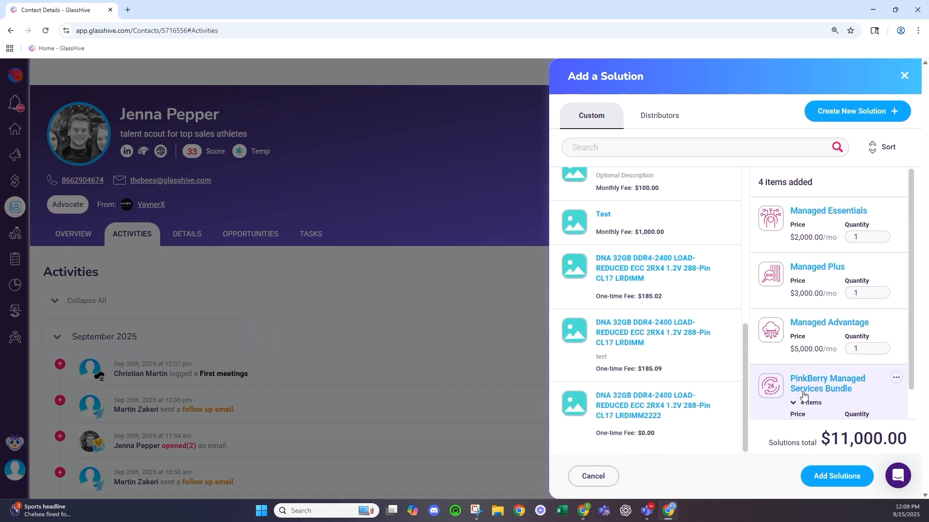
- Browse distributor products and filter Stock Status to In Stock
{"action": "left_click", "coordinate": [673, 127]}
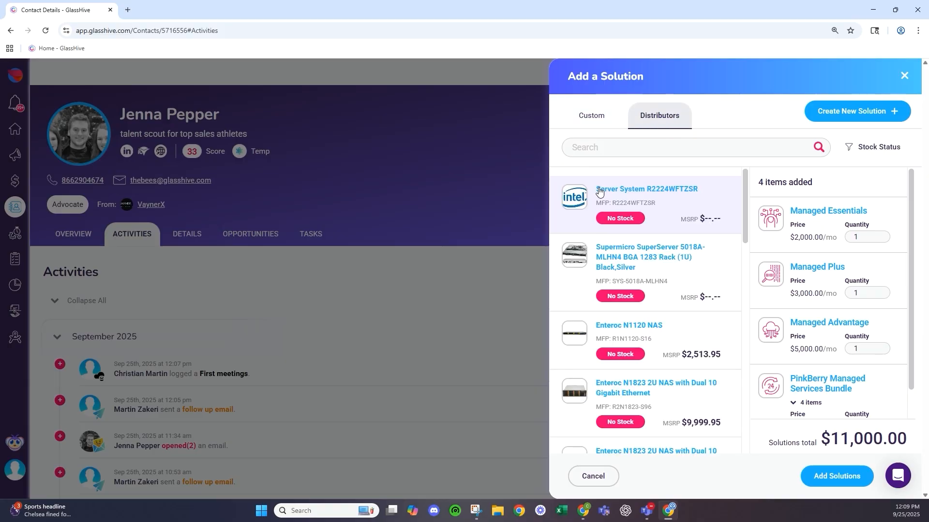
{"action": "left_click", "coordinate": [659, 250]}
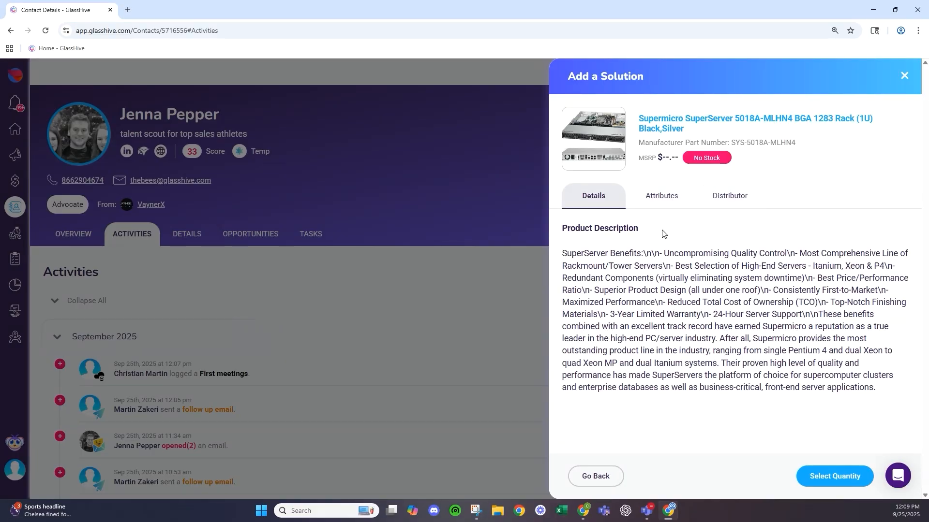
{"action": "left_click", "coordinate": [603, 482]}
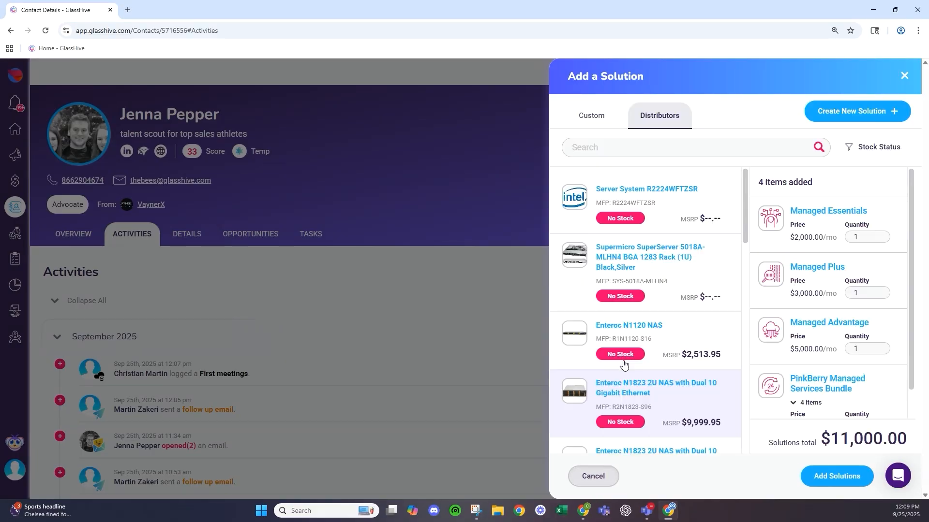
{"action": "left_click", "coordinate": [885, 154]}
{"action": "left_click", "coordinate": [901, 174]}
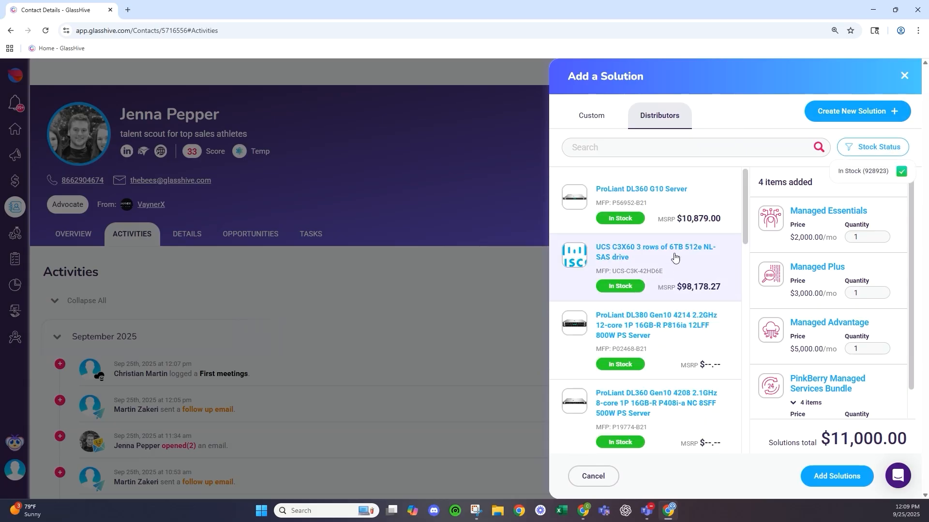
- Inspect the ProLiant DL360 G10 Server's attributes and the vendors stocking it
{"action": "left_click", "coordinate": [669, 209]}
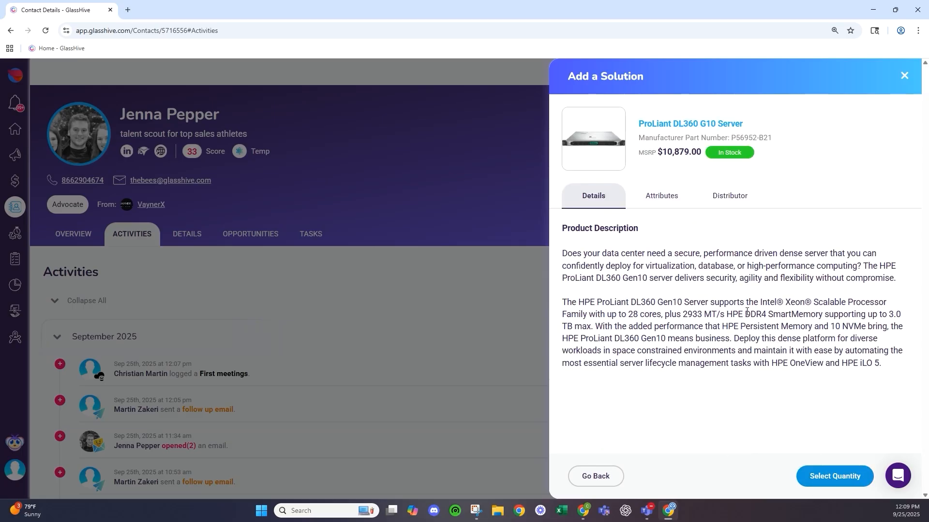
{"action": "left_click", "coordinate": [668, 204]}
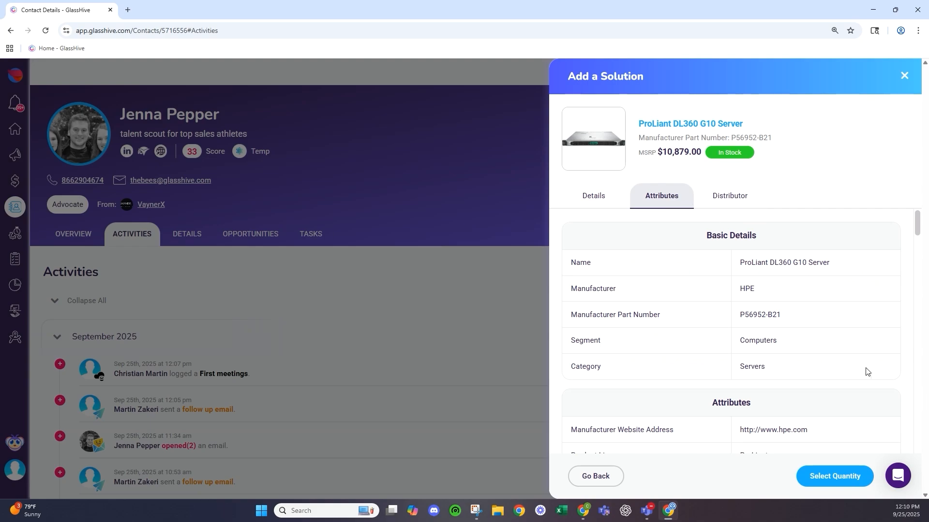
{"action": "scroll", "coordinate": [668, 319], "scroll_direction": "down", "scroll_amount": 3}
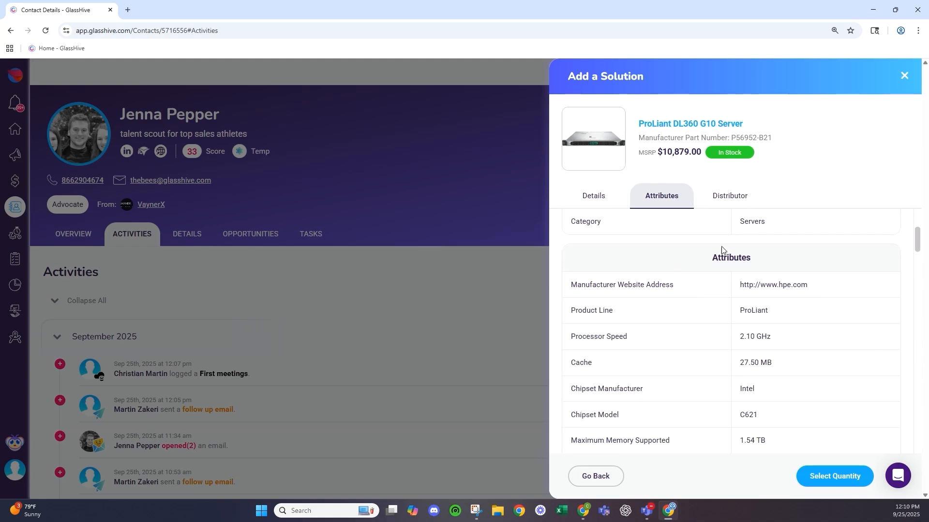
{"action": "left_click", "coordinate": [735, 192]}
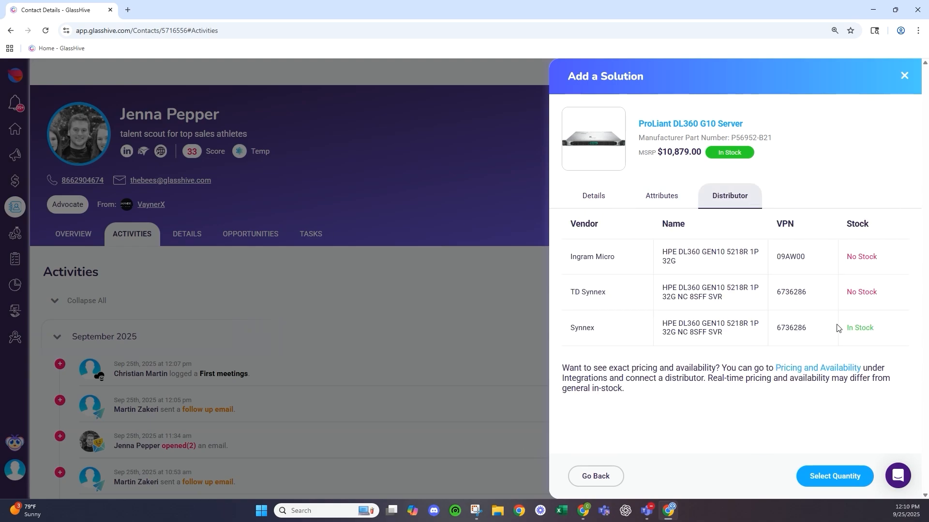
{"action": "left_click_drag", "start_coordinate": [561, 328], "coordinate": [740, 324]}
{"action": "left_click", "coordinate": [644, 329]}
- Add the ProLiant DL360 G10 Server at a custom price of 12000.00 and add all solutions
{"action": "left_click", "coordinate": [833, 477]}
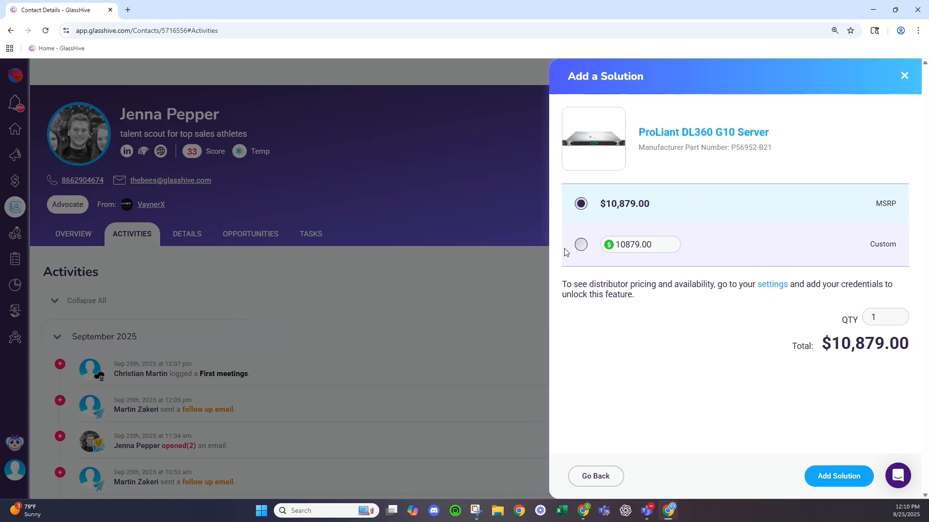
{"action": "left_click", "coordinate": [580, 245]}
{"action": "left_click", "coordinate": [650, 247]}
{"action": "left_click_drag", "start_coordinate": [667, 250], "coordinate": [613, 250]}
{"action": "type", "text": "120"}
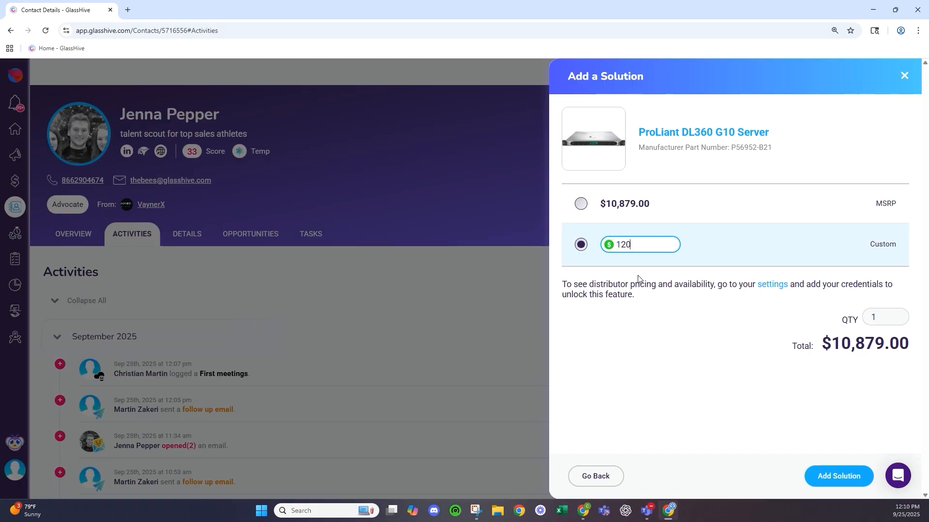
{"action": "type", "text": "00.00"}
{"action": "left_click", "coordinate": [822, 481]}
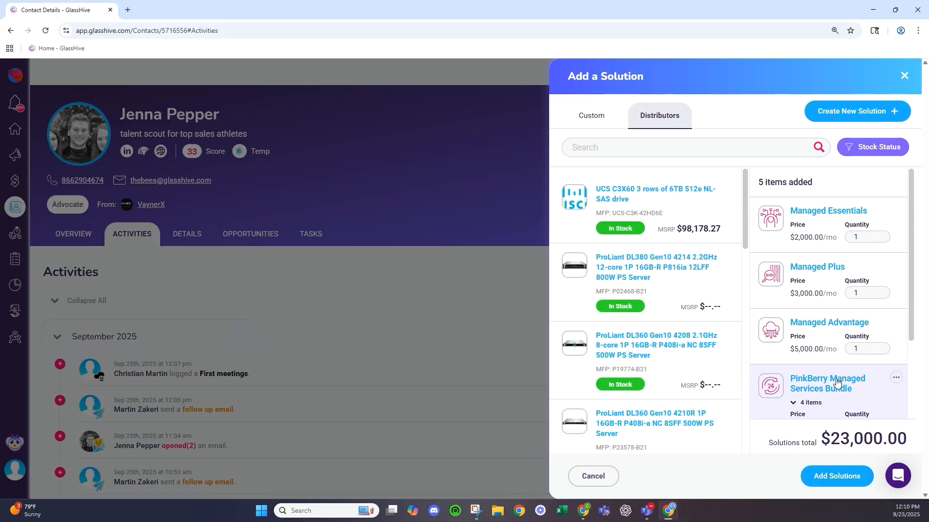
{"action": "scroll", "coordinate": [833, 377], "scroll_direction": "down", "scroll_amount": 2}
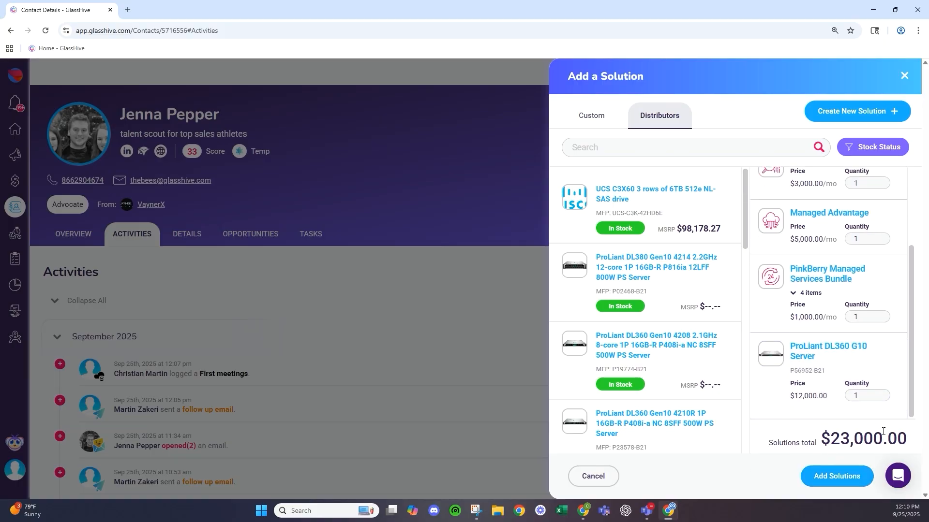
{"action": "left_click", "coordinate": [836, 476]}
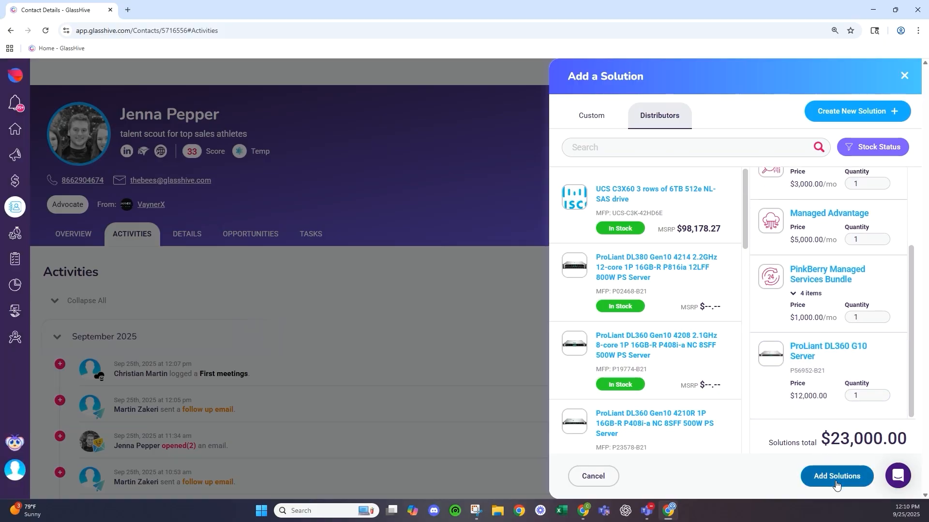
- Set 36-month terms on Managed Essentials, Plus and Advantage, and save the opportunity
{"action": "scroll", "coordinate": [625, 289], "scroll_direction": "down", "scroll_amount": 3}
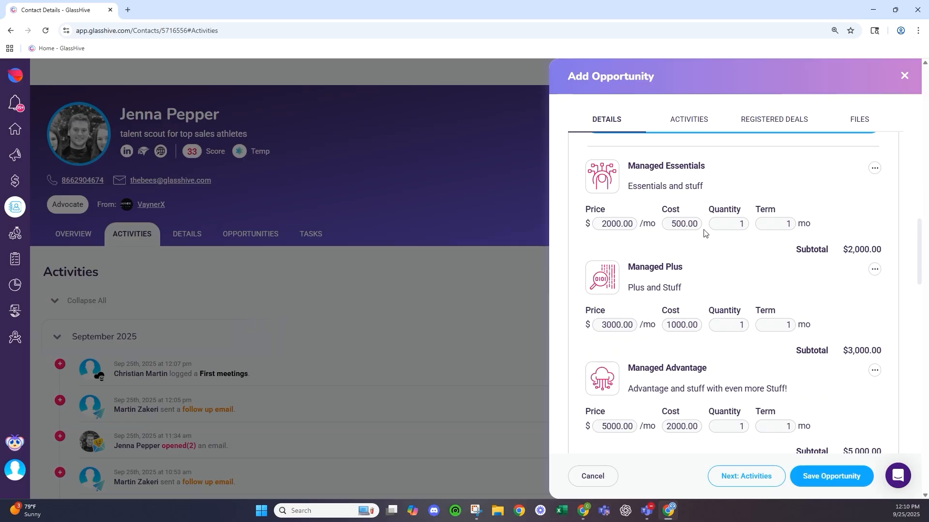
{"action": "left_click_drag", "start_coordinate": [735, 221], "coordinate": [800, 225]}
{"action": "type", "text": "36"}
{"action": "scroll", "coordinate": [803, 227], "scroll_direction": "down", "scroll_amount": 1}
{"action": "left_click_drag", "start_coordinate": [768, 273], "coordinate": [800, 281]}
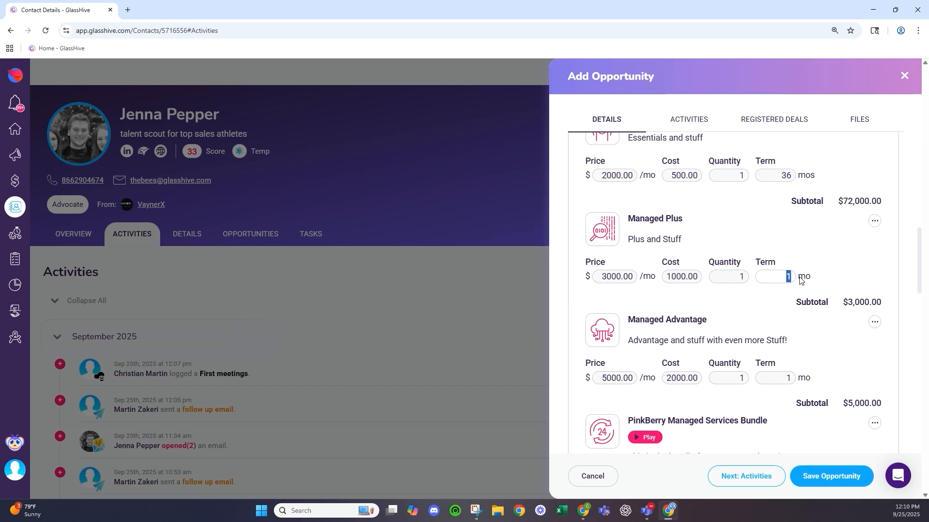
{"action": "type", "text": "36"}
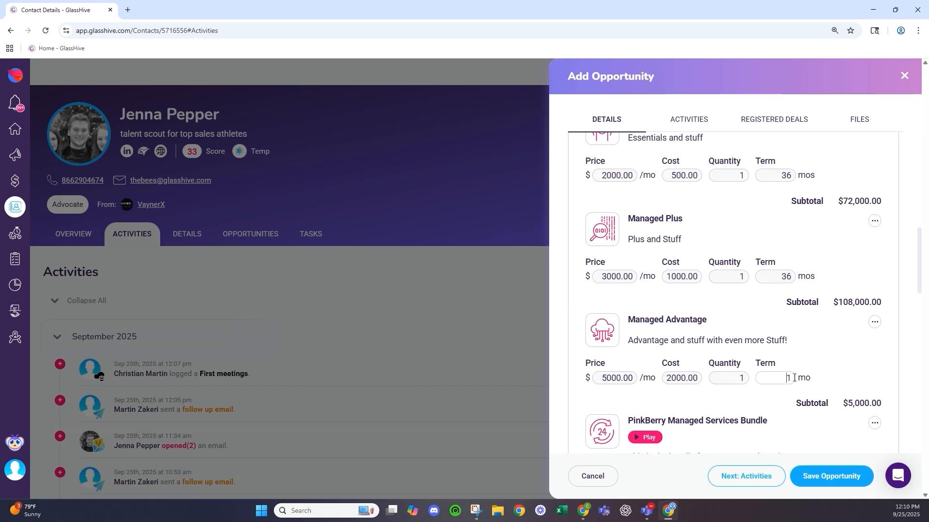
{"action": "scroll", "coordinate": [784, 334], "scroll_direction": "down", "scroll_amount": 6}
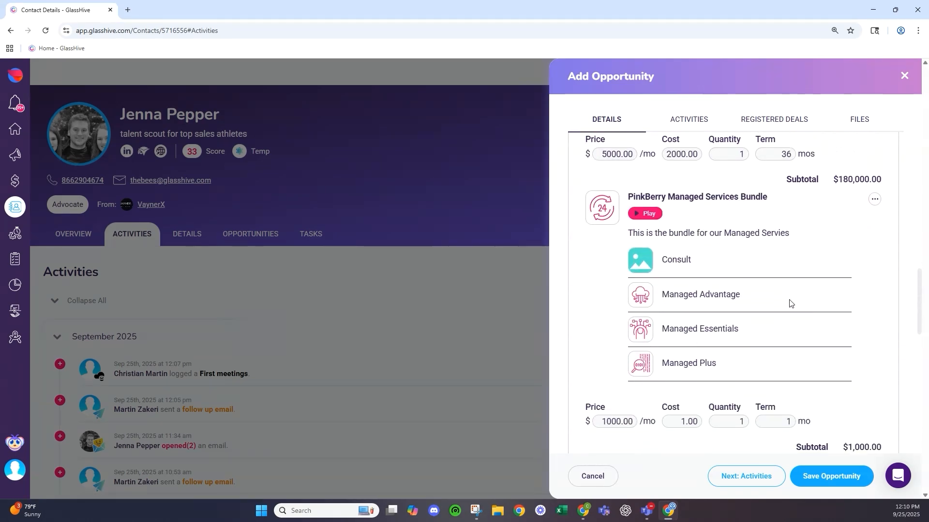
{"action": "scroll", "coordinate": [679, 208], "scroll_direction": "up", "scroll_amount": 1}
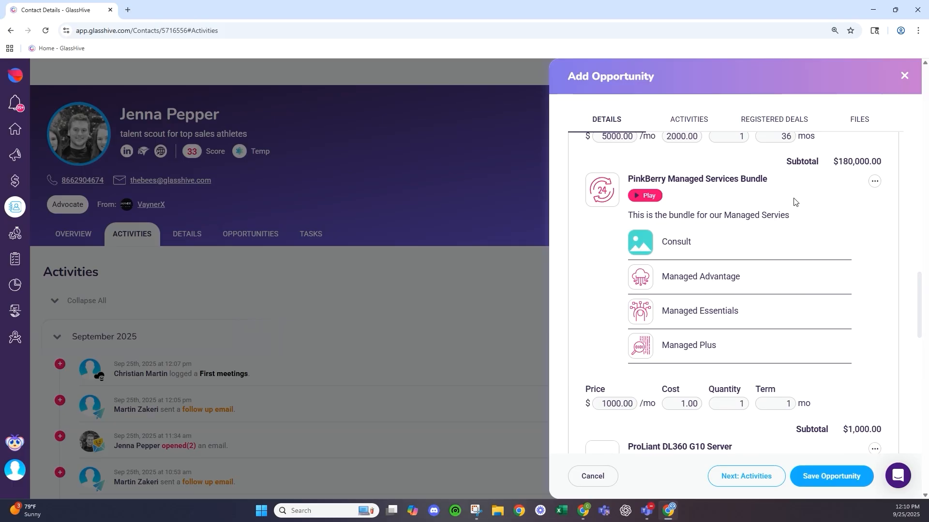
{"action": "scroll", "coordinate": [793, 201], "scroll_direction": "down", "scroll_amount": 1}
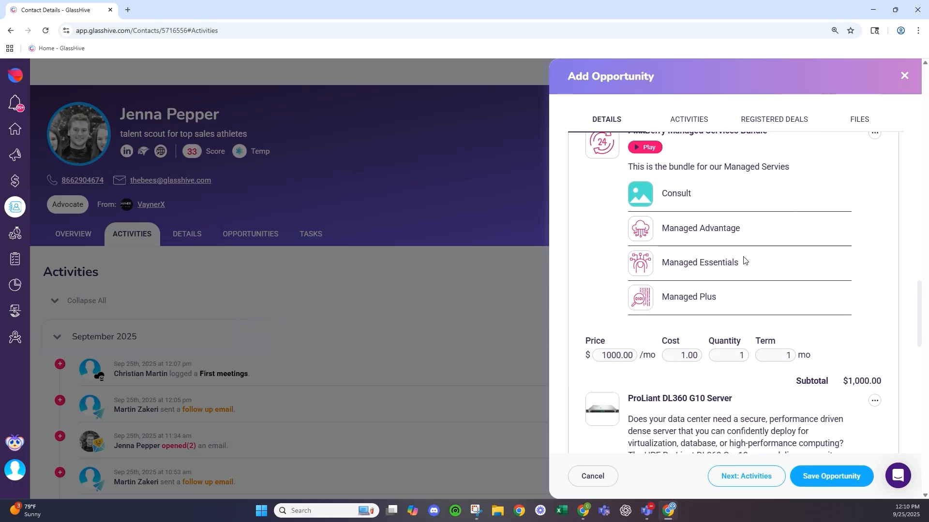
{"action": "scroll", "coordinate": [726, 251], "scroll_direction": "down", "scroll_amount": 4}
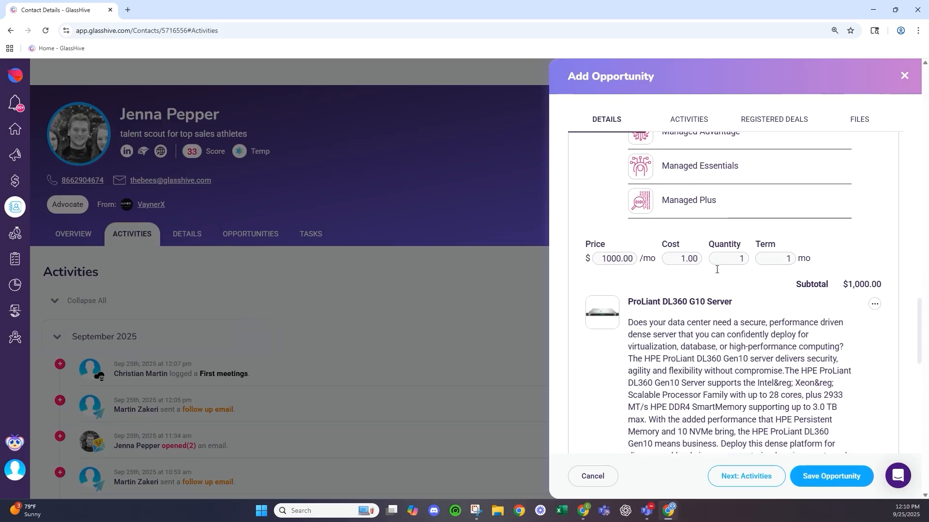
{"action": "left_click", "coordinate": [840, 481]}
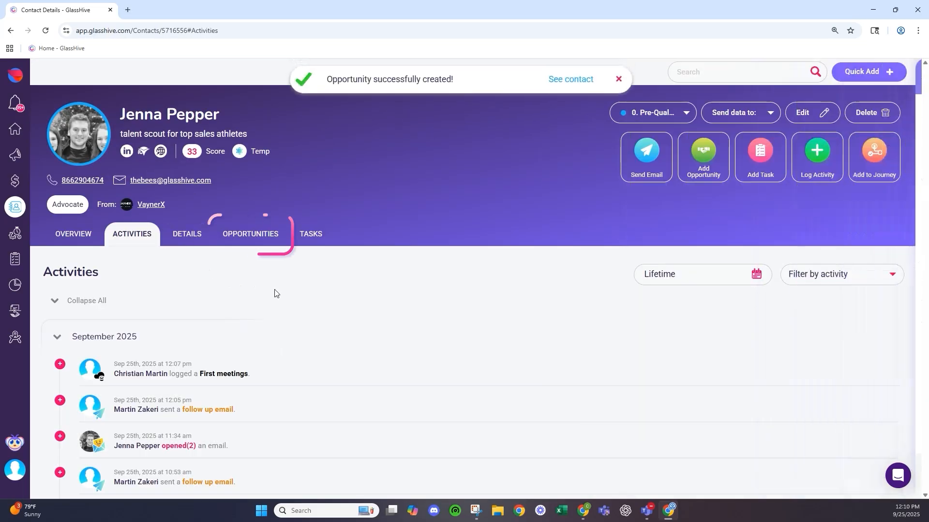
- Review the contact's Opportunities and Tasks tabs, then return to Overview showing 4 open opportunities
{"action": "left_click", "coordinate": [243, 239]}
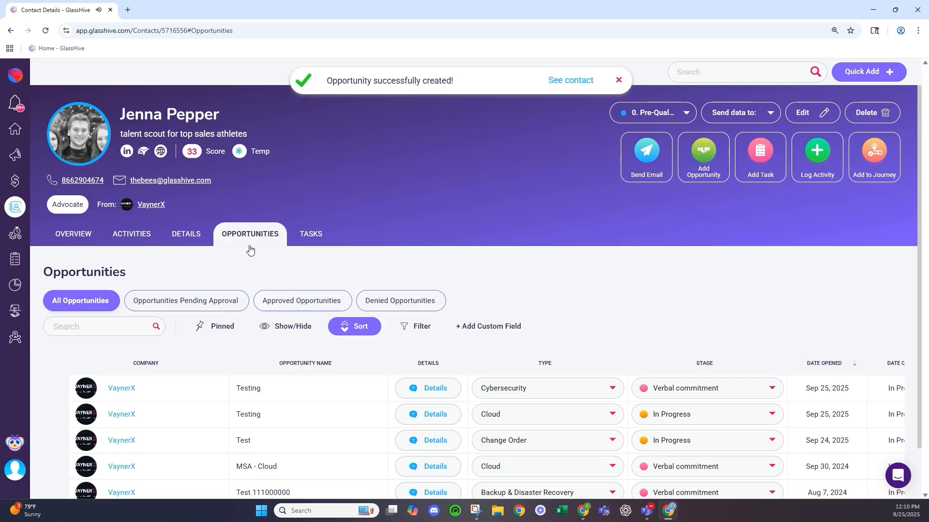
{"action": "scroll", "coordinate": [240, 254], "scroll_direction": "down", "scroll_amount": 1}
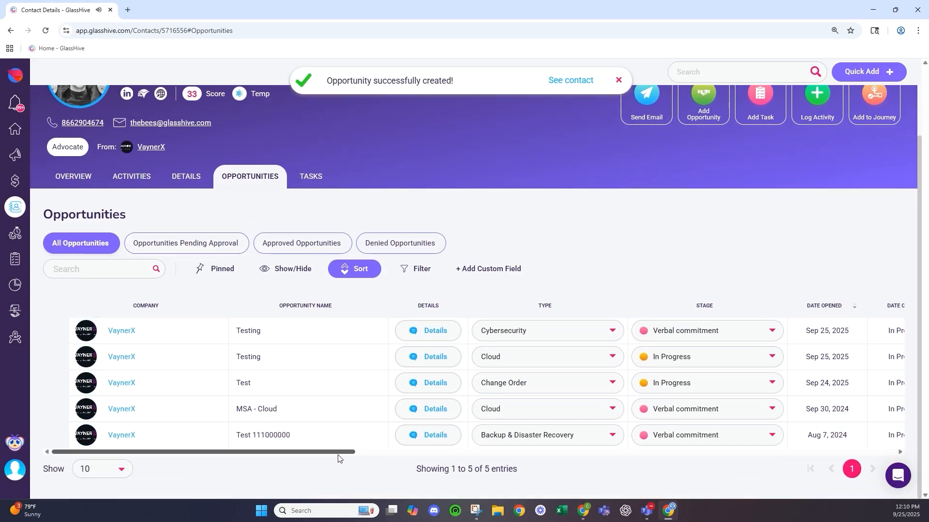
{"action": "left_click_drag", "start_coordinate": [338, 452], "coordinate": [490, 459]}
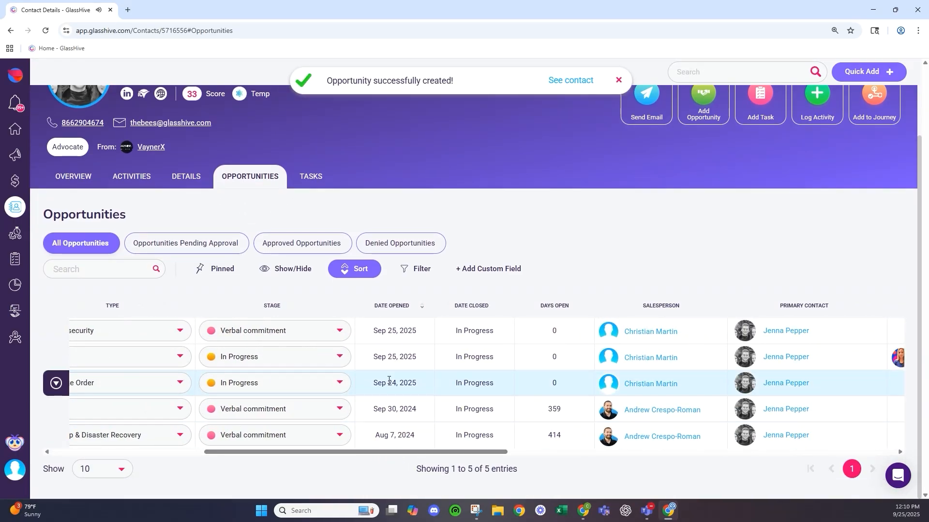
{"action": "scroll", "coordinate": [385, 380], "scroll_direction": "up", "scroll_amount": 2}
{"action": "left_click", "coordinate": [310, 234]}
{"action": "scroll", "coordinate": [172, 351], "scroll_direction": "down", "scroll_amount": 2}
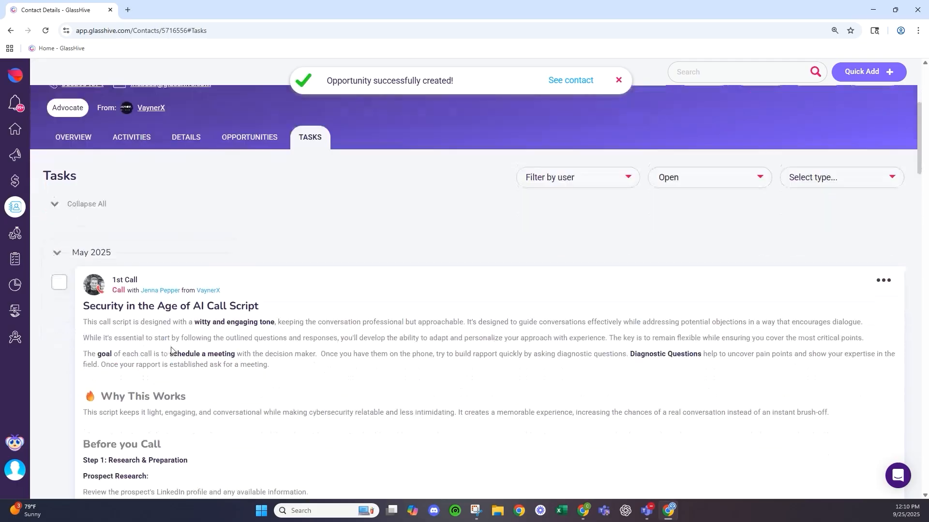
{"action": "scroll", "coordinate": [174, 349], "scroll_direction": "up", "scroll_amount": 2}
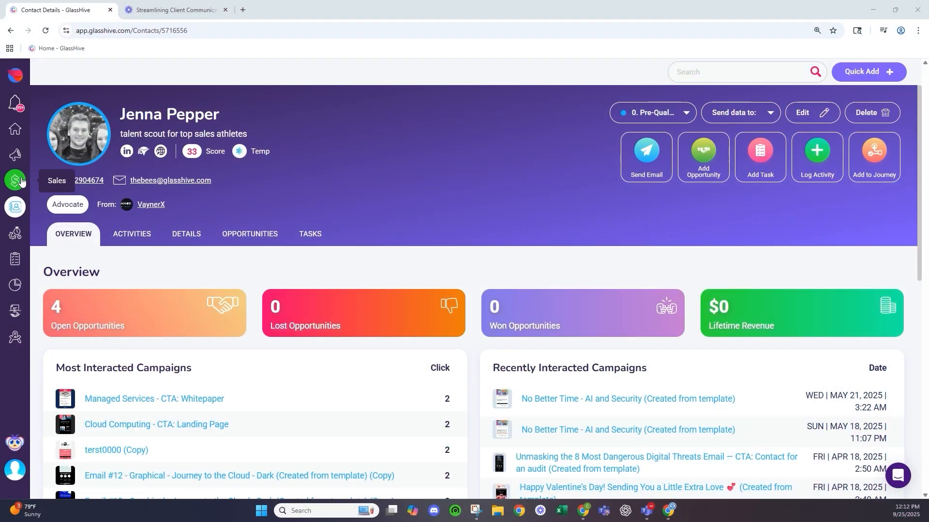
- Open Sales > Opportunities and review the $532,536.66 monthly revenue and stage forecast bars
{"action": "left_click", "coordinate": [20, 181]}
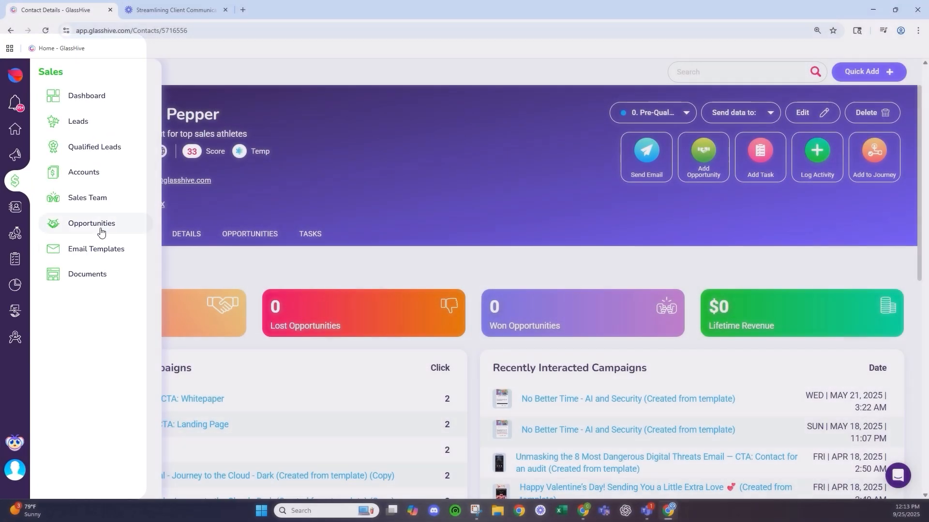
{"action": "left_click", "coordinate": [92, 223]}
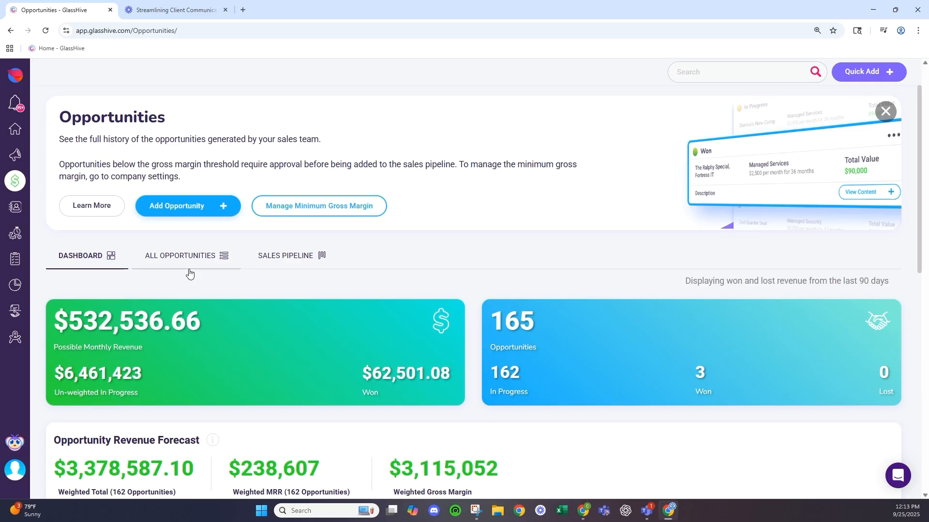
{"action": "scroll", "coordinate": [189, 274], "scroll_direction": "down", "scroll_amount": 3}
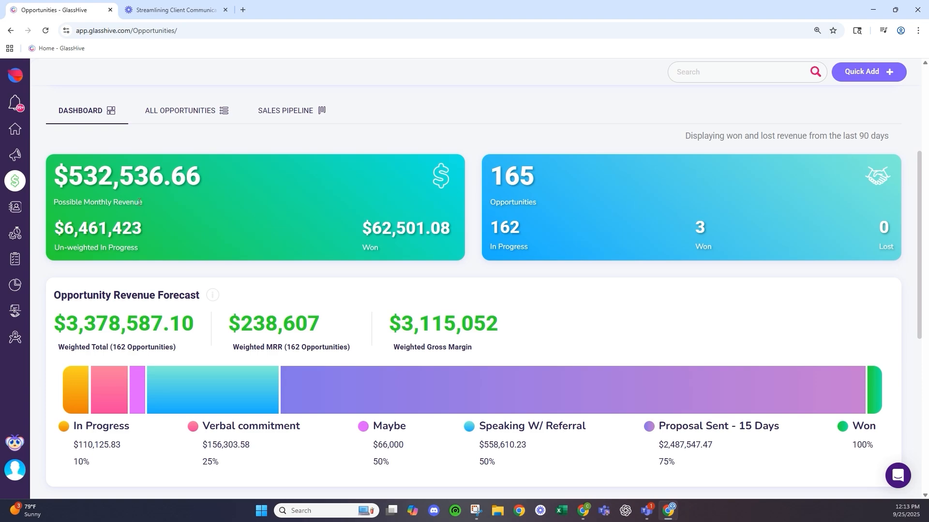
{"action": "scroll", "coordinate": [140, 203], "scroll_direction": "down", "scroll_amount": 1}
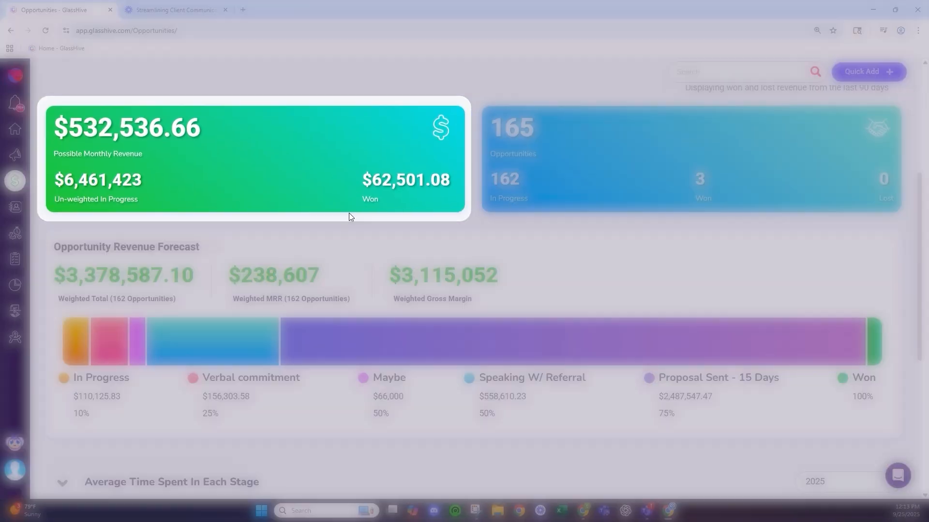
{"action": "scroll", "coordinate": [861, 126], "scroll_direction": "up", "scroll_amount": 1}
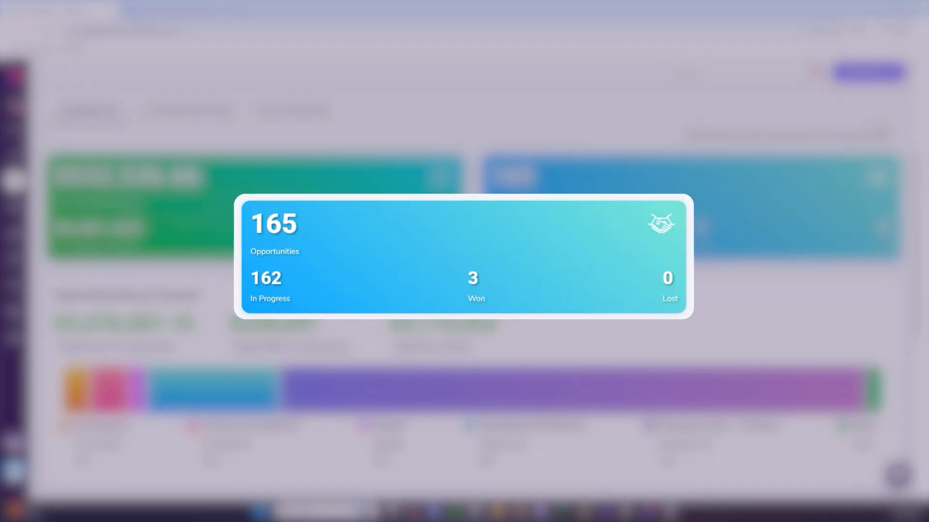
{"action": "scroll", "coordinate": [684, 197], "scroll_direction": "down", "scroll_amount": 3}
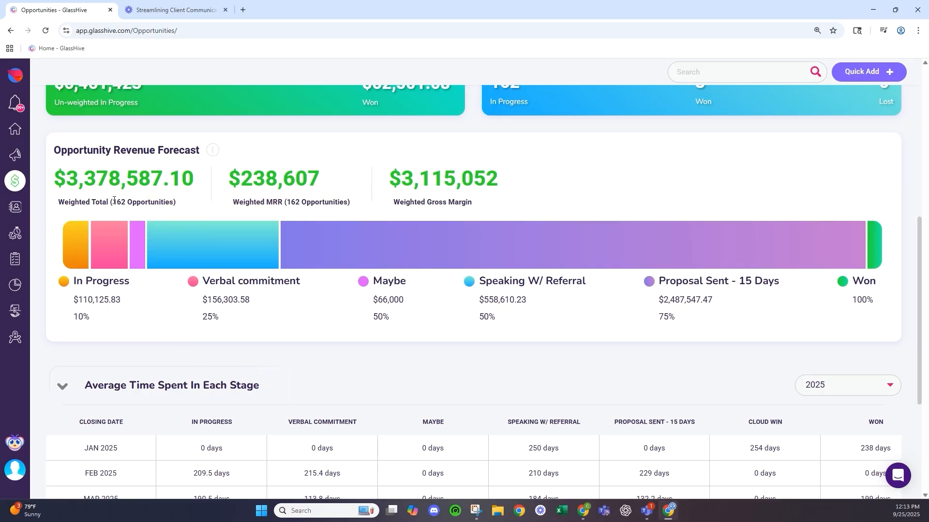
{"action": "scroll", "coordinate": [190, 207], "scroll_direction": "up", "scroll_amount": 2}
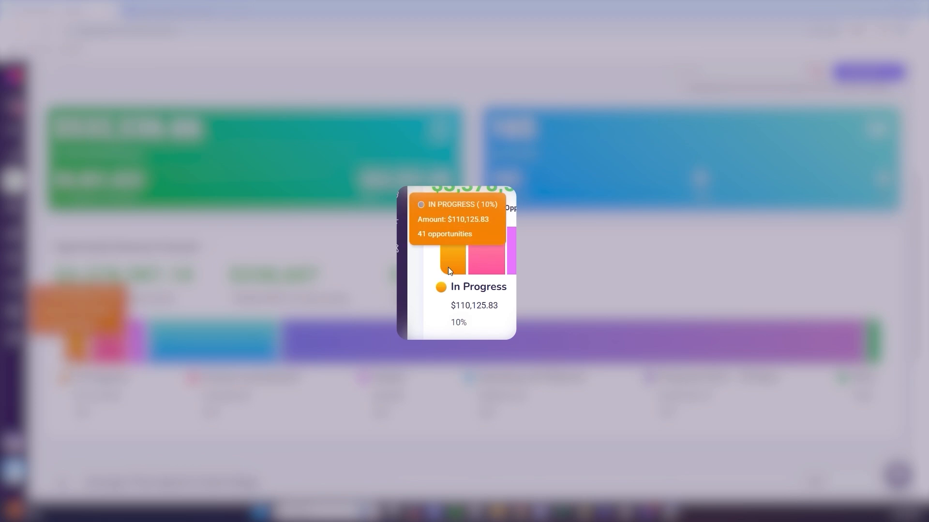
{"action": "mouse_move", "coordinate": [451, 266]}
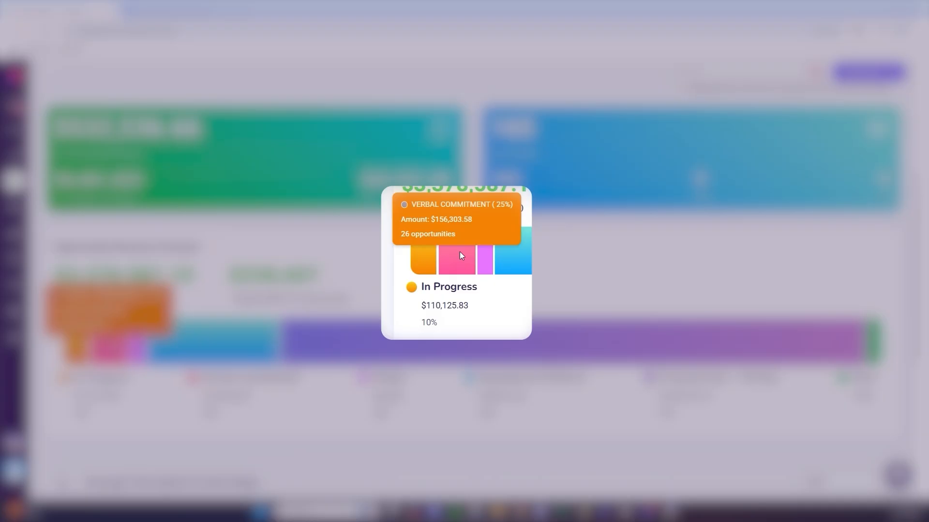
{"action": "mouse_move", "coordinate": [365, 259]}
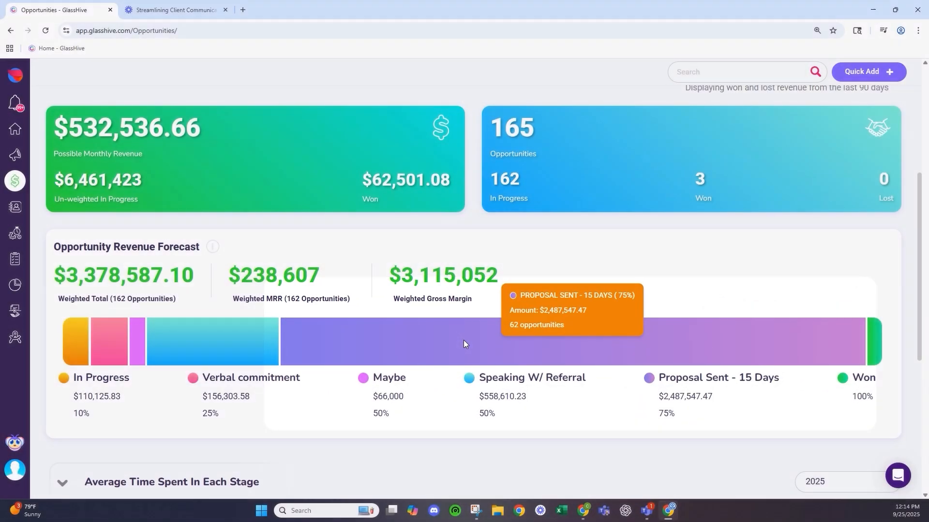
{"action": "scroll", "coordinate": [464, 340], "scroll_direction": "down", "scroll_amount": 2}
{"action": "scroll", "coordinate": [463, 343], "scroll_direction": "down", "scroll_amount": 5}
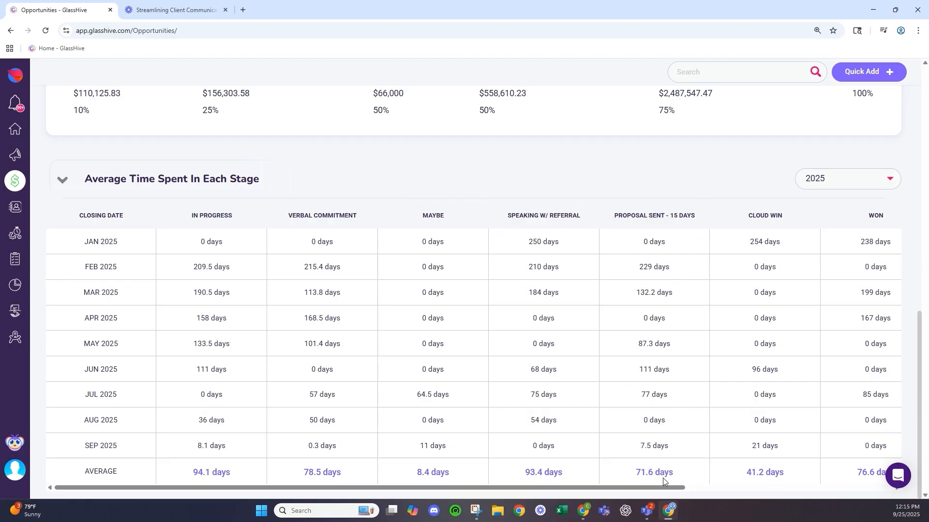
{"action": "left_click_drag", "start_coordinate": [675, 488], "coordinate": [870, 489]}
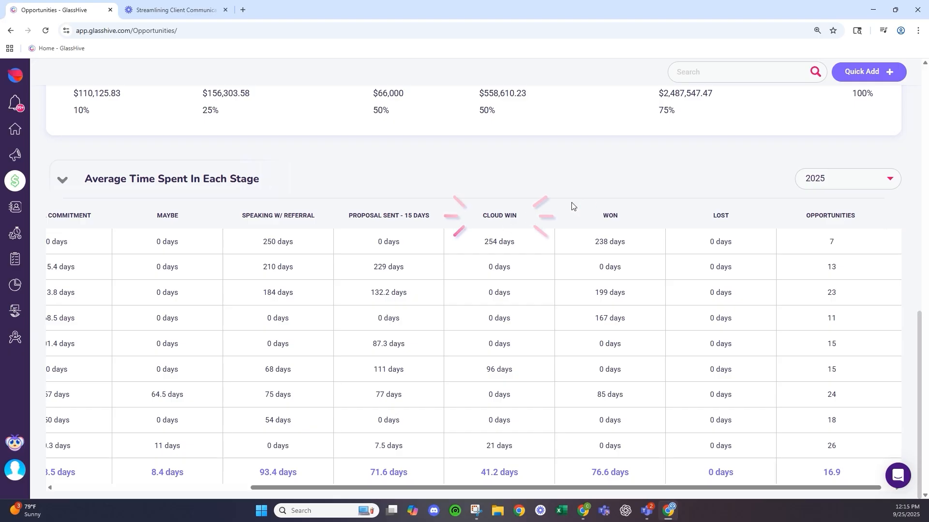
{"action": "left_click_drag", "start_coordinate": [599, 488], "coordinate": [356, 440]}
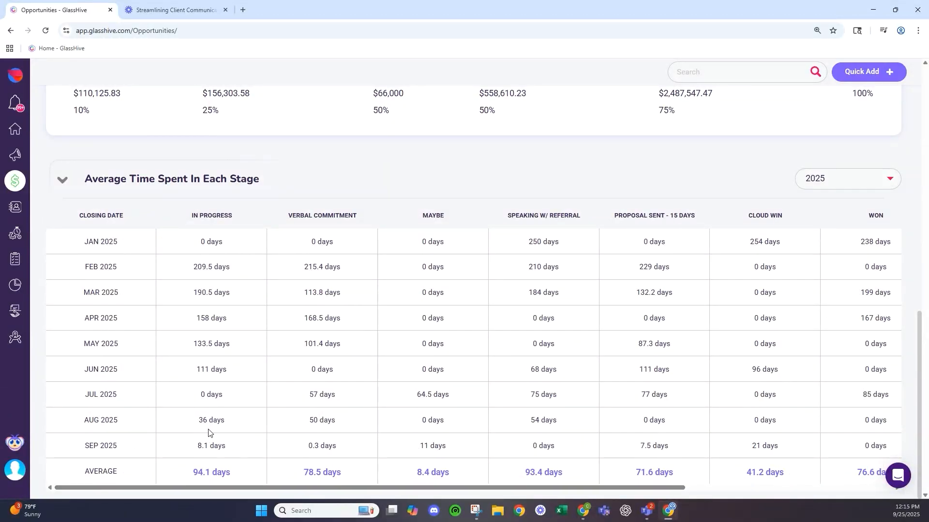
{"action": "right_click", "coordinate": [217, 473]}
{"action": "left_click_drag", "start_coordinate": [179, 392], "coordinate": [160, 374]}
{"action": "left_click", "coordinate": [185, 255]}
{"action": "scroll", "coordinate": [276, 425], "scroll_direction": "up", "scroll_amount": 8}
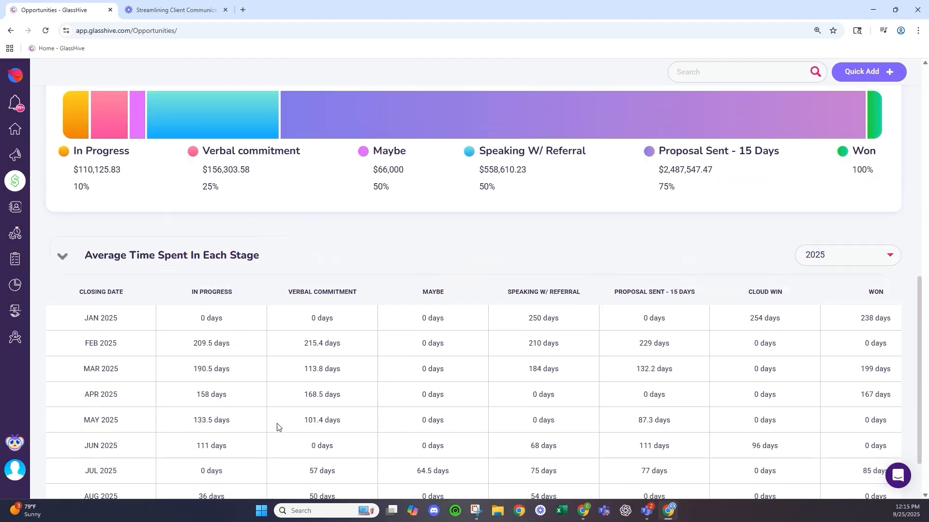
{"action": "scroll", "coordinate": [292, 336], "scroll_direction": "up", "scroll_amount": 3}
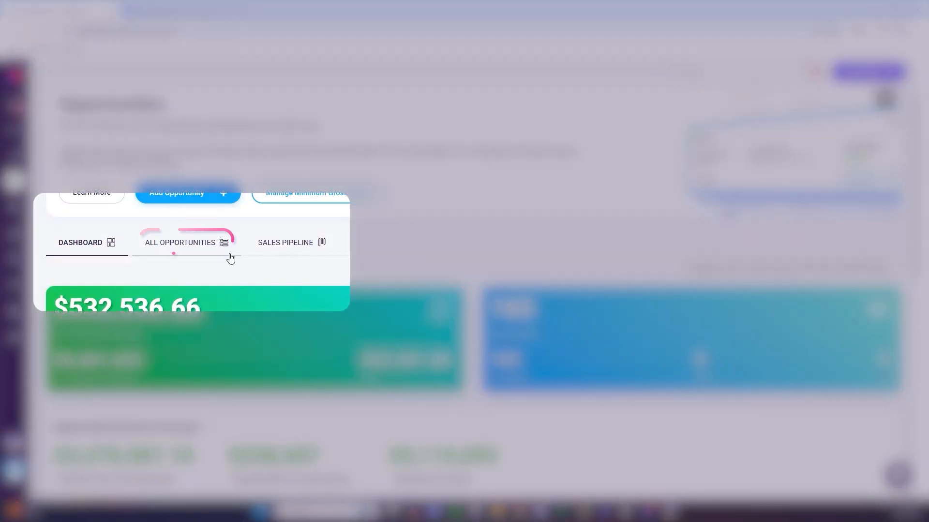
- Show the All Opportunities list and scroll through its 228 entries
{"action": "left_click", "coordinate": [229, 256]}
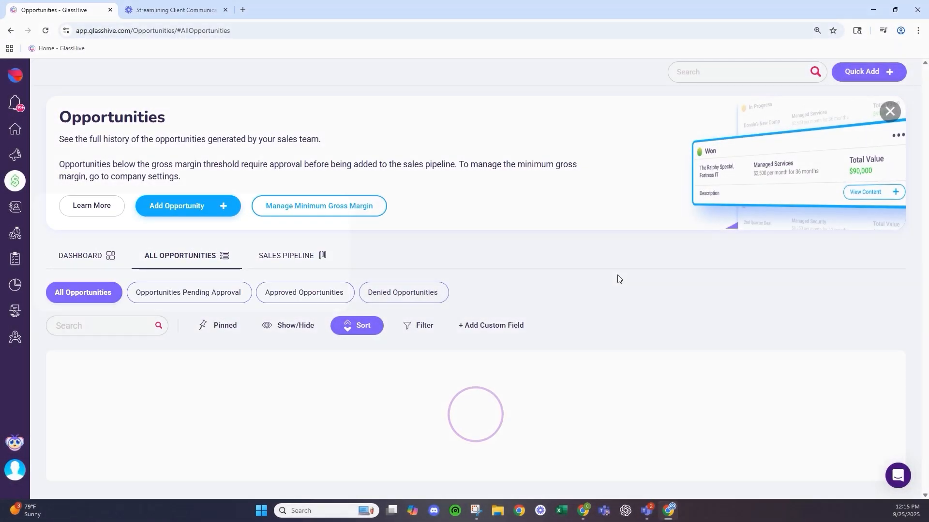
{"action": "scroll", "coordinate": [618, 279], "scroll_direction": "down", "scroll_amount": 2}
{"action": "scroll", "coordinate": [618, 279], "scroll_direction": "down", "scroll_amount": 3}
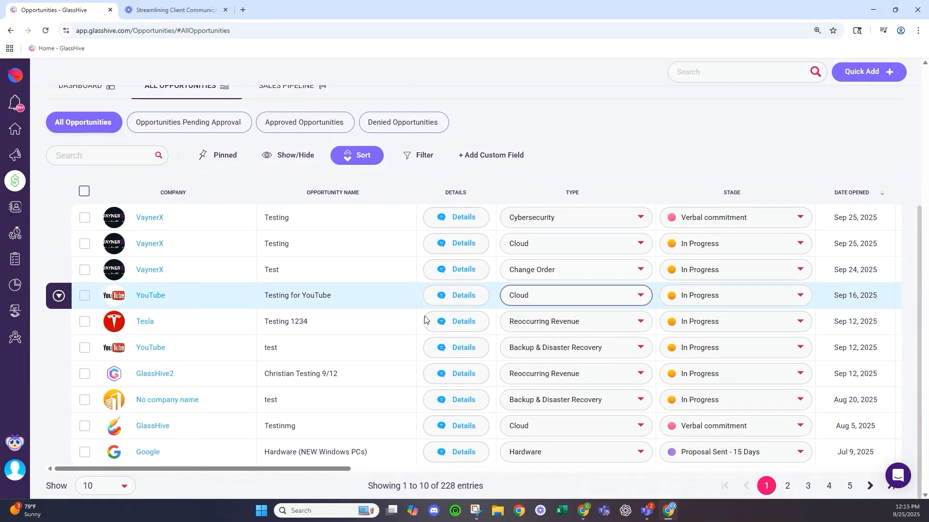
{"action": "left_click_drag", "start_coordinate": [171, 470], "coordinate": [376, 476]}
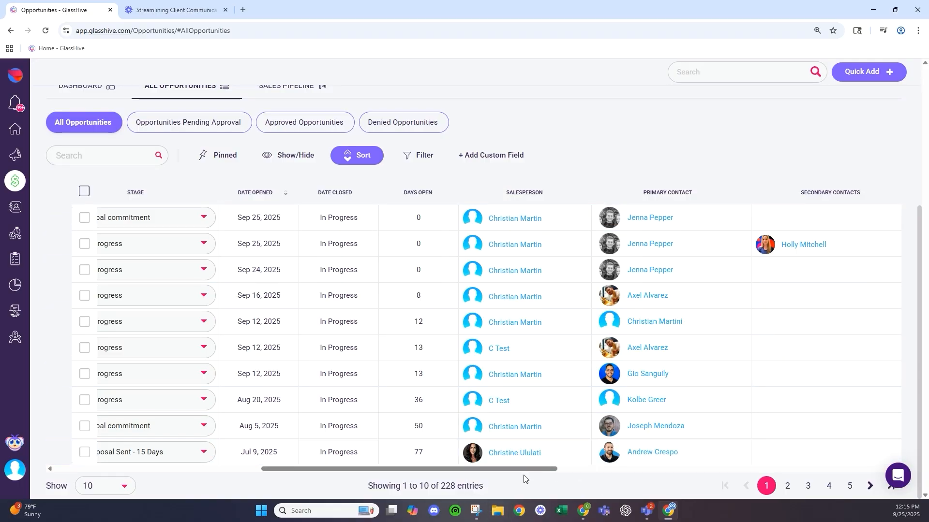
{"action": "left_click_drag", "start_coordinate": [524, 473], "coordinate": [284, 470]}
{"action": "left_click", "coordinate": [237, 487]}
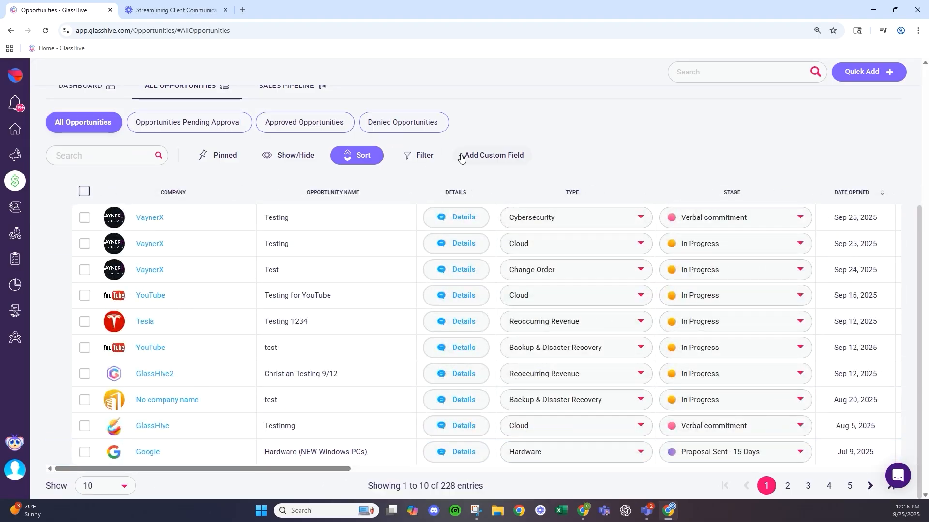
- Quick-filter the opportunities by one salesperson, narrowing the list to 83 entries
{"action": "left_click", "coordinate": [432, 165]}
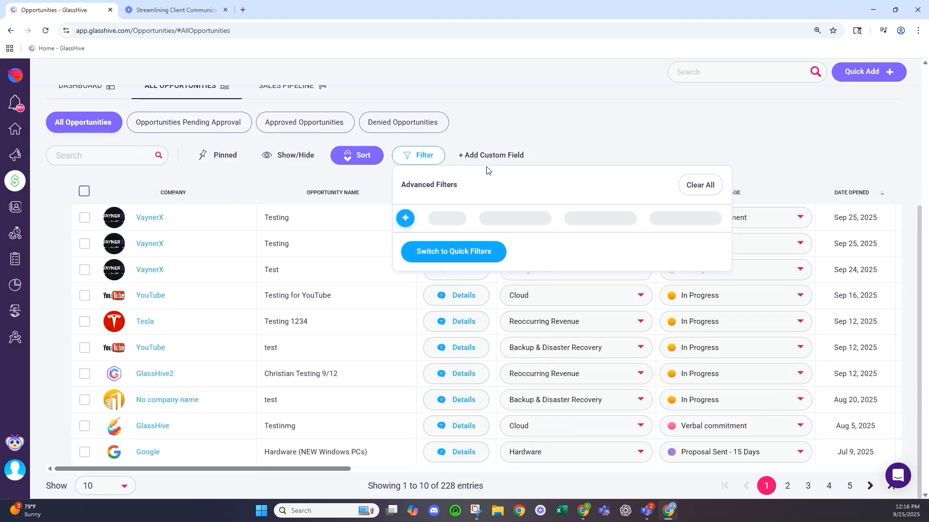
{"action": "left_click", "coordinate": [407, 217]}
{"action": "left_click", "coordinate": [489, 225]}
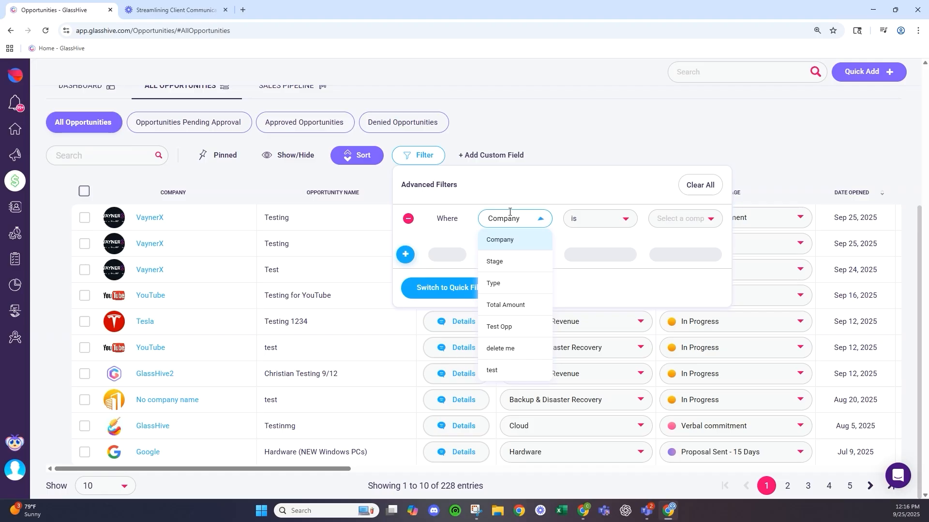
{"action": "left_click", "coordinate": [432, 289]}
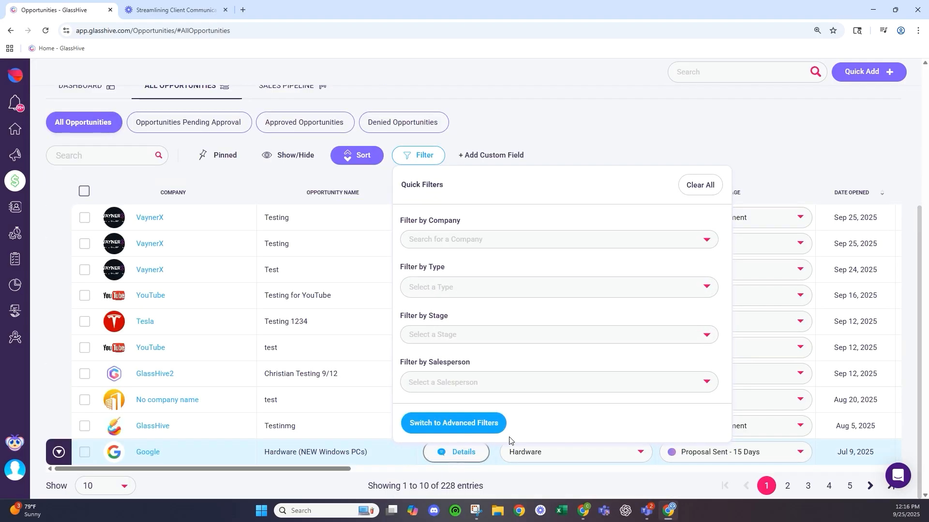
{"action": "left_click", "coordinate": [516, 384]}
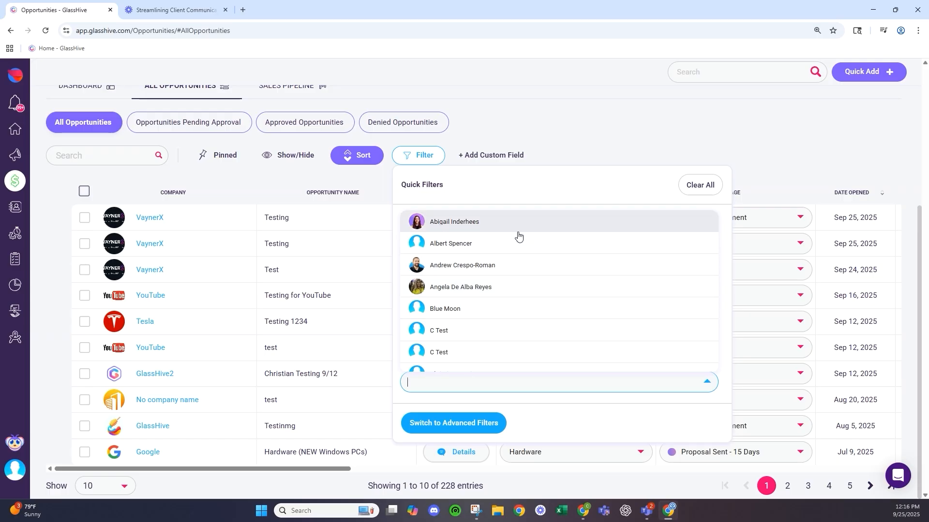
{"action": "scroll", "coordinate": [507, 259], "scroll_direction": "down", "scroll_amount": 3}
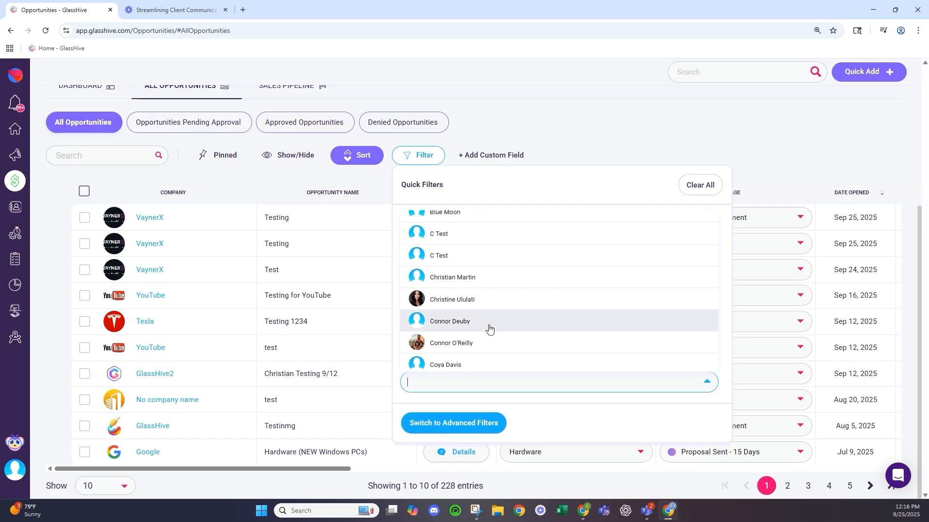
{"action": "left_click", "coordinate": [498, 282]}
{"action": "left_click", "coordinate": [593, 139]}
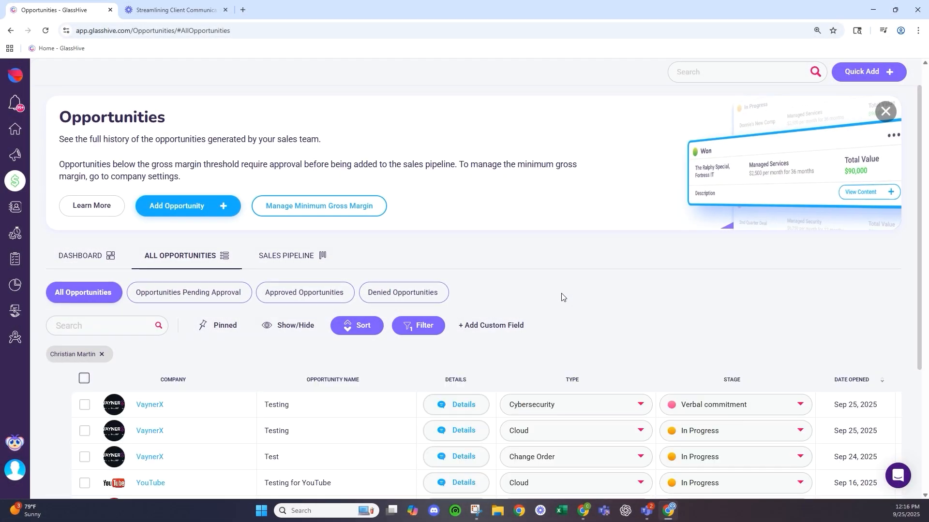
{"action": "scroll", "coordinate": [562, 297], "scroll_direction": "down", "scroll_amount": 4}
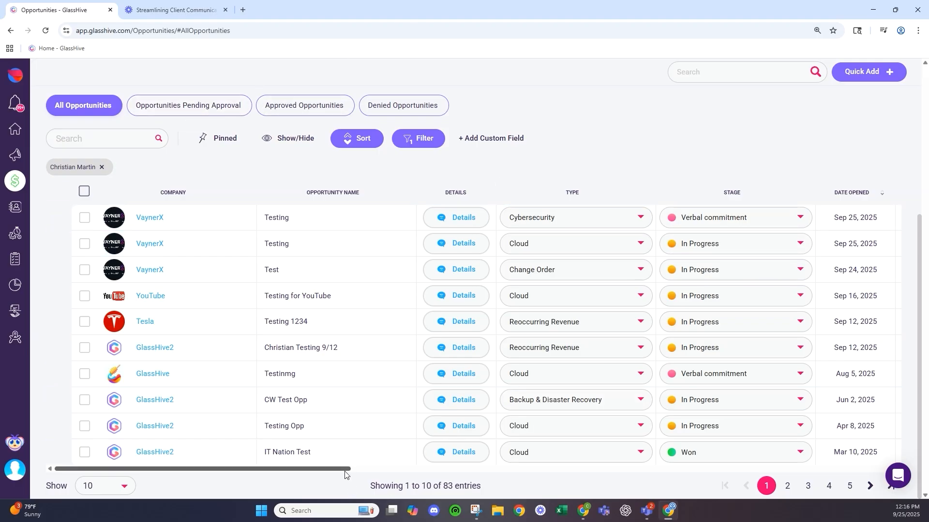
{"action": "left_click_drag", "start_coordinate": [344, 472], "coordinate": [291, 461]}
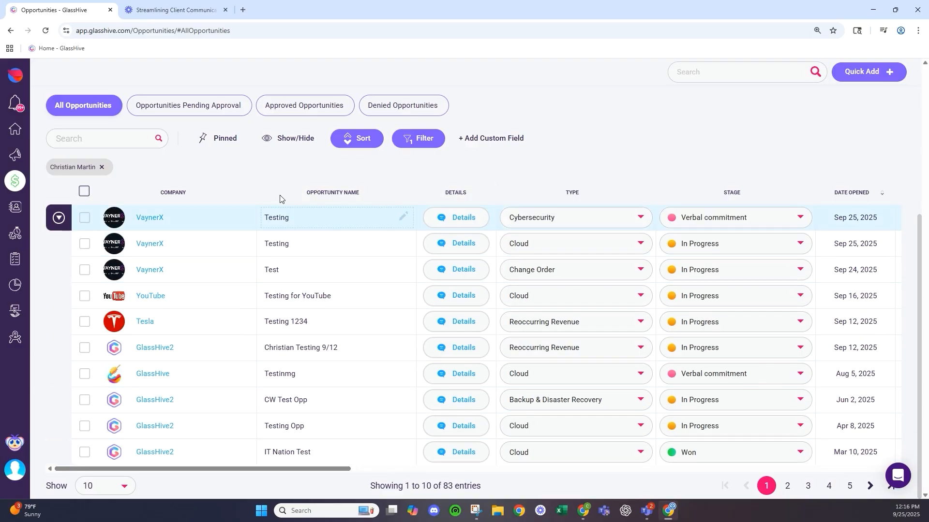
- Pin the 13 table columns from Company through Gross Margin
{"action": "left_click", "coordinate": [276, 145]}
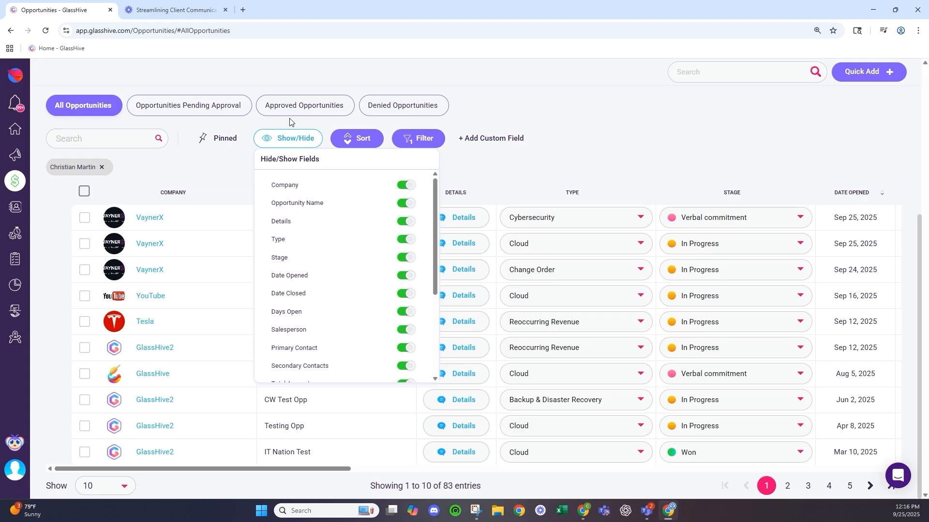
{"action": "left_click", "coordinate": [223, 139]}
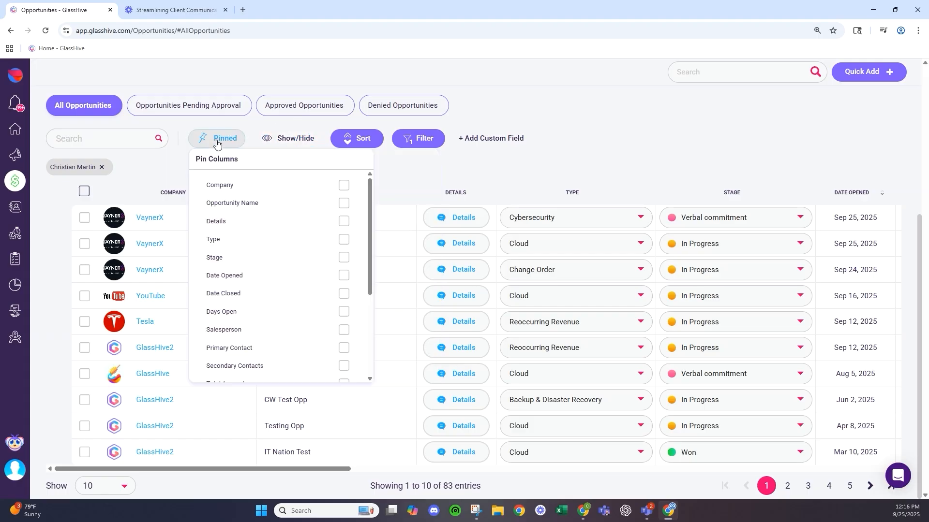
{"action": "scroll", "coordinate": [297, 334], "scroll_direction": "down", "scroll_amount": 3}
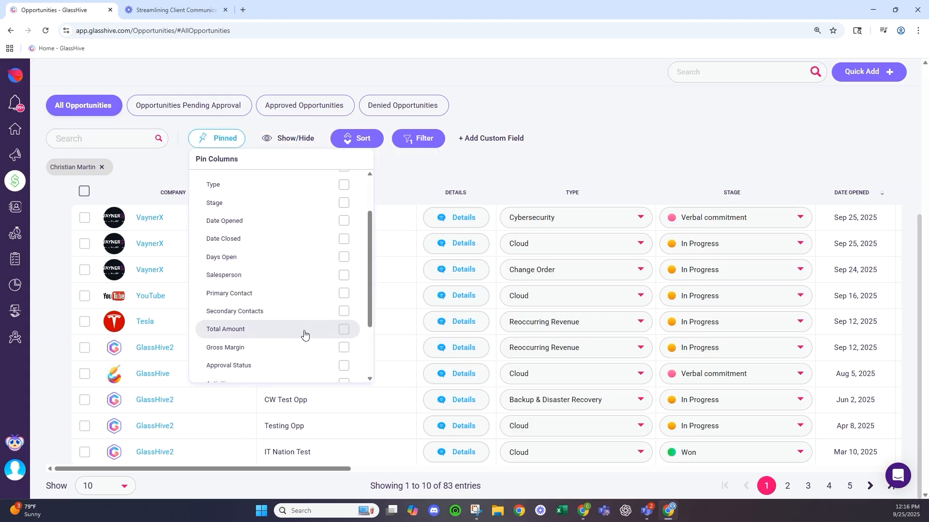
{"action": "left_click", "coordinate": [344, 261]}
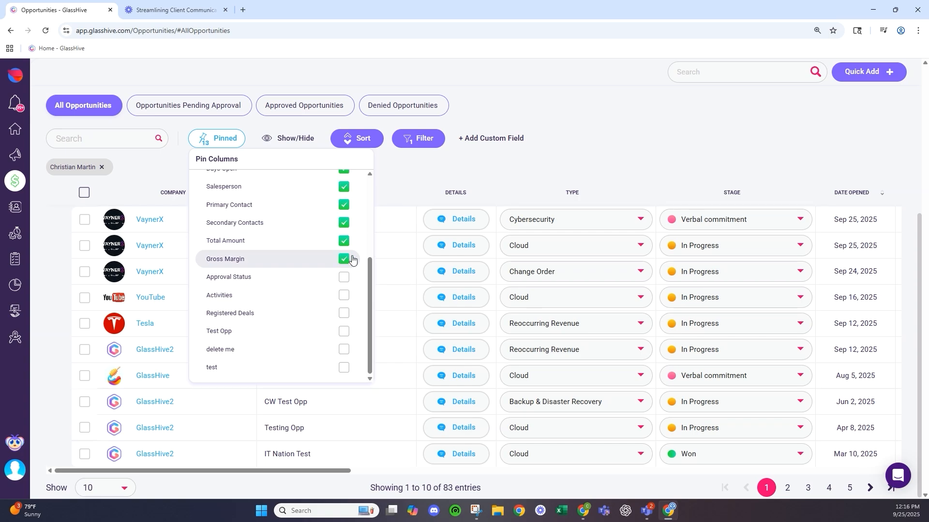
{"action": "left_click", "coordinate": [636, 152]}
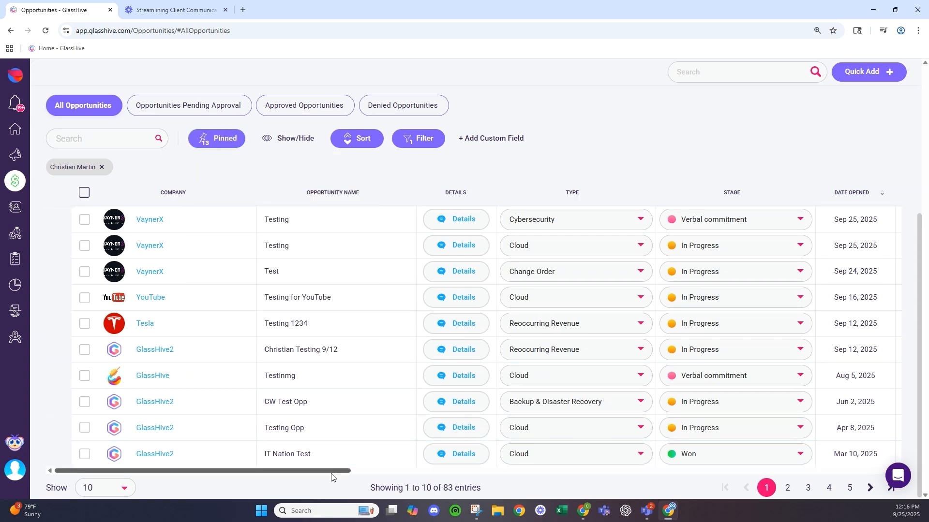
{"action": "left_click_drag", "start_coordinate": [339, 470], "coordinate": [383, 471]}
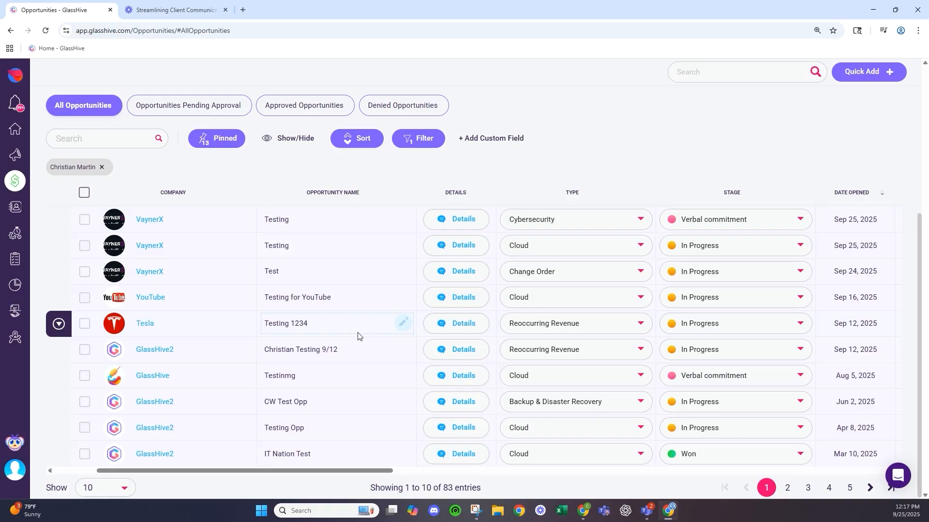
{"action": "scroll", "coordinate": [350, 322], "scroll_direction": "up", "scroll_amount": 5}
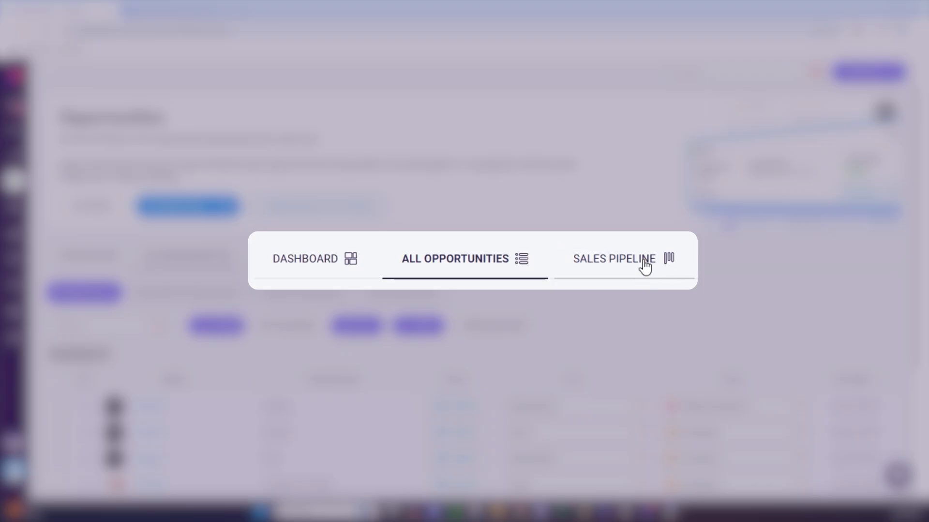
- Switch to the Sales Pipeline board and review the In Progress total of $1,009,993.28
{"action": "left_click", "coordinate": [641, 266]}
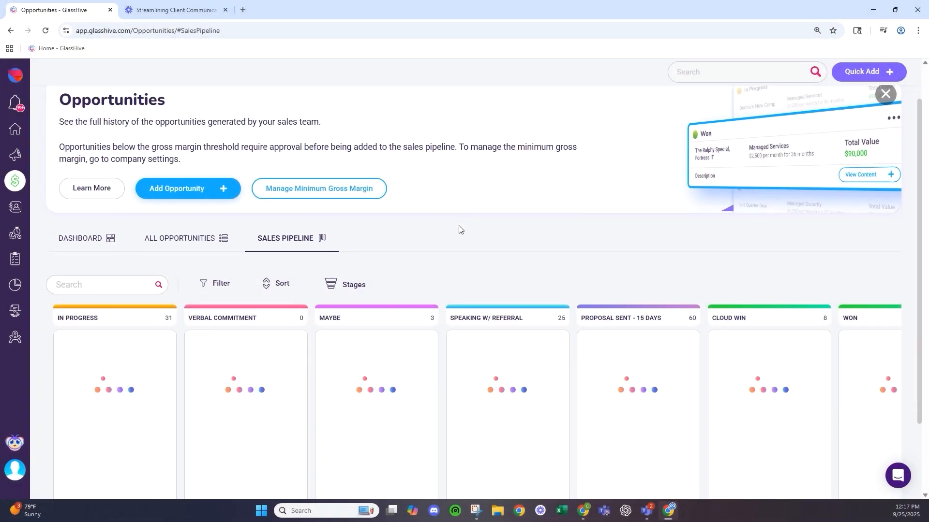
{"action": "scroll", "coordinate": [458, 226], "scroll_direction": "down", "scroll_amount": 2}
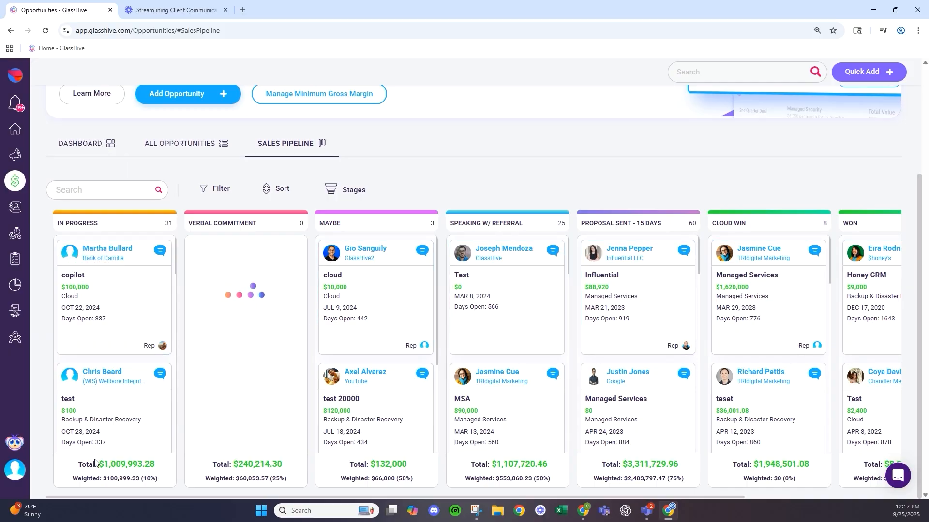
{"action": "left_click_drag", "start_coordinate": [97, 464], "coordinate": [159, 467]}
{"action": "left_click", "coordinate": [157, 468]}
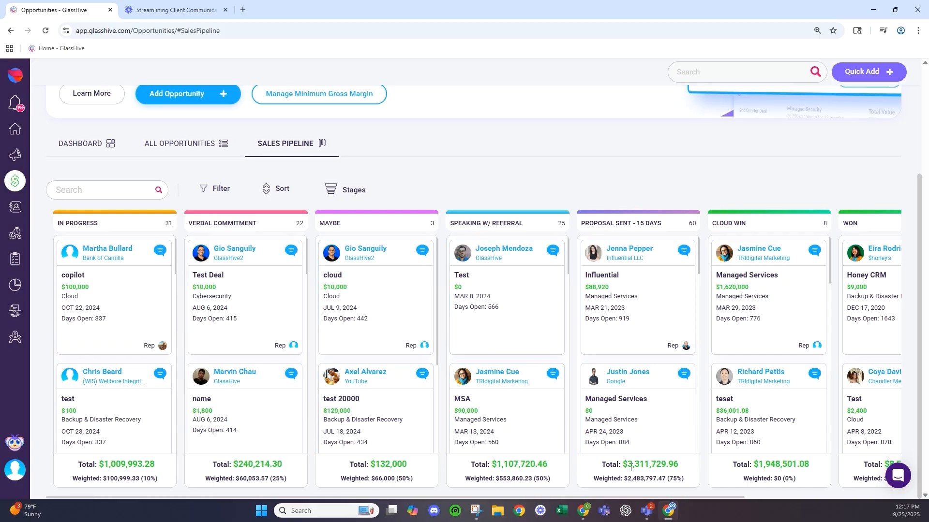
{"action": "scroll", "coordinate": [278, 319], "scroll_direction": "down", "scroll_amount": 3}
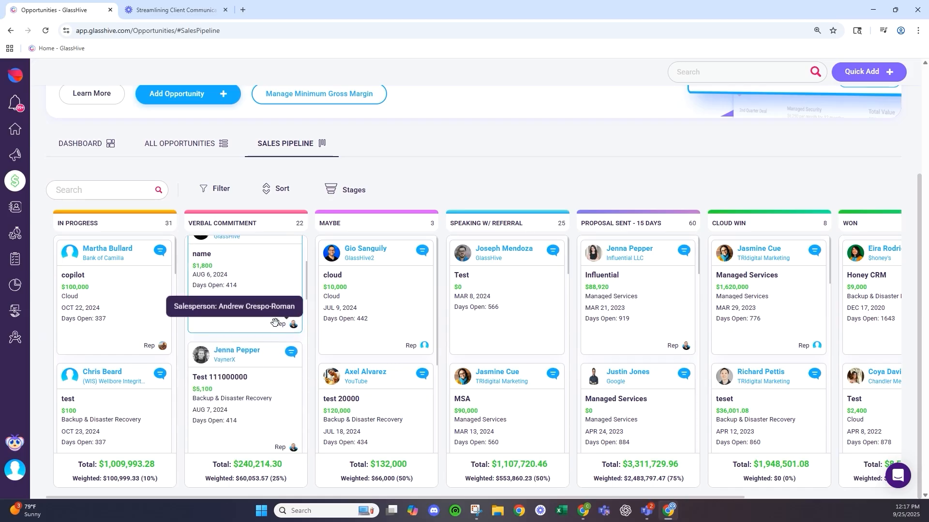
{"action": "scroll", "coordinate": [273, 323], "scroll_direction": "down", "scroll_amount": 4}
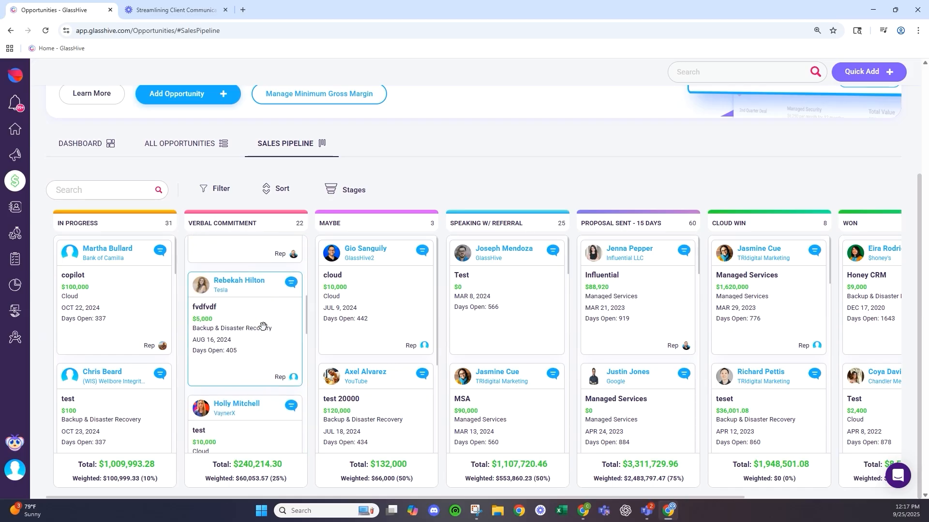
{"action": "scroll", "coordinate": [251, 358], "scroll_direction": "up", "scroll_amount": 8}
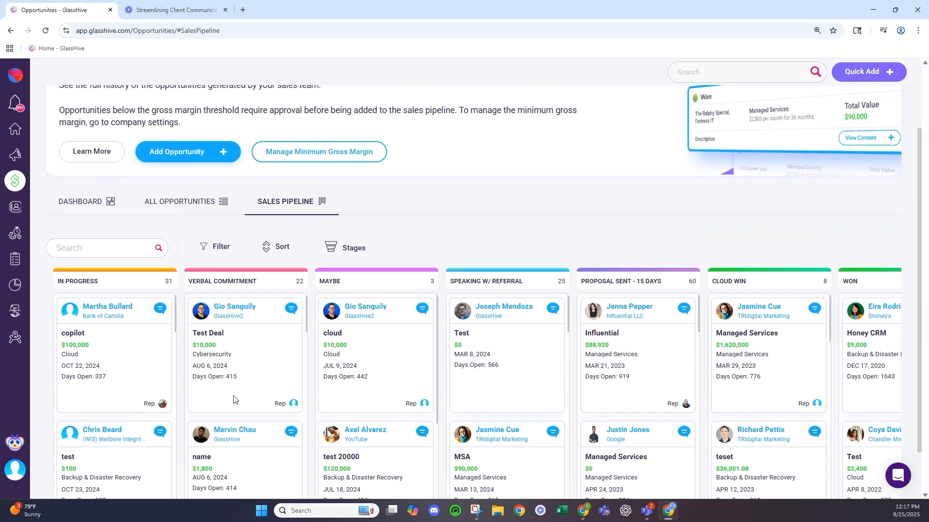
{"action": "scroll", "coordinate": [330, 387], "scroll_direction": "down", "scroll_amount": 4}
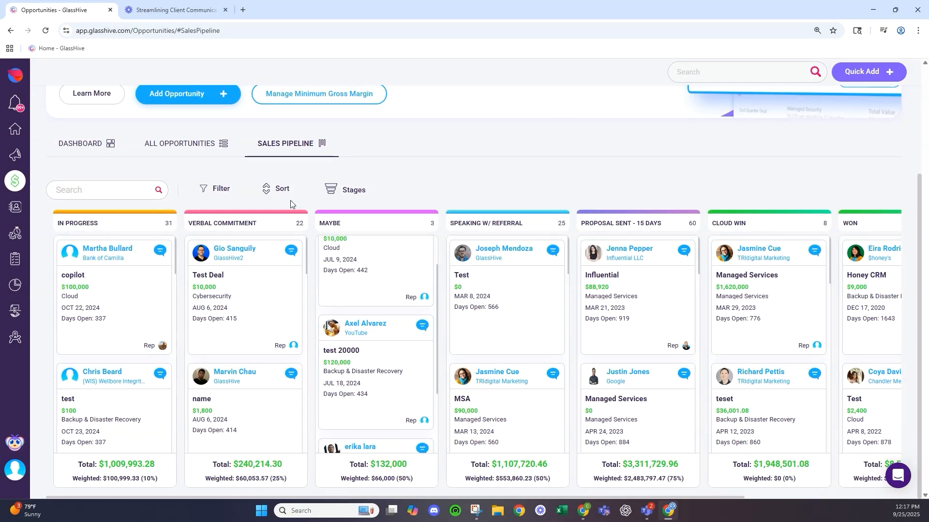
- Filter the pipeline by opportunity type Cloud
{"action": "left_click", "coordinate": [225, 189]}
{"action": "left_click", "coordinate": [234, 273]}
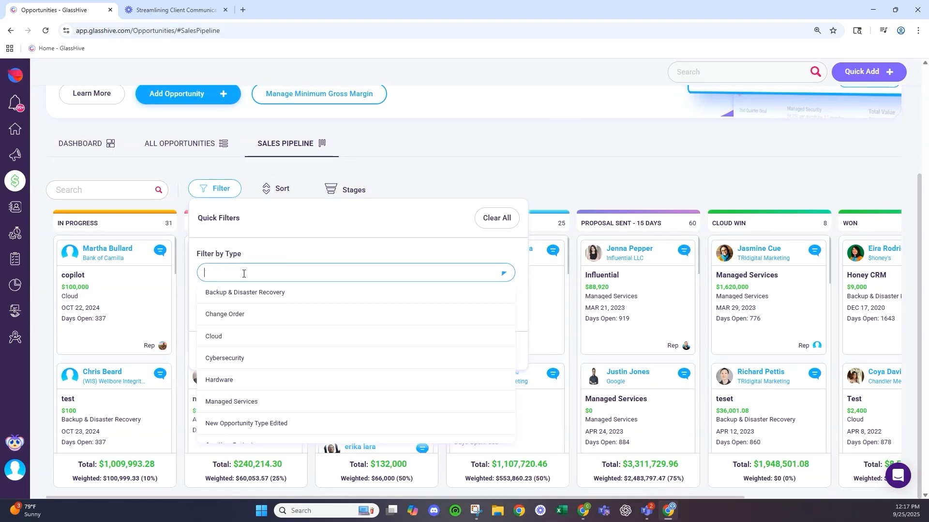
{"action": "left_click", "coordinate": [251, 336]}
{"action": "left_click", "coordinate": [510, 158]}
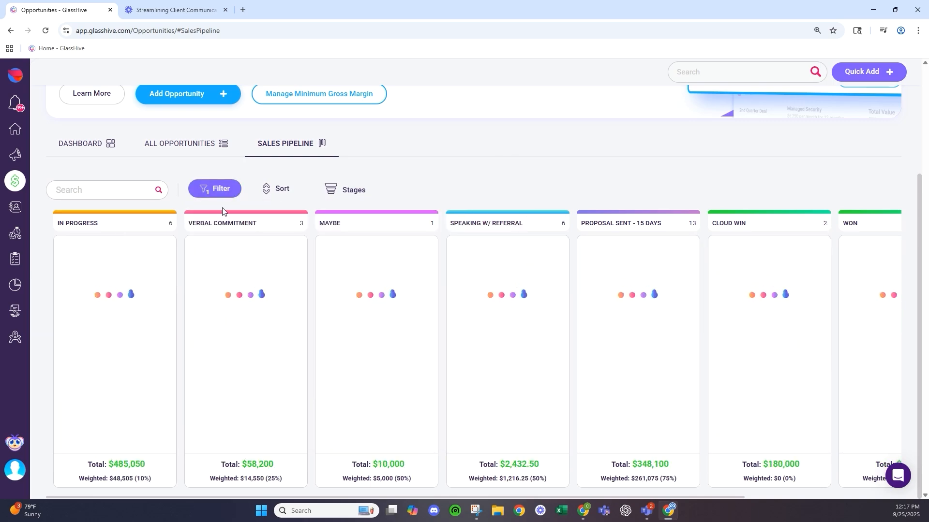
- Add one salesperson as a second pipeline filter alongside Cloud
{"action": "left_click", "coordinate": [226, 193]}
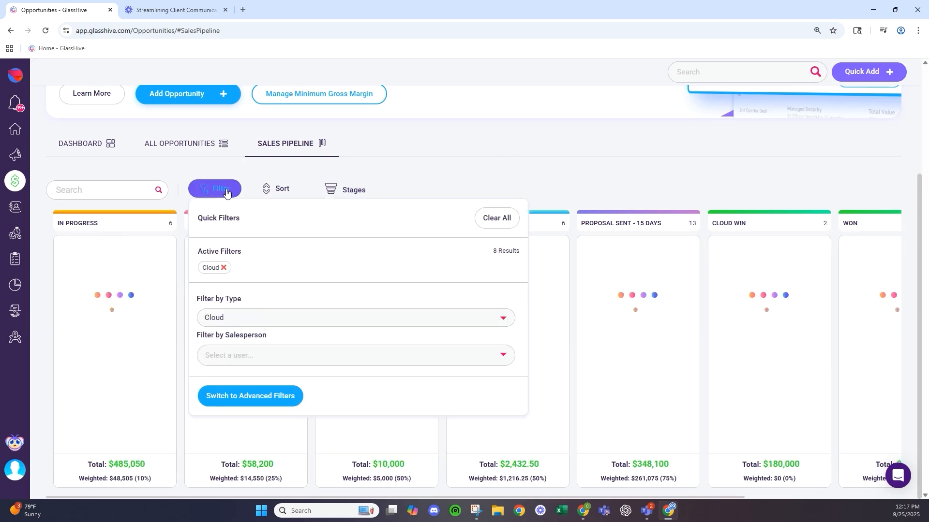
{"action": "left_click", "coordinate": [240, 365]}
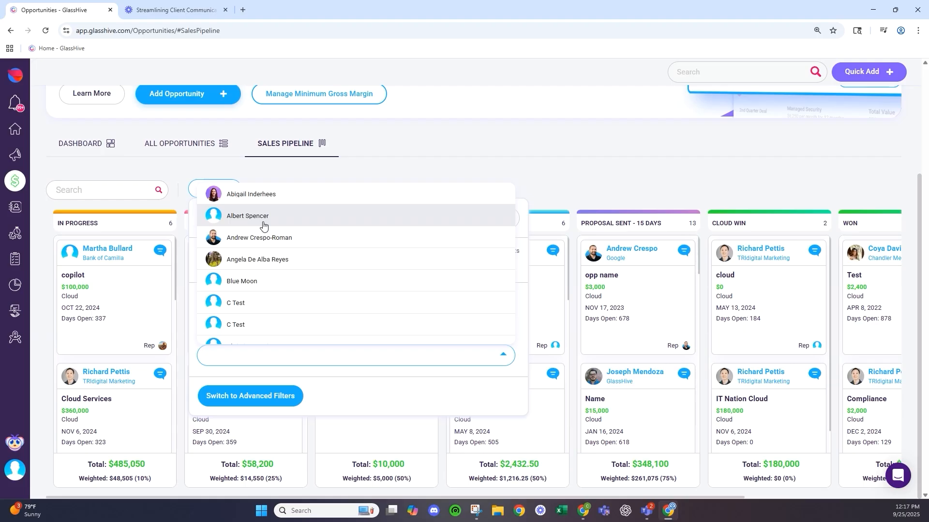
{"action": "left_click", "coordinate": [267, 237]}
{"action": "left_click", "coordinate": [527, 187]}
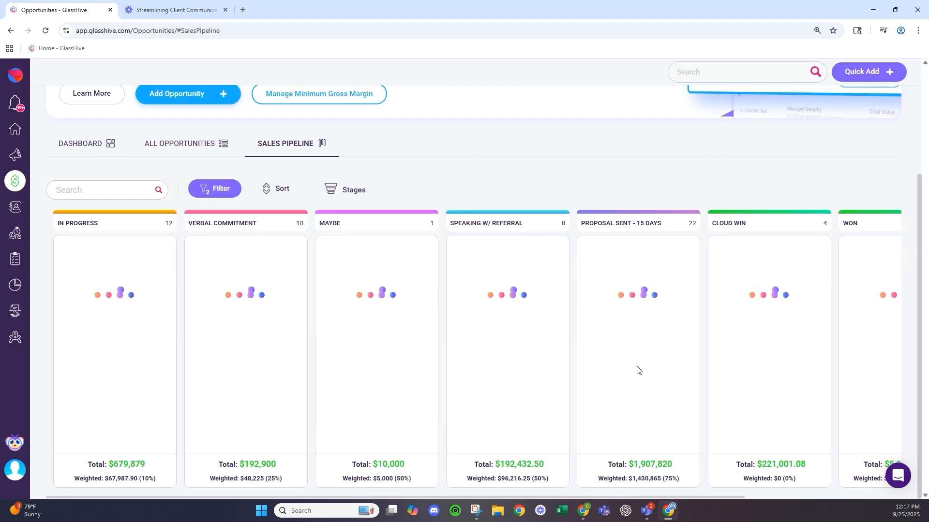